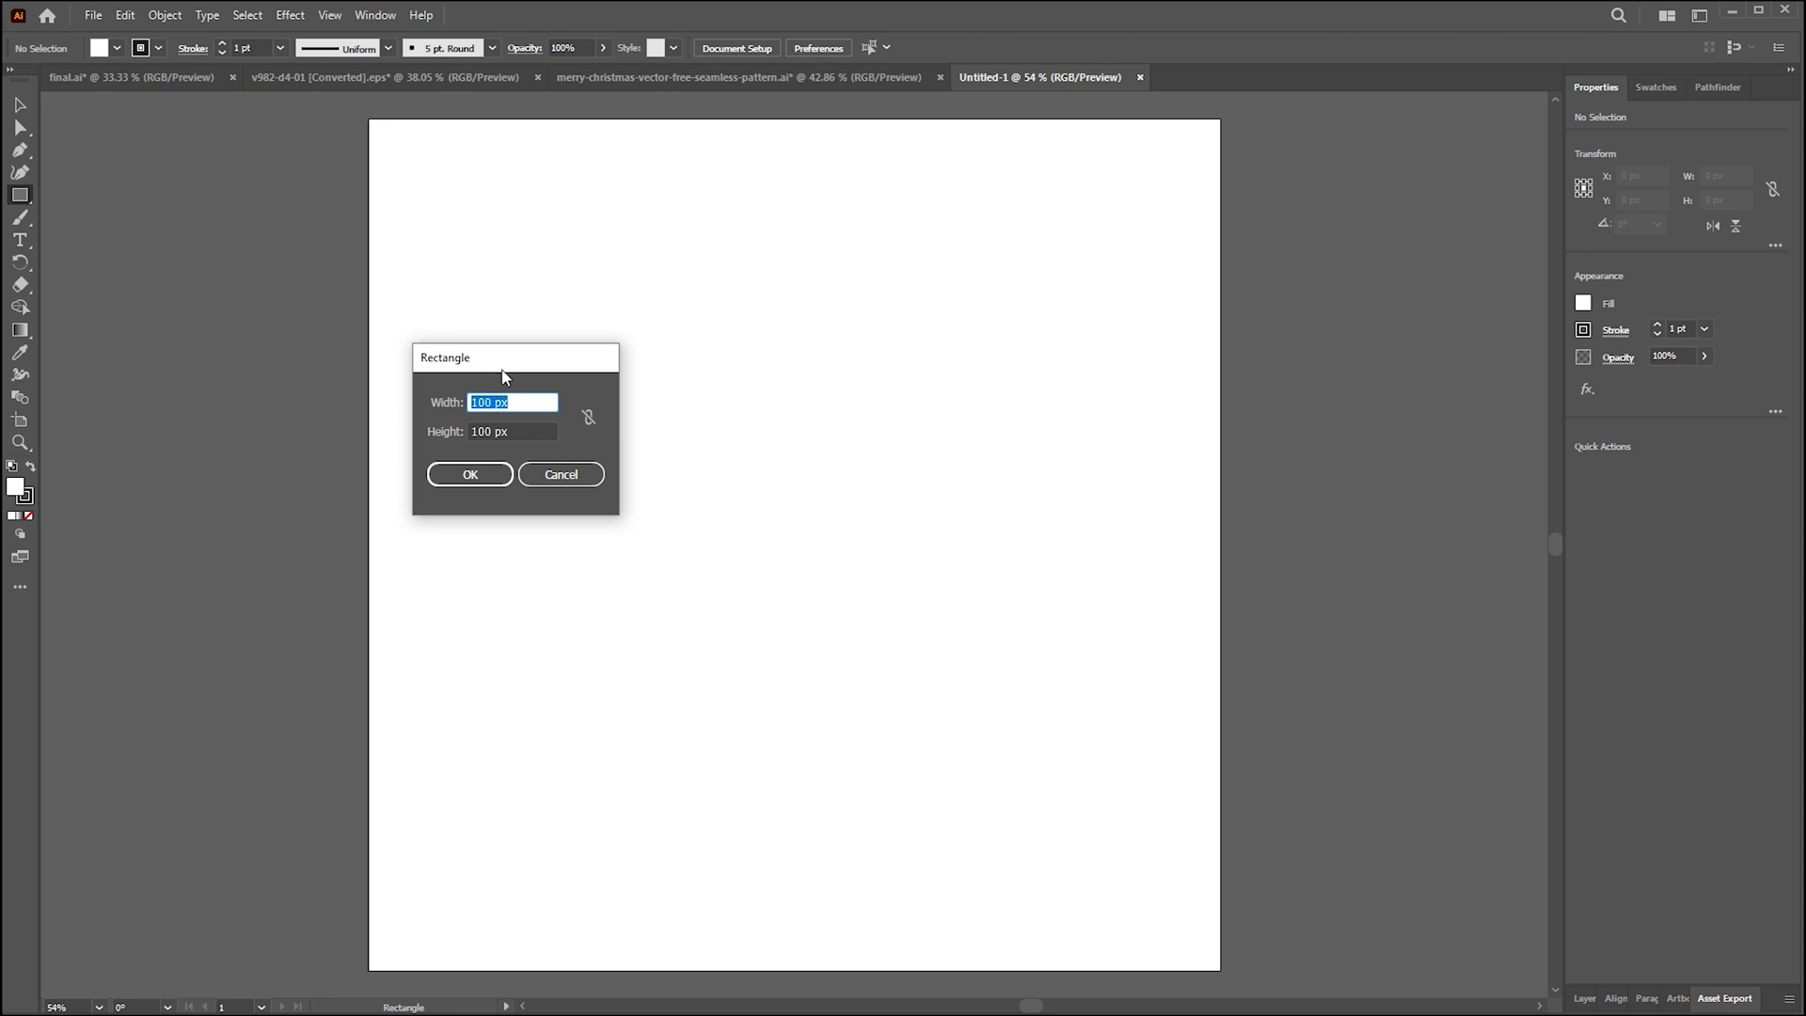
# - Create a 40 × 40 px square and place it in the artboard's top-left corner
pyautogui.press('Tab')
pyautogui.write('40')
pyautogui.press('Return')
pyautogui.press('v')
pyautogui.moveTo(428, 247); pyautogui.dragTo(382, 137)
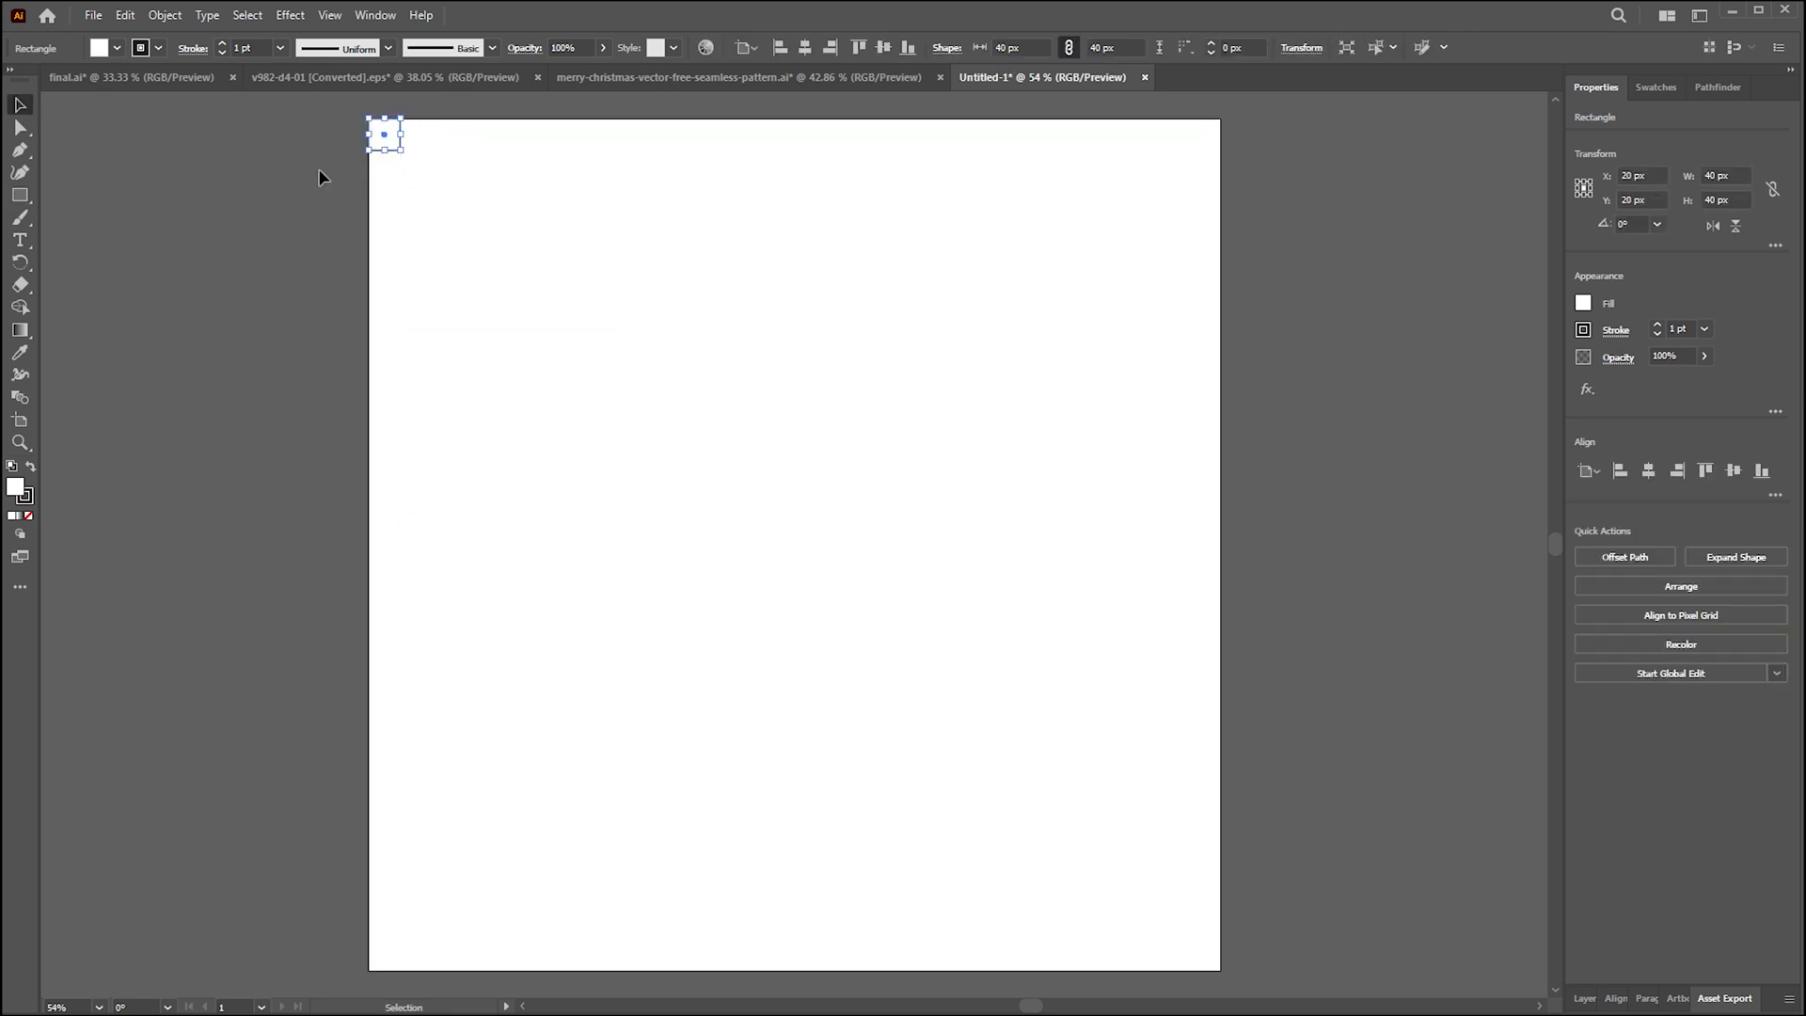
# - Show the rulers and place a vertical and a horizontal guide along the square's inner edges
pyautogui.click(322, 198)
pyautogui.hotkey('ctrl', 'r')
pyautogui.moveTo(47, 217); pyautogui.dragTo(399, 221)
pyautogui.moveTo(227, 98); pyautogui.dragTo(228, 154)
# - Move the square to the artboard's bottom-right corner and place two guides along its inner edges
pyautogui.moveTo(385, 141); pyautogui.dragTo(1197, 952)
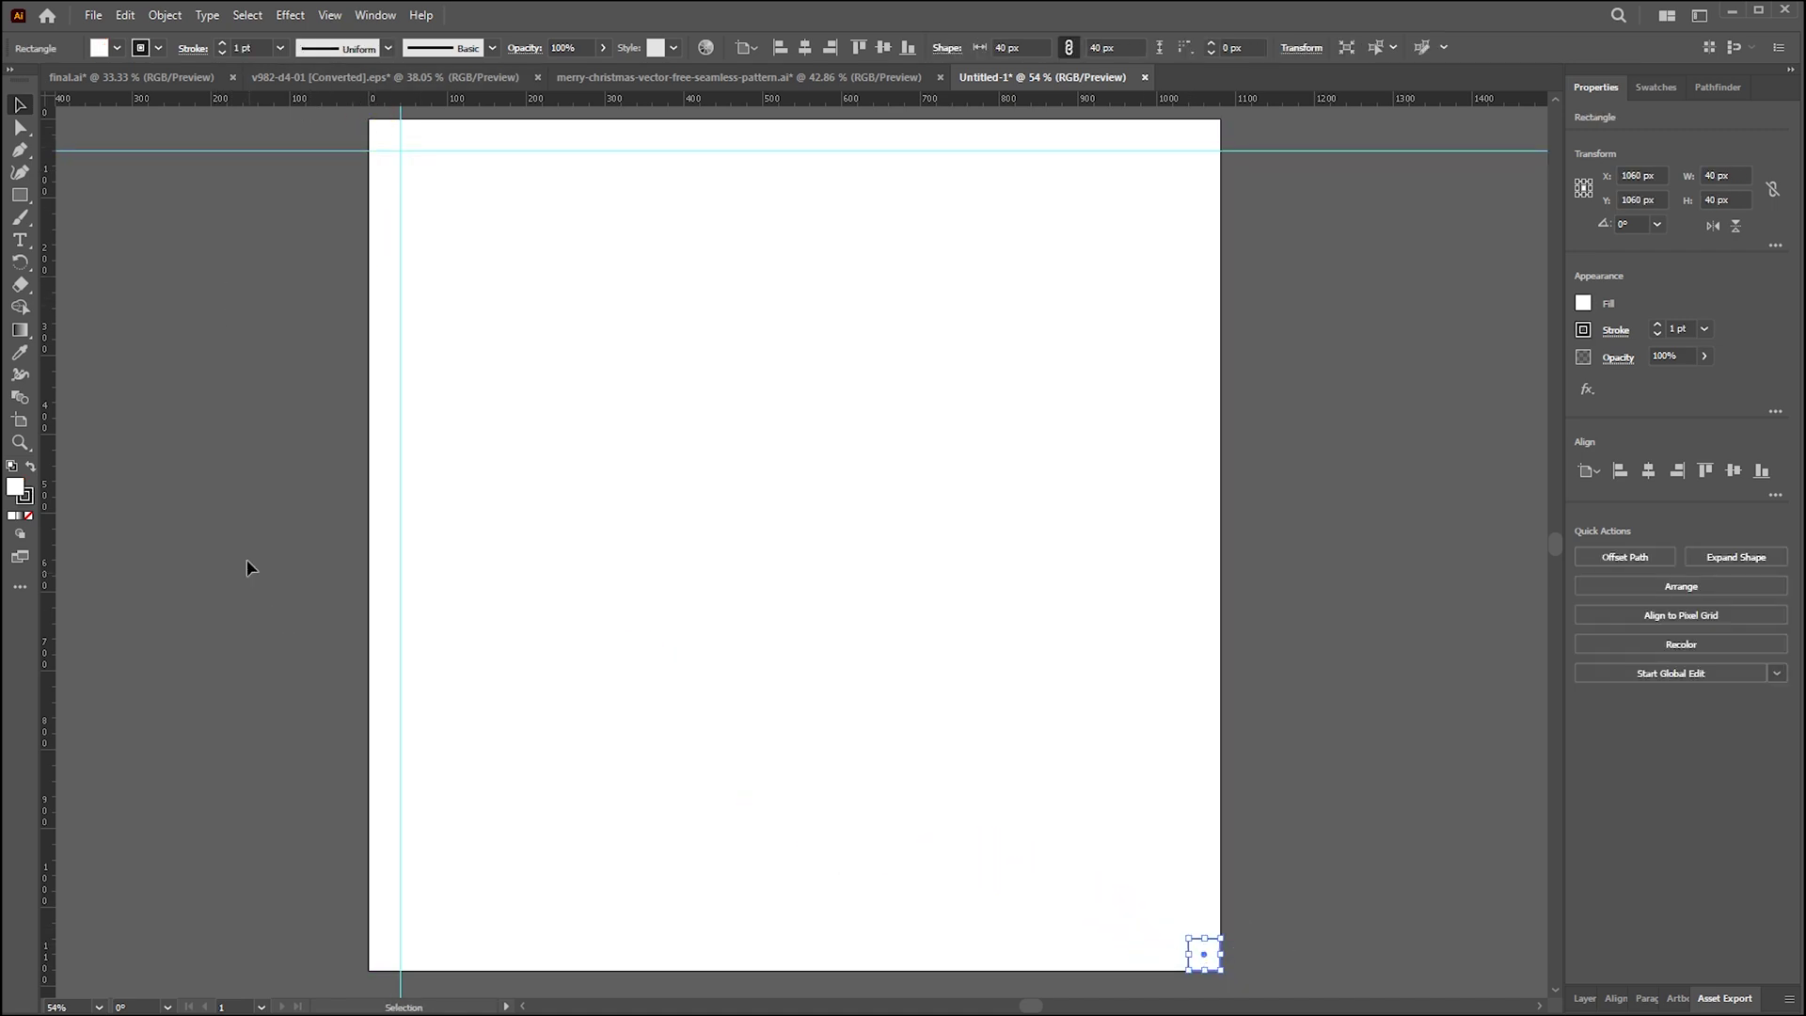
pyautogui.moveTo(54, 409); pyautogui.dragTo(1189, 640)
pyautogui.moveTo(881, 101); pyautogui.dragTo(1016, 939)
# - Delete the 40 px reference square from the artboard's bottom-right corner
pyautogui.click(362, 555)
pyautogui.click(1204, 955)
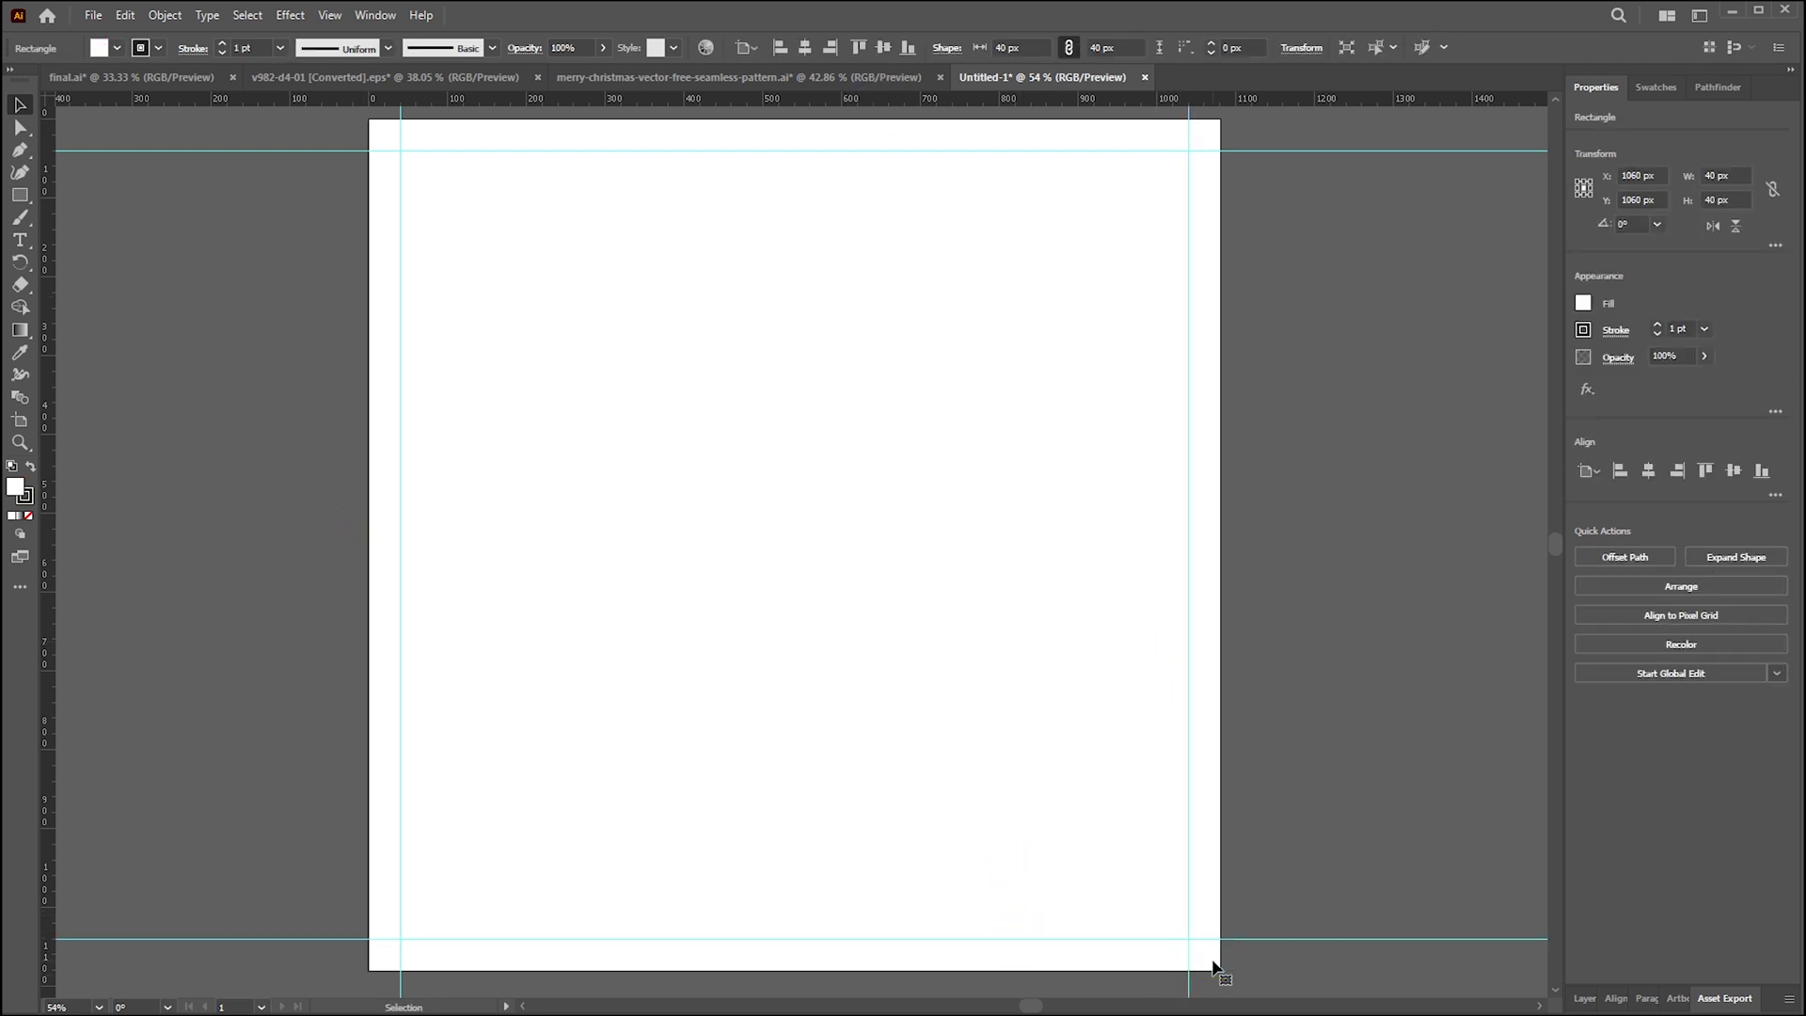
pyautogui.click(166, 493)
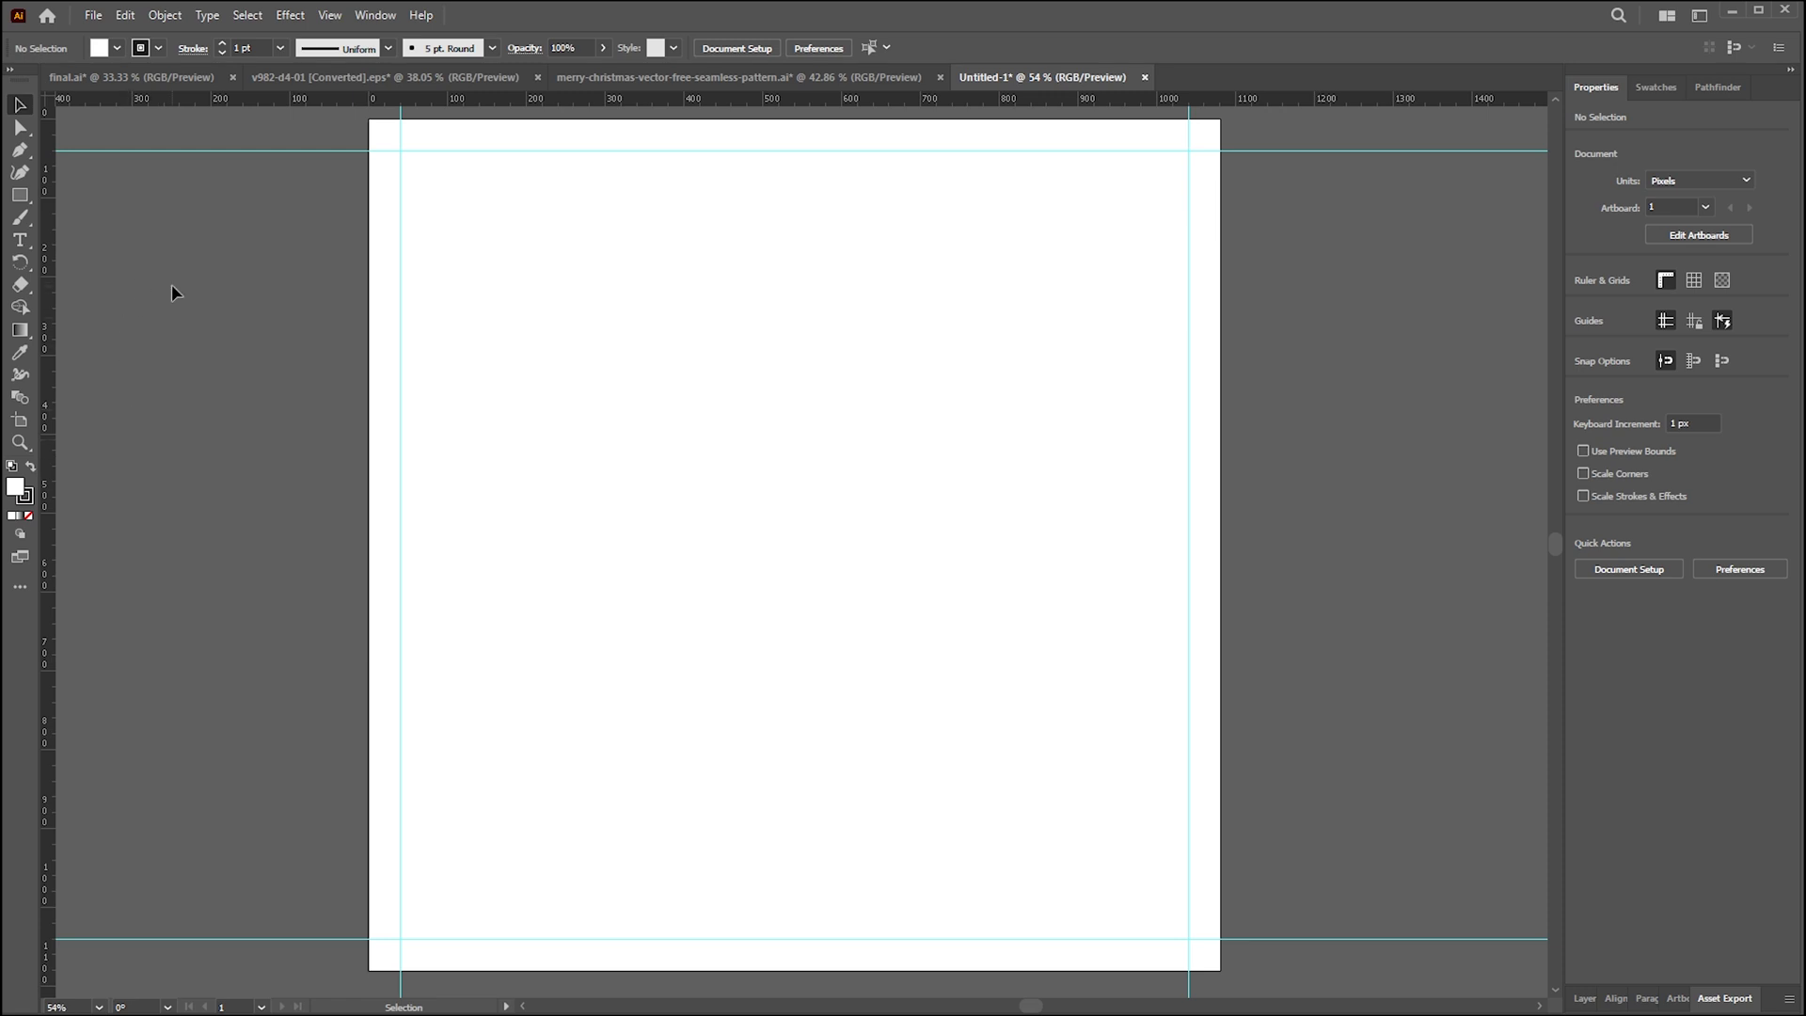
# - Draw a rectangle about 1162 × 531 px across the artboard and set its stroke to none
pyautogui.moveTo(20, 195); pyautogui.dragTo(73, 196)
pyautogui.moveTo(364, 276); pyautogui.dragTo(1278, 695)
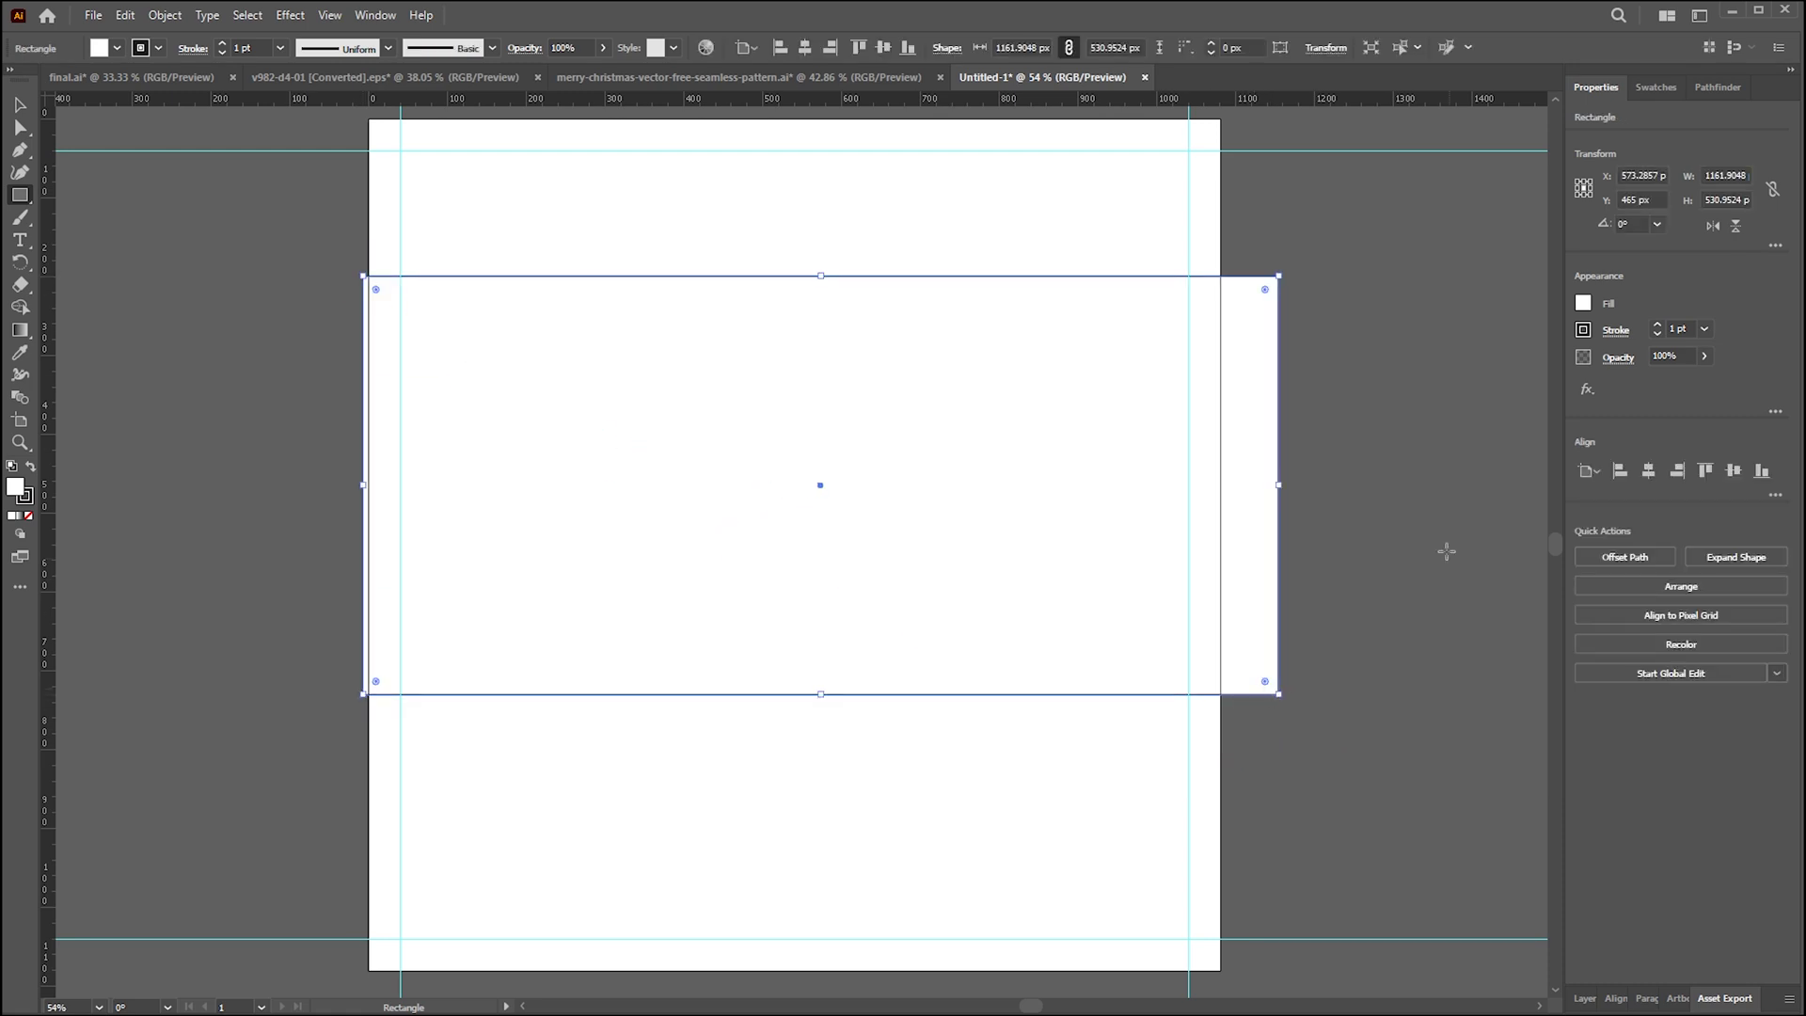
pyautogui.click(1584, 303)
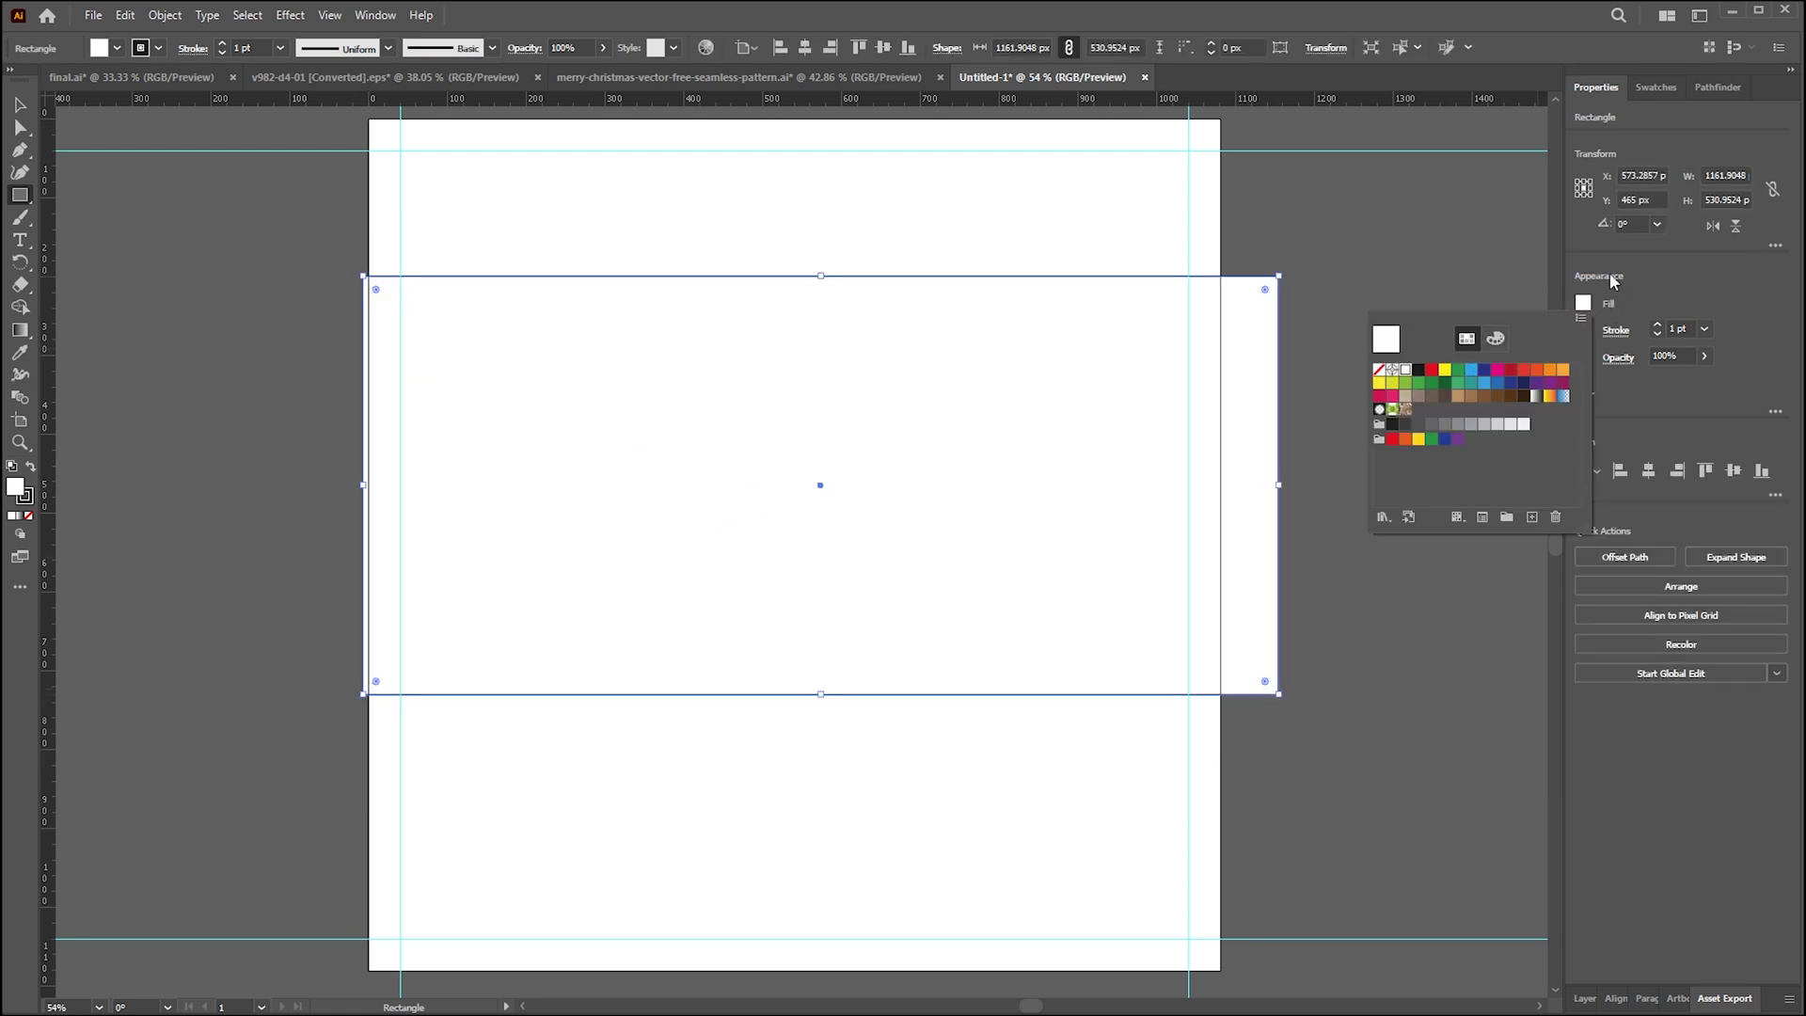
pyautogui.click(1583, 331)
pyautogui.click(1383, 397)
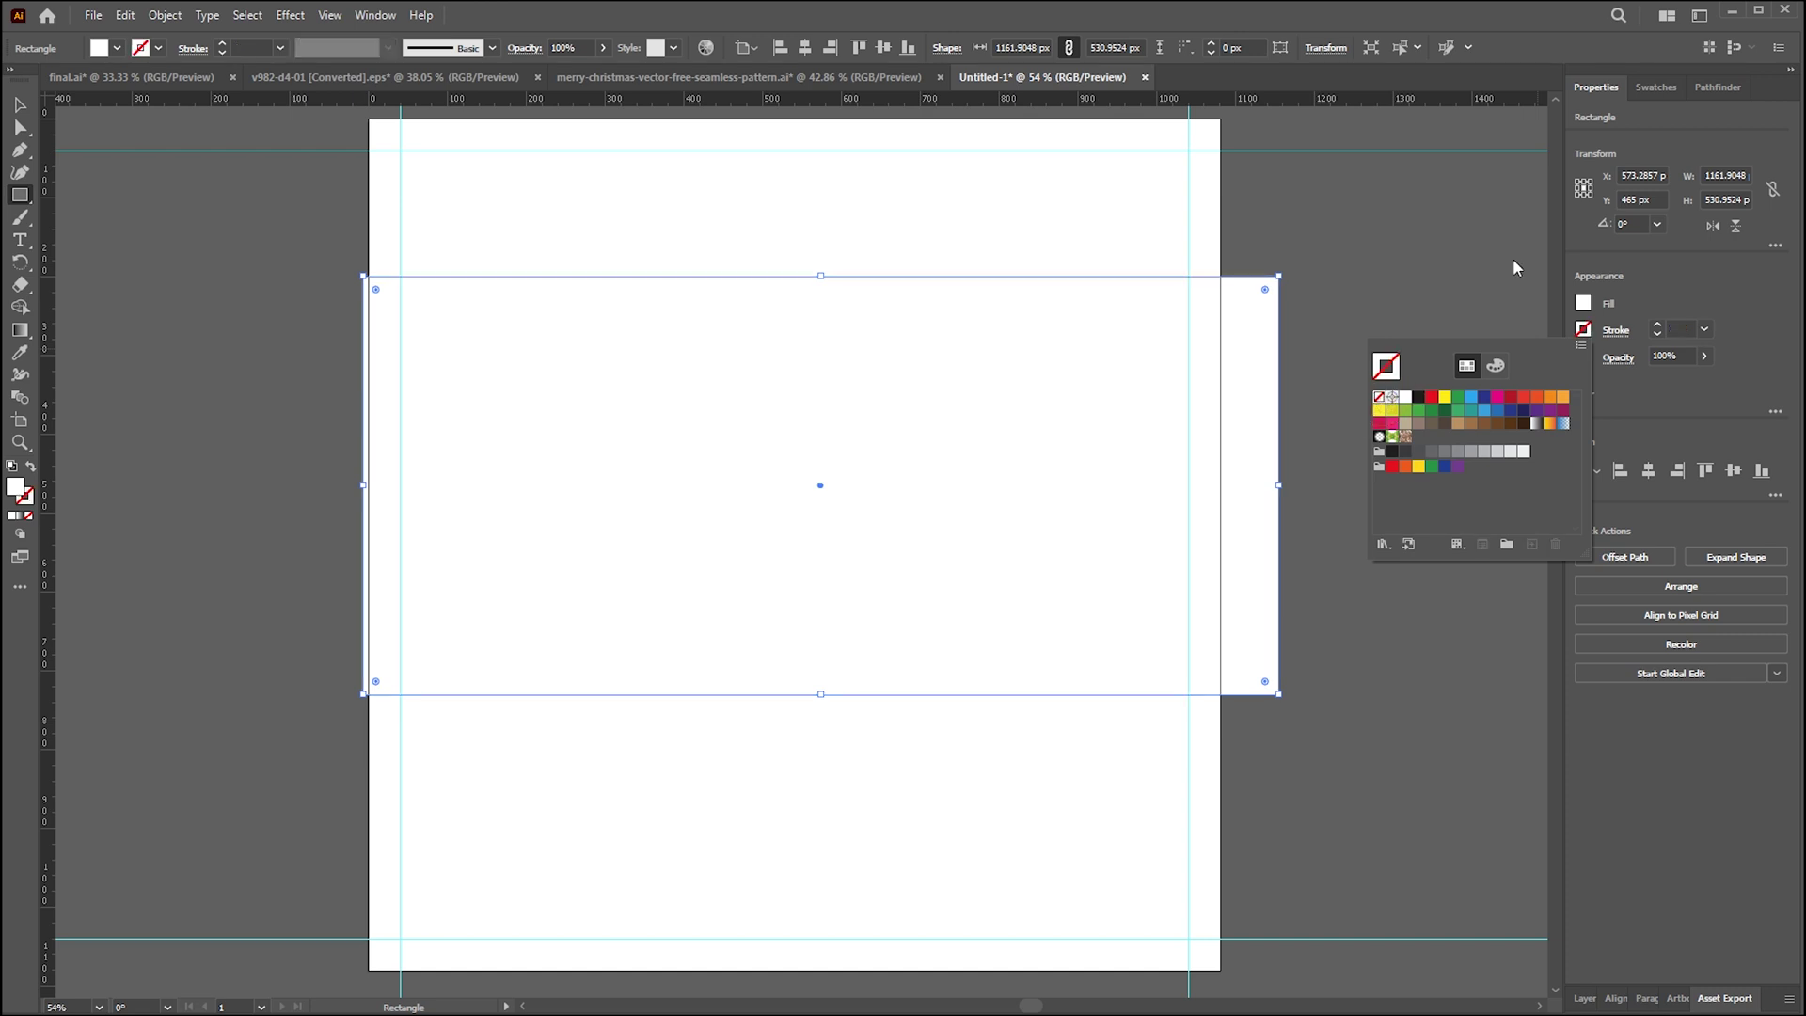
pyautogui.click(1556, 282)
# - Fill the rectangle with the white-to-black linear gradient and set both gradient stops to the light-blue swatch
pyautogui.click(1580, 299)
pyautogui.click(1537, 397)
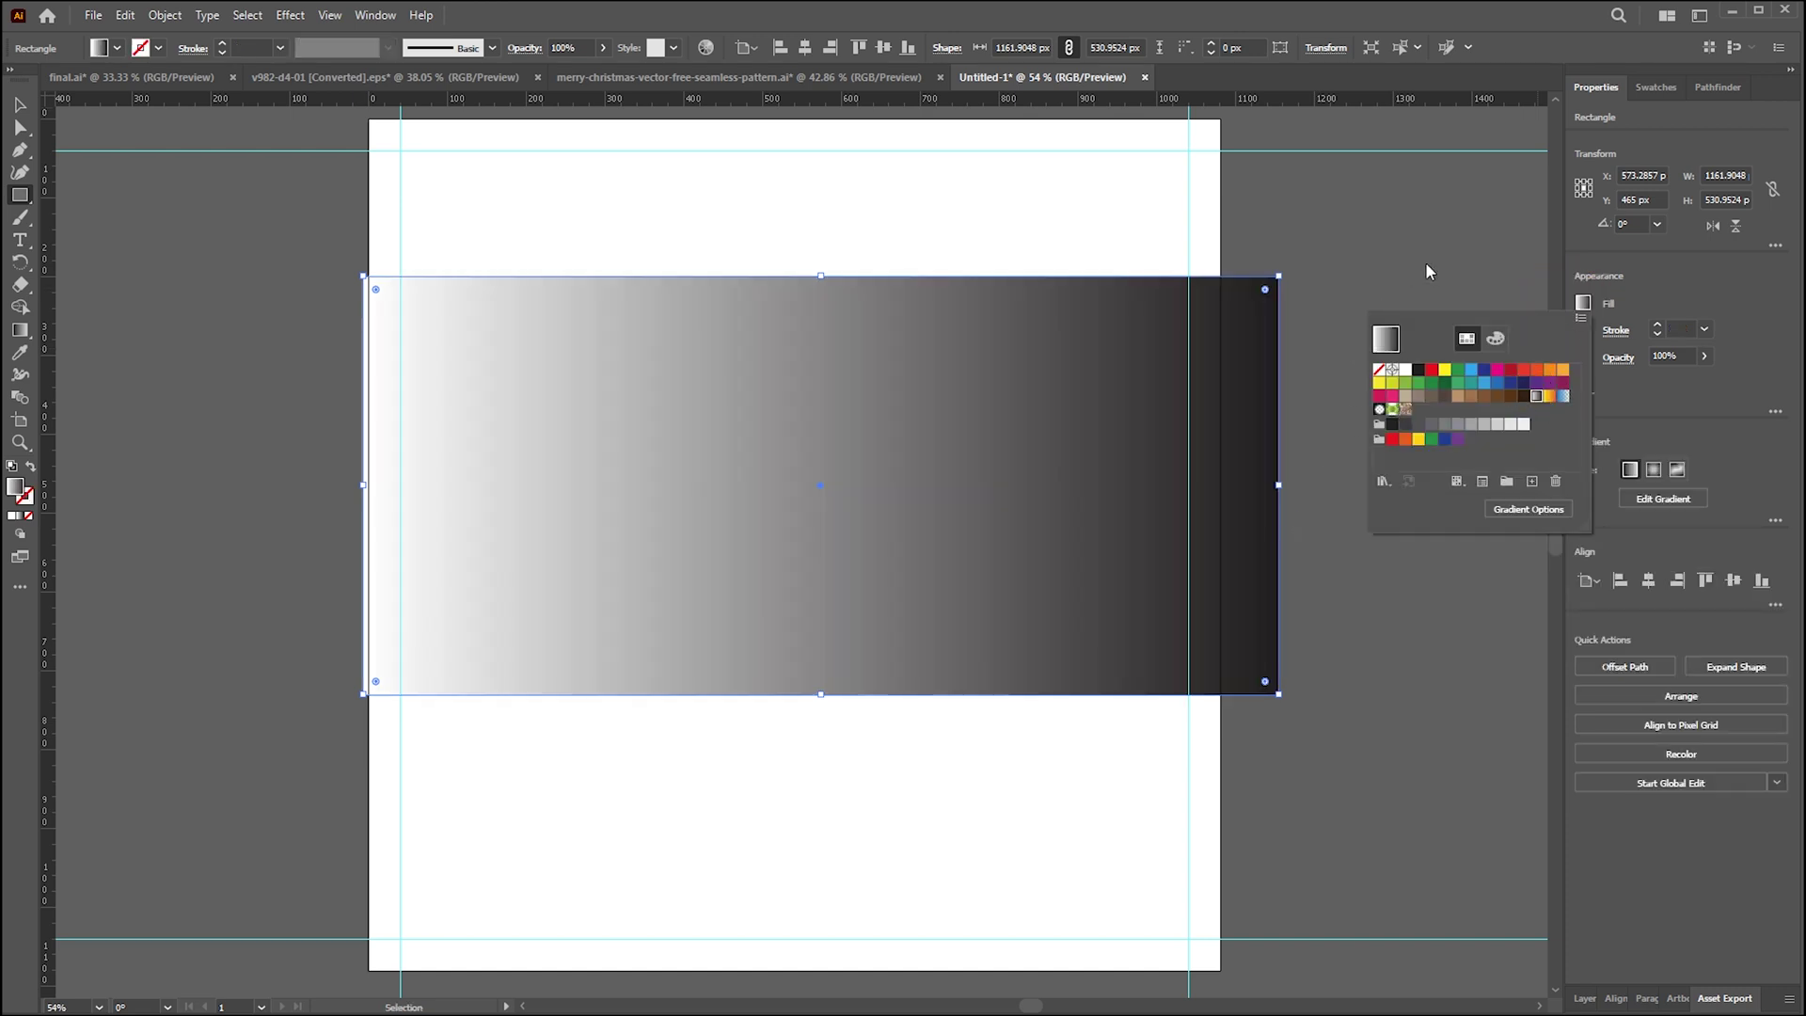
pyautogui.click(1529, 509)
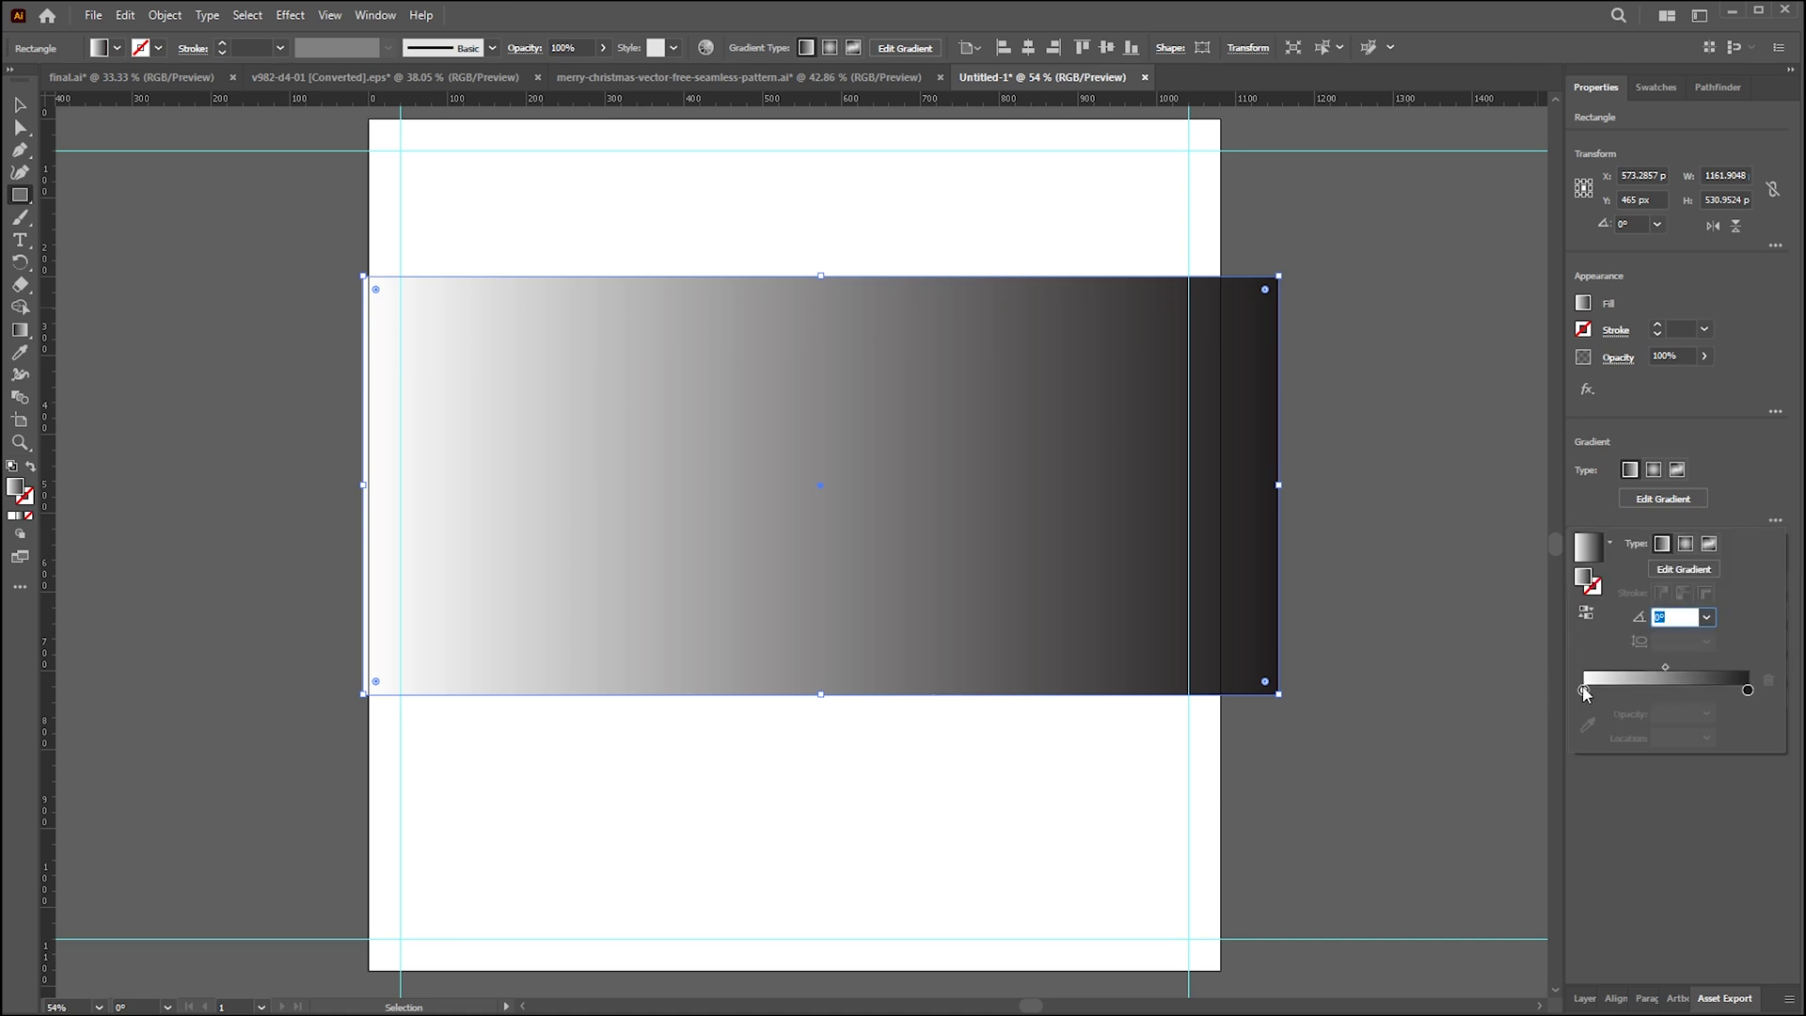
pyautogui.doubleClick(1584, 692)
pyautogui.click(1506, 790)
pyautogui.click(1599, 762)
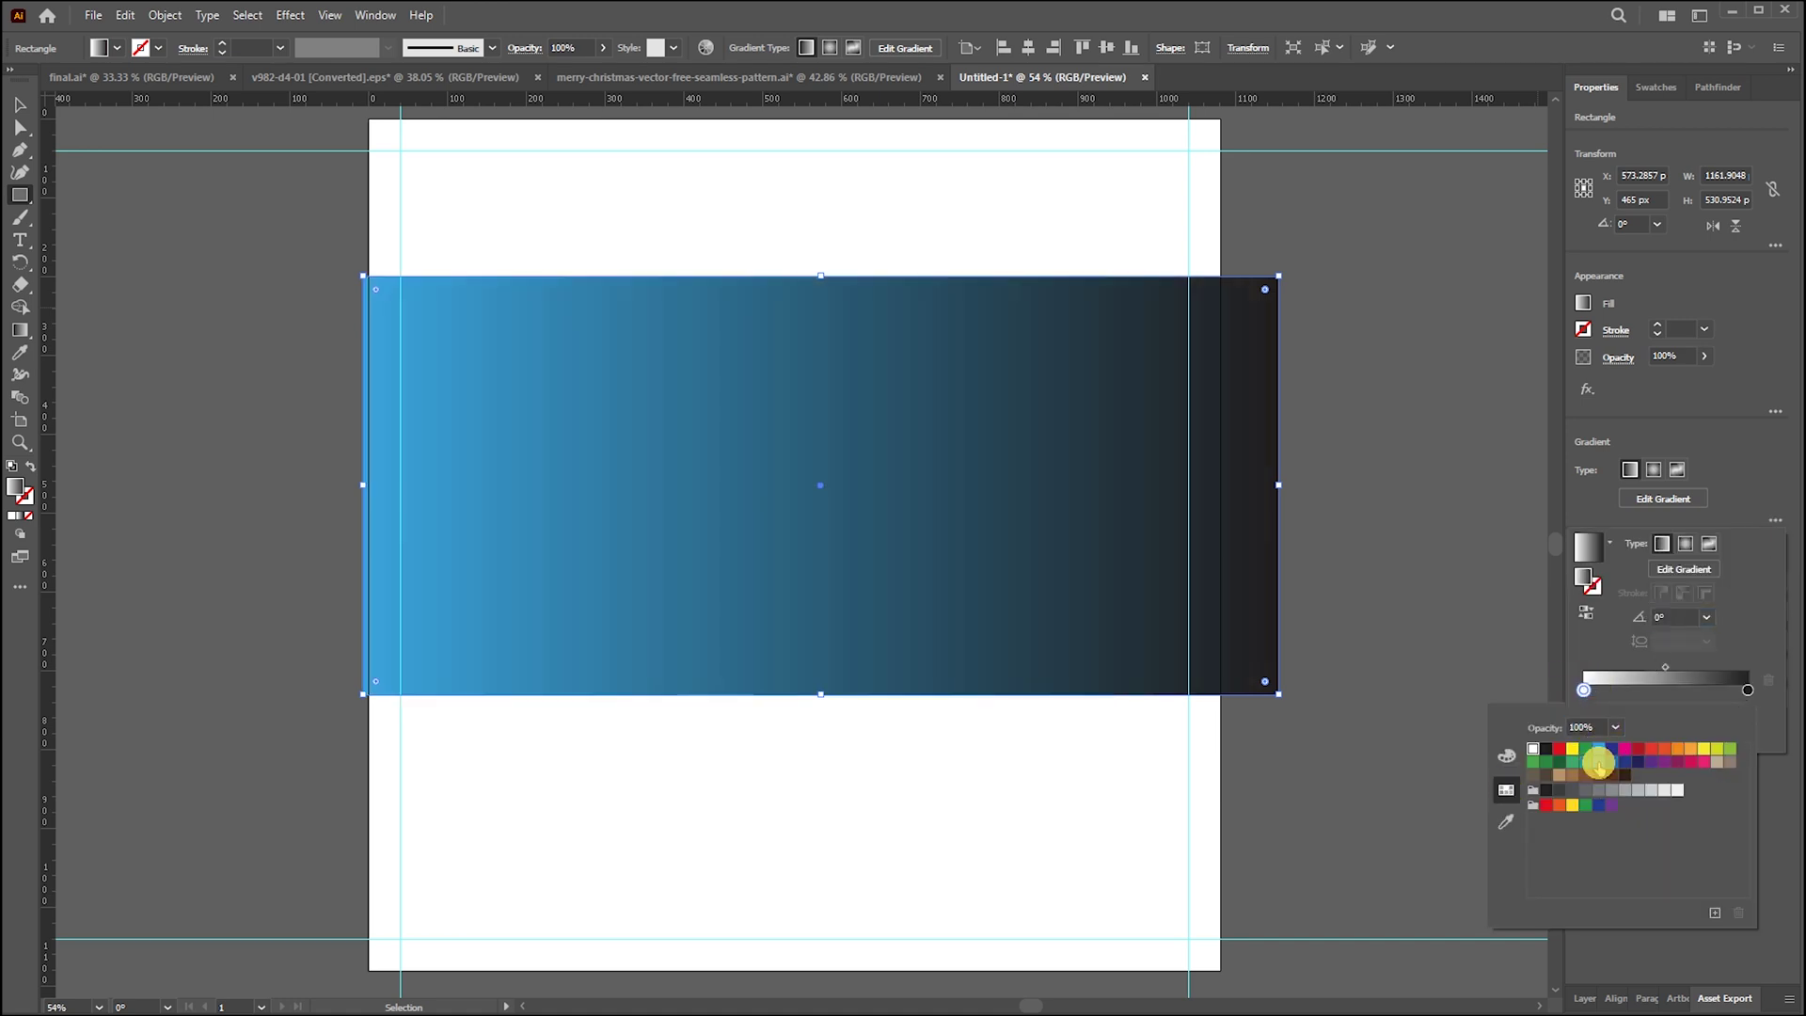
pyautogui.click(1748, 690)
pyautogui.doubleClick(1748, 691)
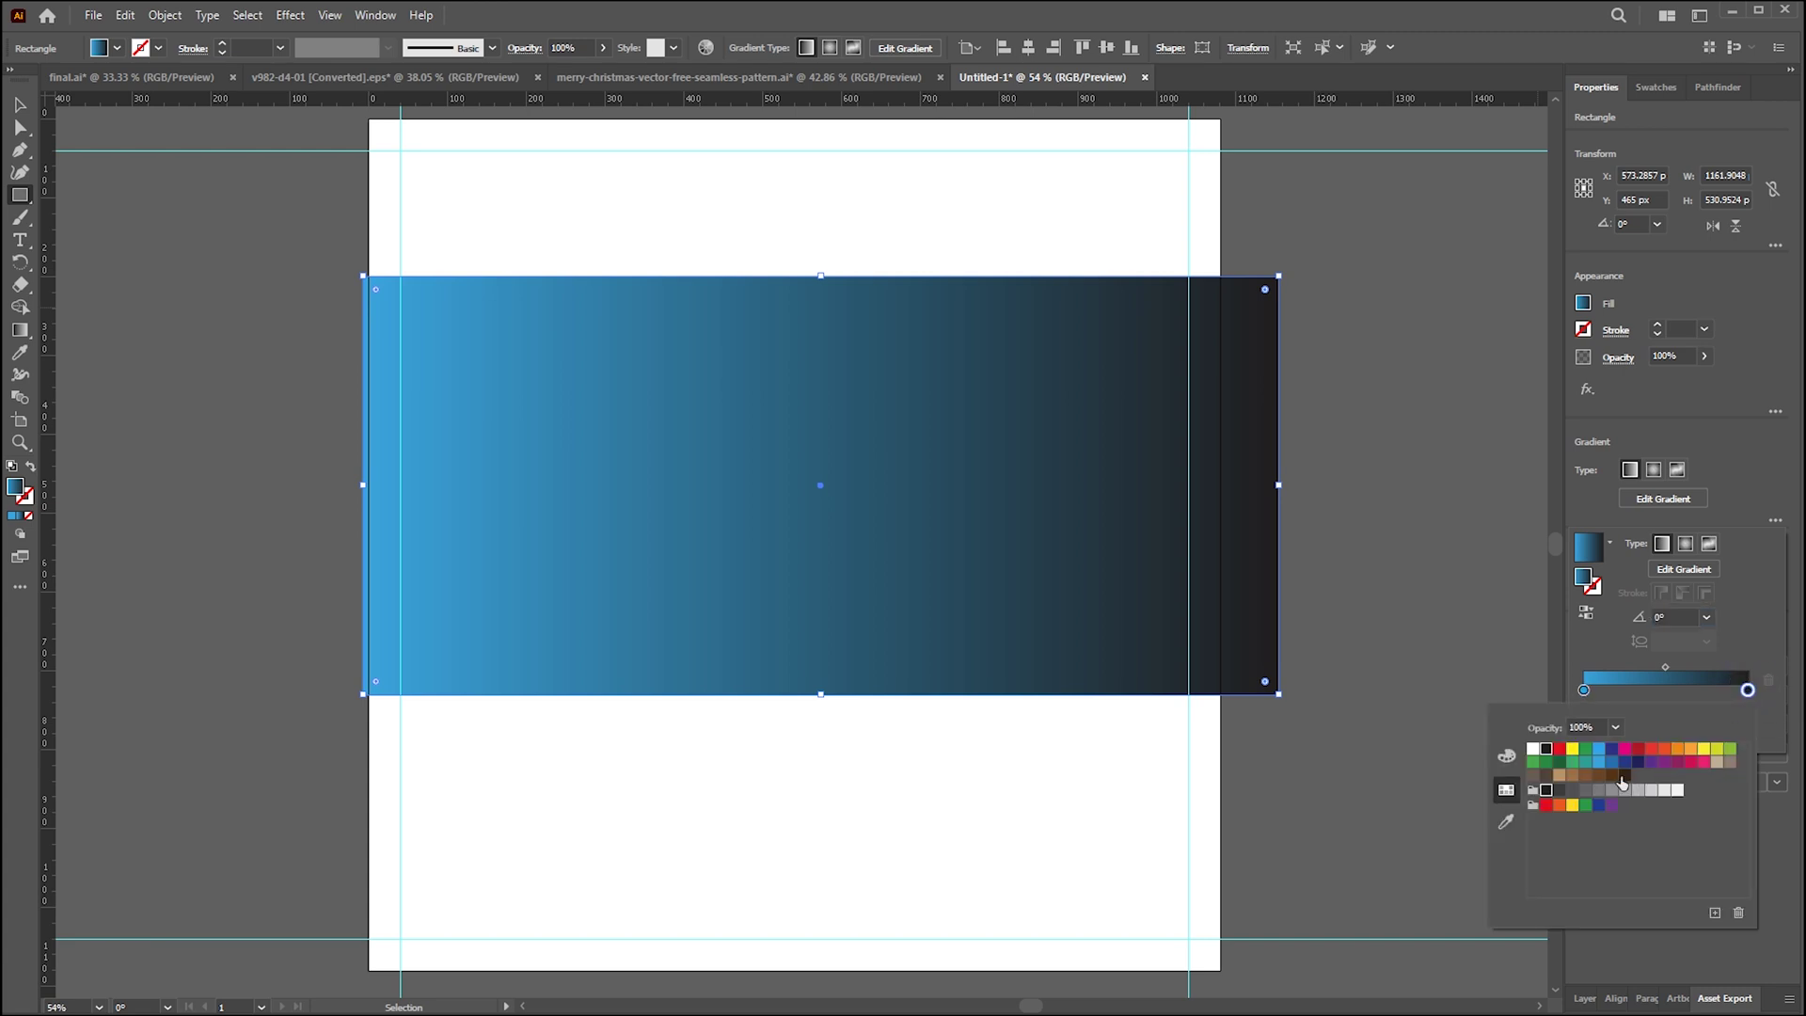
pyautogui.click(1600, 762)
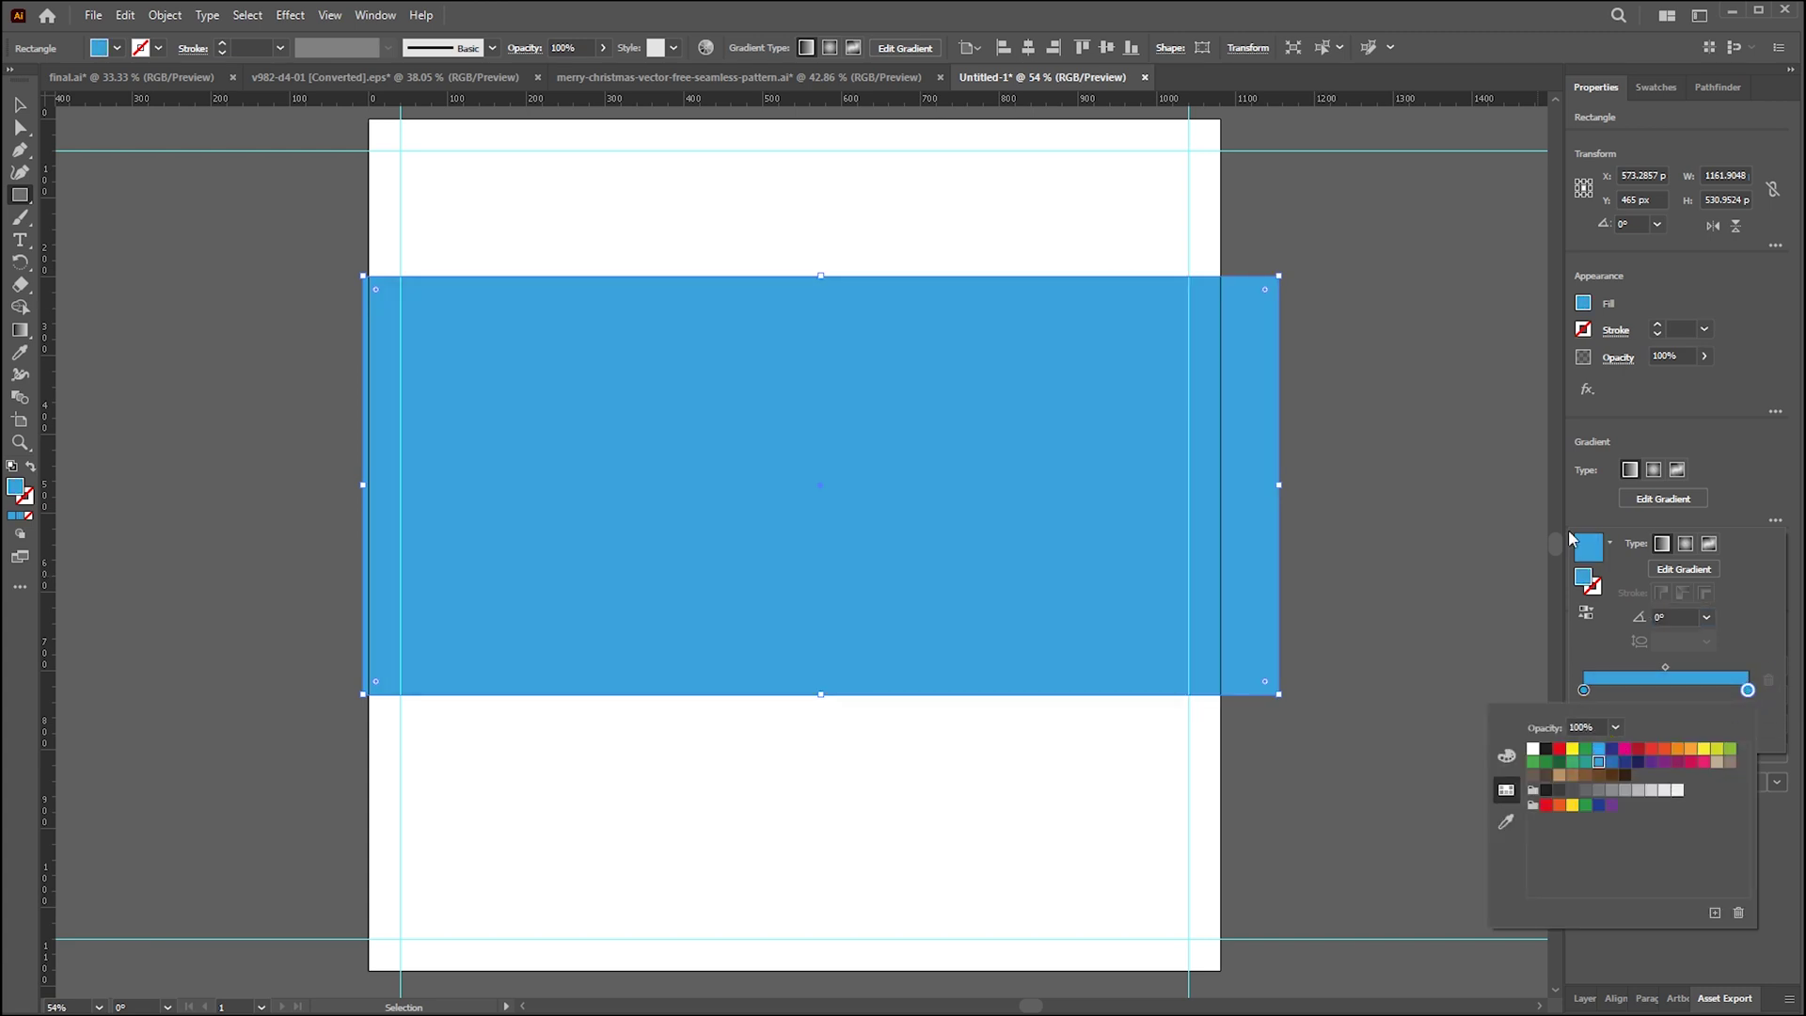
# - Change the gradient's starting stop to turquoise, RGB 39, 223, 225
pyautogui.doubleClick(1583, 690)
pyautogui.click(1506, 756)
pyautogui.moveTo(1657, 798); pyautogui.dragTo(1676, 797)
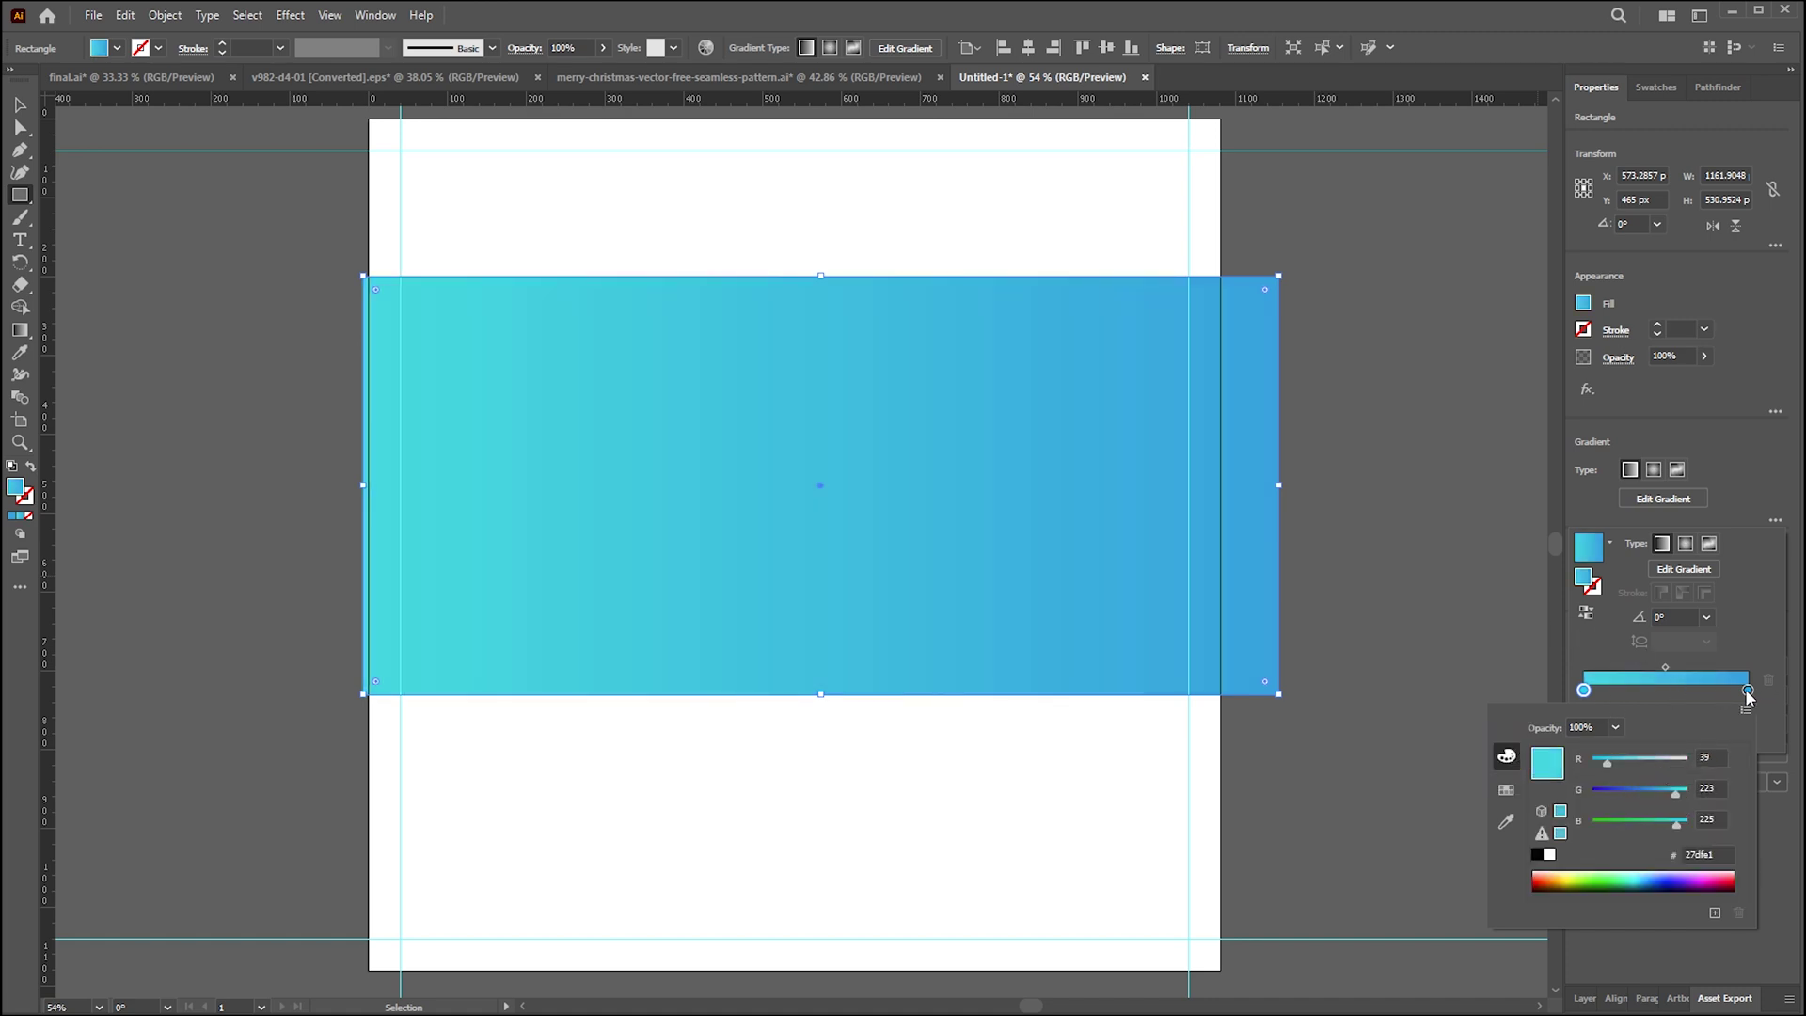
# - Set the gradient's end stop to bright blue, RGB 0, 136, 255
pyautogui.doubleClick(1746, 692)
pyautogui.moveTo(1656, 797); pyautogui.dragTo(1591, 760)
pyautogui.click(1642, 789)
pyautogui.moveTo(1676, 825); pyautogui.dragTo(1693, 826)
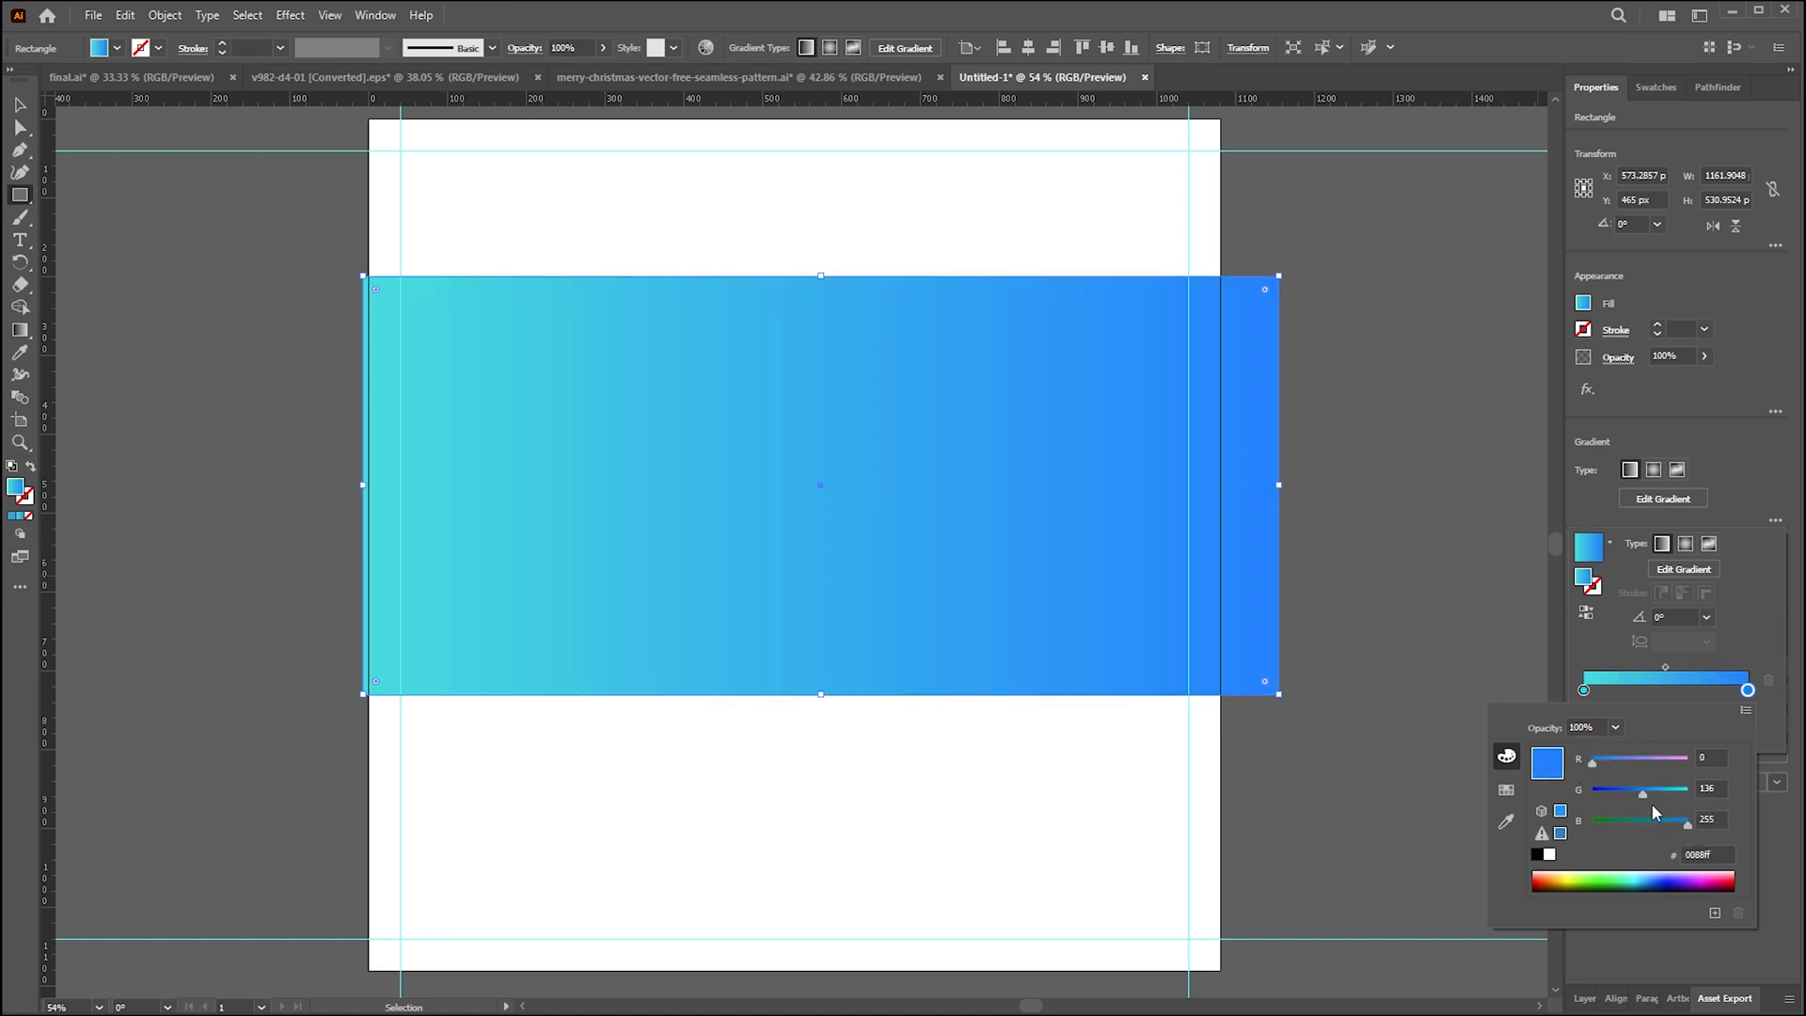
# - Switch the end stop's color sliders to HSB and lower its brightness to about 64%
pyautogui.click(1746, 710)
pyautogui.click(1774, 749)
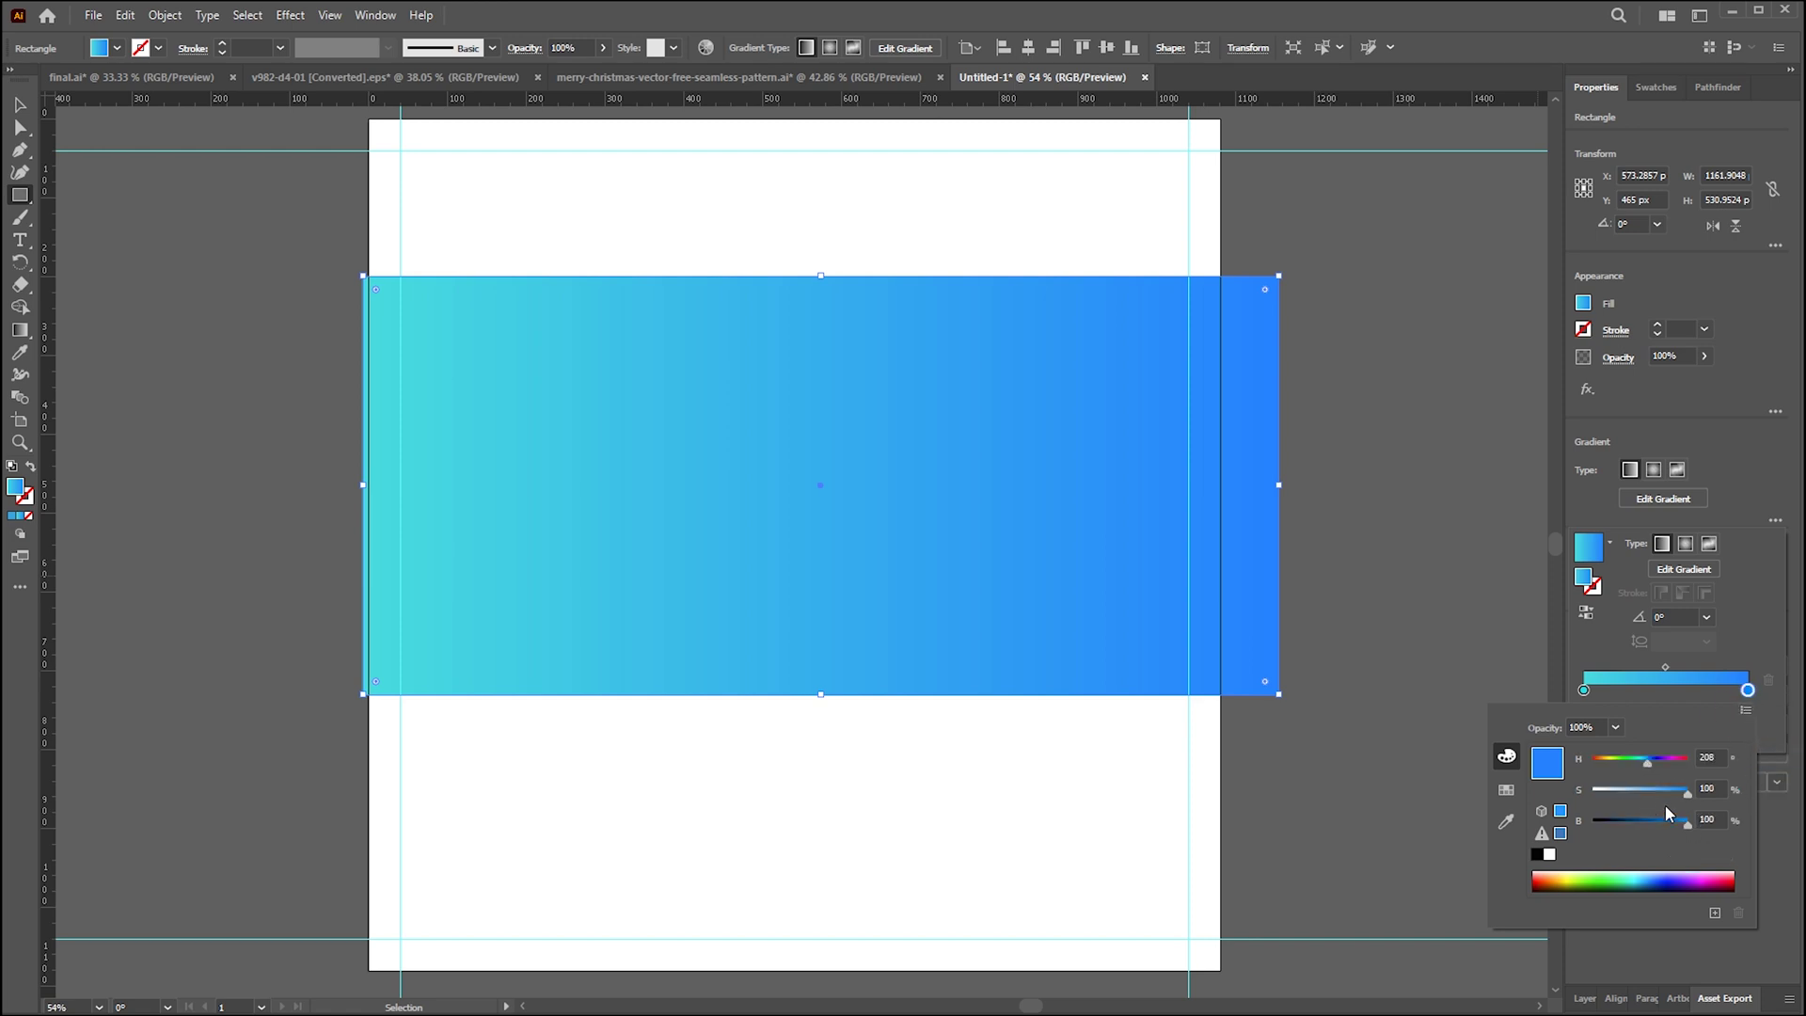
pyautogui.moveTo(1684, 818); pyautogui.dragTo(1648, 820)
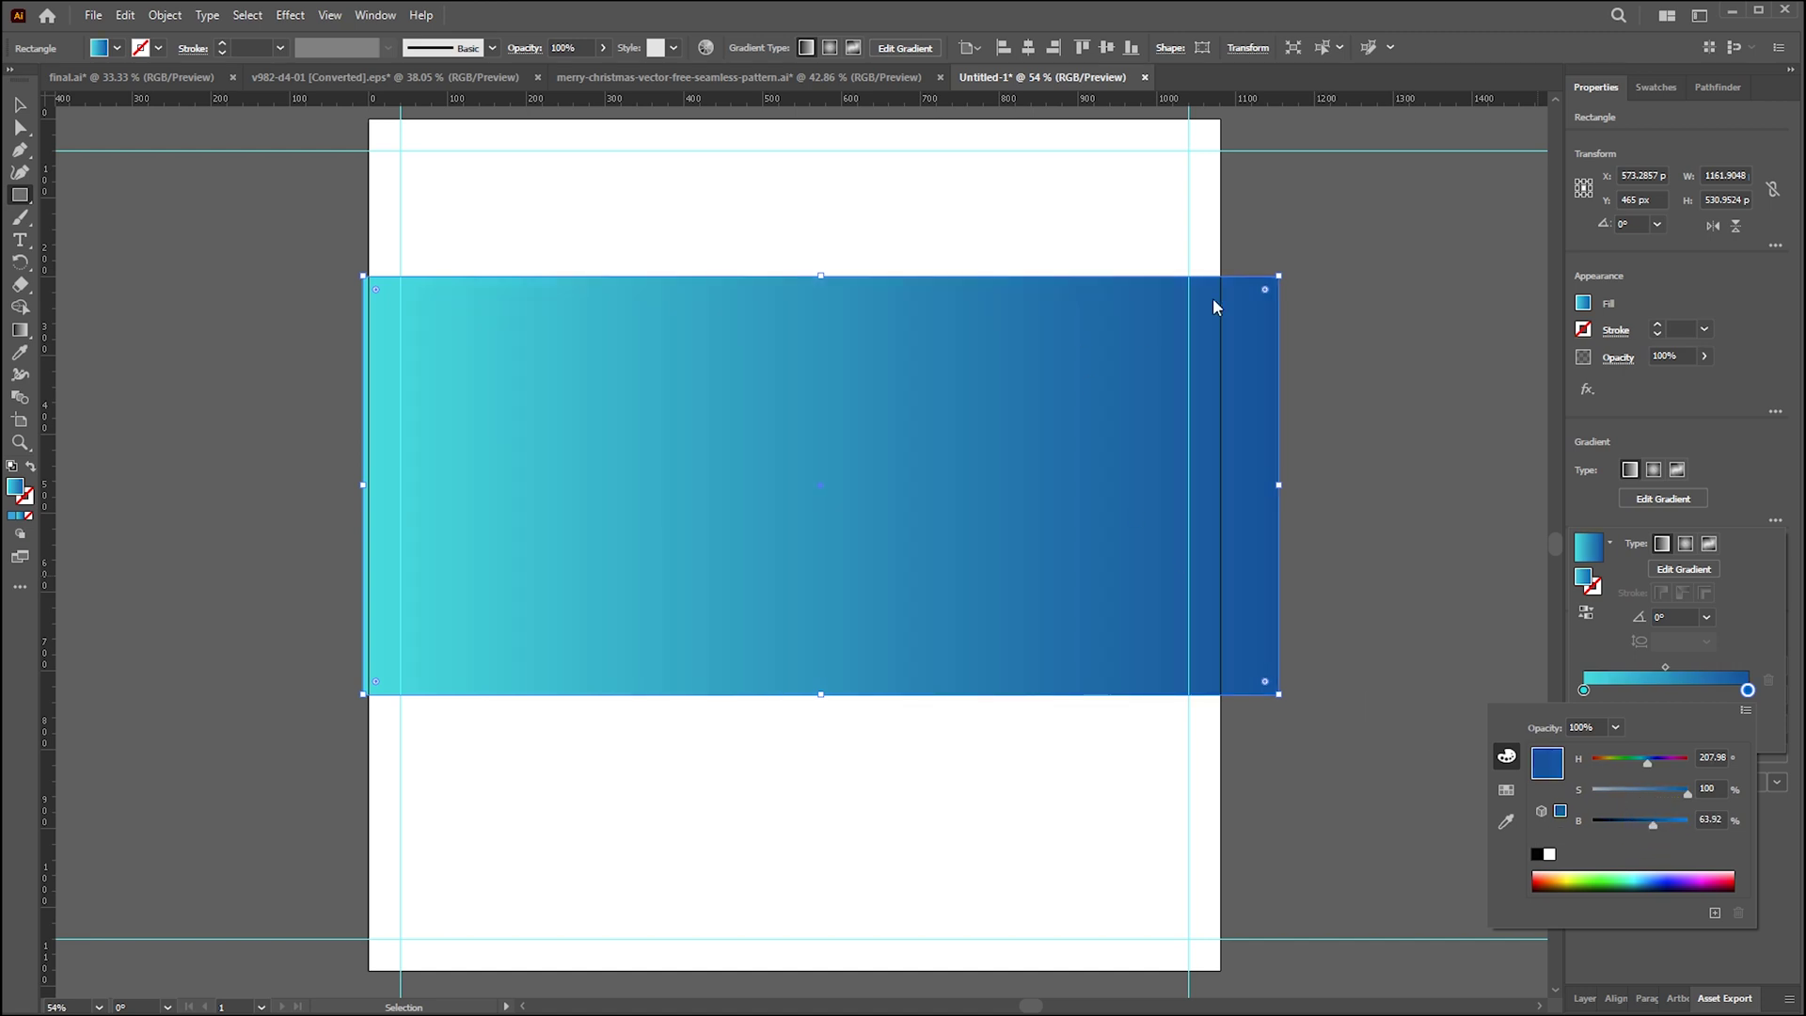
pyautogui.click(1329, 269)
pyautogui.press('Escape')
pyautogui.press('v')
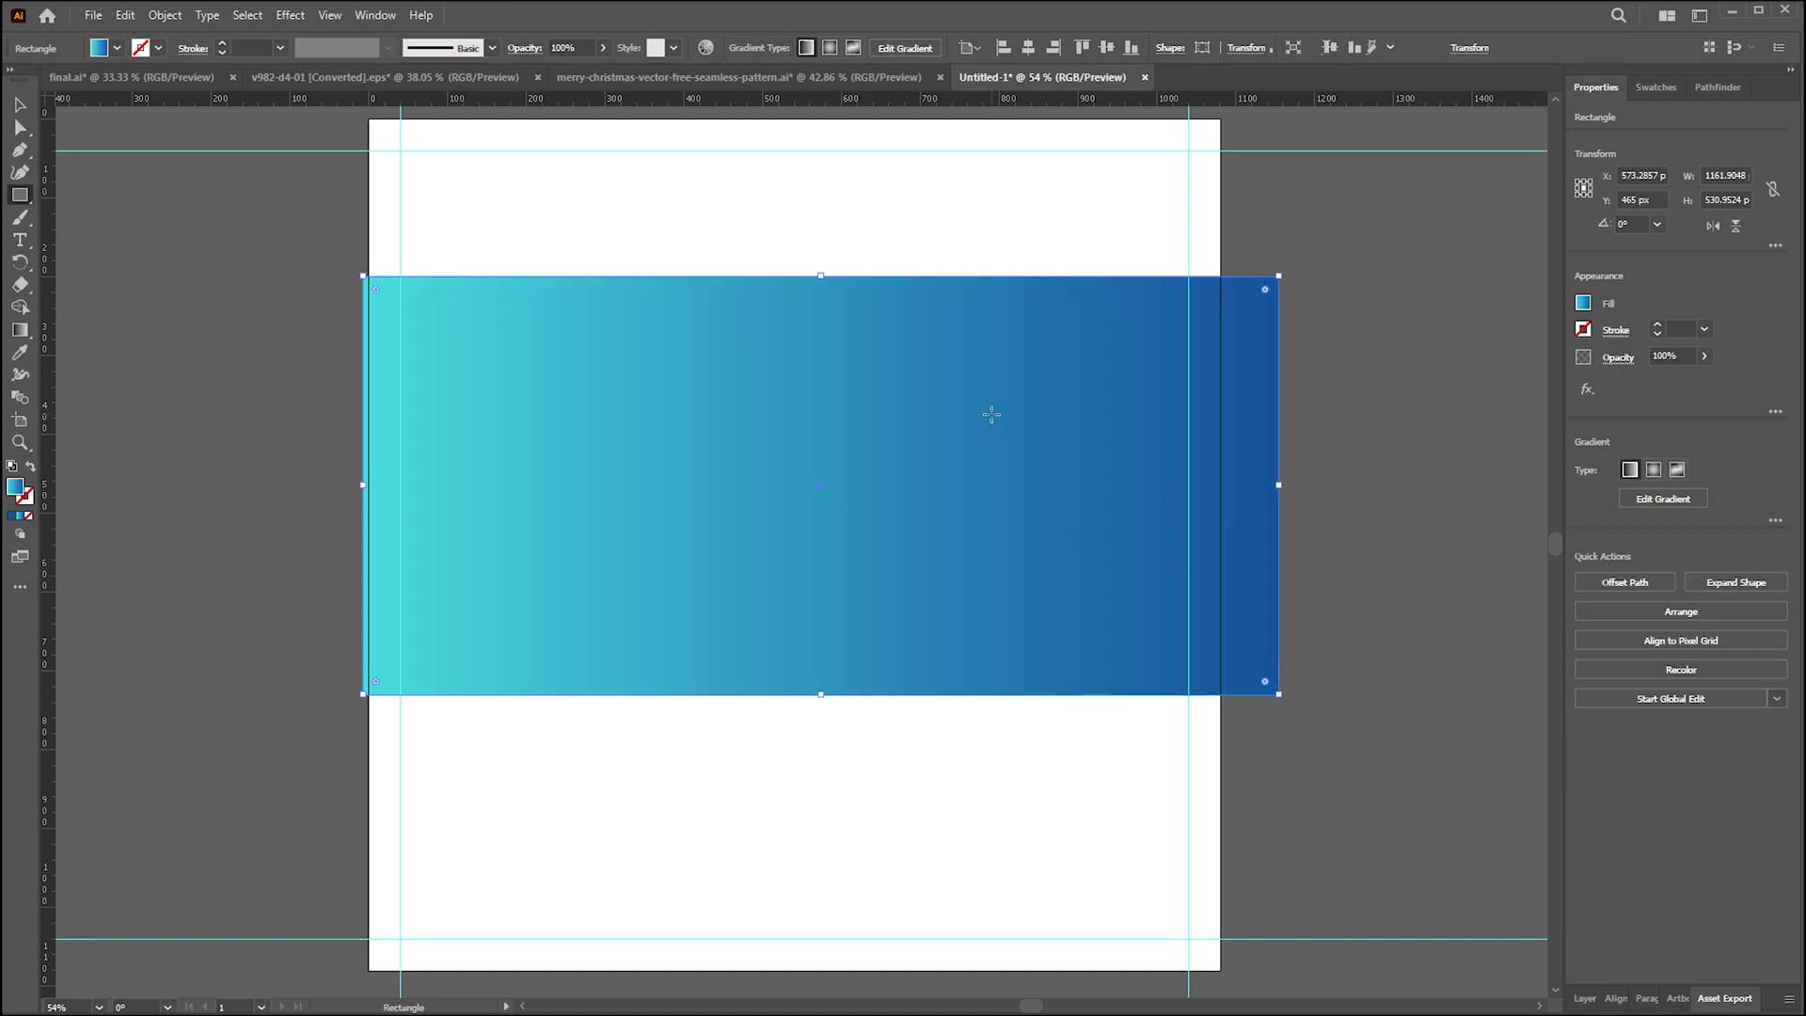
# - Rotate the rectangle to about 322.6° and lengthen it to about 1537 px diagonally across the artboard
pyautogui.moveTo(1284, 272); pyautogui.dragTo(1291, 595)
pyautogui.moveTo(1043, 576); pyautogui.dragTo(905, 549)
pyautogui.click(1043, 739)
pyautogui.moveTo(1043, 740); pyautogui.dragTo(1259, 945)
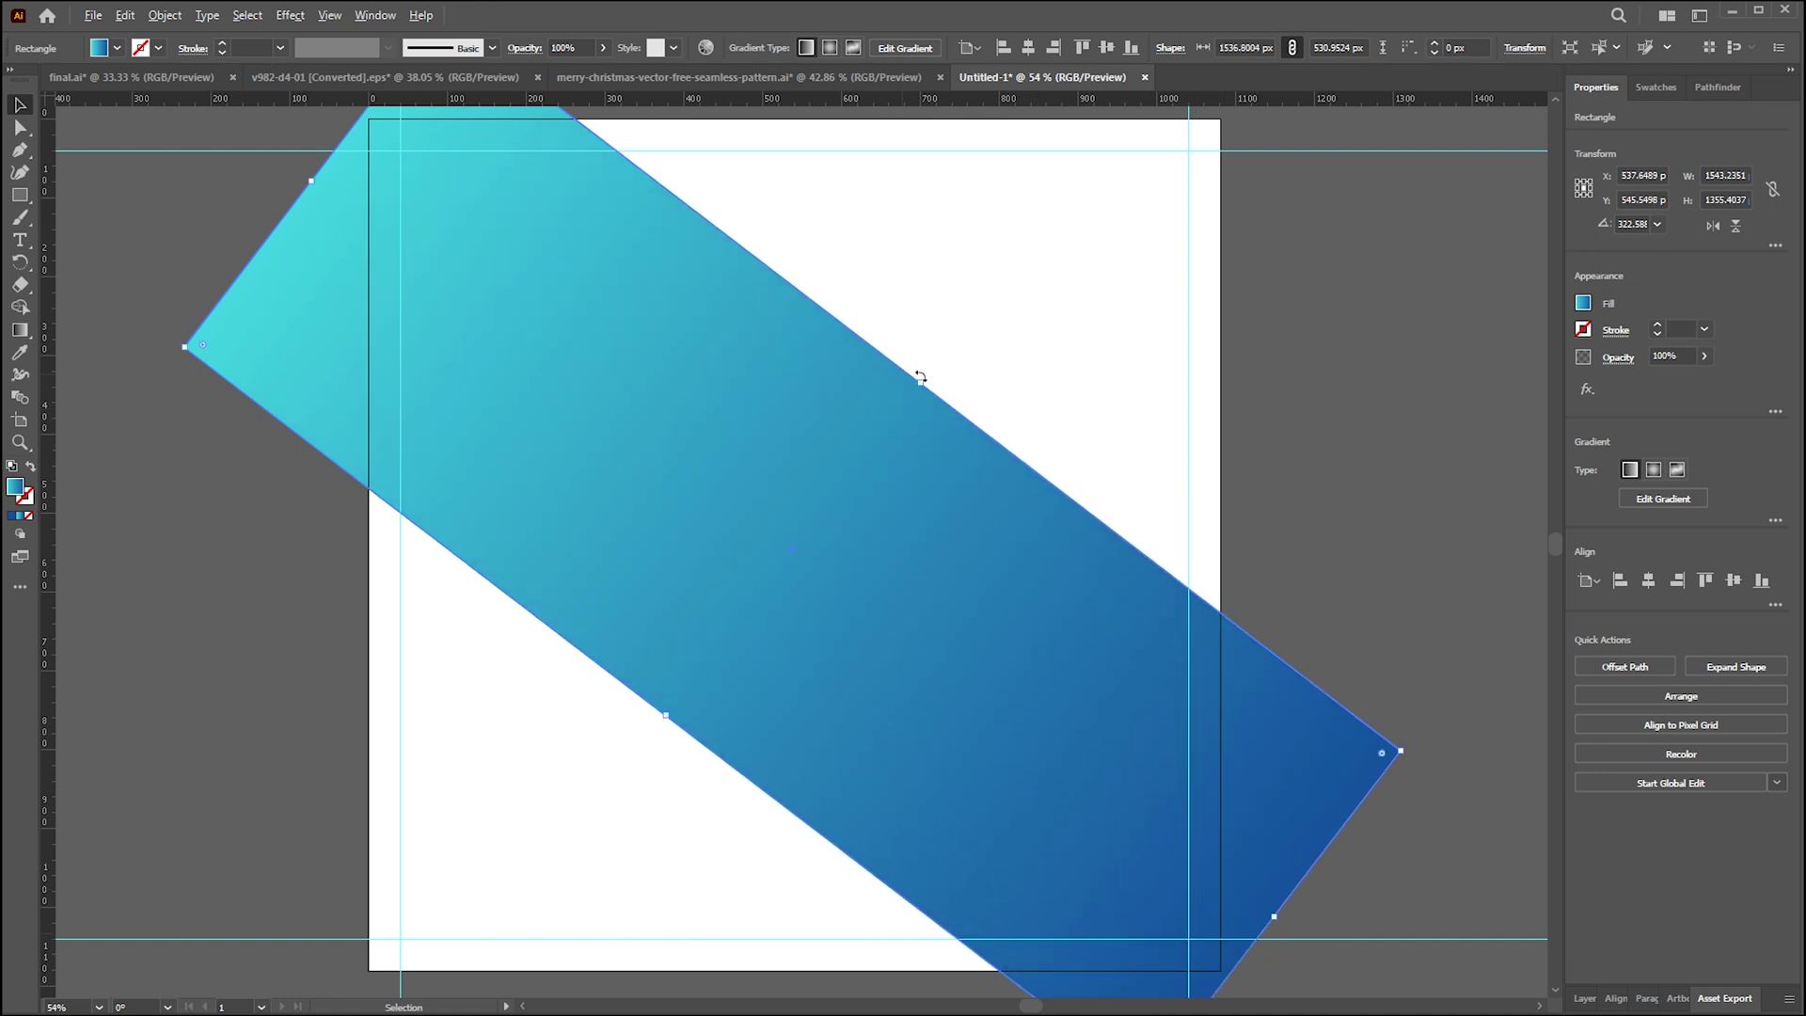
# - Widen the diagonal rectangle evenly about its center to about 708 px
pyautogui.moveTo(920, 383); pyautogui.dragTo(992, 351)
pyautogui.click(1314, 296)
pyautogui.moveTo(1359, 414)
pyautogui.mouseDown()
pyautogui.moveTo(1326, 391)
pyautogui.moveTo(1334, 407)
pyautogui.mouseUp()
pyautogui.click(1020, 476)
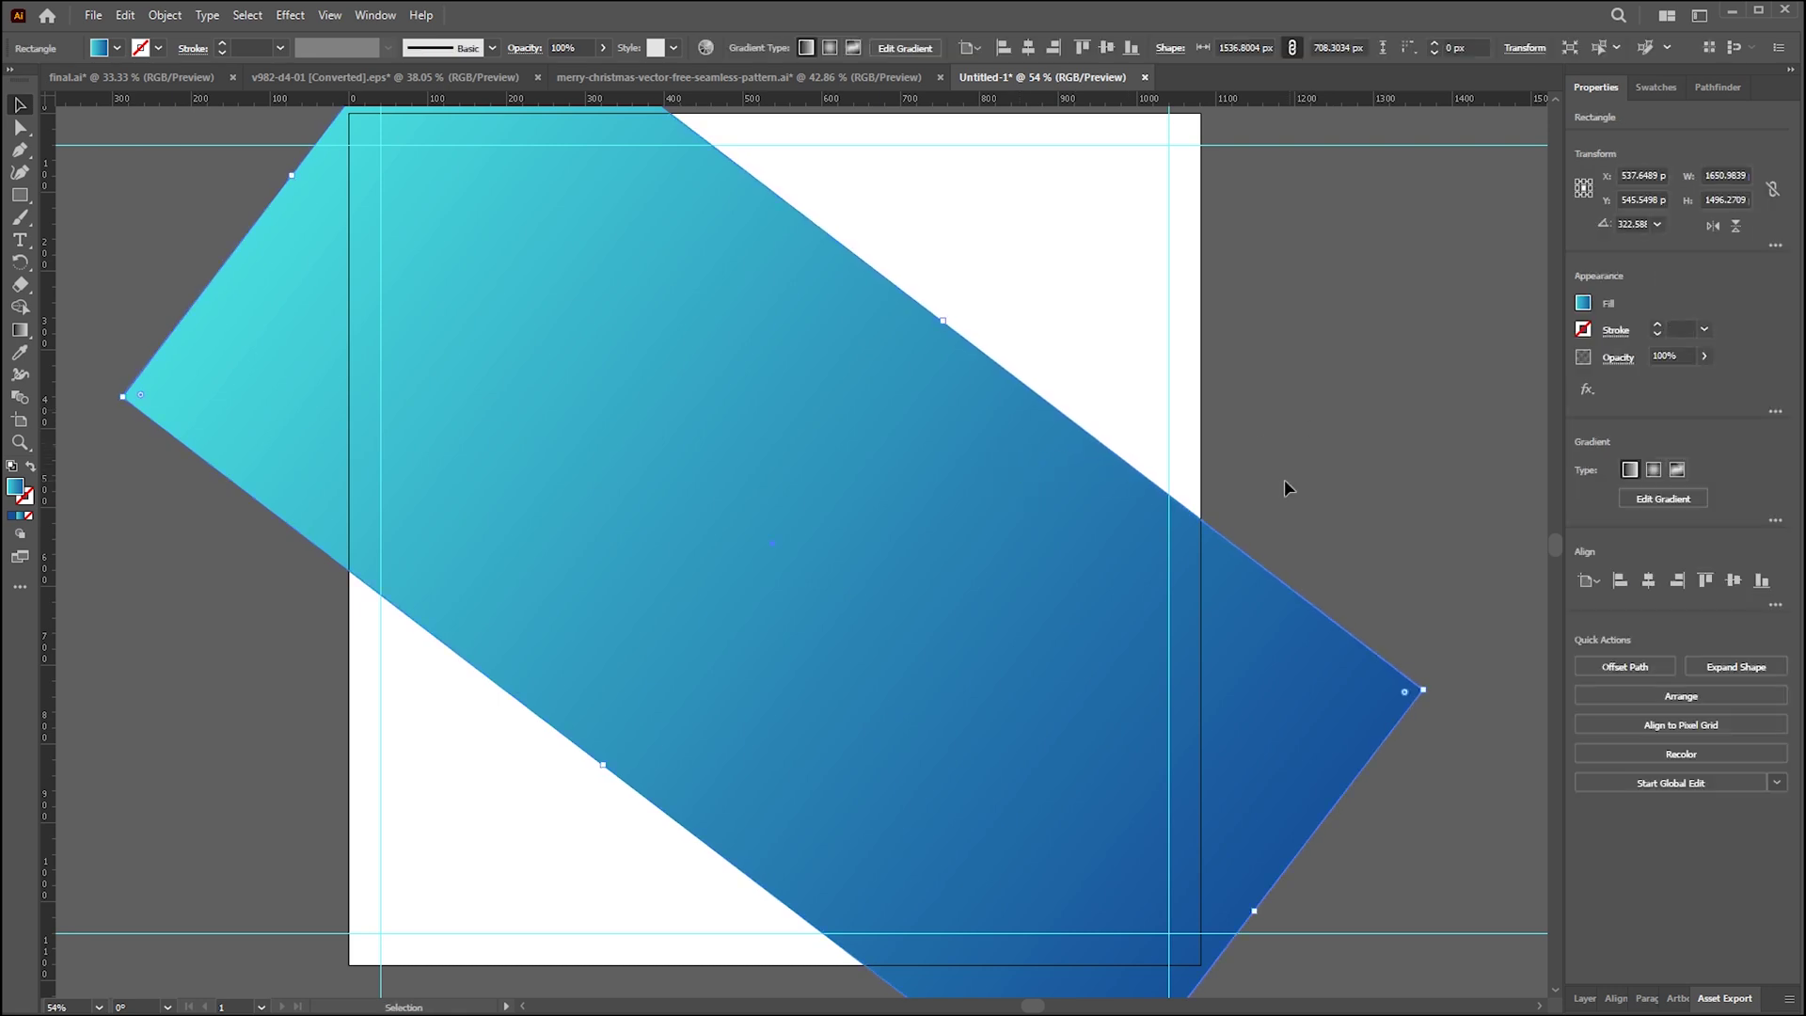
# - Save the rectangle's turquoise-to-blue gradient as a new swatch
pyautogui.click(1583, 303)
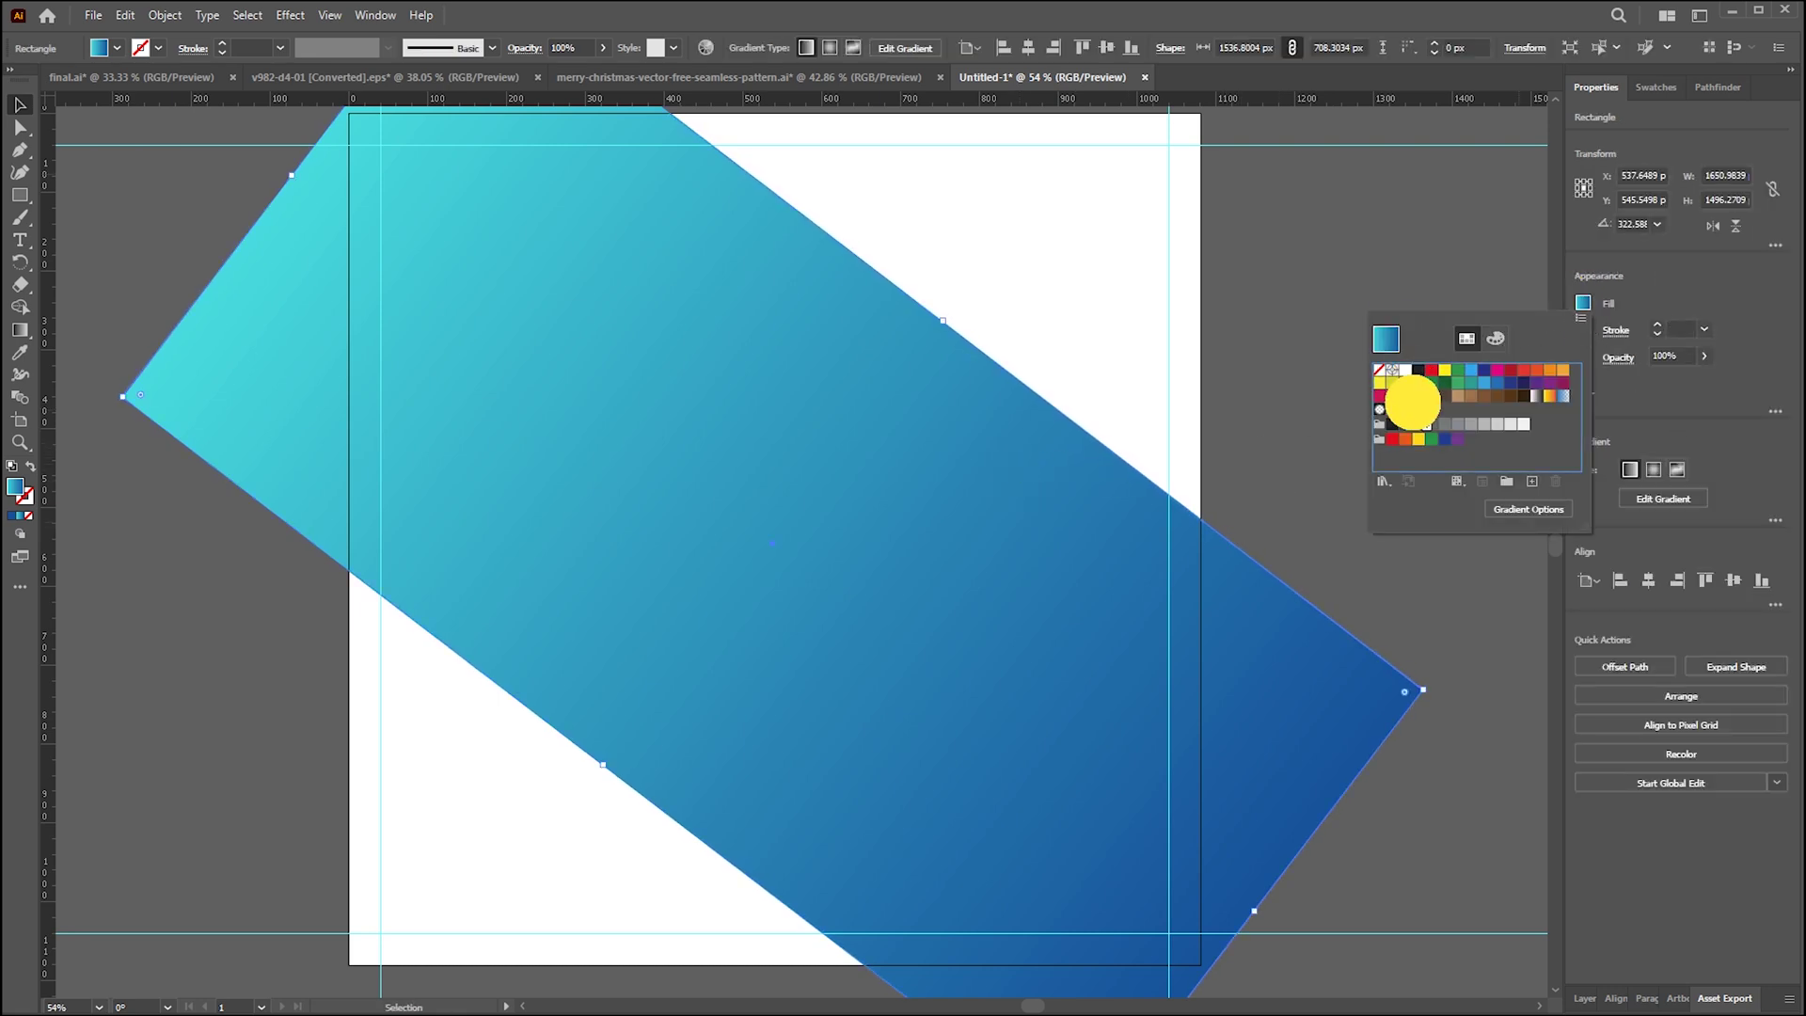
pyautogui.click(1417, 408)
pyautogui.hotkey('ctrl', 'z')
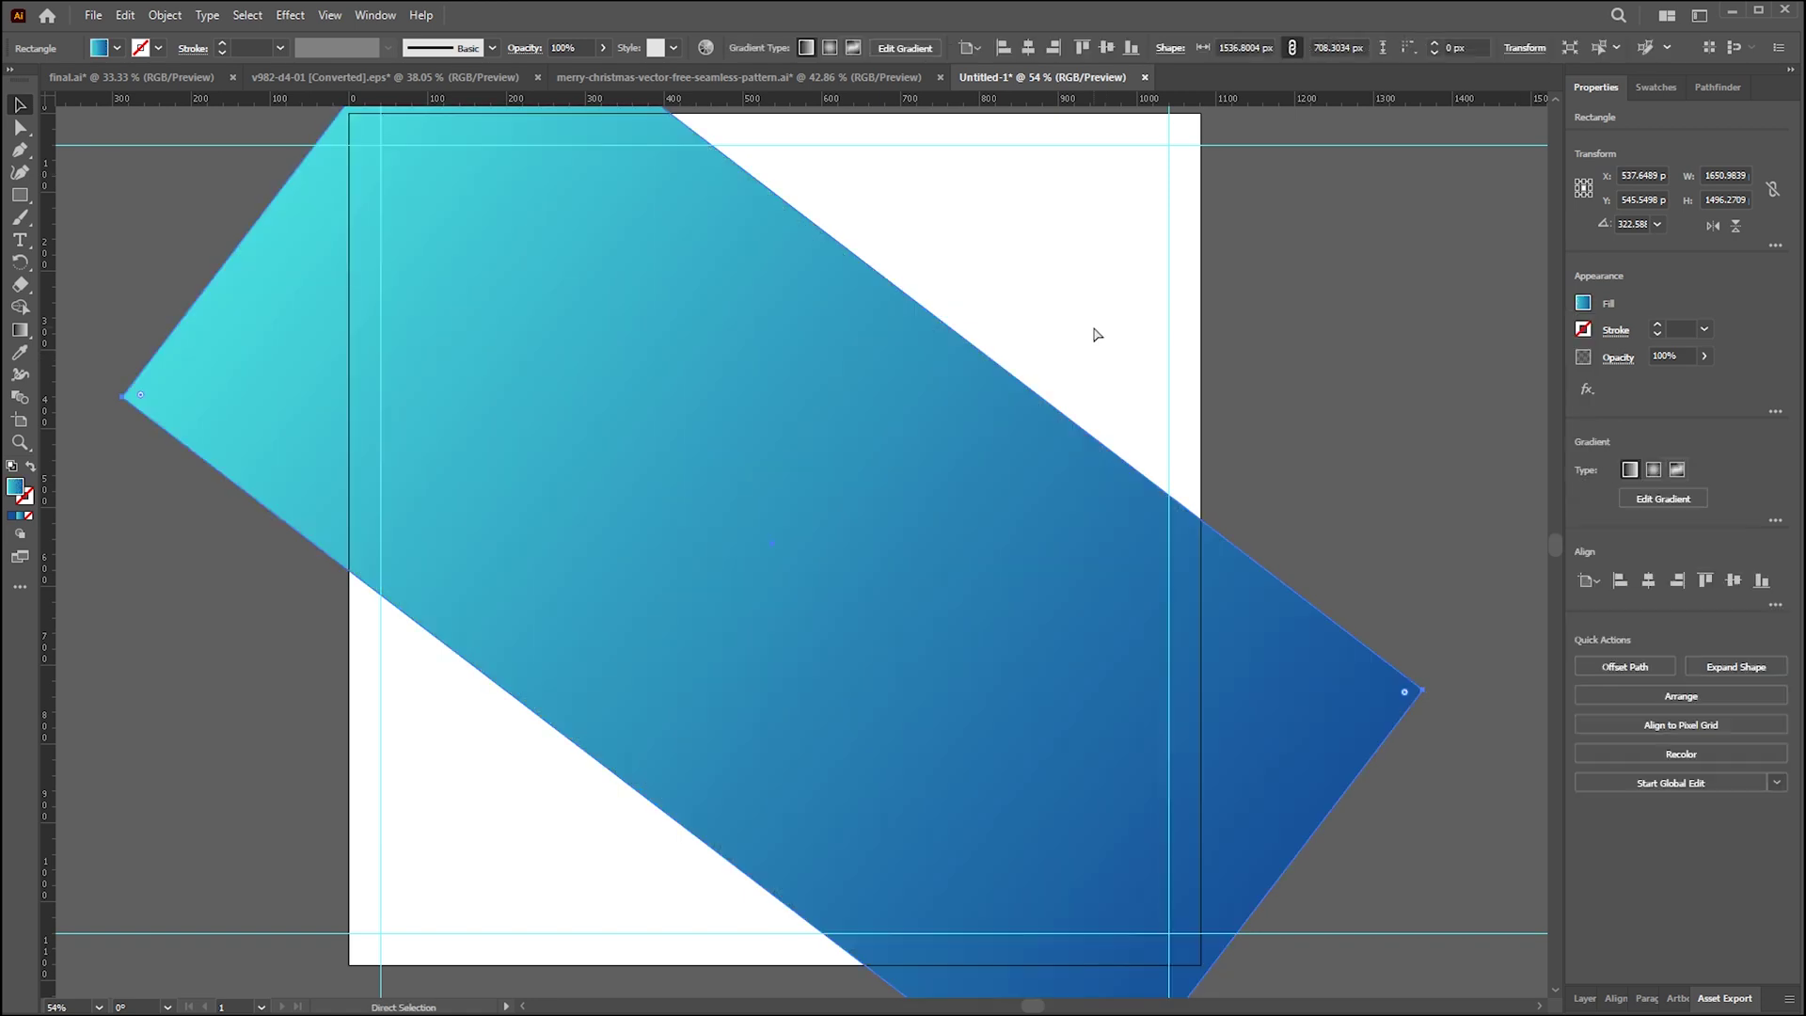
# - Give the rectangle a light-blue stroke and set its weight to 18 pt
pyautogui.click(1583, 329)
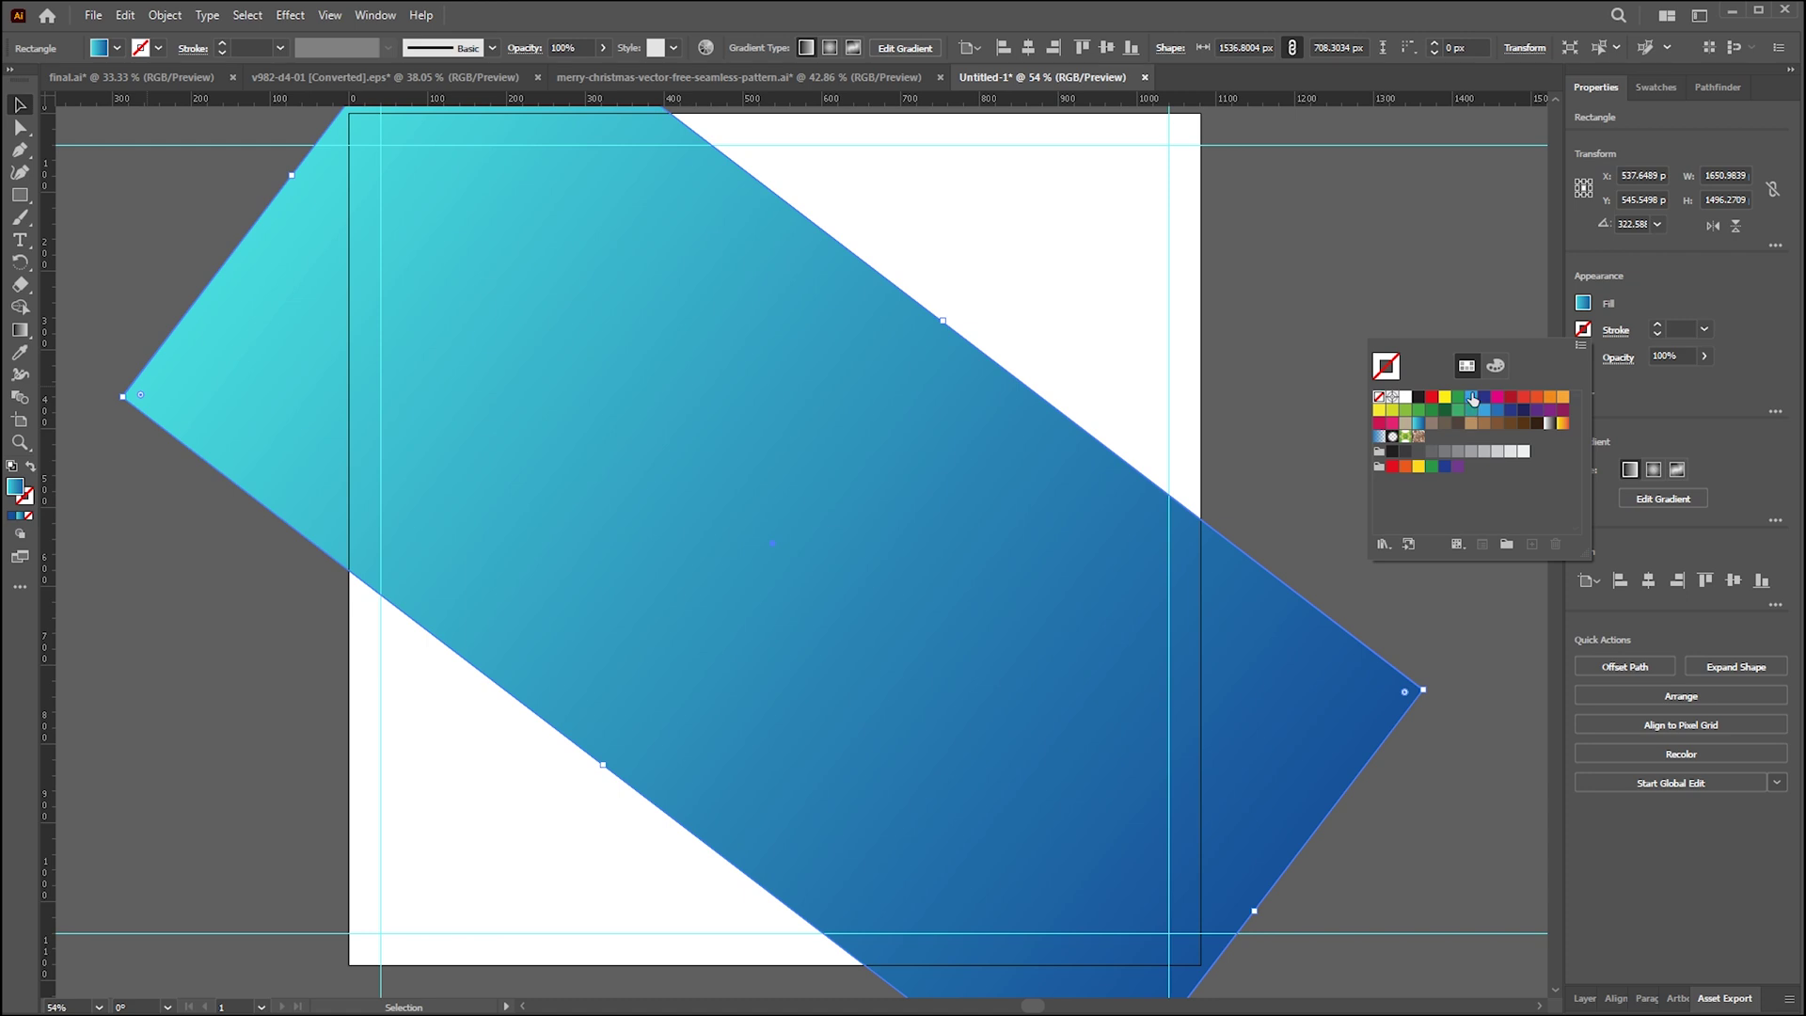
pyautogui.click(1473, 398)
pyautogui.click(1657, 324)
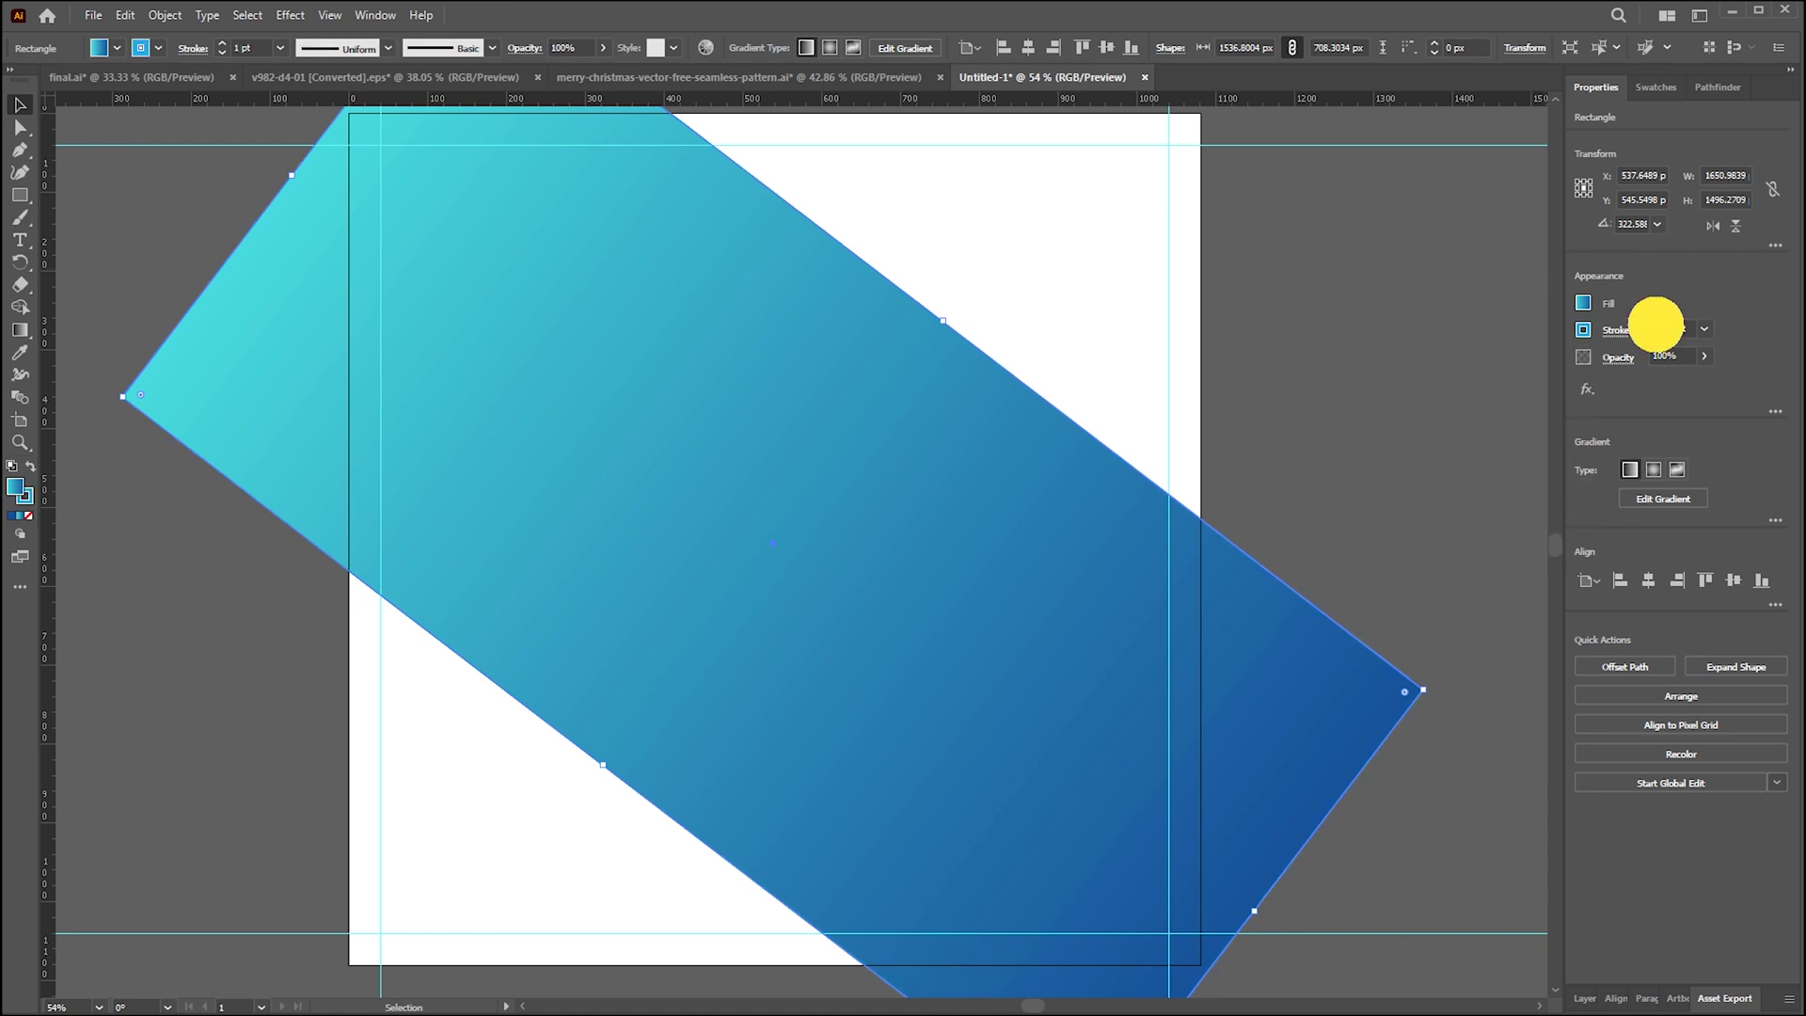
pyautogui.click(1656, 335)
pyautogui.click(1656, 335)
pyautogui.click(1656, 335)
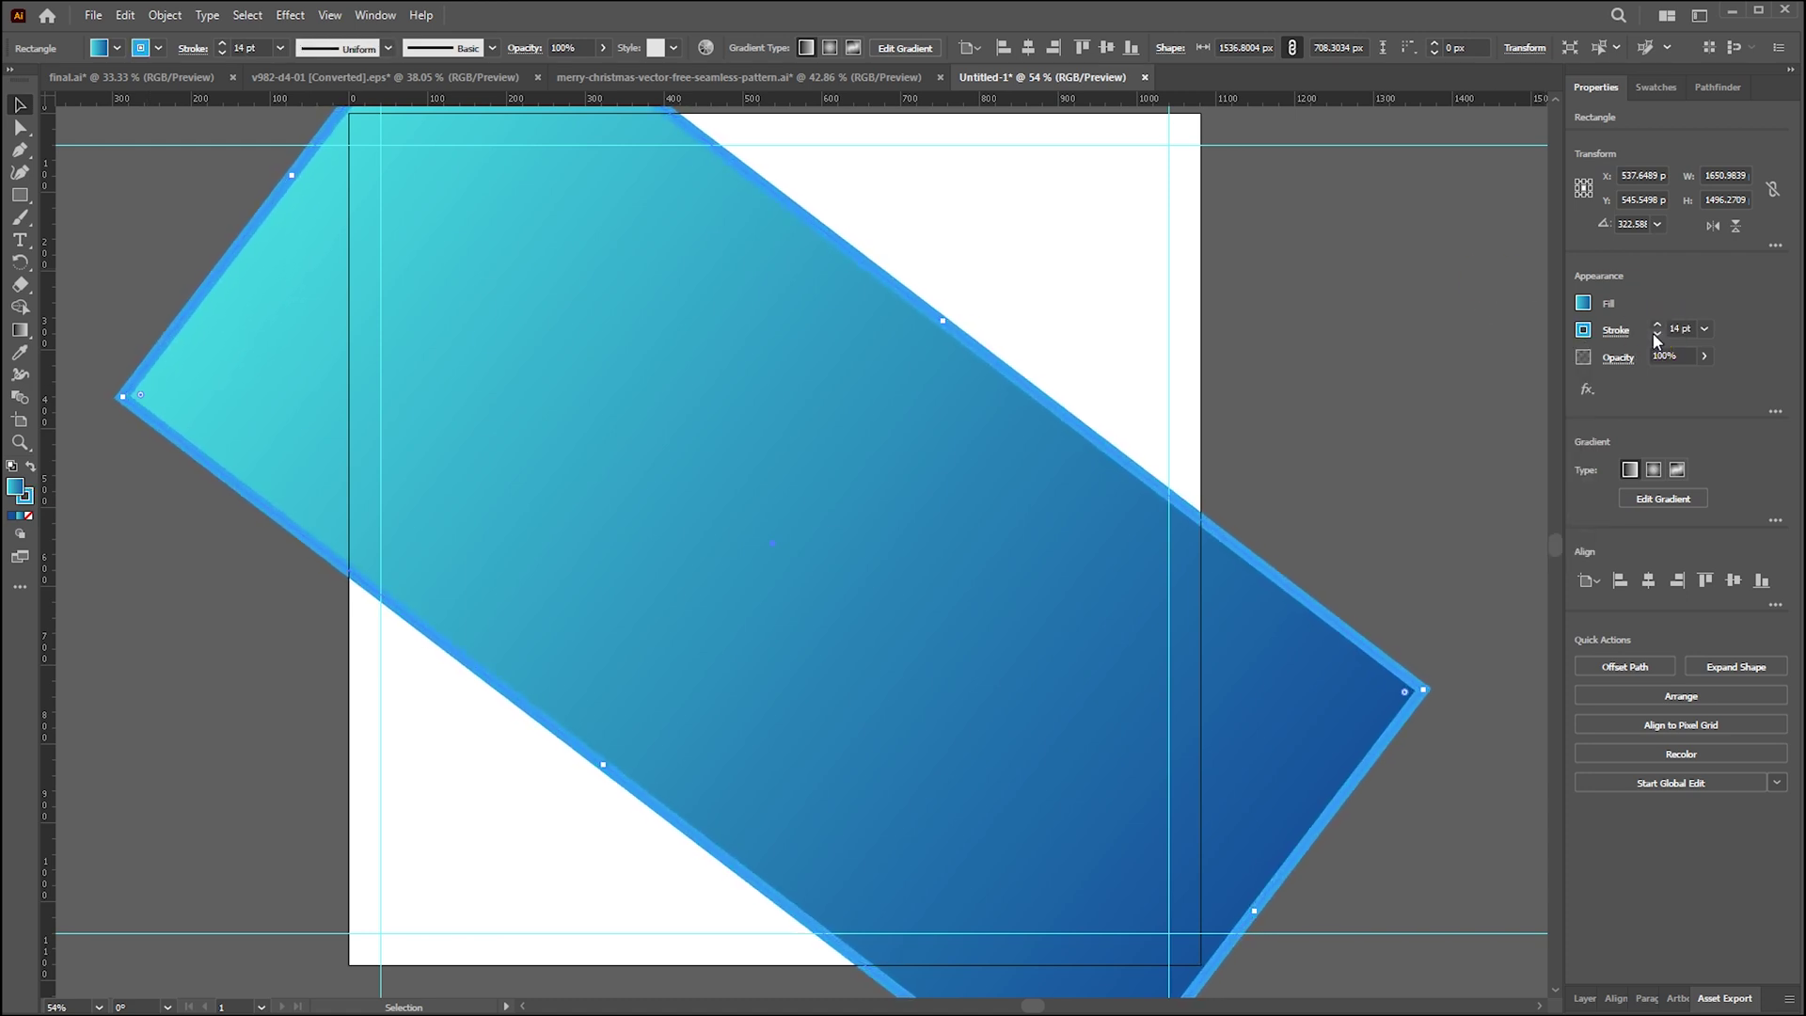
pyautogui.click(1657, 324)
pyautogui.click(1656, 323)
pyautogui.click(1657, 324)
pyautogui.click(1656, 324)
# - Lighten the rectangle's stroke to a pale blue by lowering its saturation to 23%, and deselect the rectangle
pyautogui.click(1583, 331)
pyautogui.click(1495, 365)
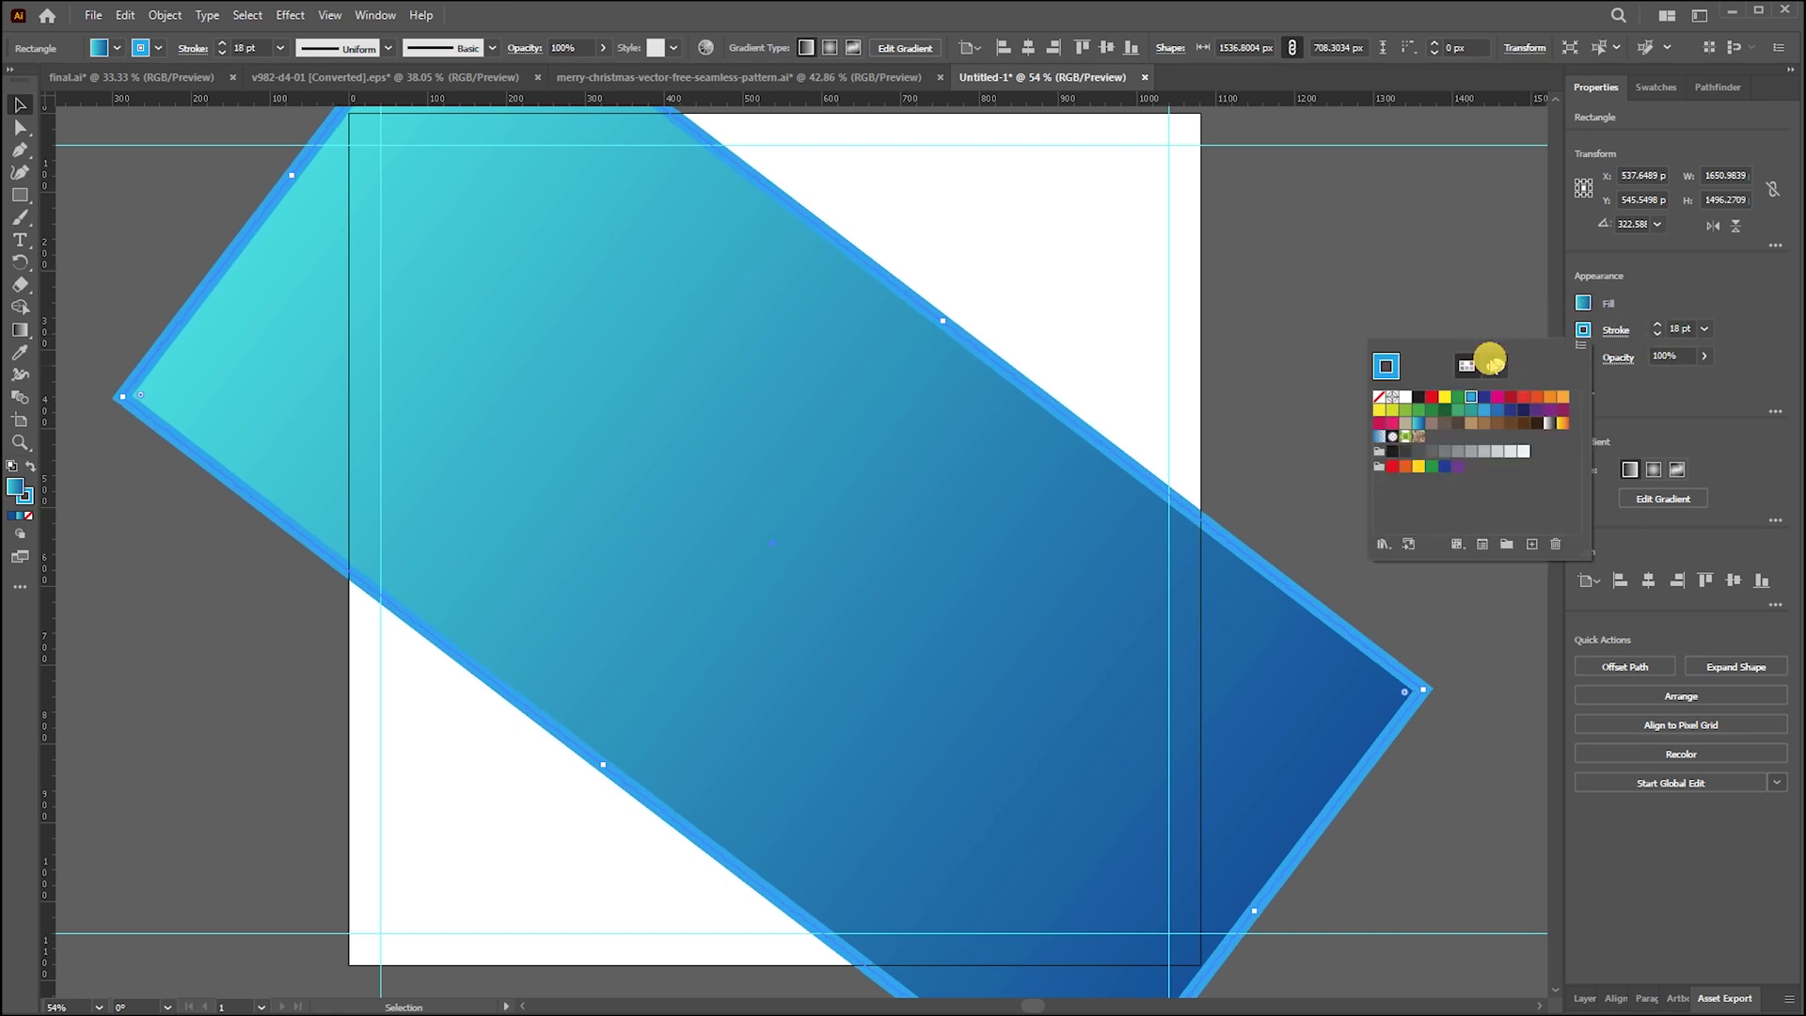
pyautogui.click(1522, 435)
pyautogui.moveTo(1522, 434); pyautogui.dragTo(1455, 431)
pyautogui.click(1456, 431)
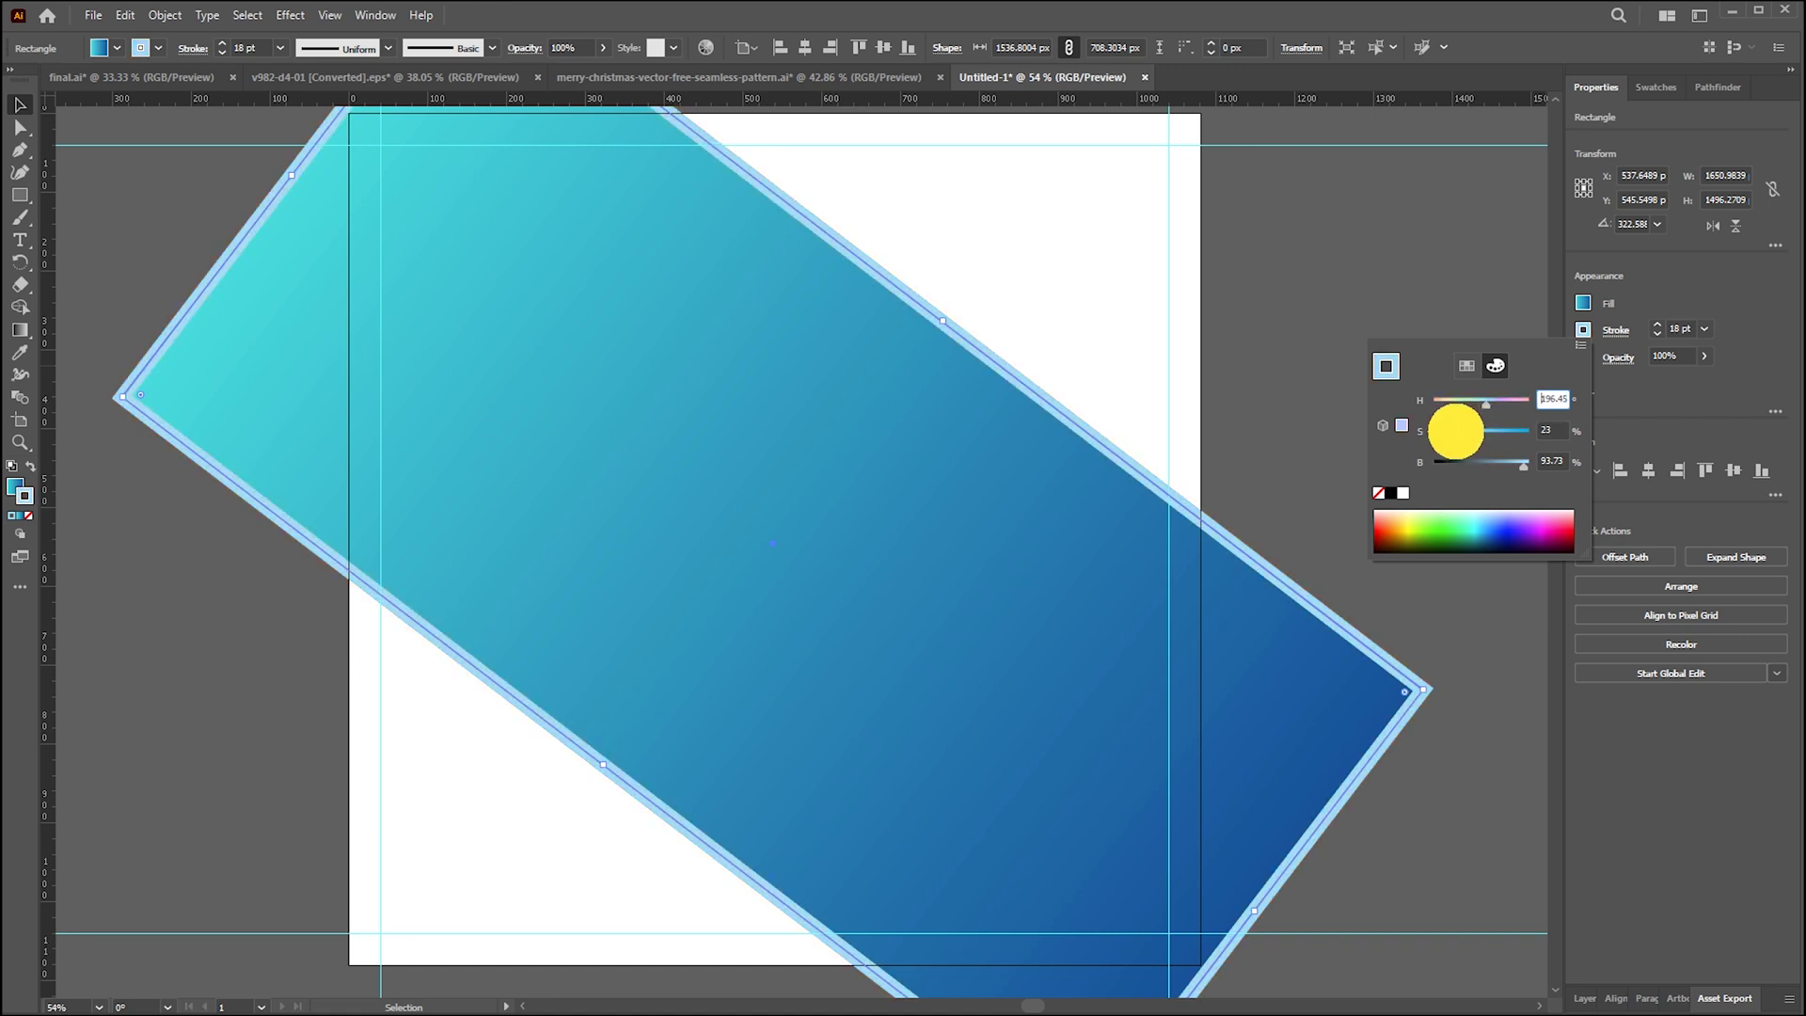
pyautogui.click(1391, 282)
pyautogui.click(1363, 330)
pyautogui.moveTo(1363, 330); pyautogui.dragTo(1371, 351)
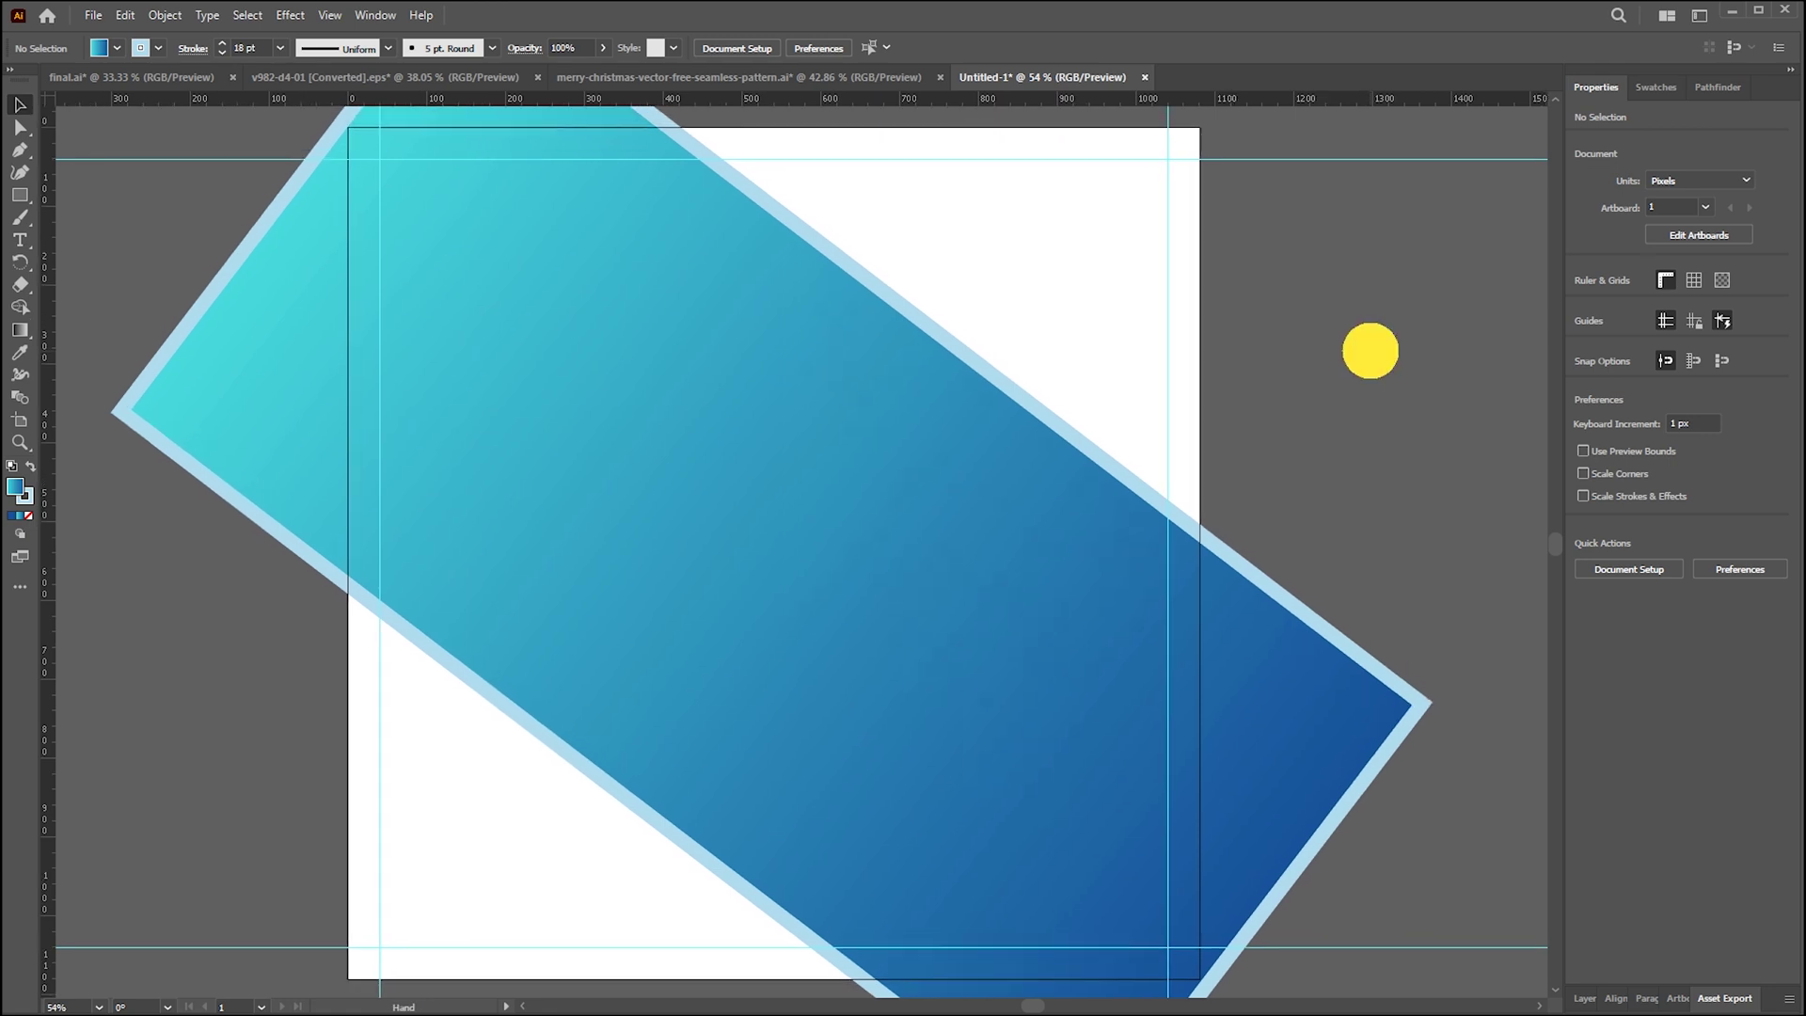
# - Rotate the diagonal rectangle to a shallower angle of about 328.6°
pyautogui.click(866, 539)
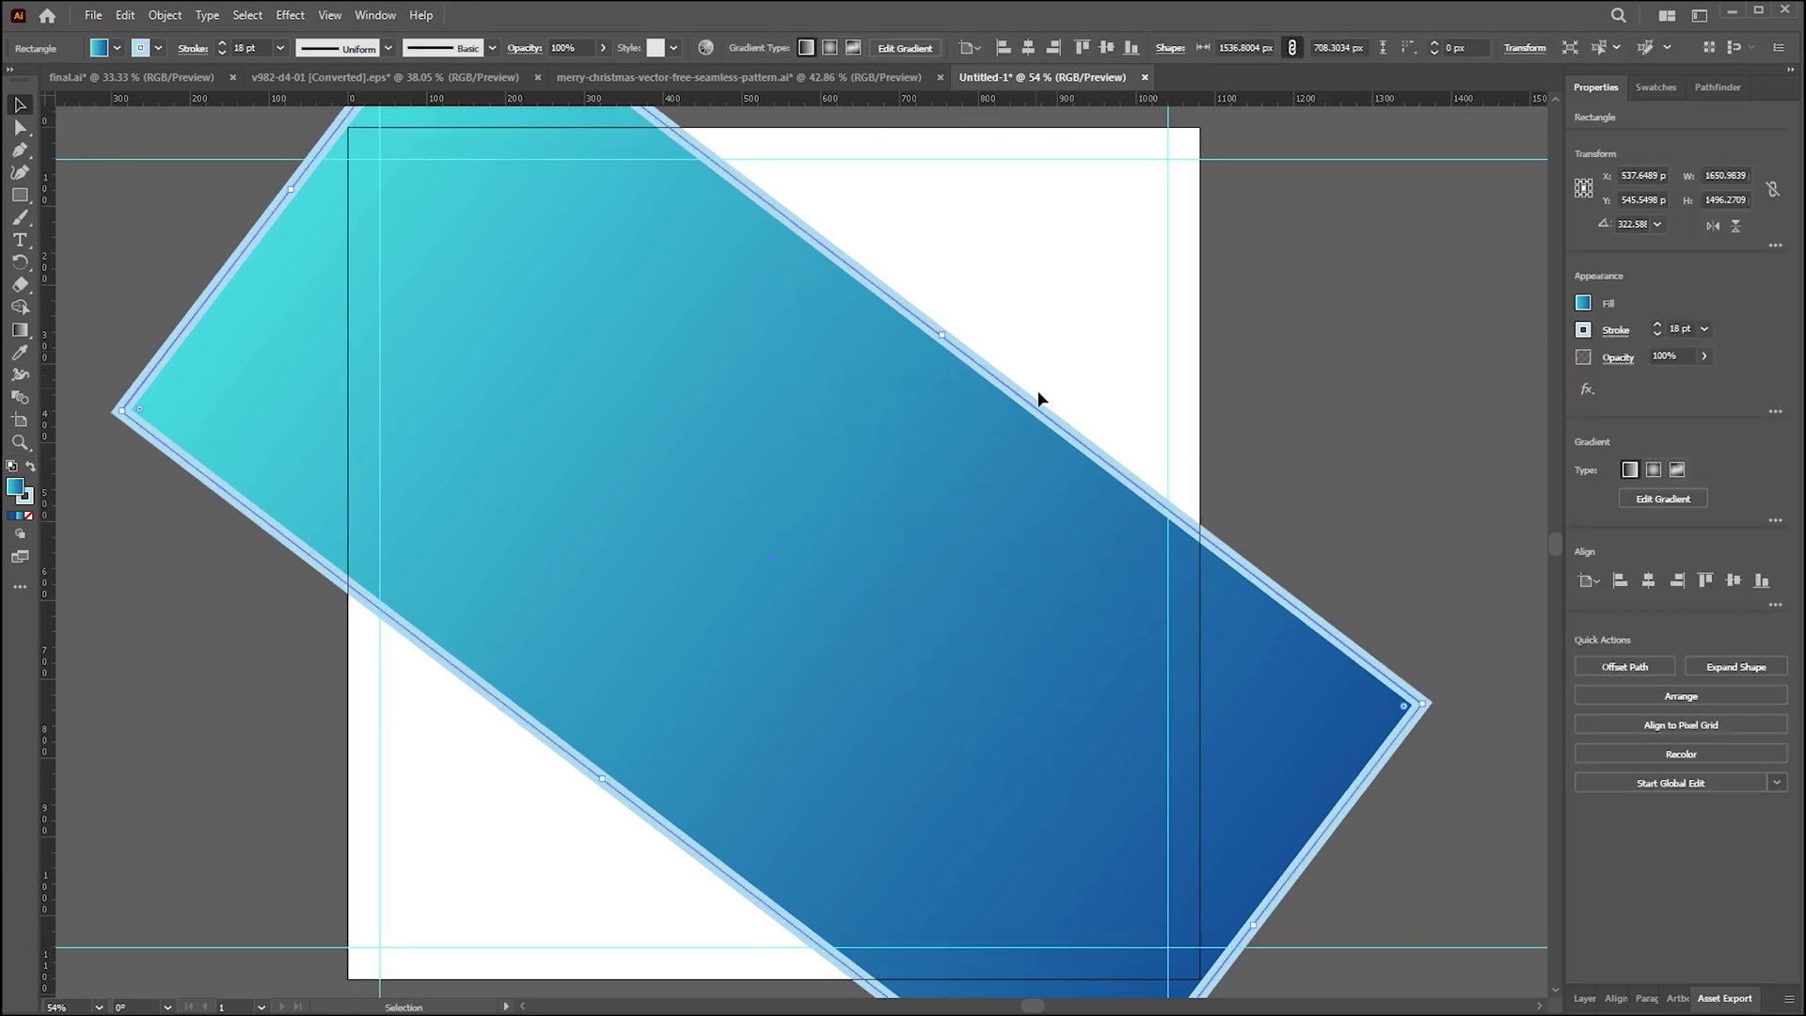
pyautogui.click(949, 460)
pyautogui.moveTo(936, 461); pyautogui.dragTo(942, 439)
pyautogui.scroll(-1, 1403, 669)
pyautogui.click(1312, 717)
pyautogui.click(1431, 609)
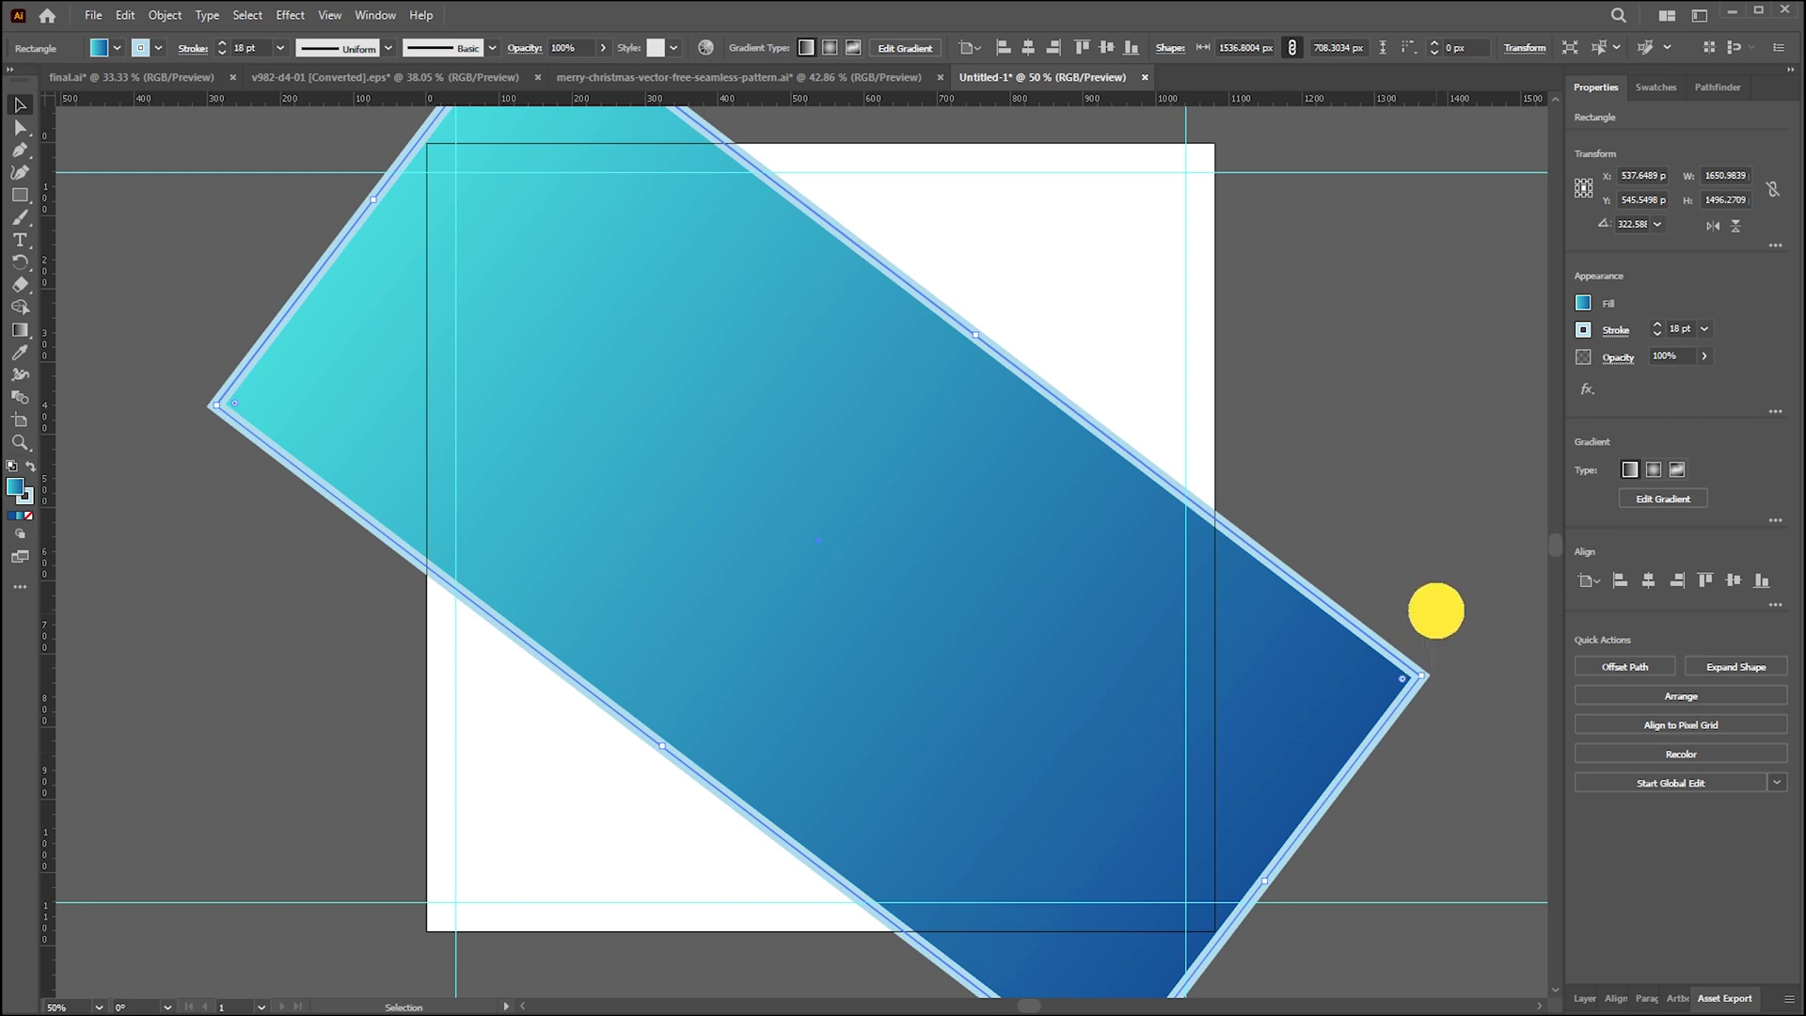
pyautogui.click(1426, 676)
pyautogui.moveTo(1426, 676); pyautogui.dragTo(1436, 611)
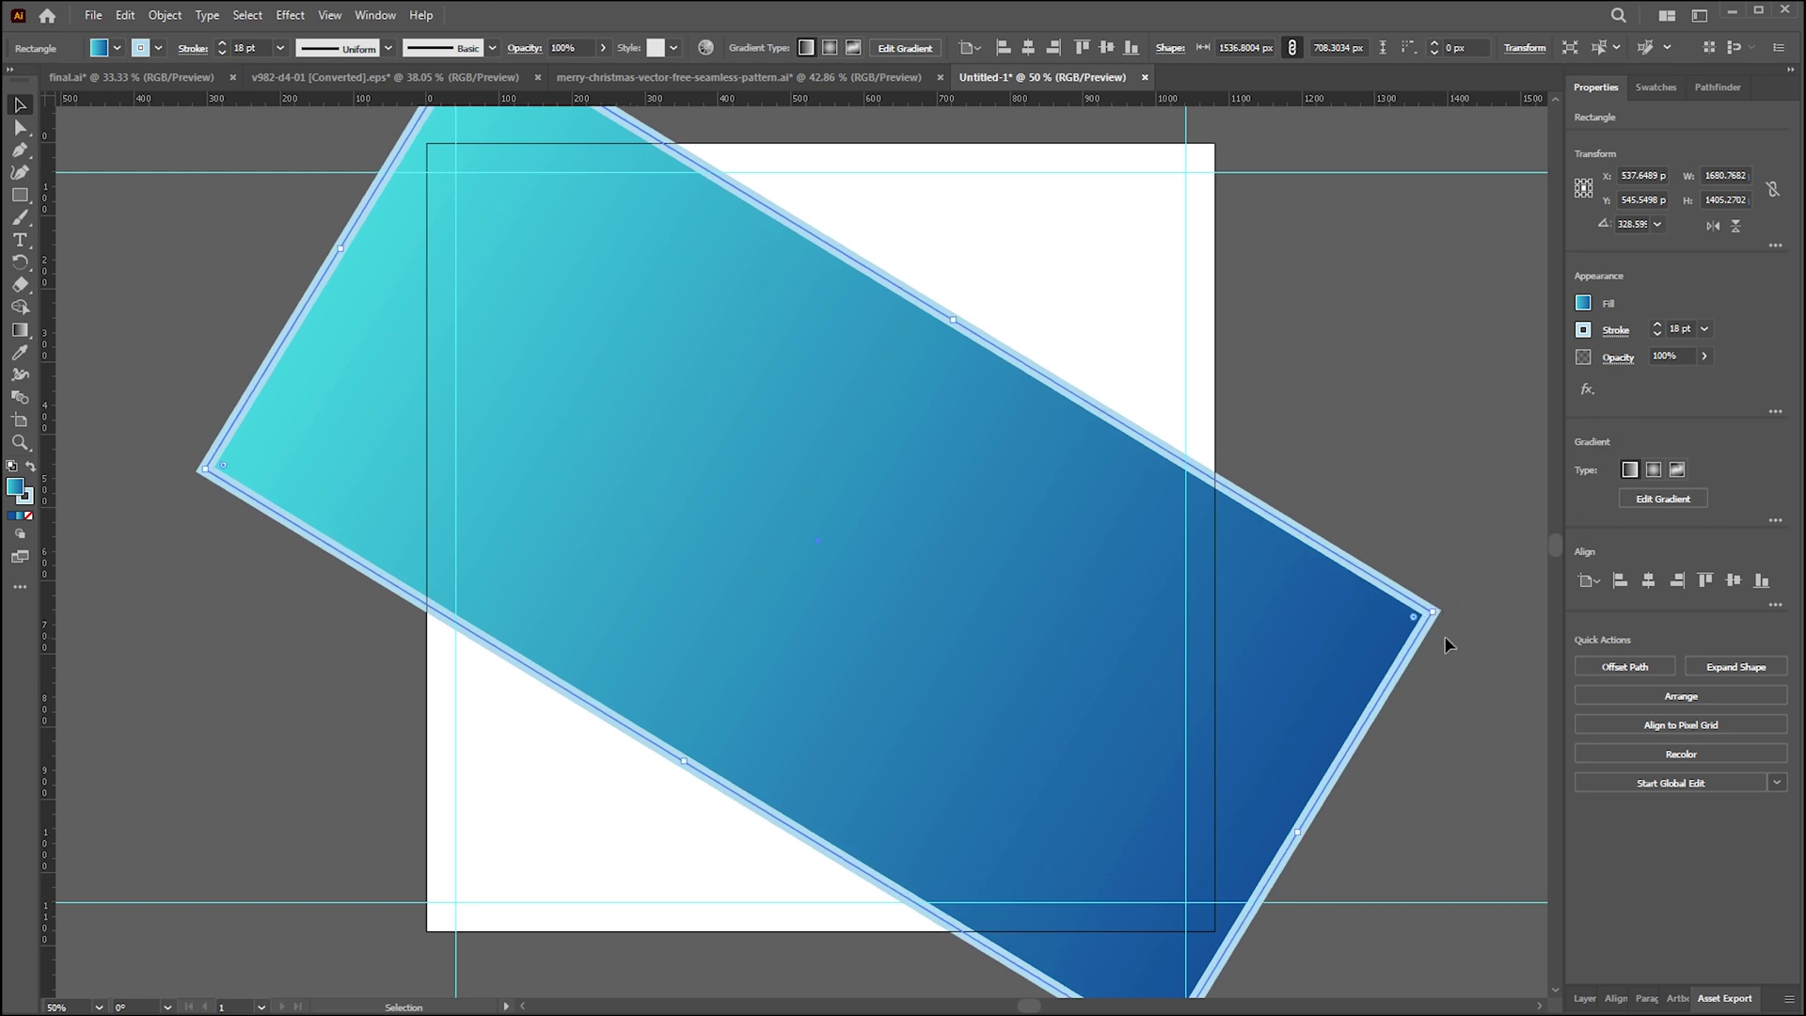
pyautogui.click(1413, 368)
# - Cut the rectangle into two halves with the Scissors tool near the middle of its upper and lower long edges
pyautogui.click(982, 527)
pyautogui.press('c')
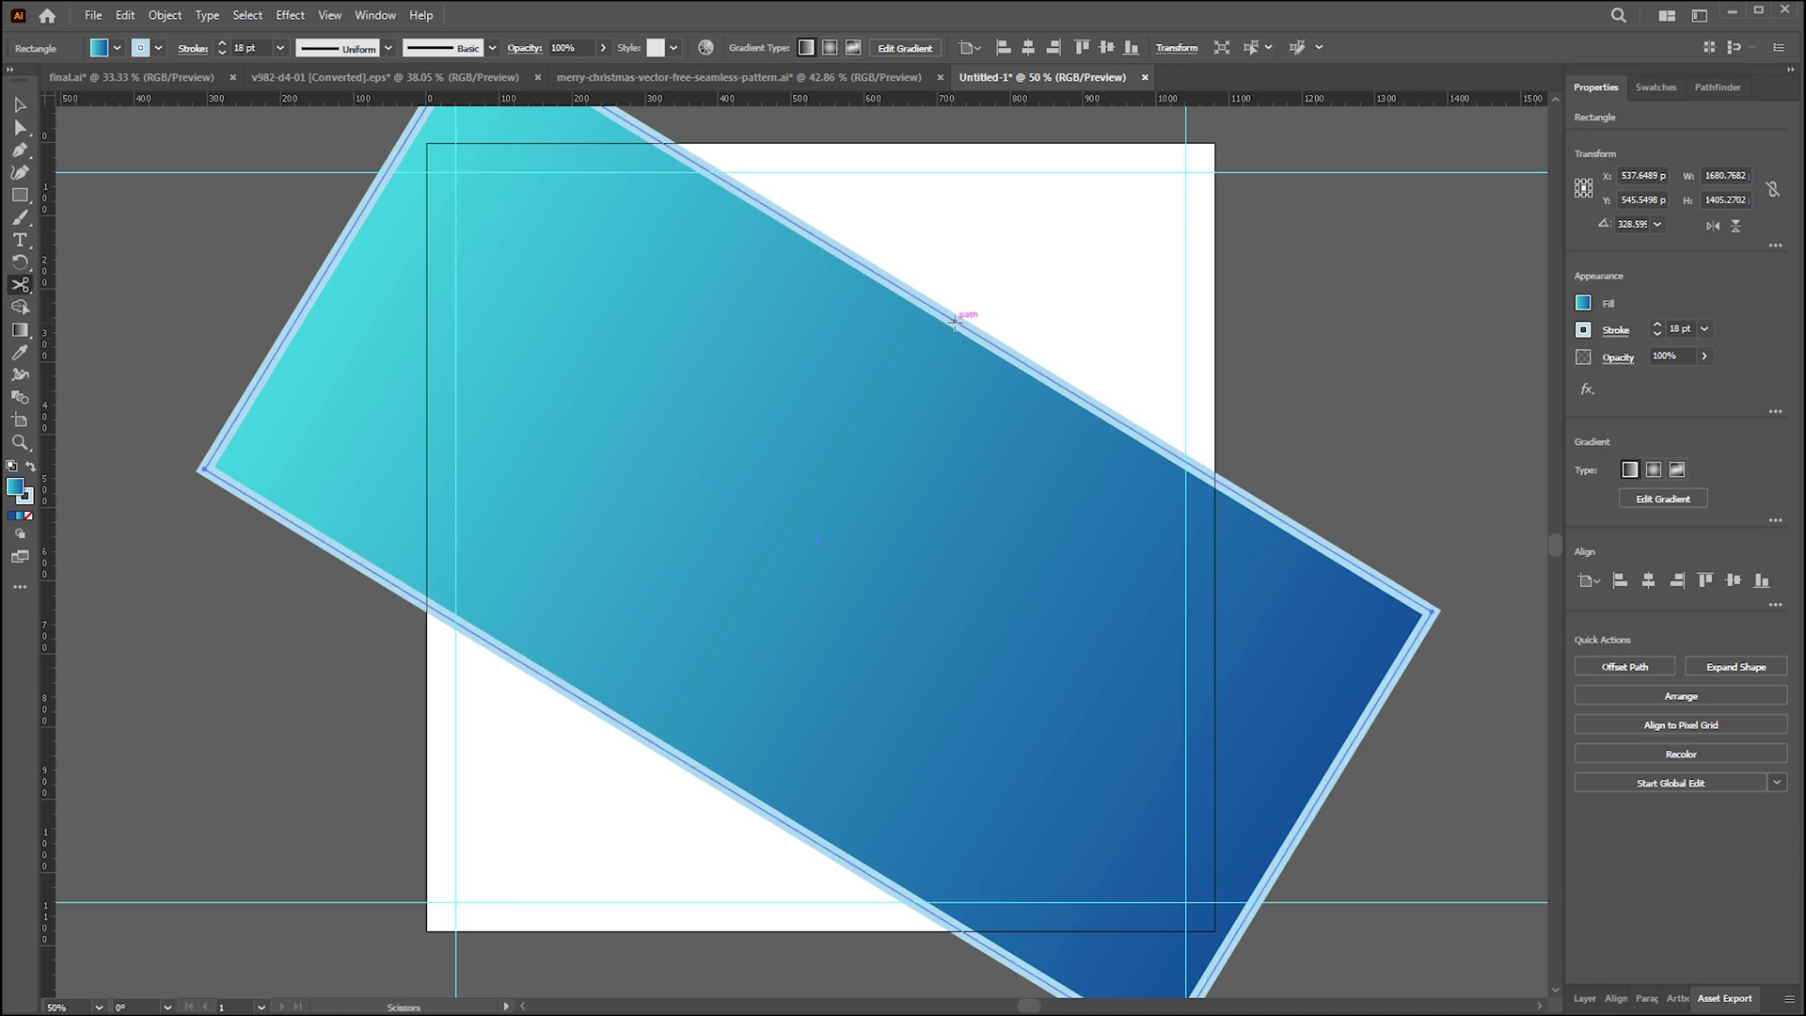
pyautogui.click(955, 322)
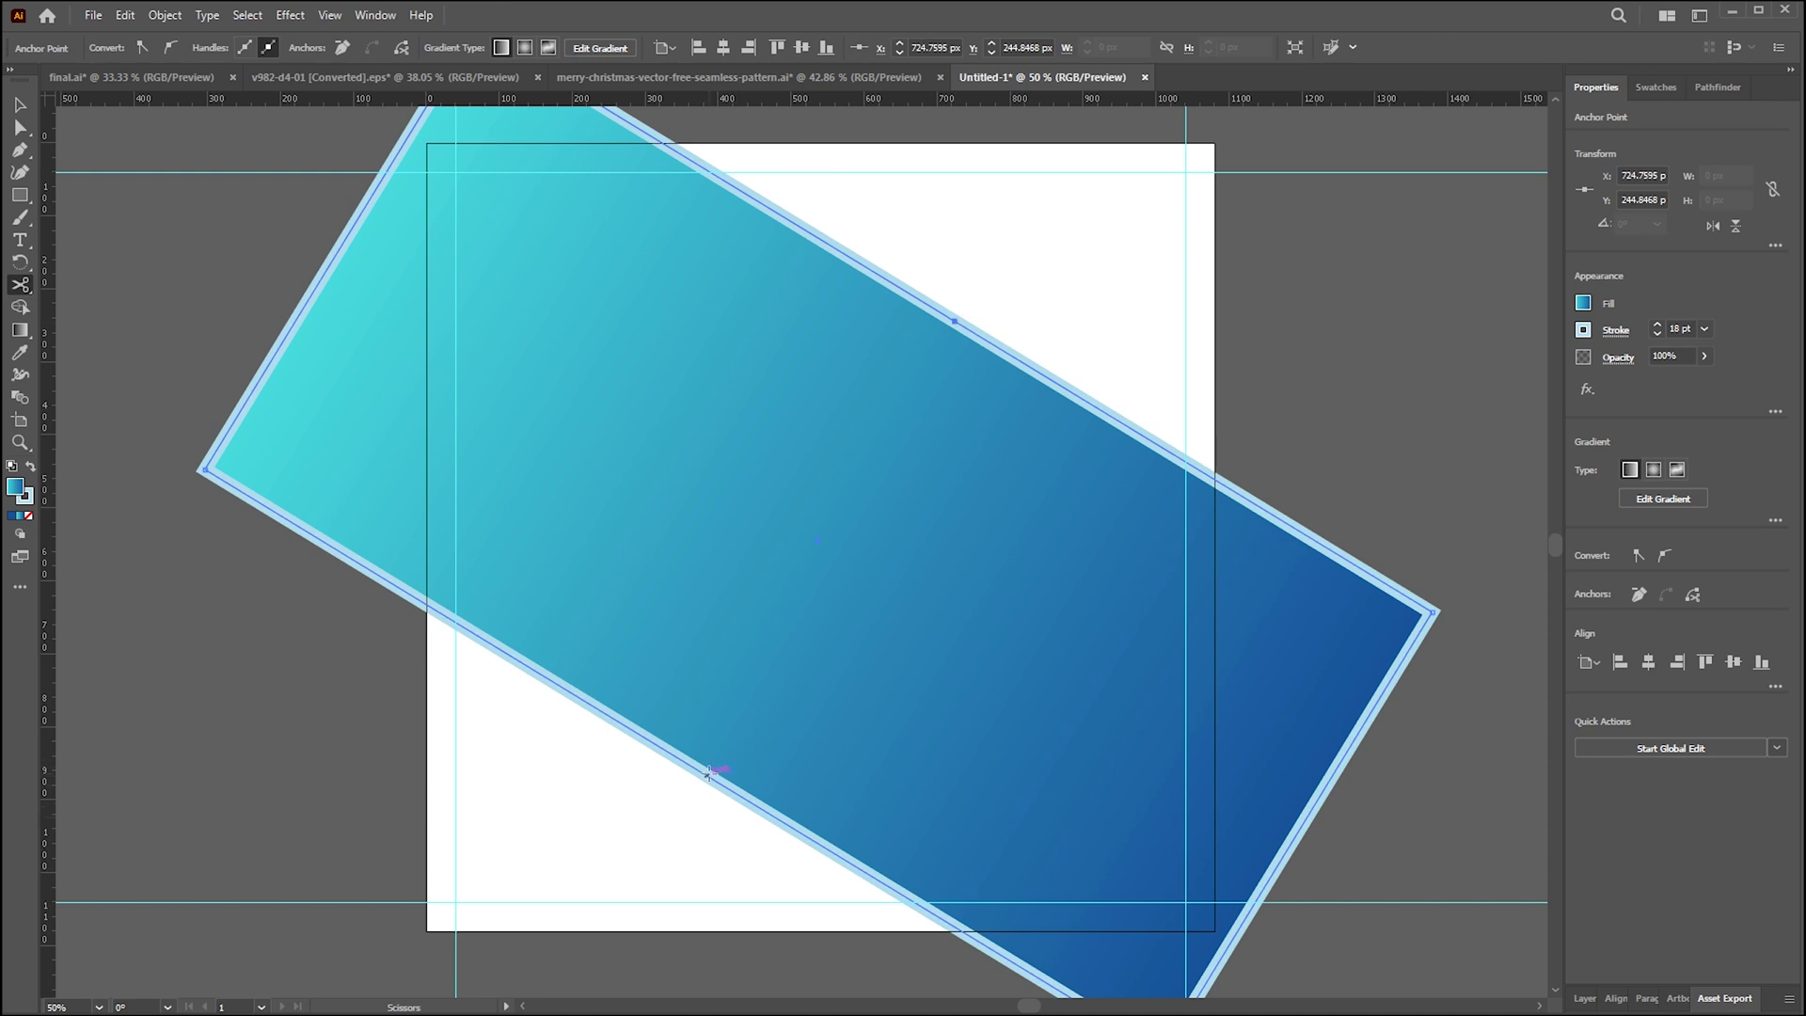
pyautogui.click(709, 776)
pyautogui.press('v')
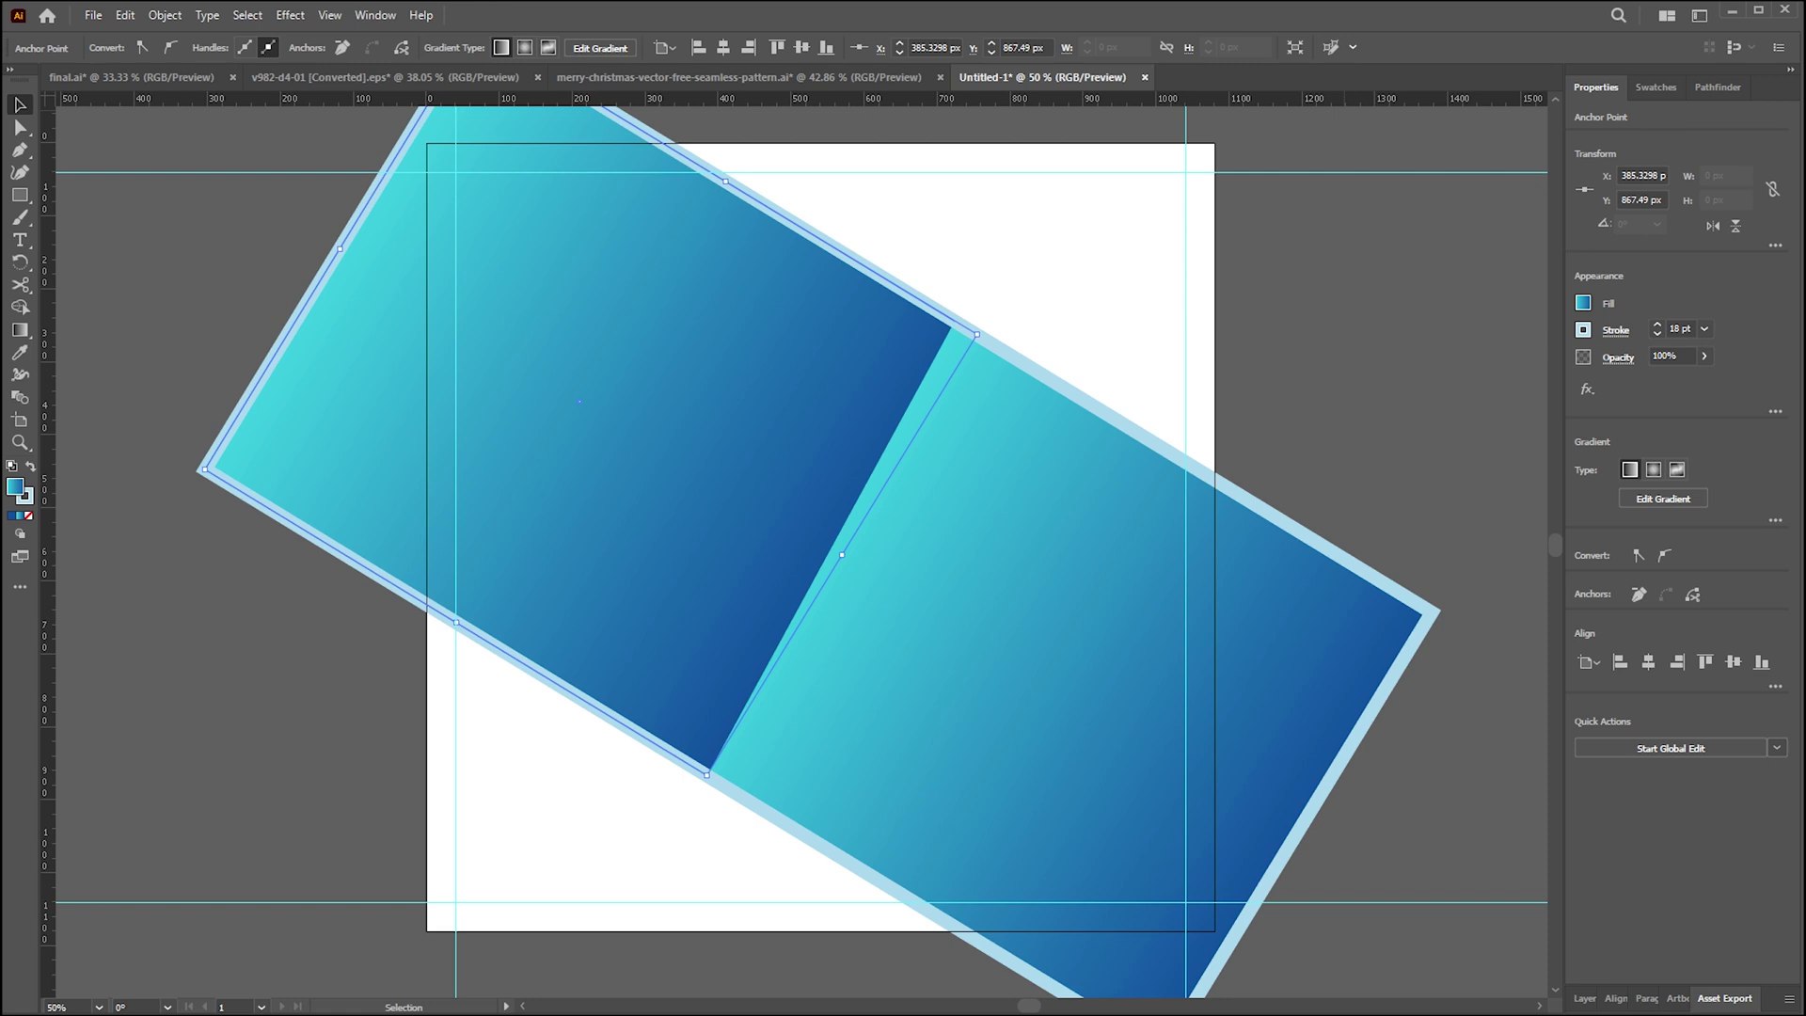
# - Try moving the lower-right half of the cut rectangle, and undo the move
pyautogui.click(1081, 383)
pyautogui.moveTo(1060, 609); pyautogui.dragTo(1076, 640)
pyautogui.hotkey('ctrl', 'z')
pyautogui.click(753, 407)
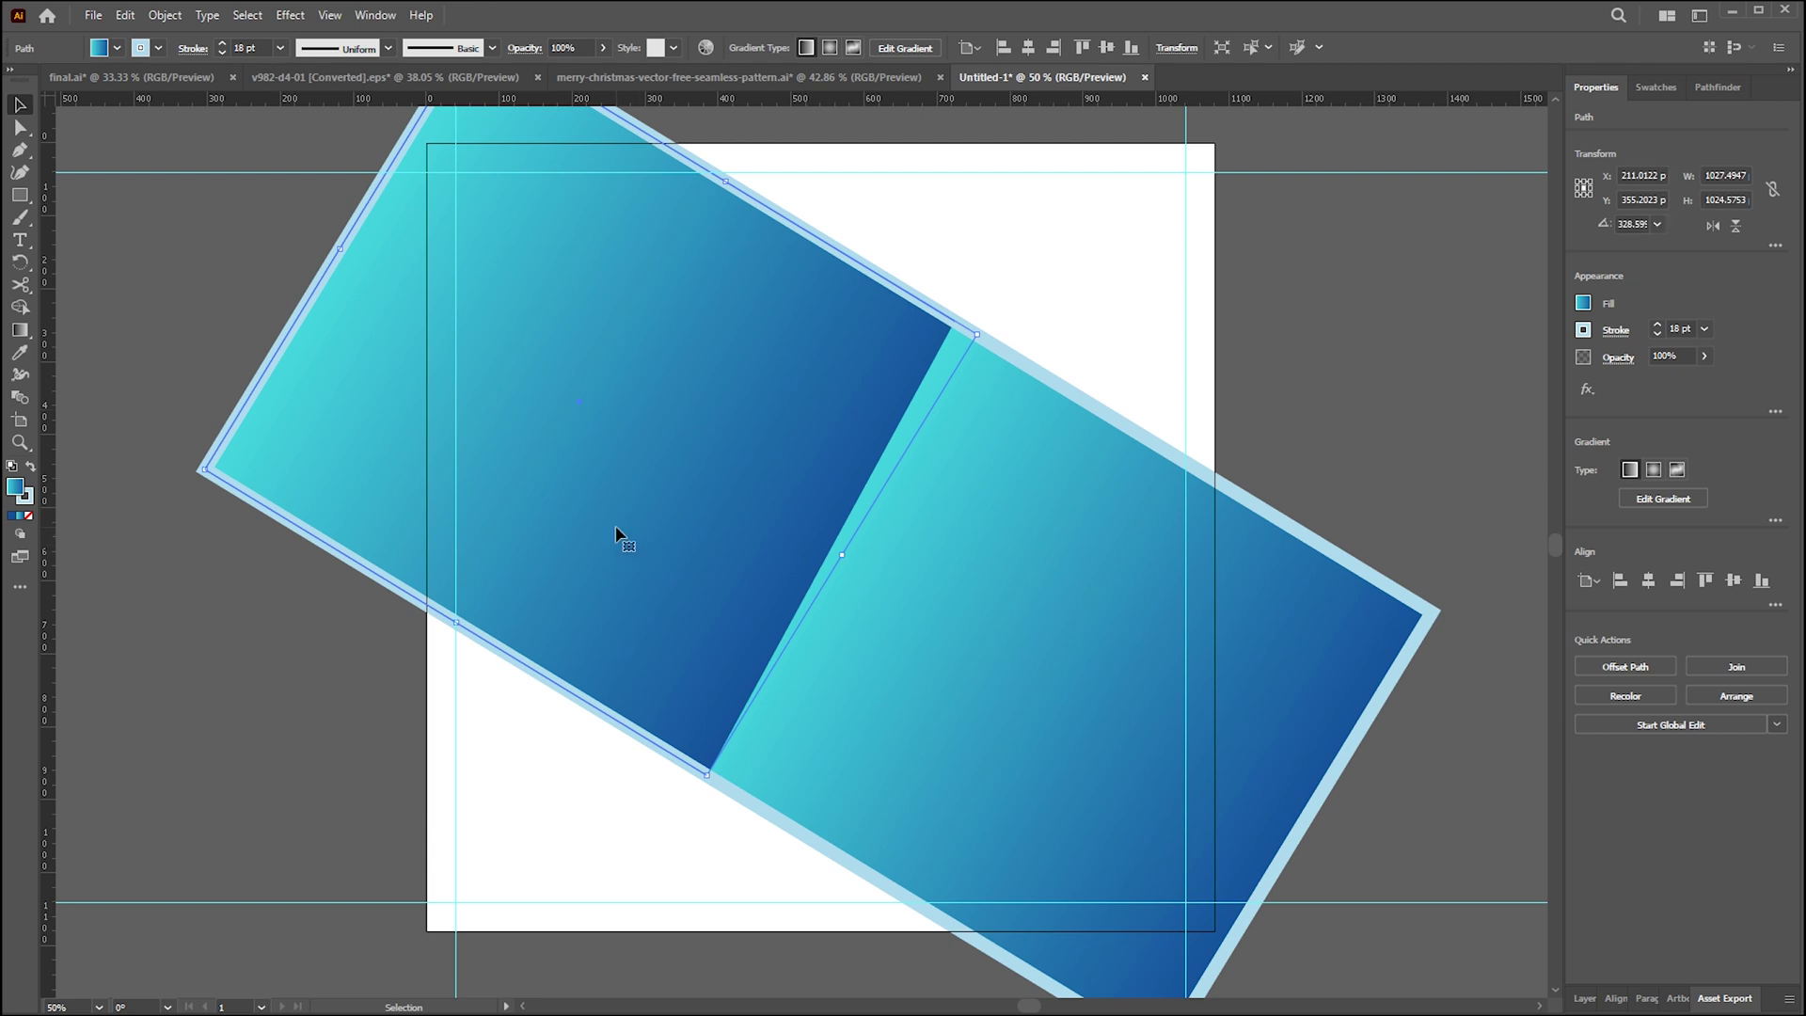
pyautogui.click(185, 618)
pyautogui.moveTo(228, 646); pyautogui.dragTo(196, 633)
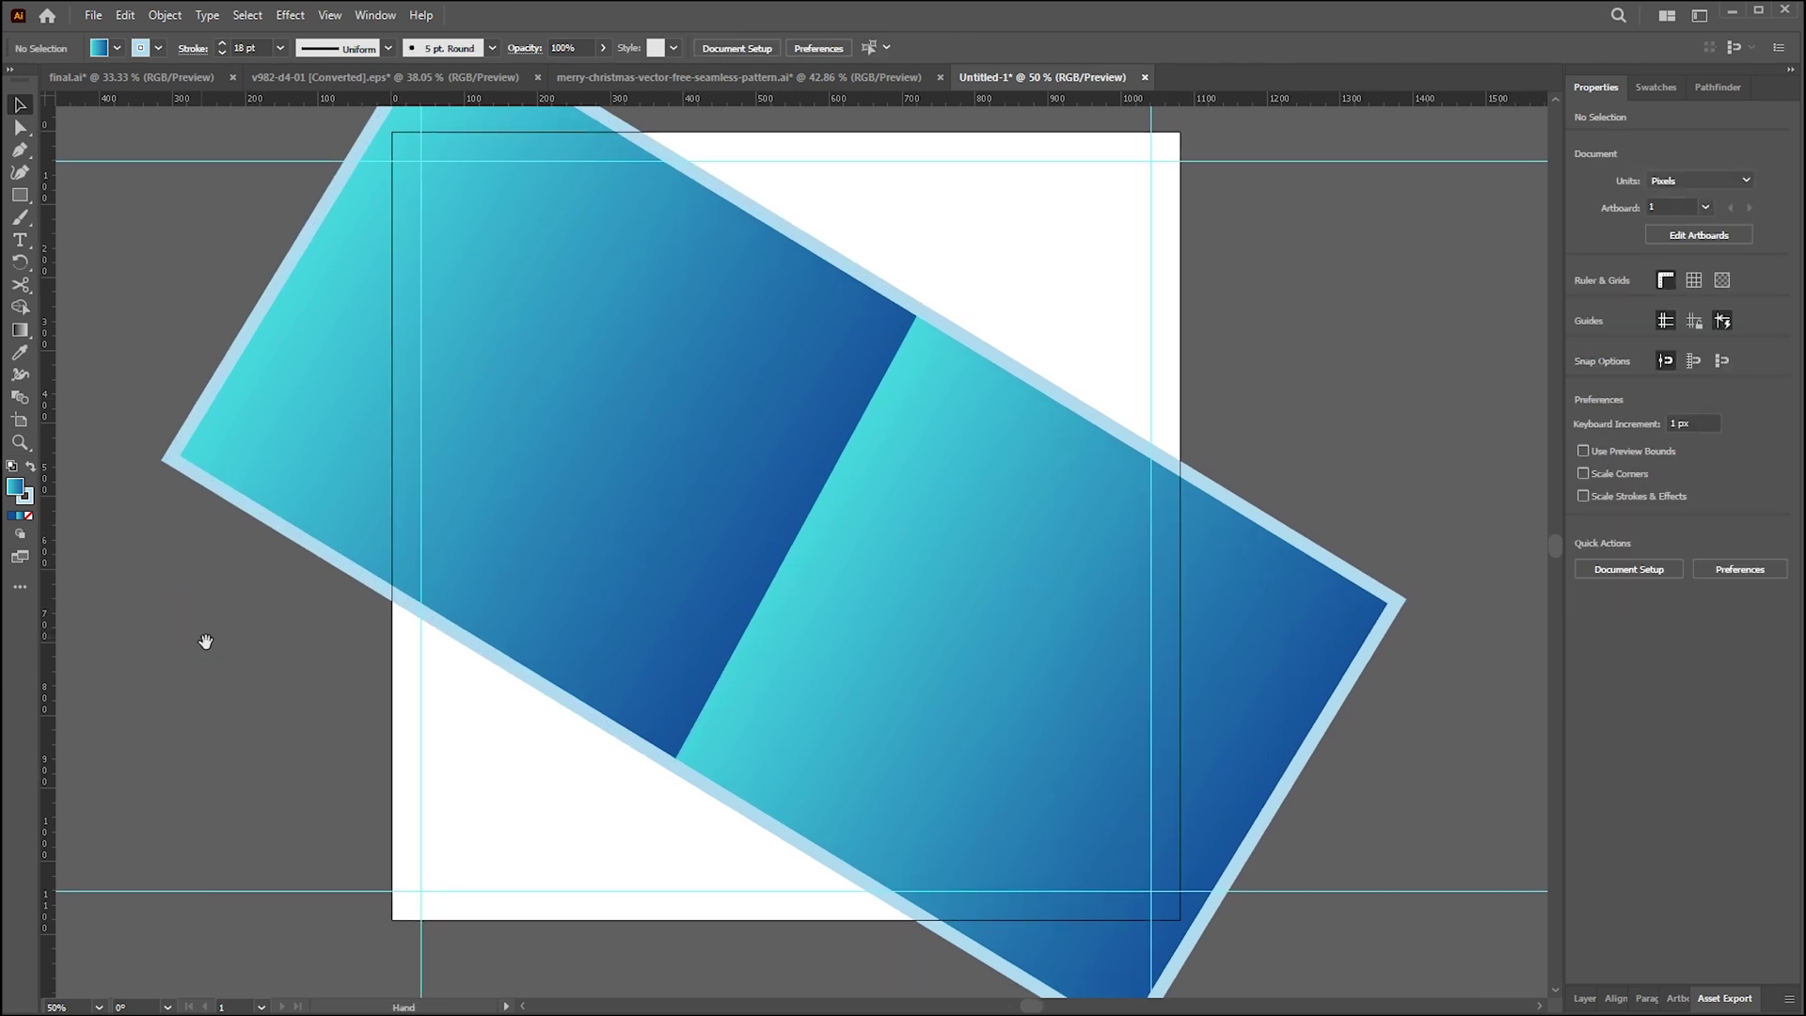
# - Shift the hue of the light starting stop in the lower-right half's gradient to sky blue, and deselect everything
pyautogui.click(910, 624)
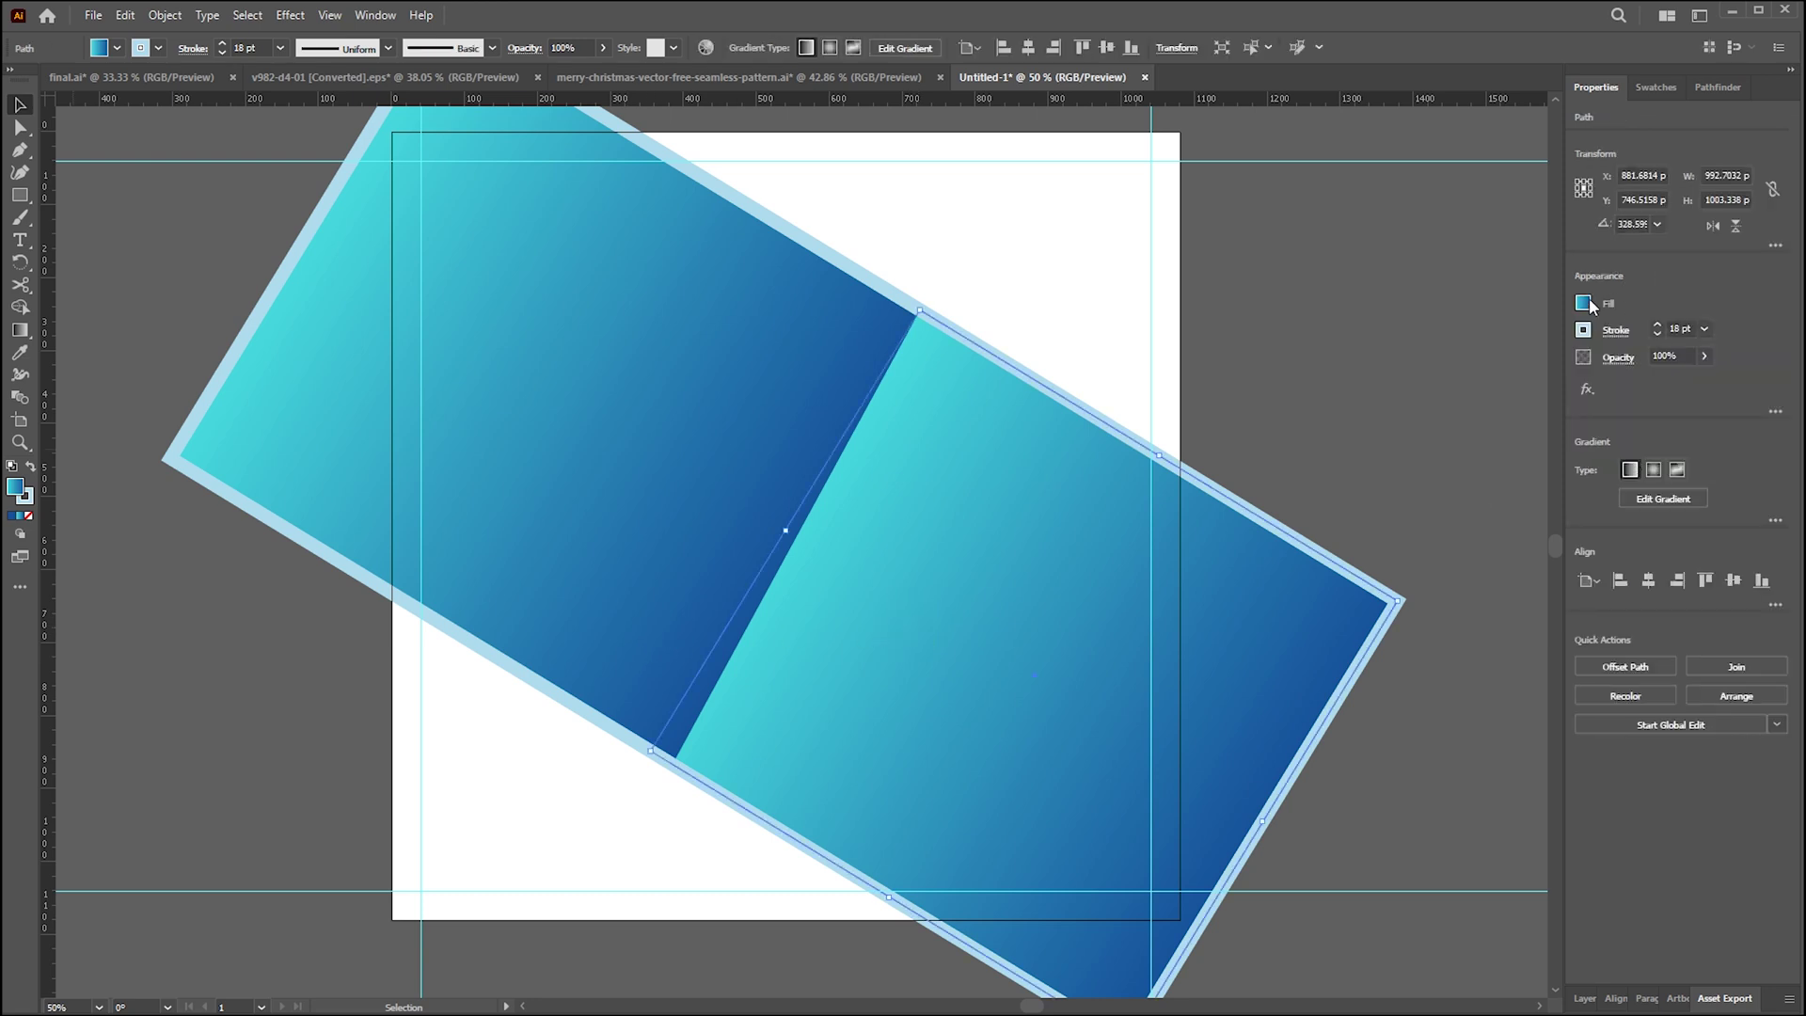
pyautogui.click(1257, 275)
pyautogui.click(1021, 576)
pyautogui.click(1584, 303)
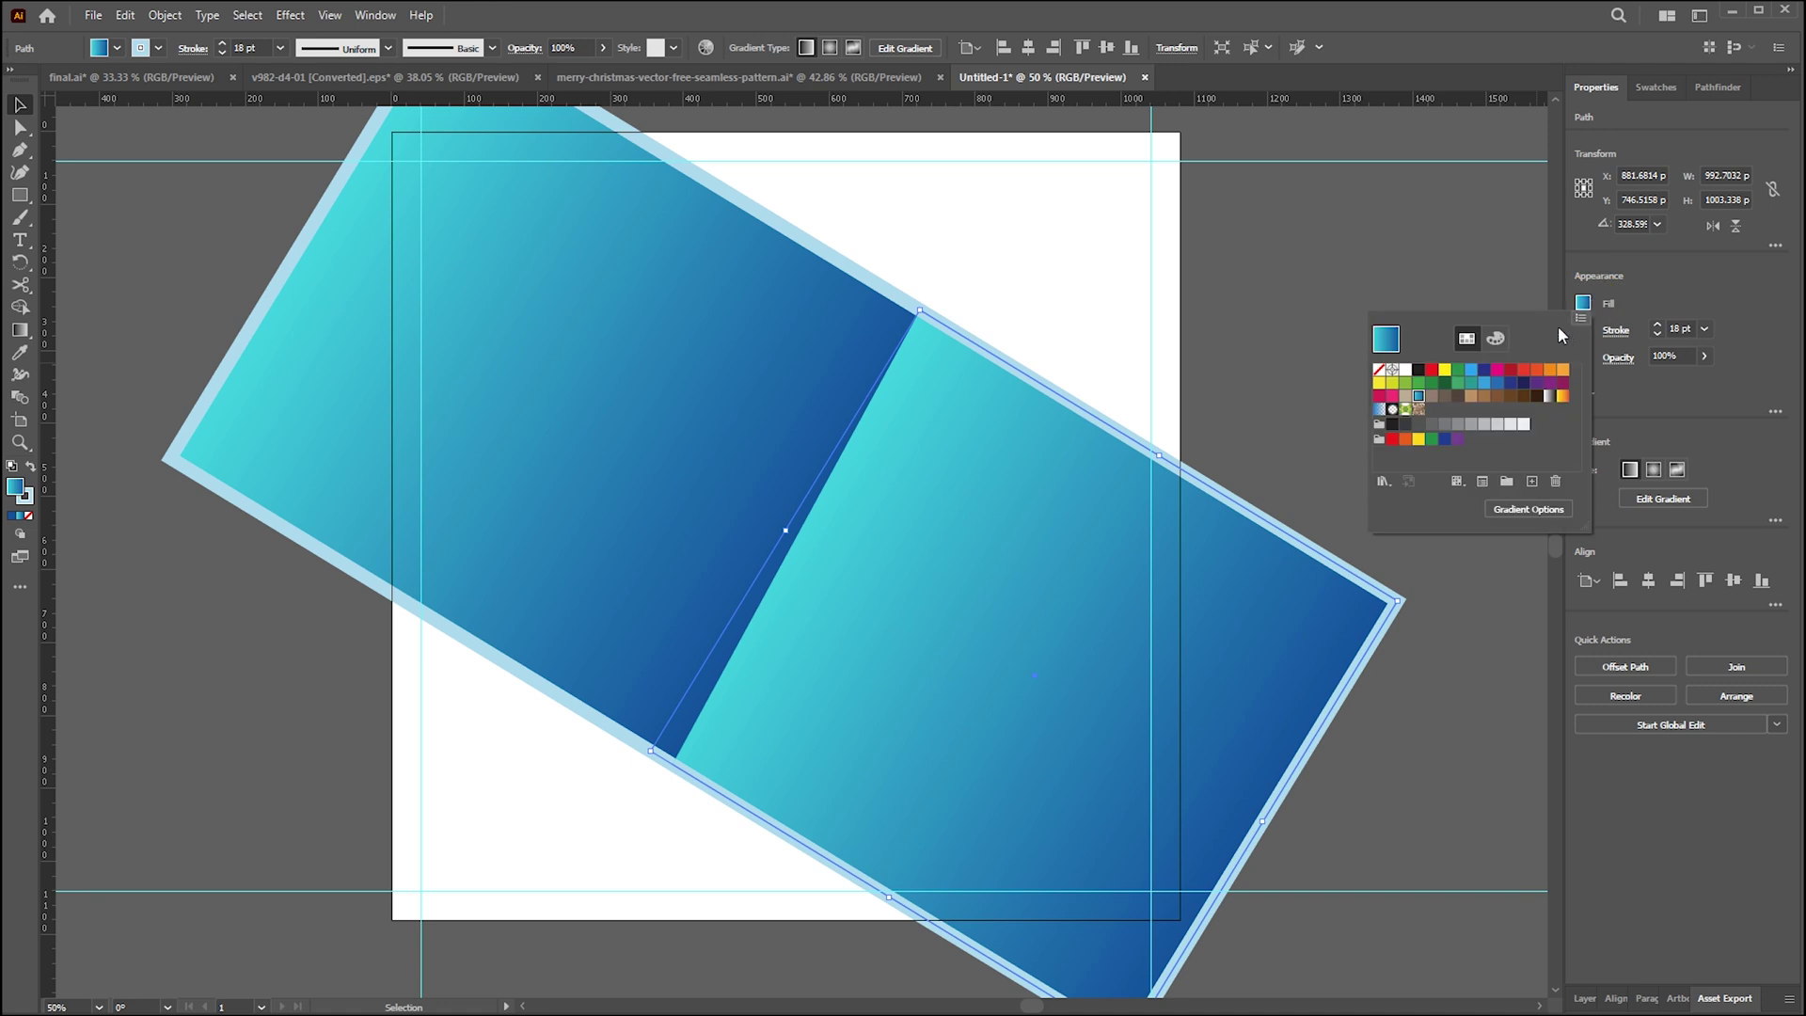
pyautogui.click(1099, 604)
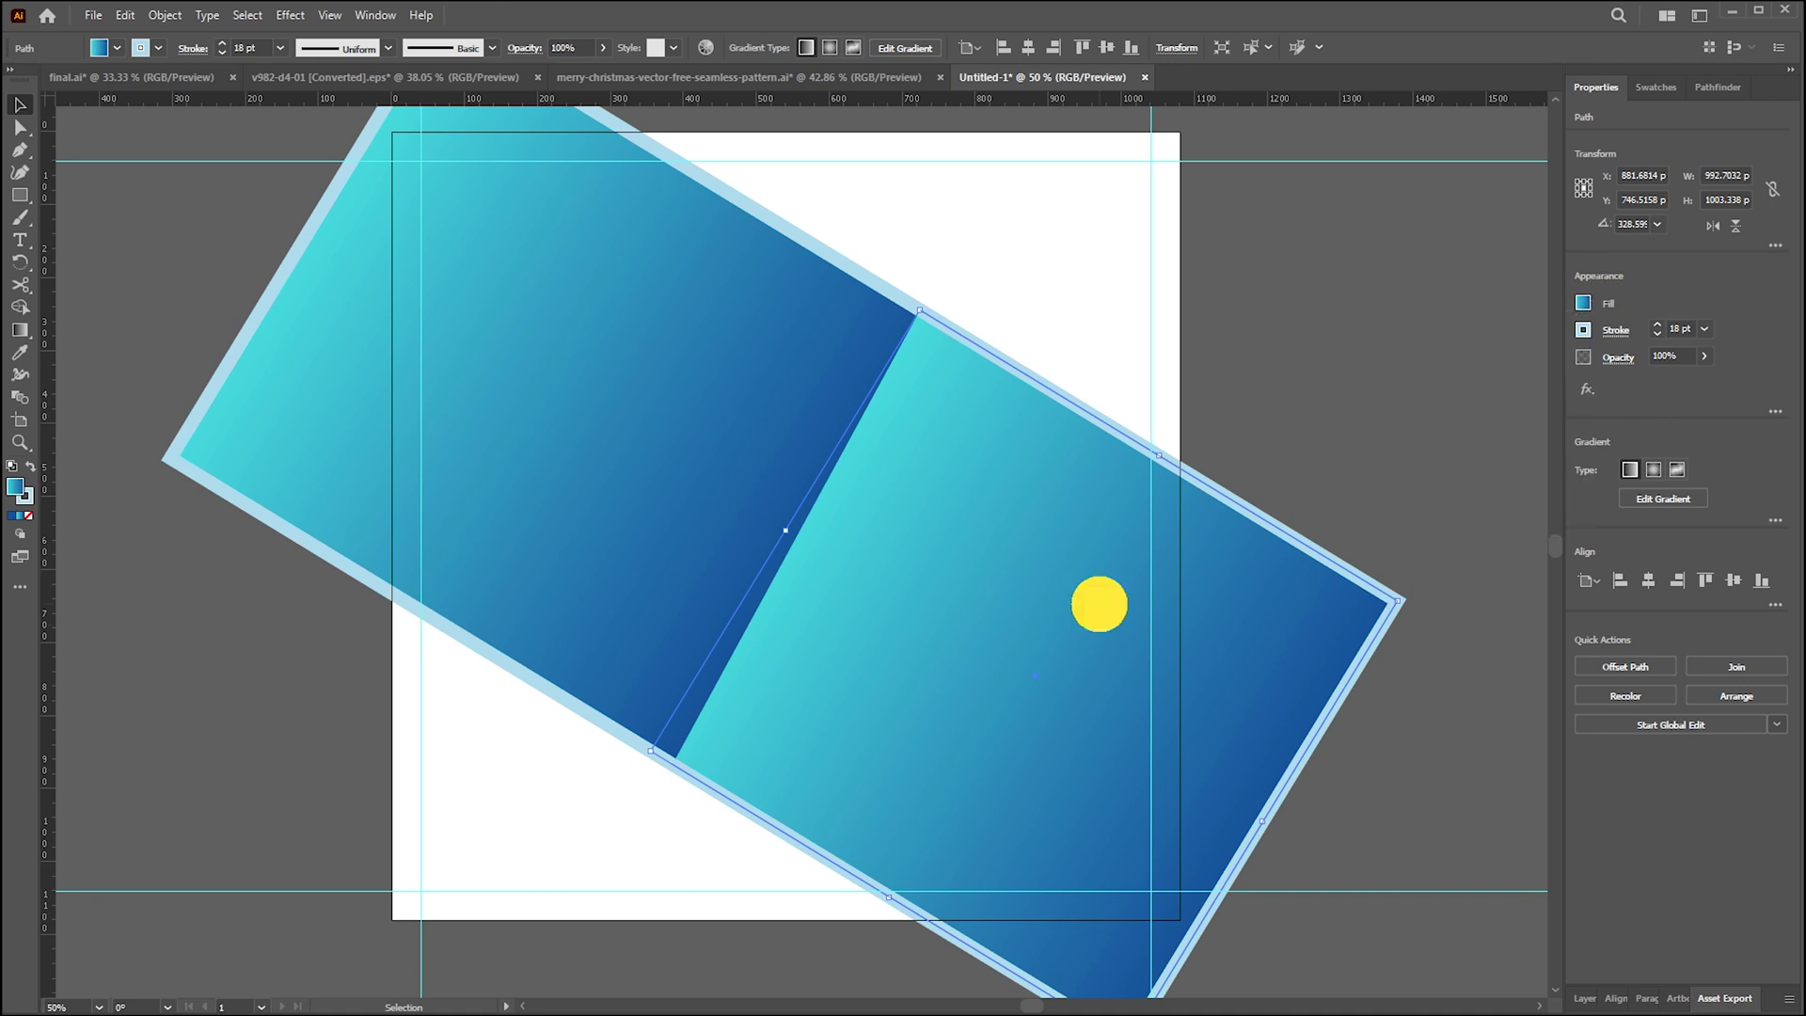
pyautogui.click(1775, 414)
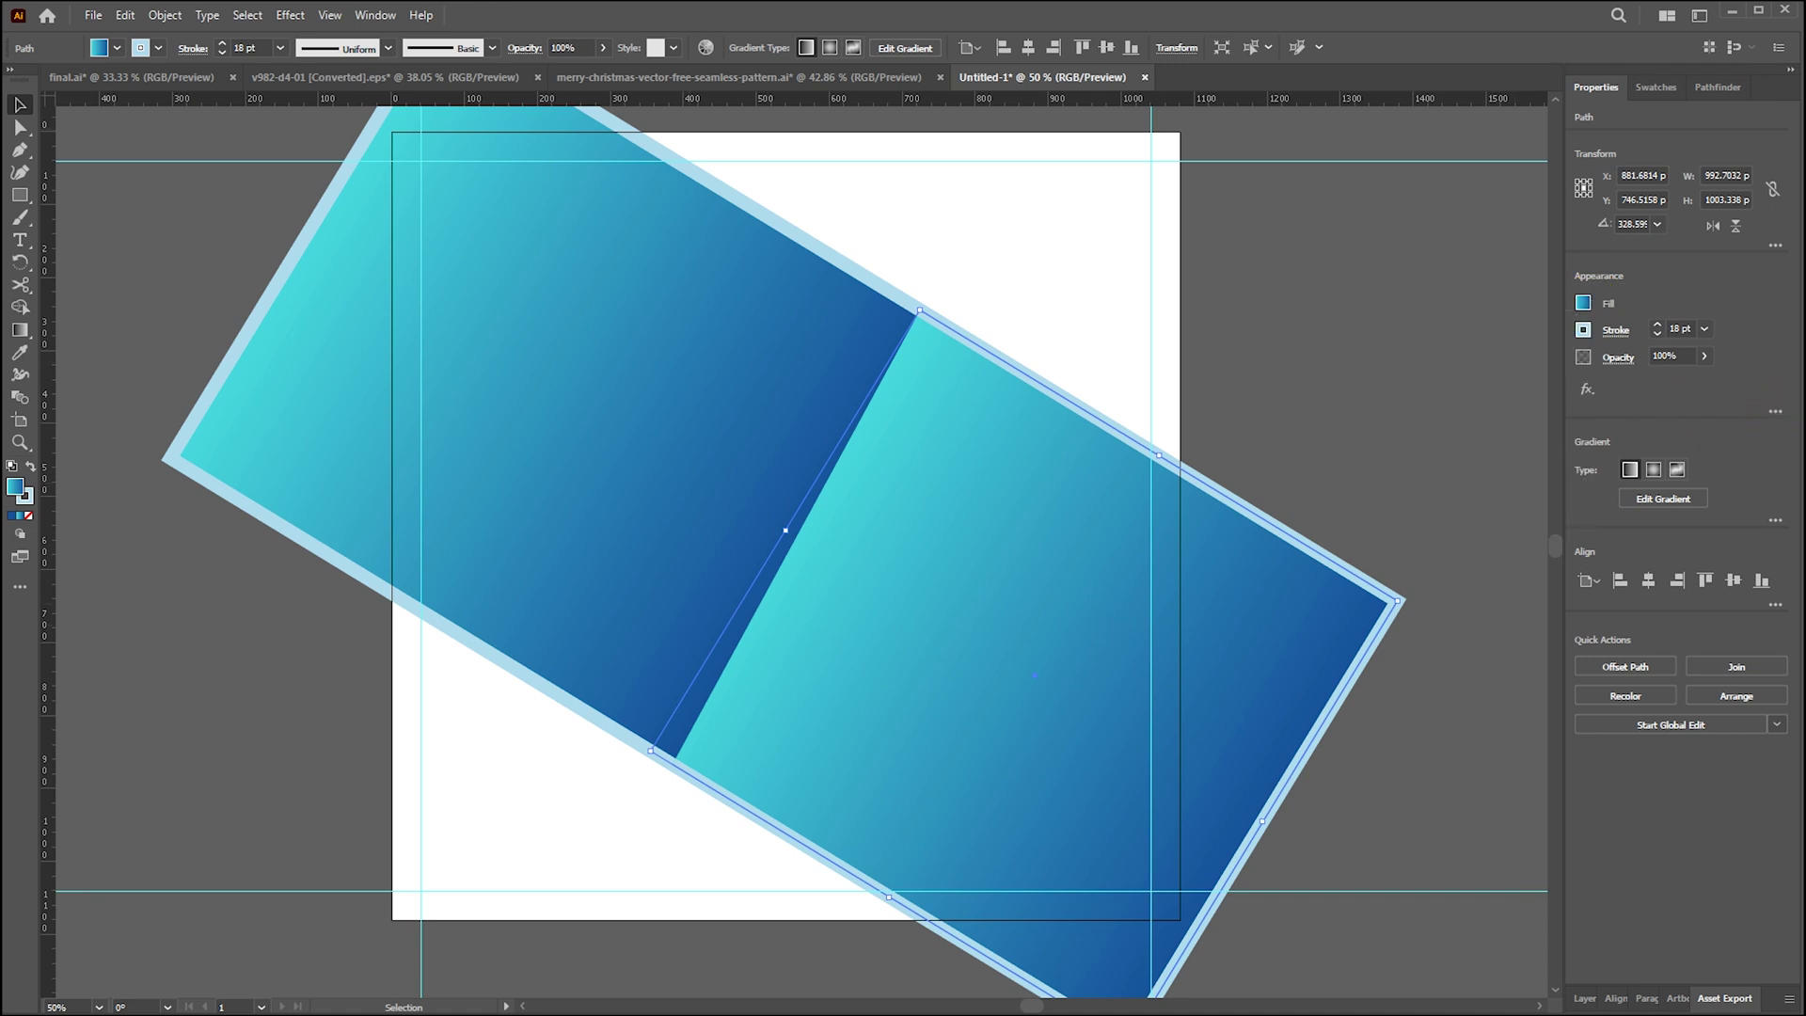
pyautogui.click(1663, 498)
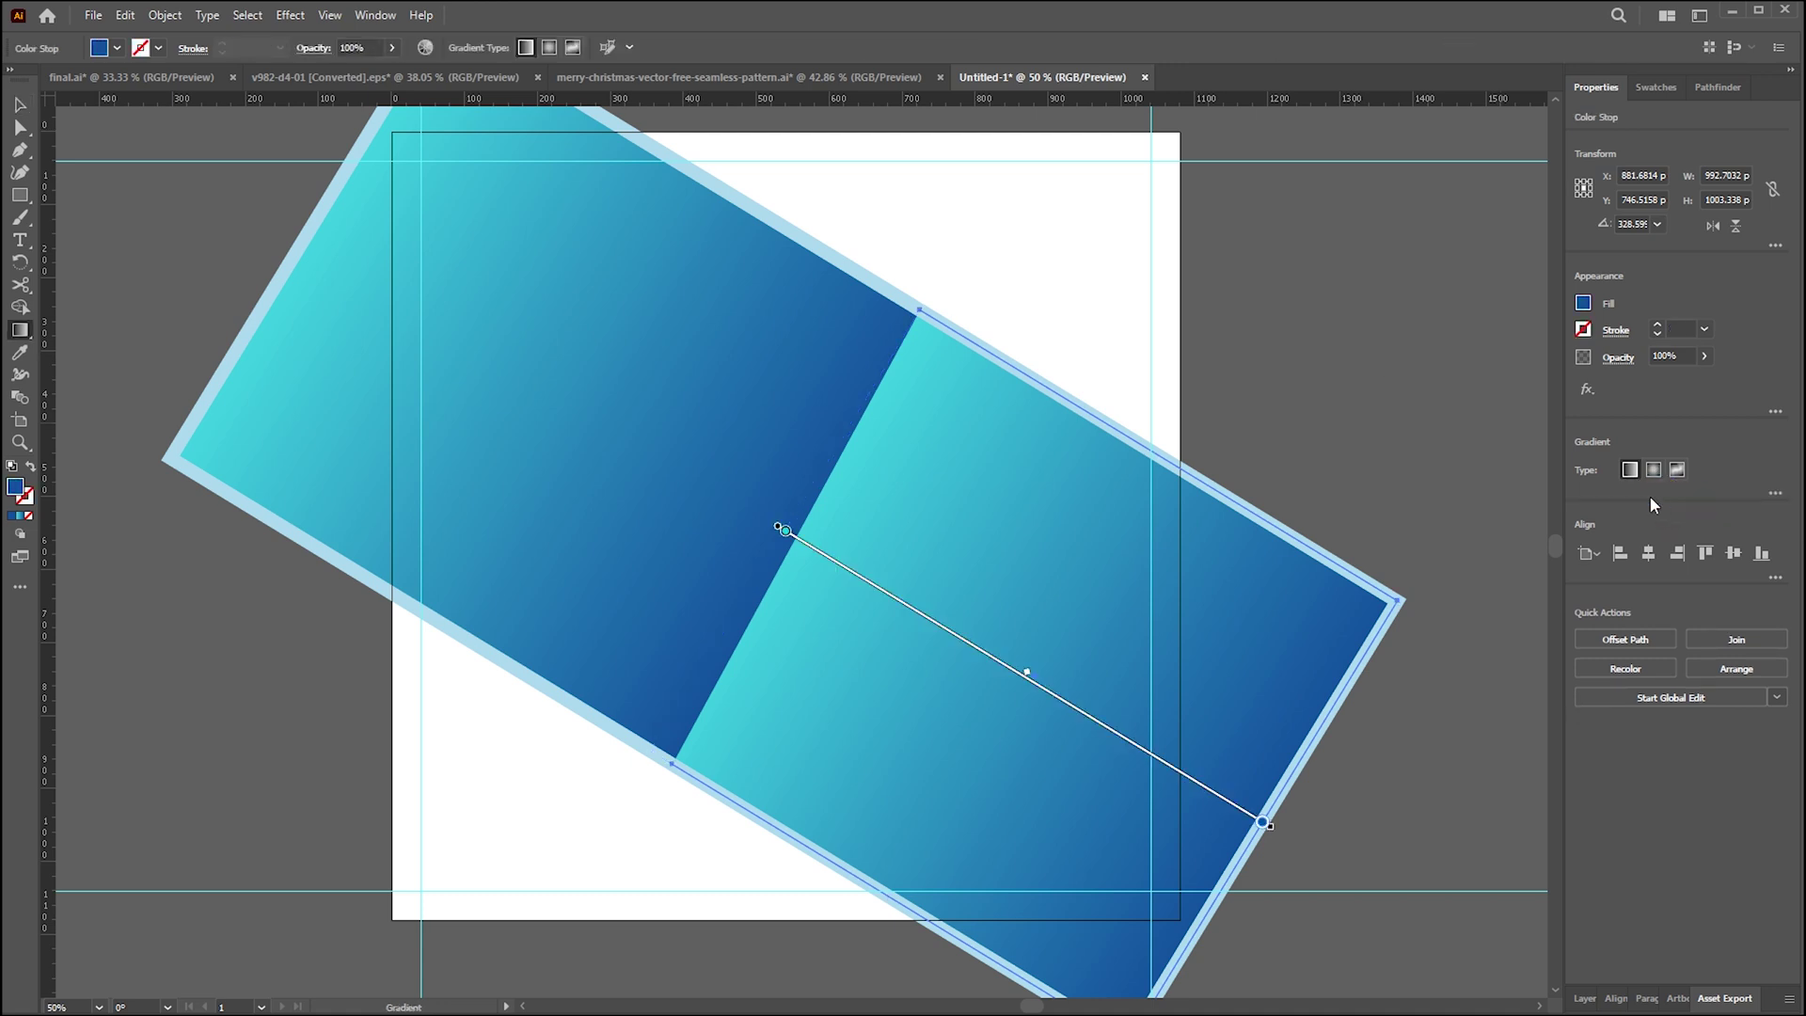
pyautogui.doubleClick(786, 532)
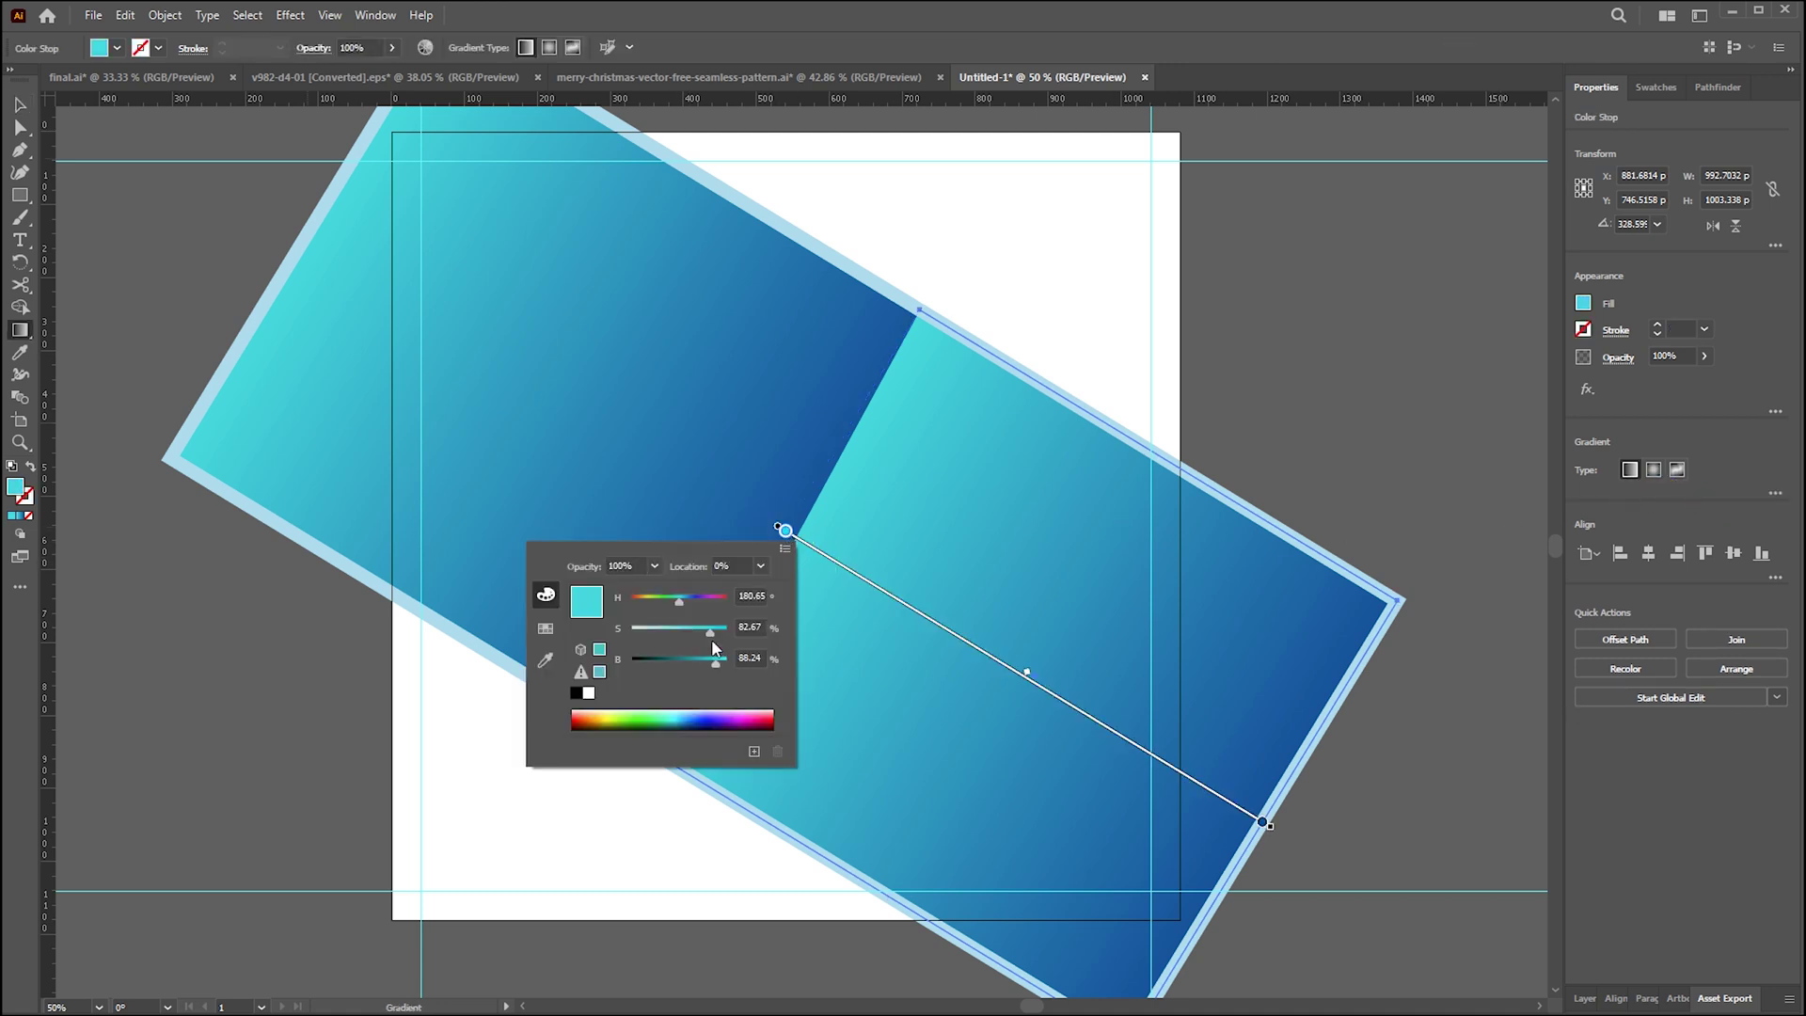
pyautogui.moveTo(683, 603); pyautogui.dragTo(685, 602)
pyautogui.click(592, 388)
pyautogui.click(593, 376)
pyautogui.press('v')
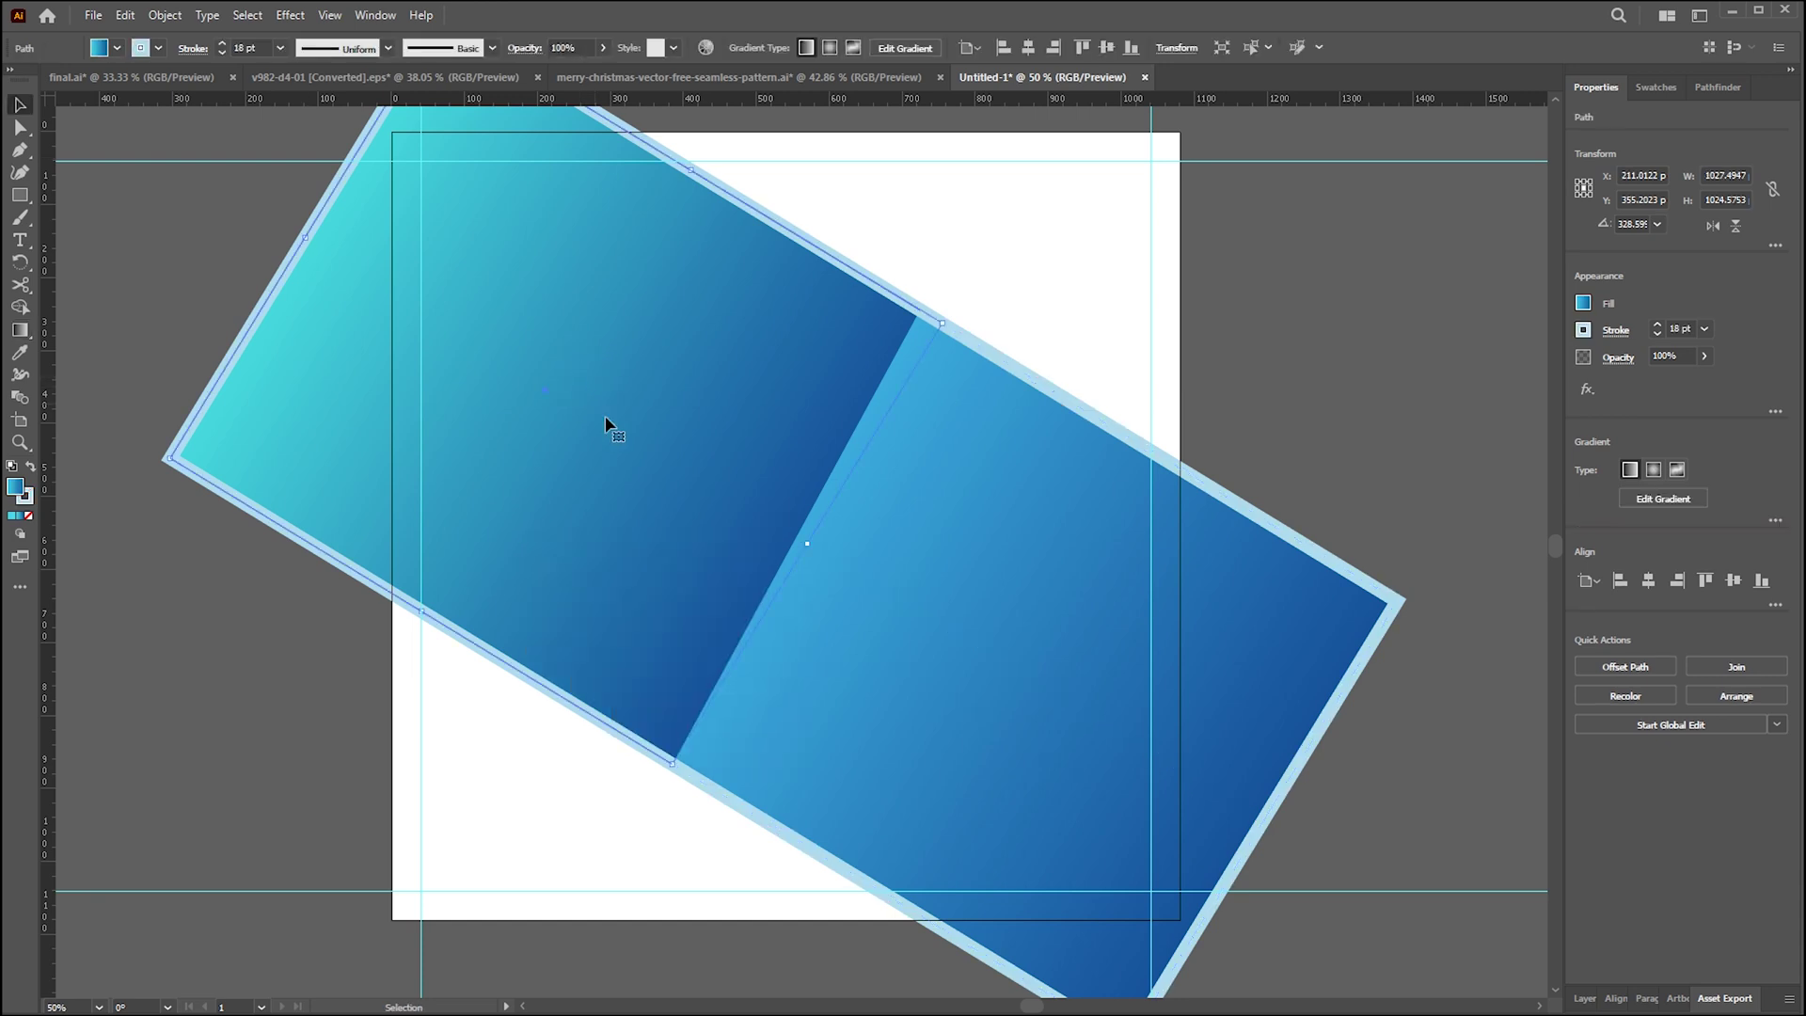
pyautogui.click(202, 793)
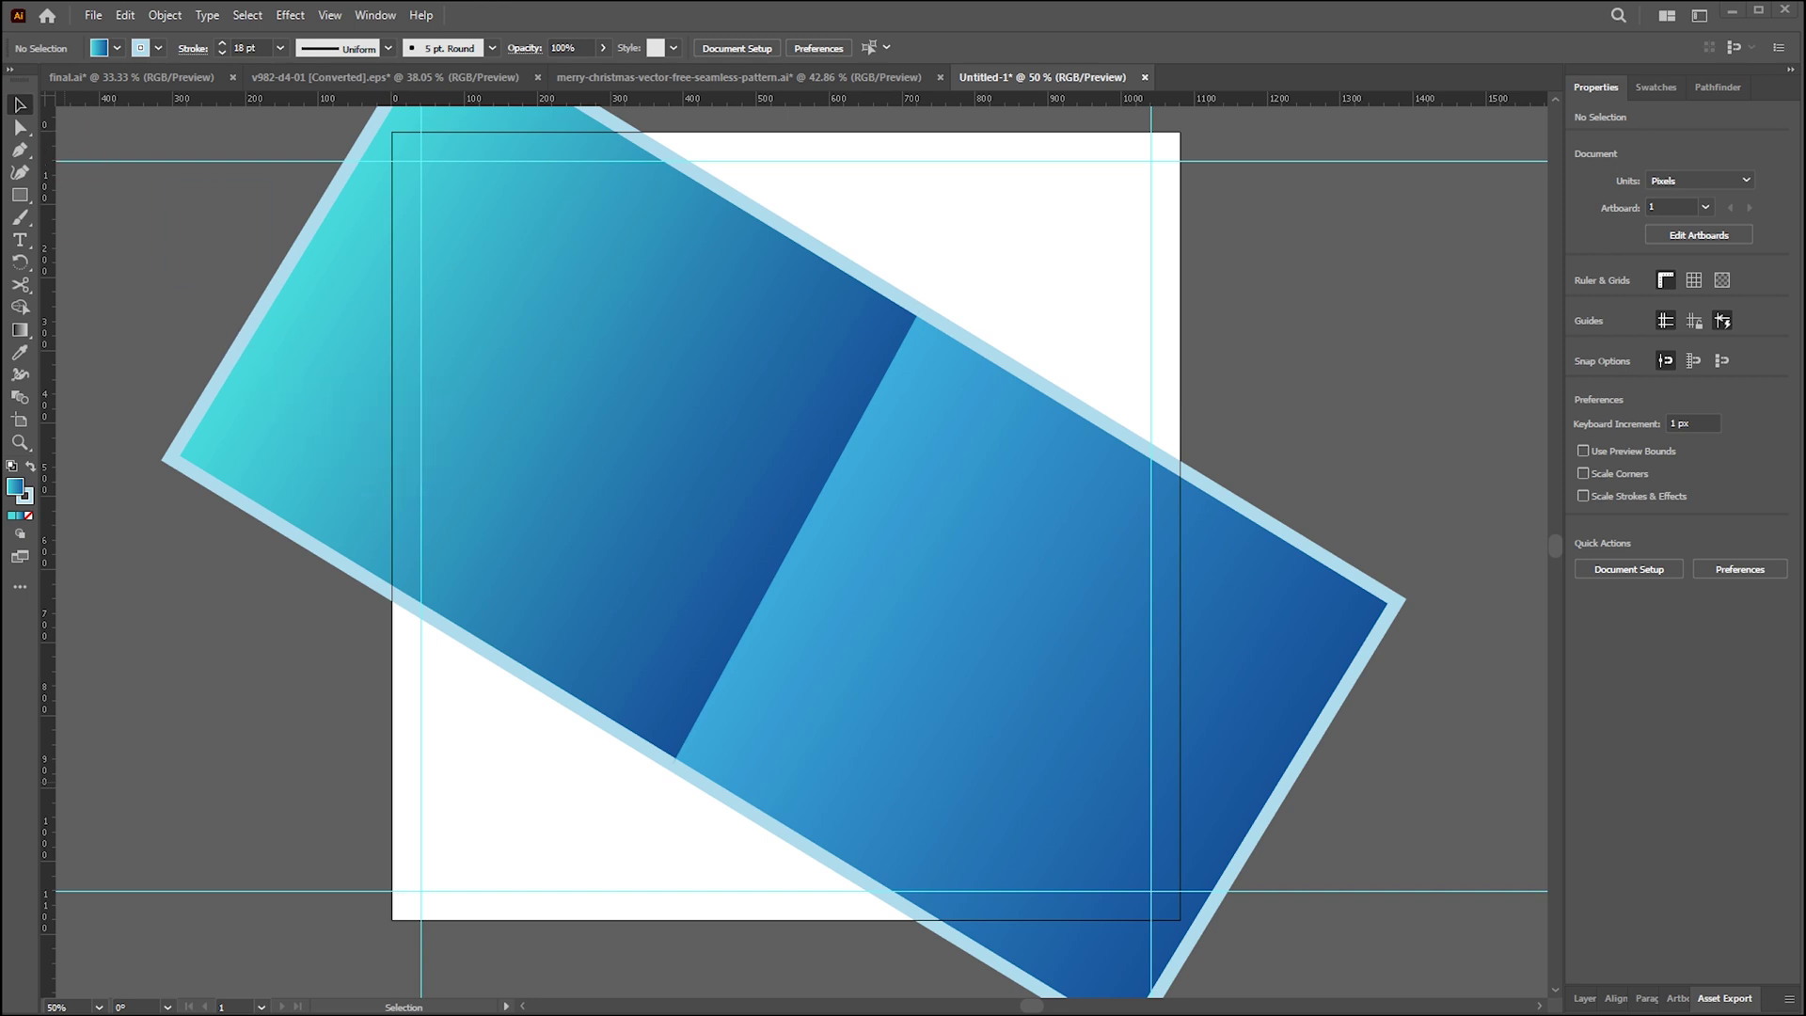
# - Copy the blue Christmas pattern tile from the merry-christmas-vector-free-seamless-pattern.ai document and paste it above the artboard in Untitled-1
pyautogui.click(805, 76)
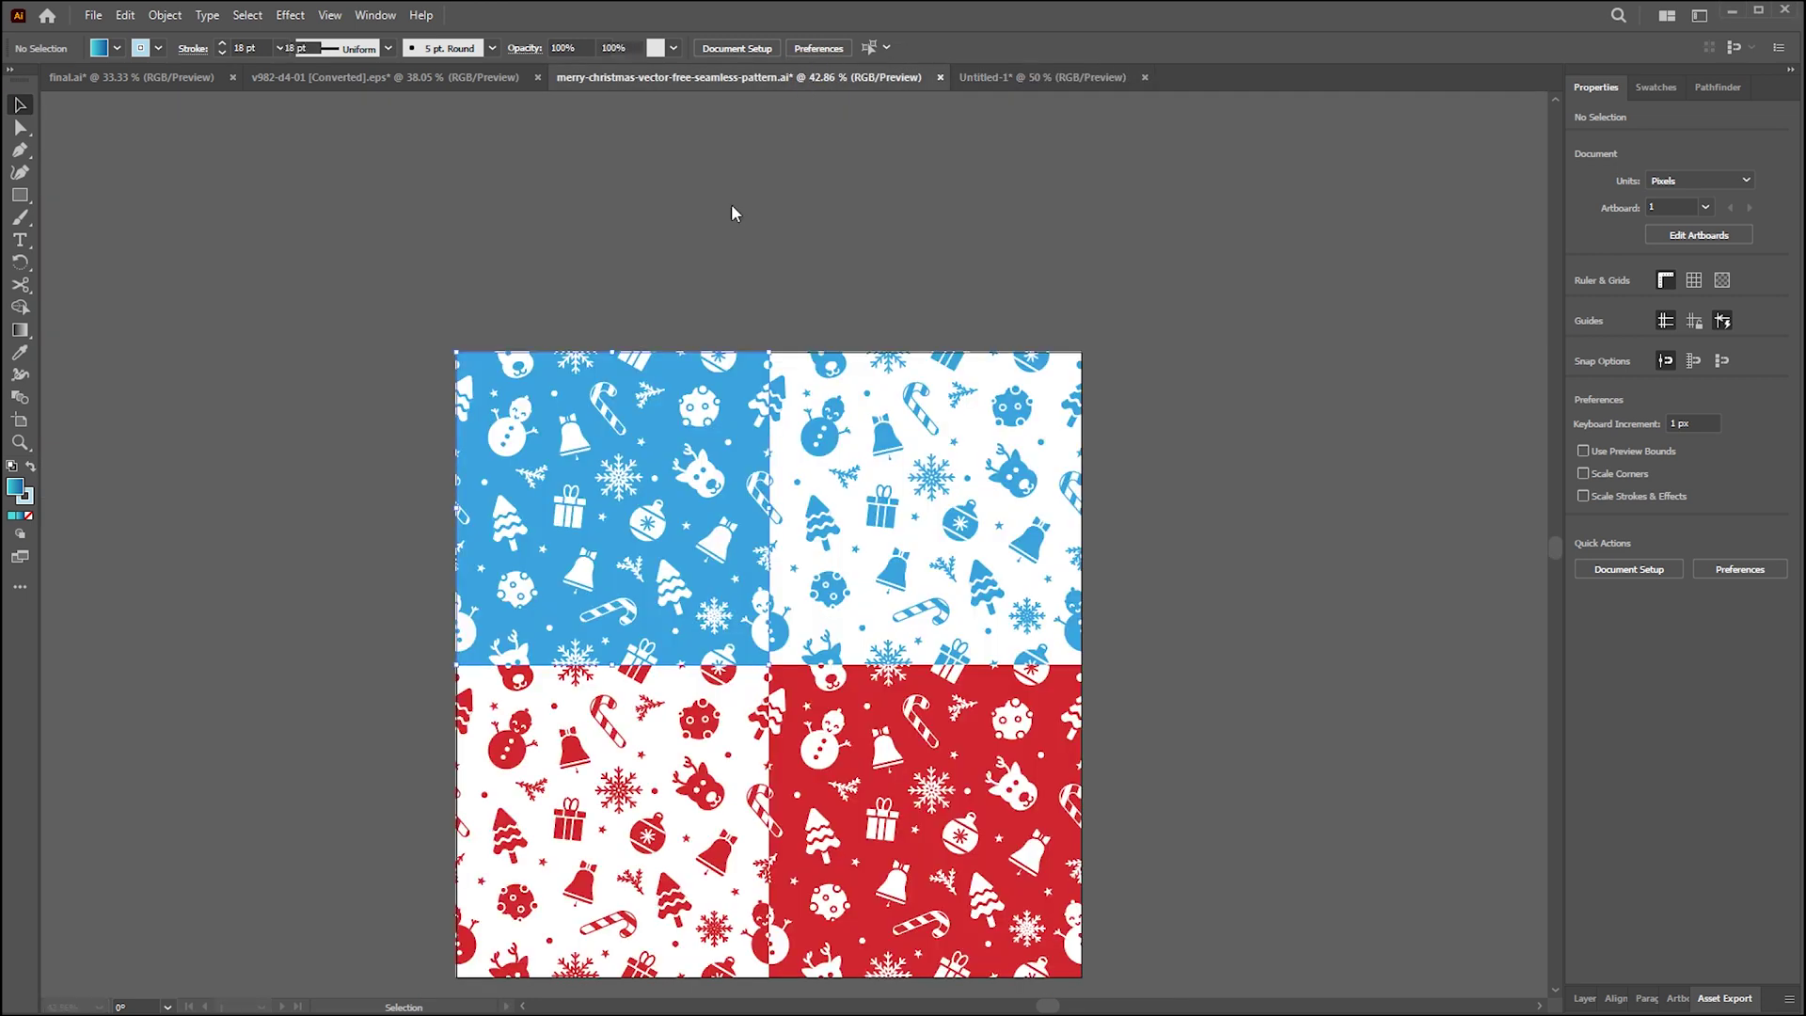
pyautogui.click(637, 471)
pyautogui.click(979, 77)
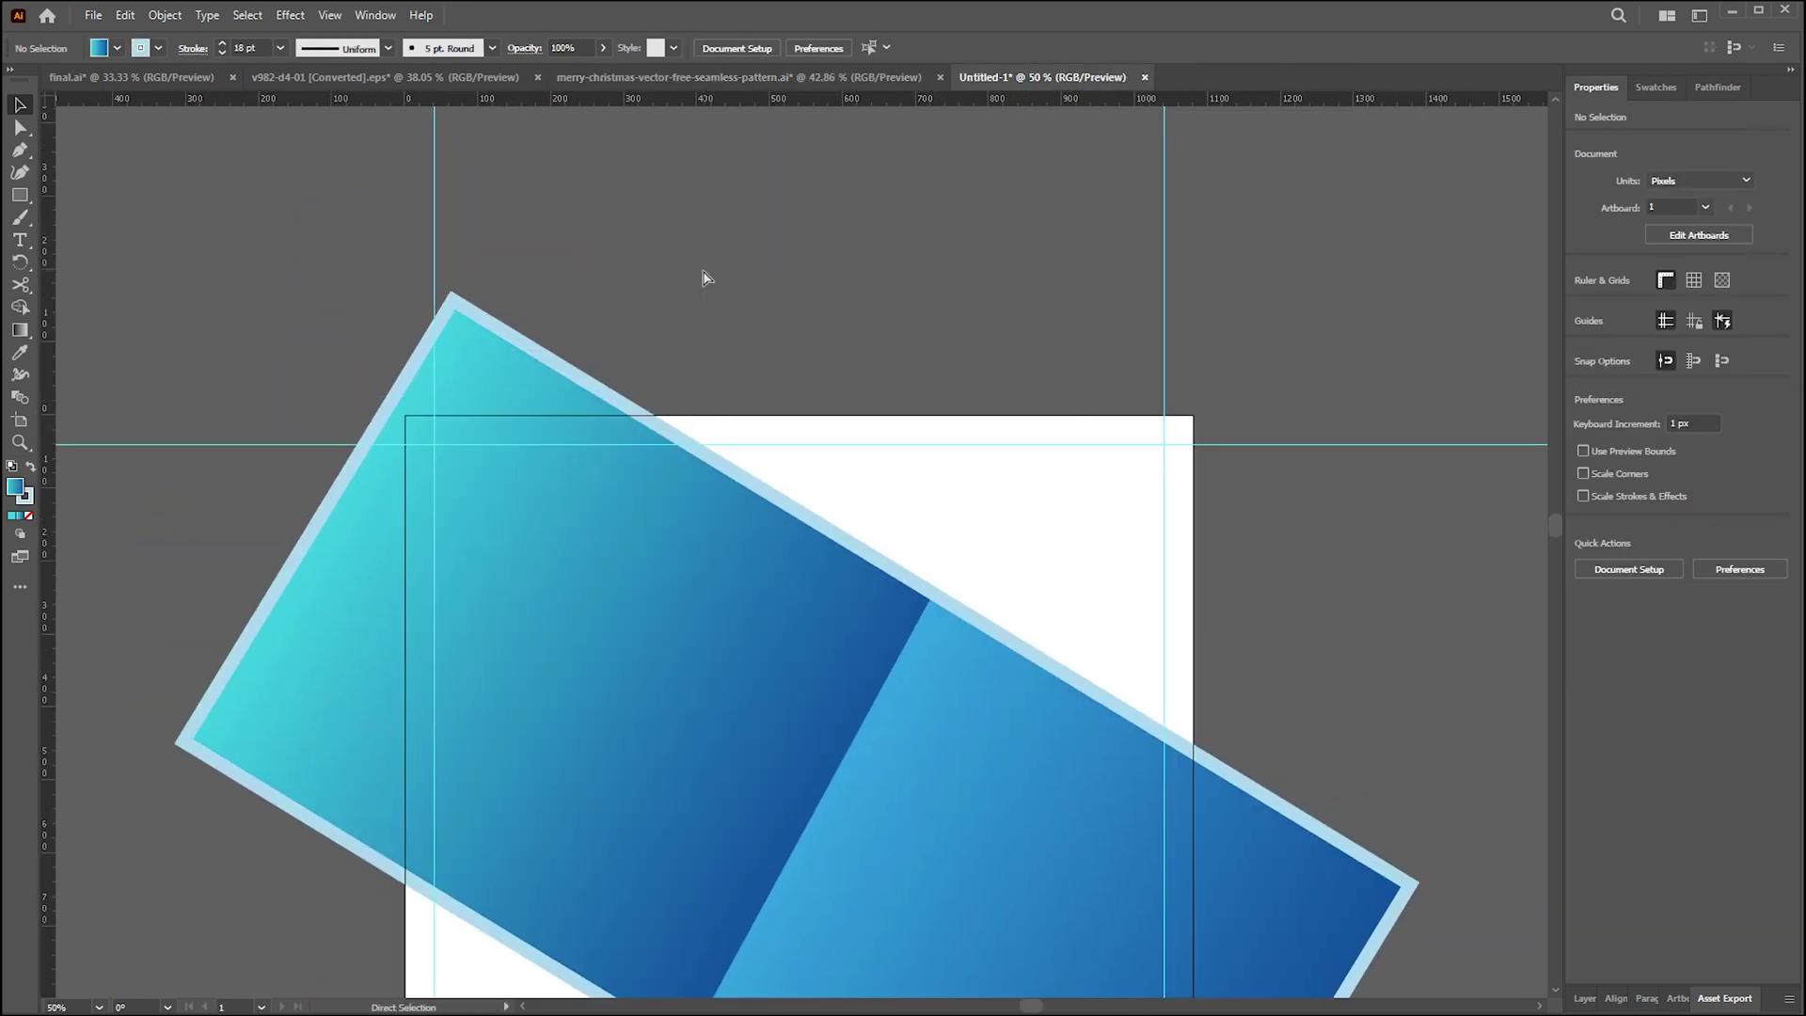
pyautogui.hotkey('ctrl', 'v')
pyautogui.moveTo(806, 476); pyautogui.dragTo(797, 301)
# - Try releasing the clipping mask of the pasted Christmas pattern tile, and undo the release
pyautogui.rightClick(798, 301)
pyautogui.click(536, 314)
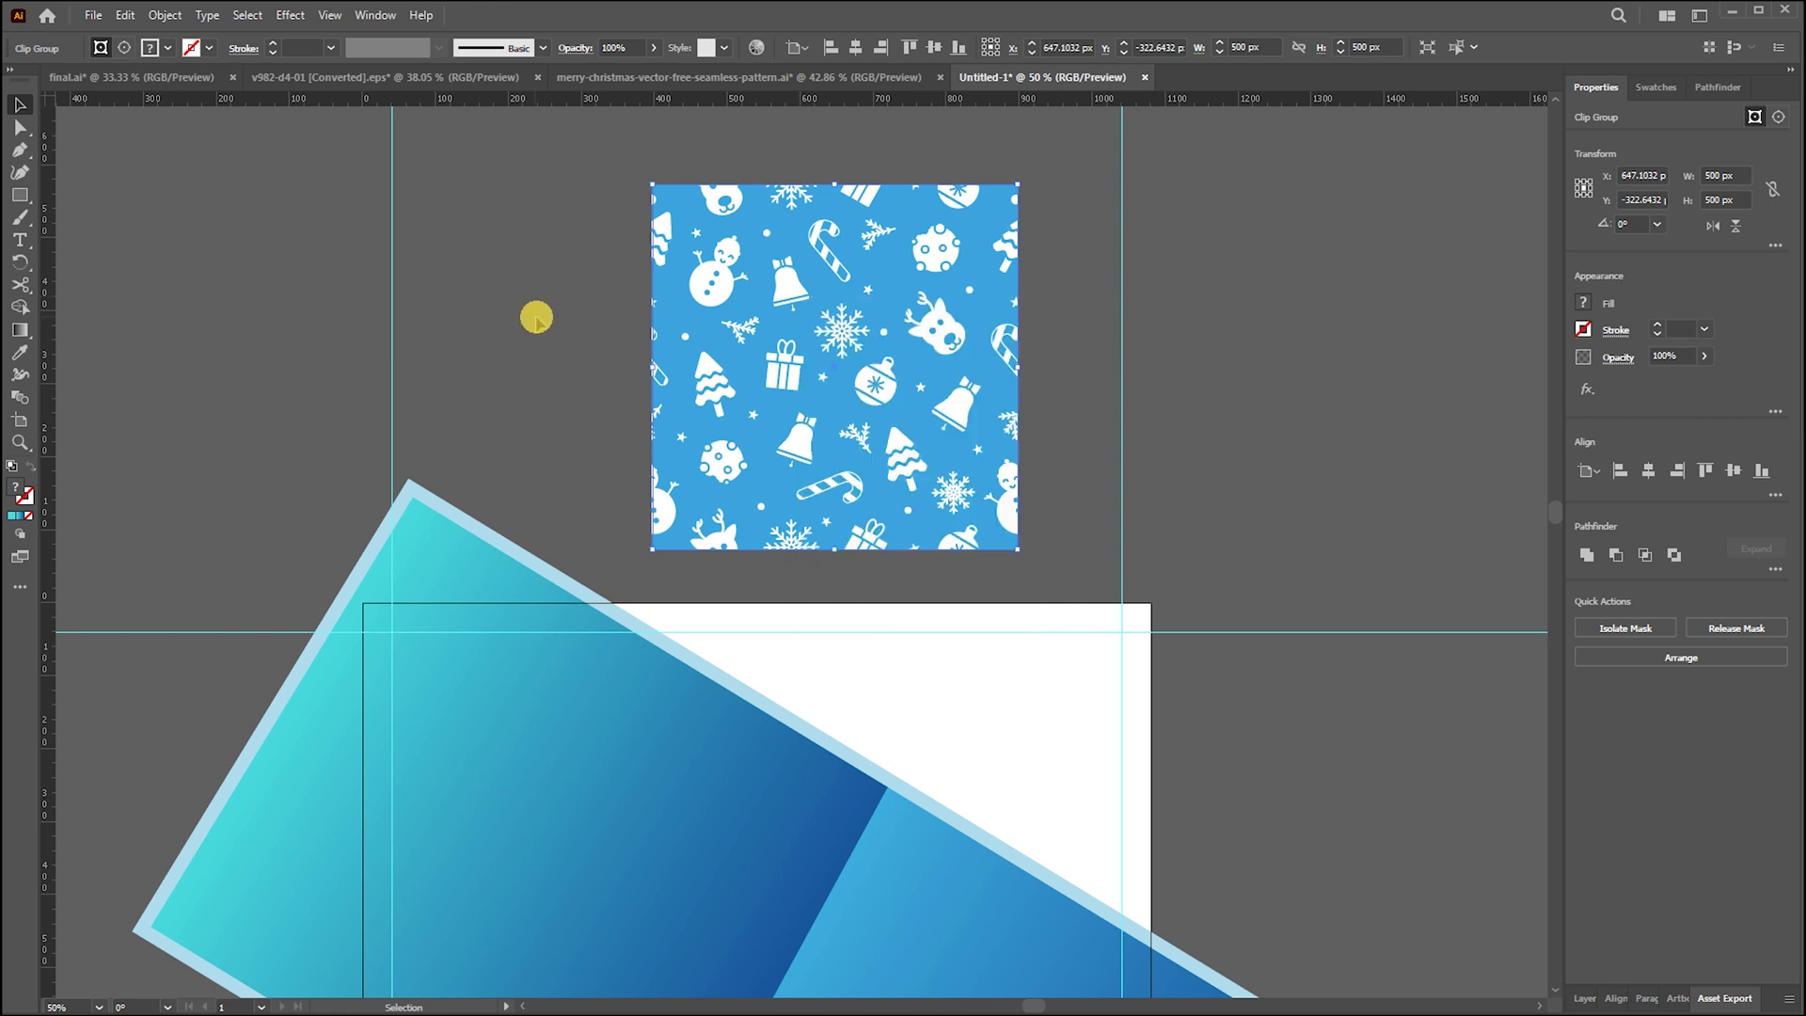
pyautogui.rightClick(684, 314)
pyautogui.click(744, 559)
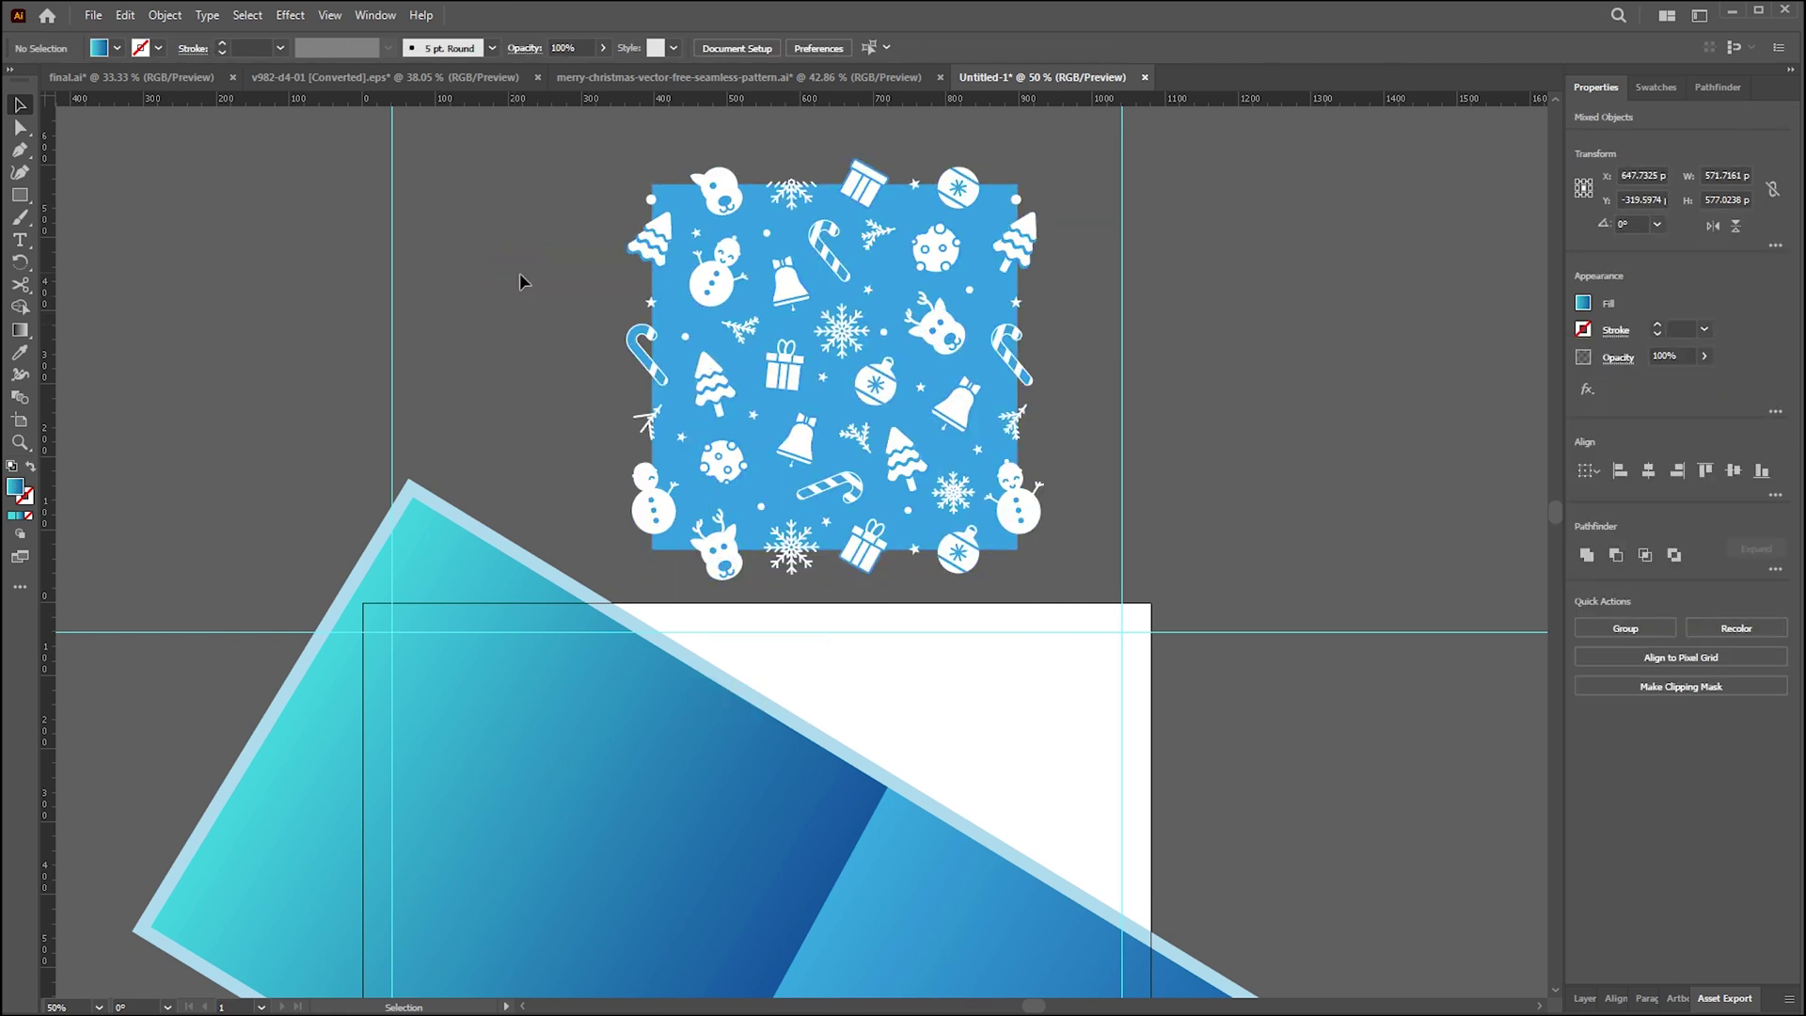
pyautogui.click(522, 274)
pyautogui.press('a')
pyautogui.hotkey('ctrl', 'z')
pyautogui.press('v')
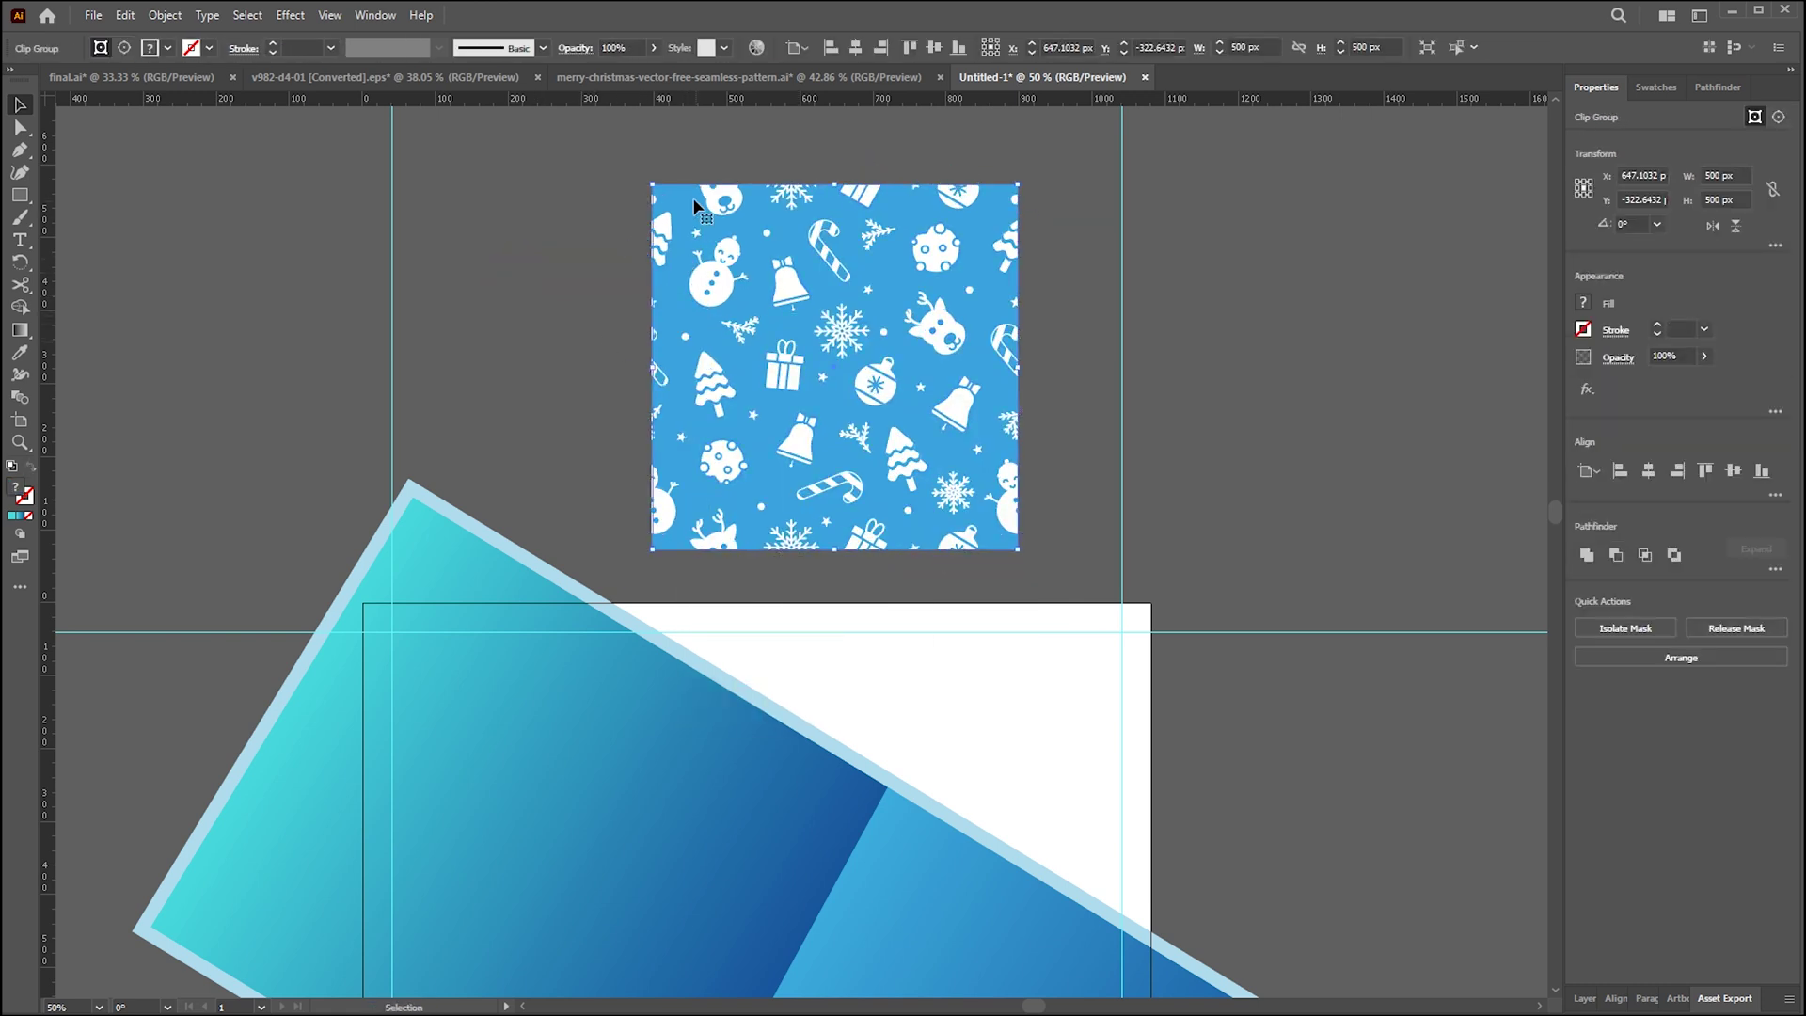
# - Remove the fill from the blue background rectangle inside the pattern tile's clip group, and exit the group
pyautogui.doubleClick(679, 194)
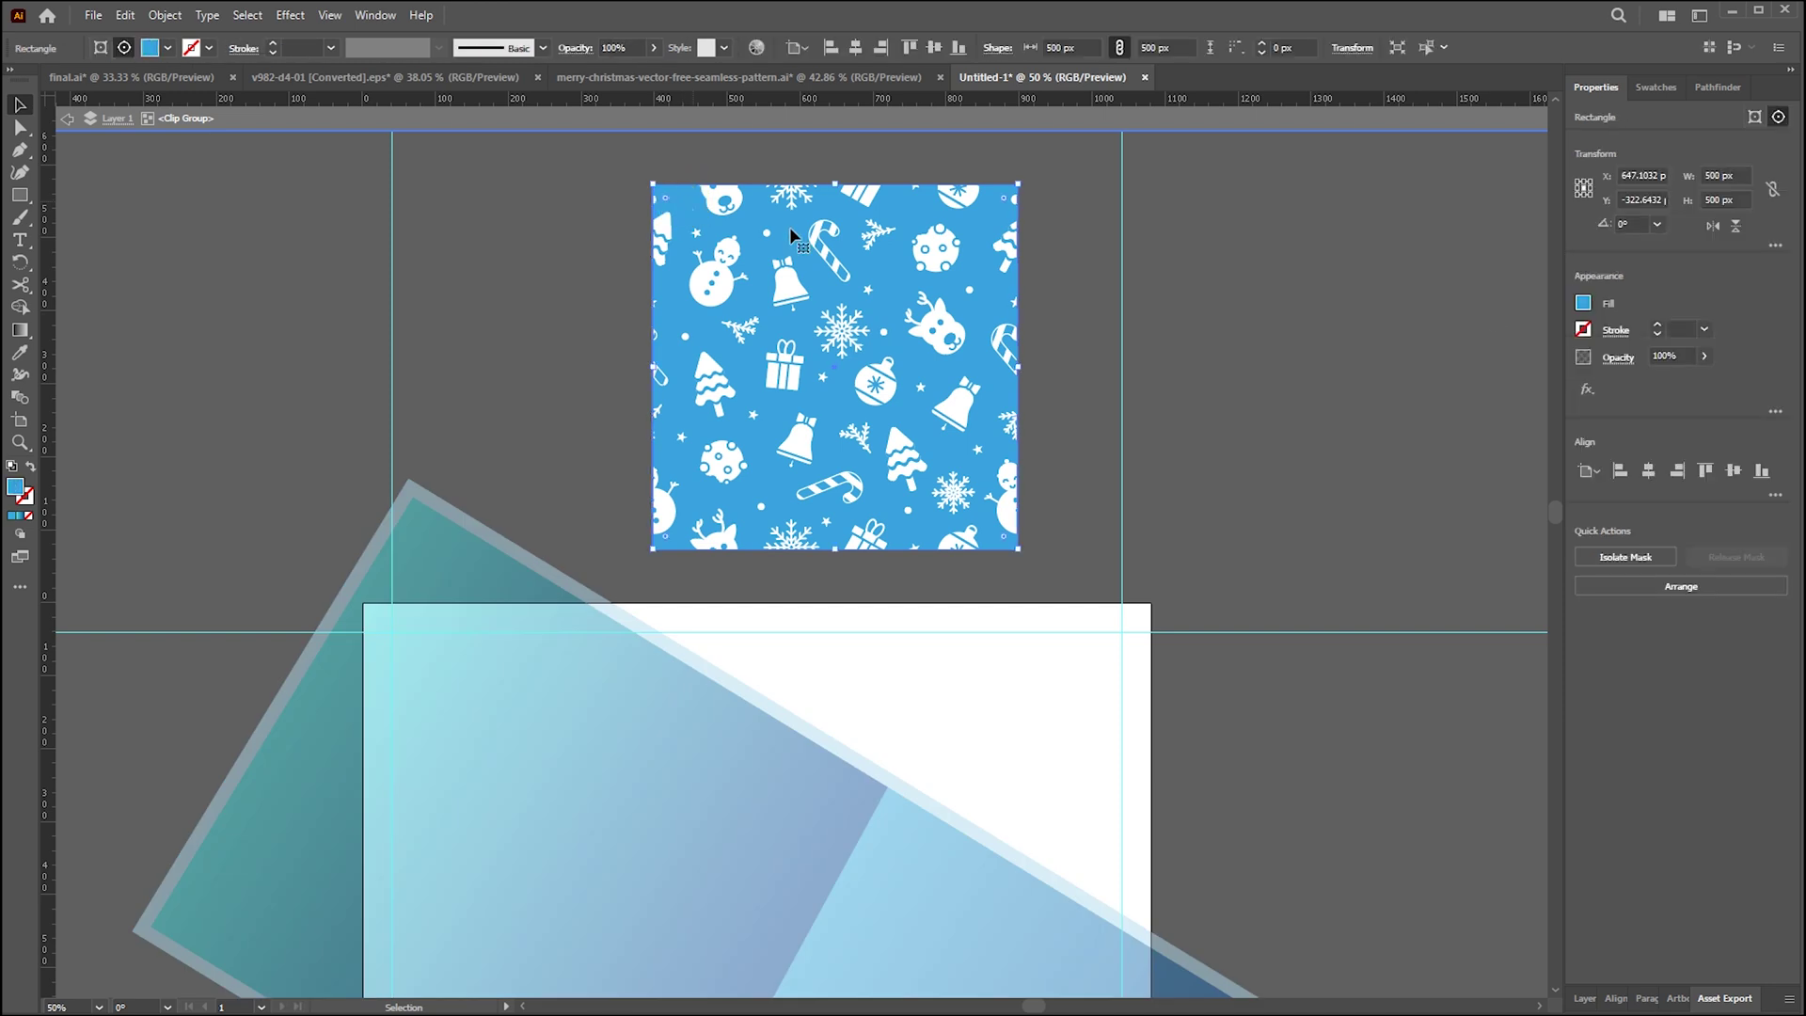
pyautogui.click(1583, 302)
pyautogui.click(1379, 369)
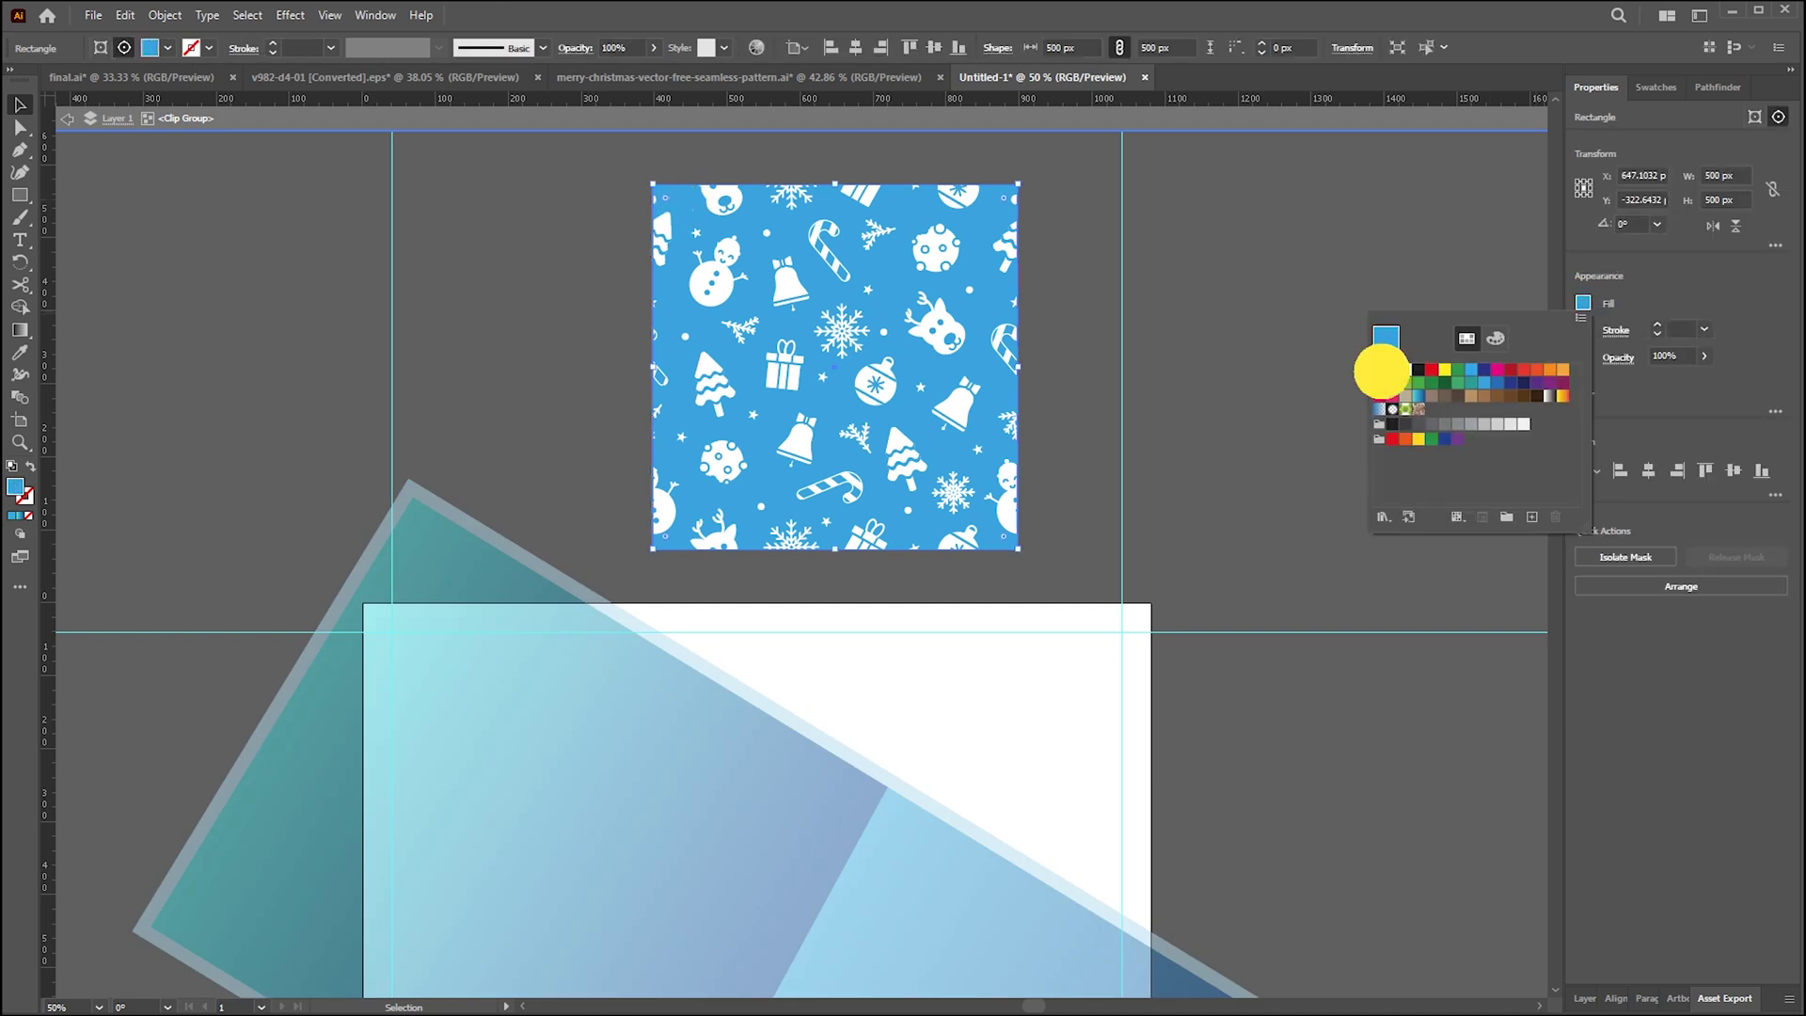
pyautogui.click(1257, 247)
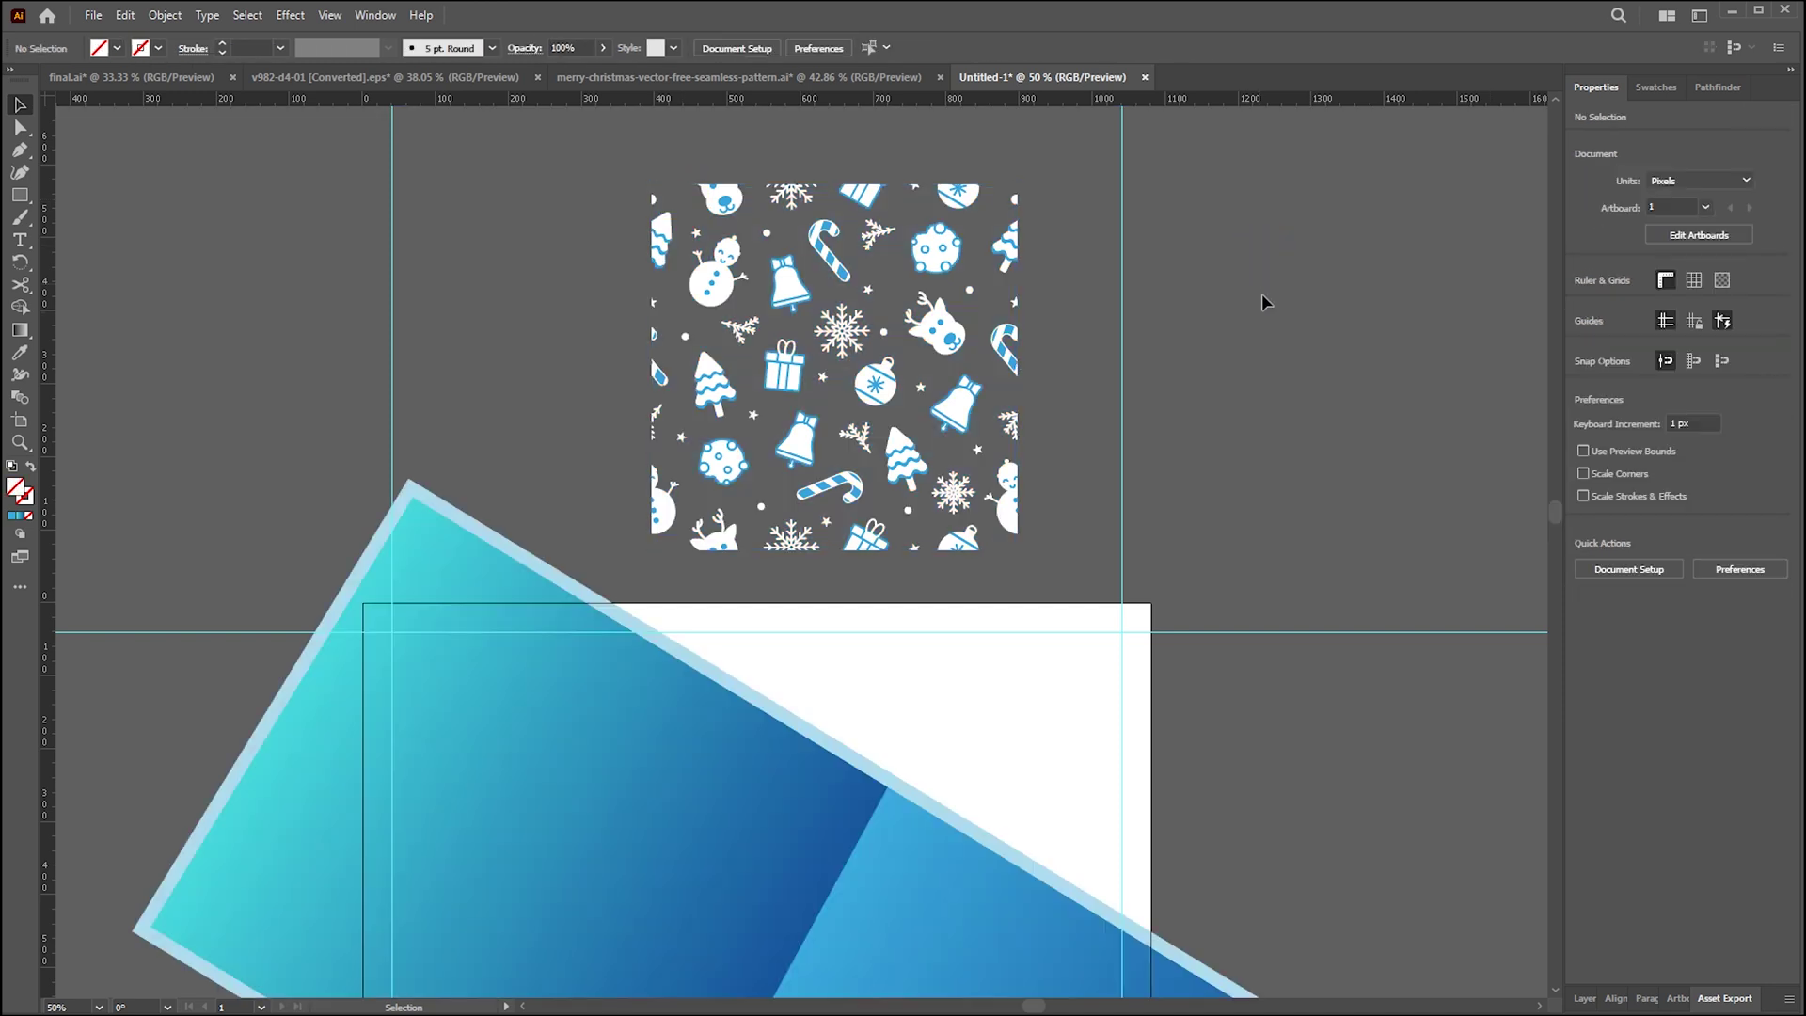
# - Add the transparent Christmas pattern tile to the document's swatches as a new pattern swatch
pyautogui.click(764, 287)
pyautogui.click(1656, 87)
pyautogui.moveTo(967, 254); pyautogui.dragTo(1581, 183)
# - Fill the upper-left half of the diagonal band with the new Christmas pattern swatch, and deselect it
pyautogui.moveTo(521, 381); pyautogui.dragTo(577, 173)
pyautogui.click(570, 499)
pyautogui.scroll(1, 606, 587)
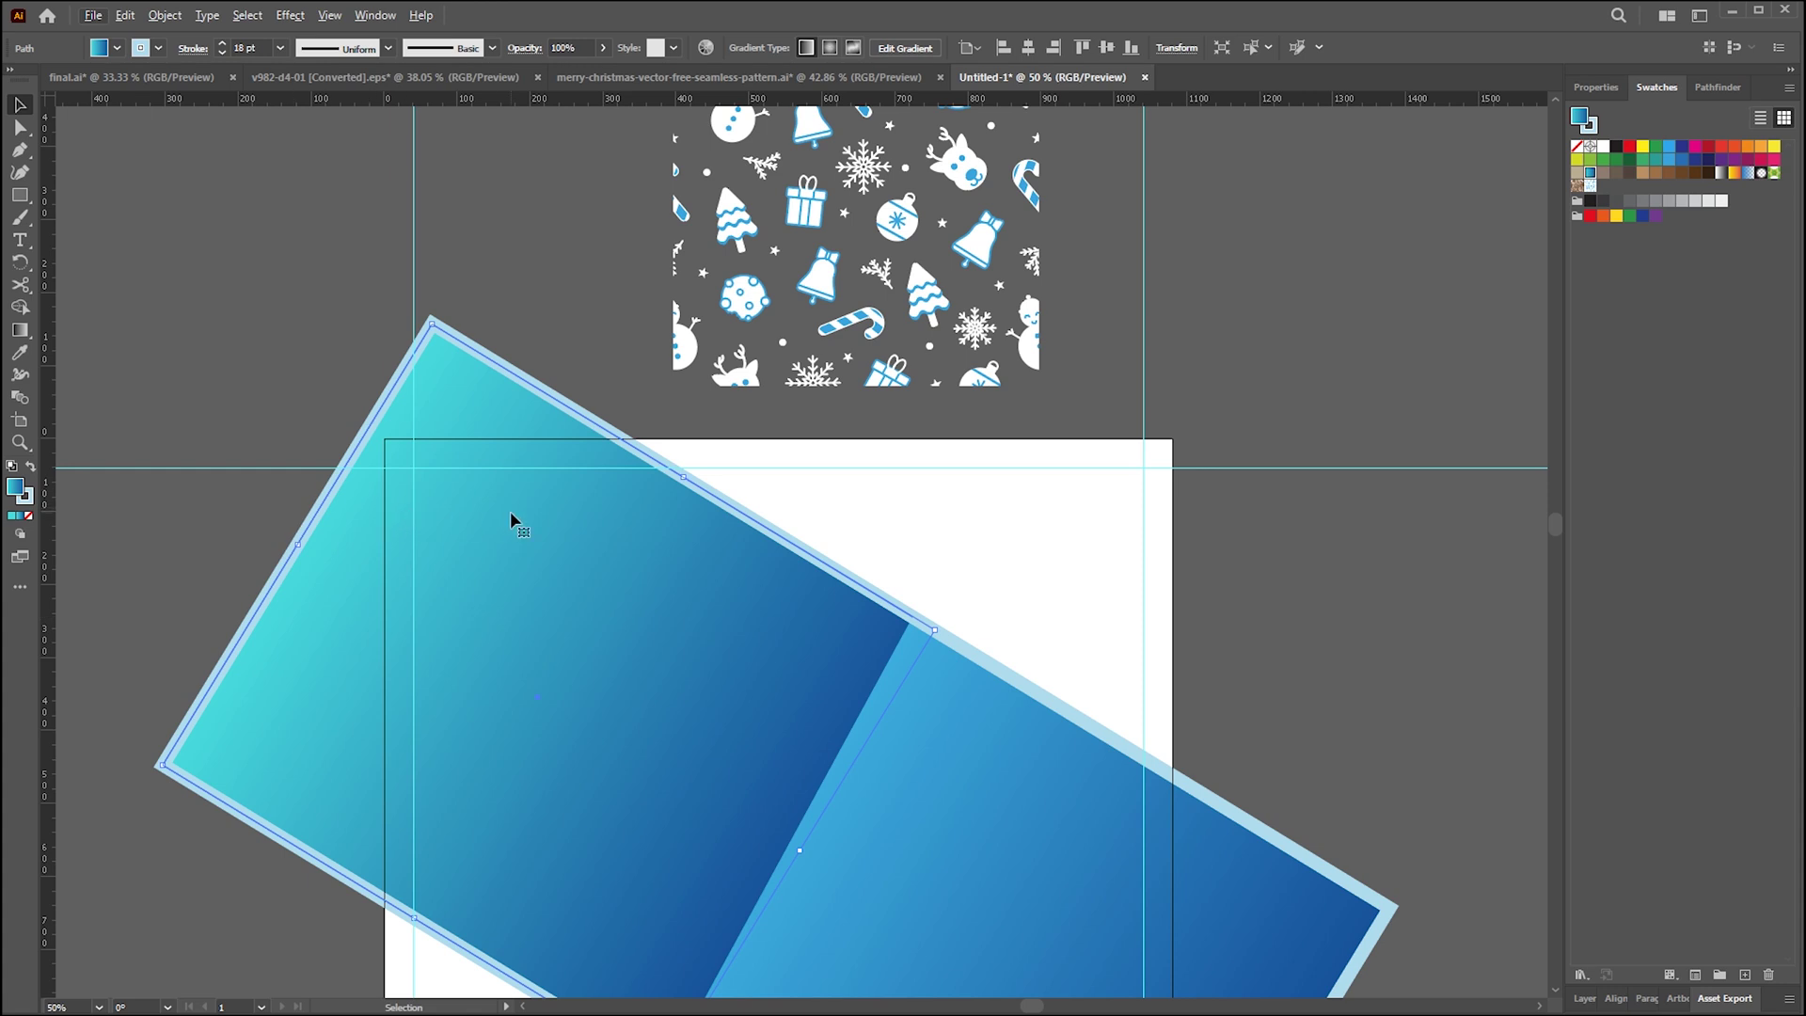
pyautogui.click(1590, 186)
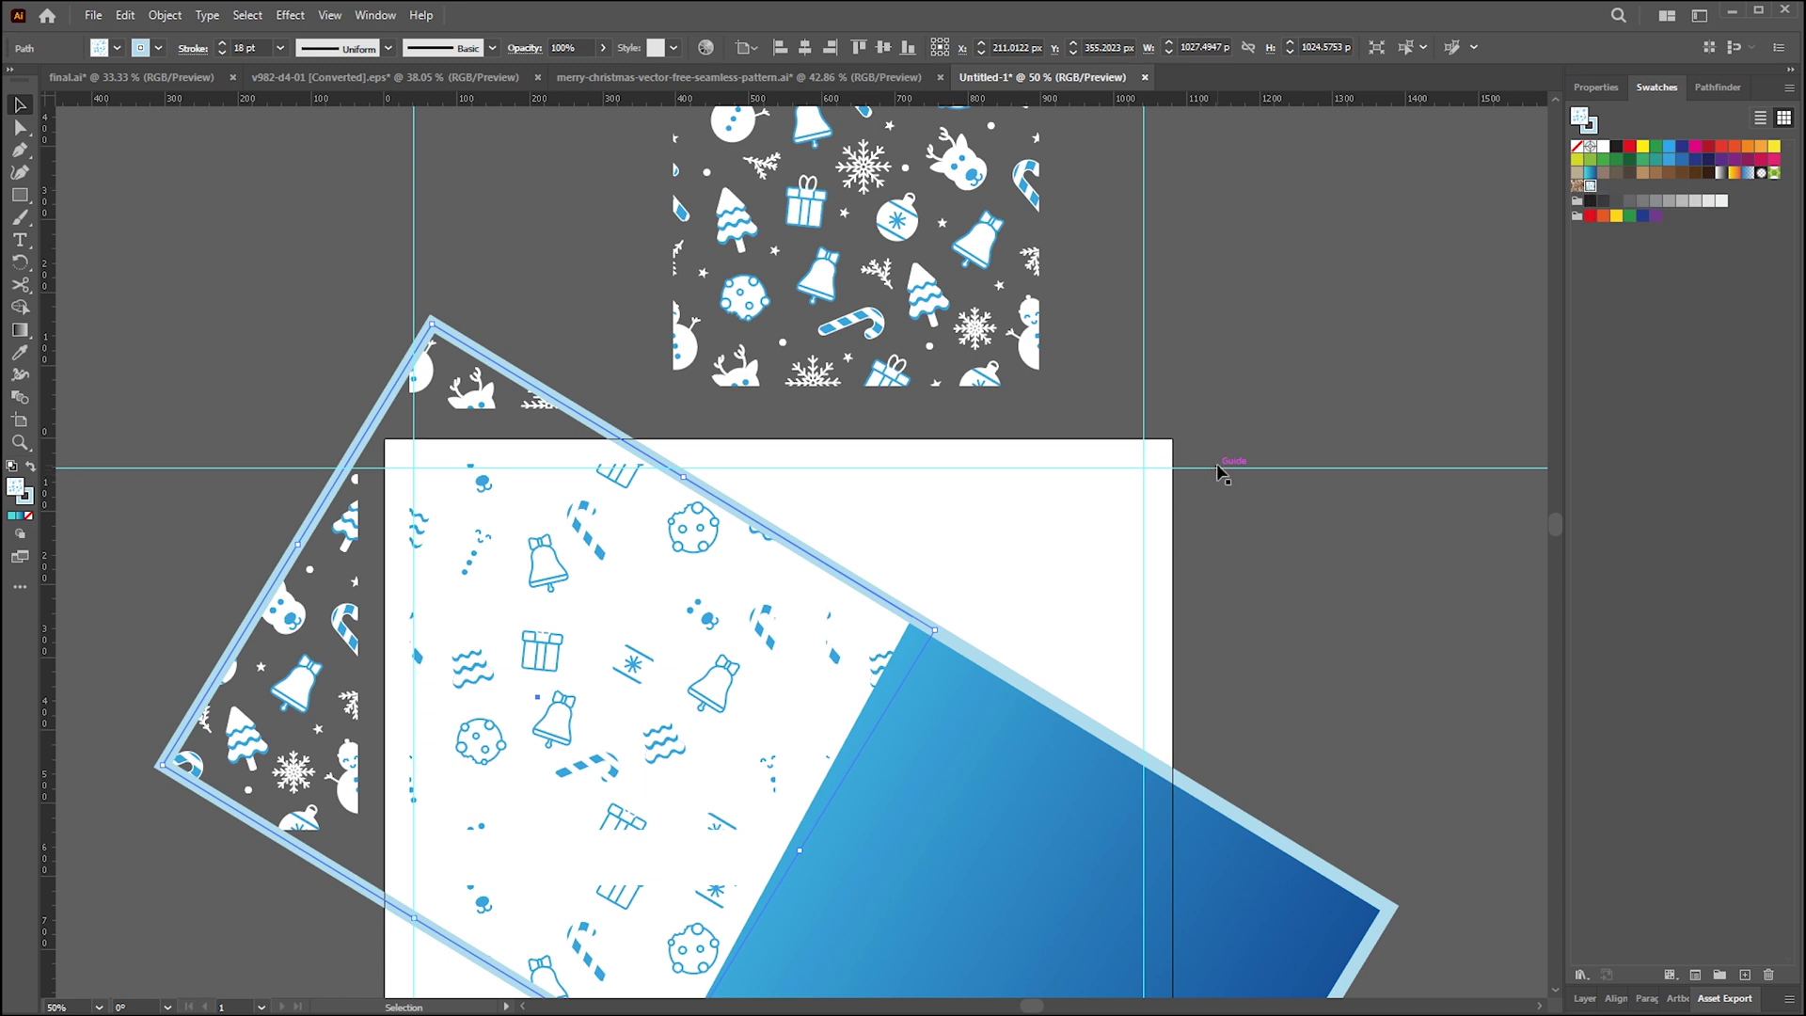
pyautogui.click(1499, 237)
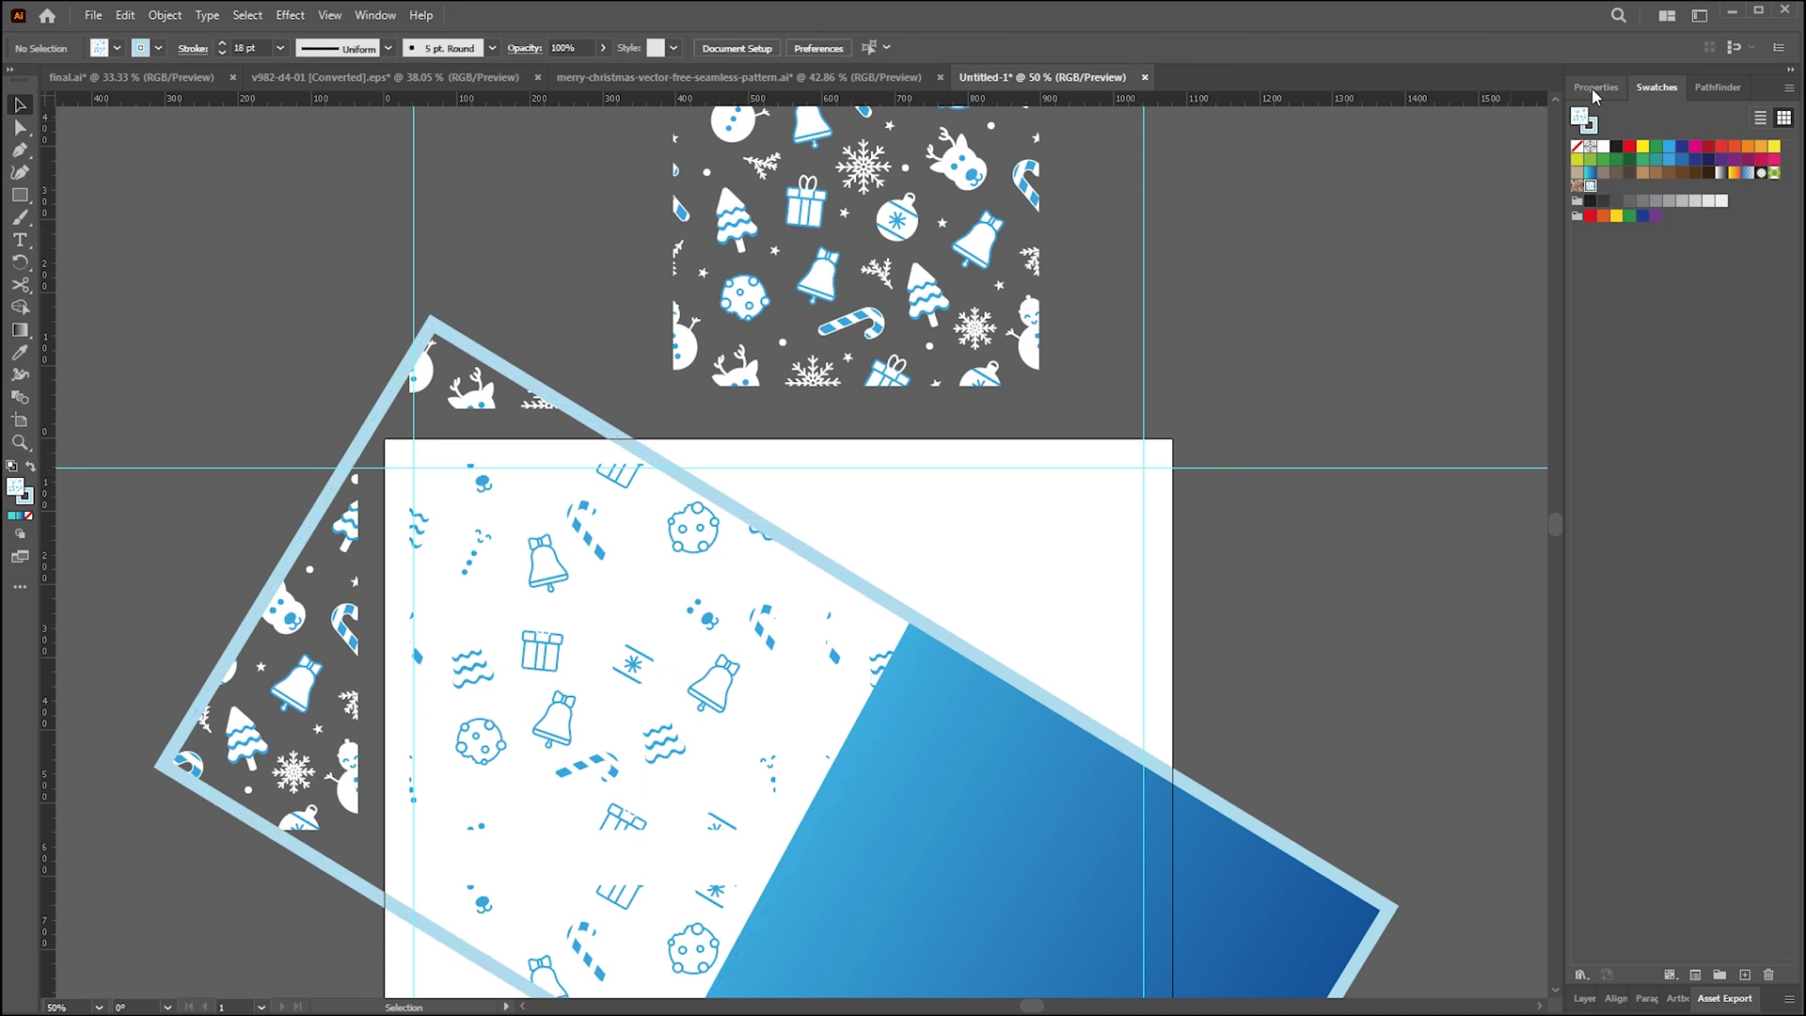
# - Fill the upper-left half with the teal-to-blue gradient and overlay an in-place copy of it filled with New Pattern Swatch 1
pyautogui.click(1596, 90)
pyautogui.click(1657, 94)
pyautogui.click(544, 694)
pyautogui.click(1584, 303)
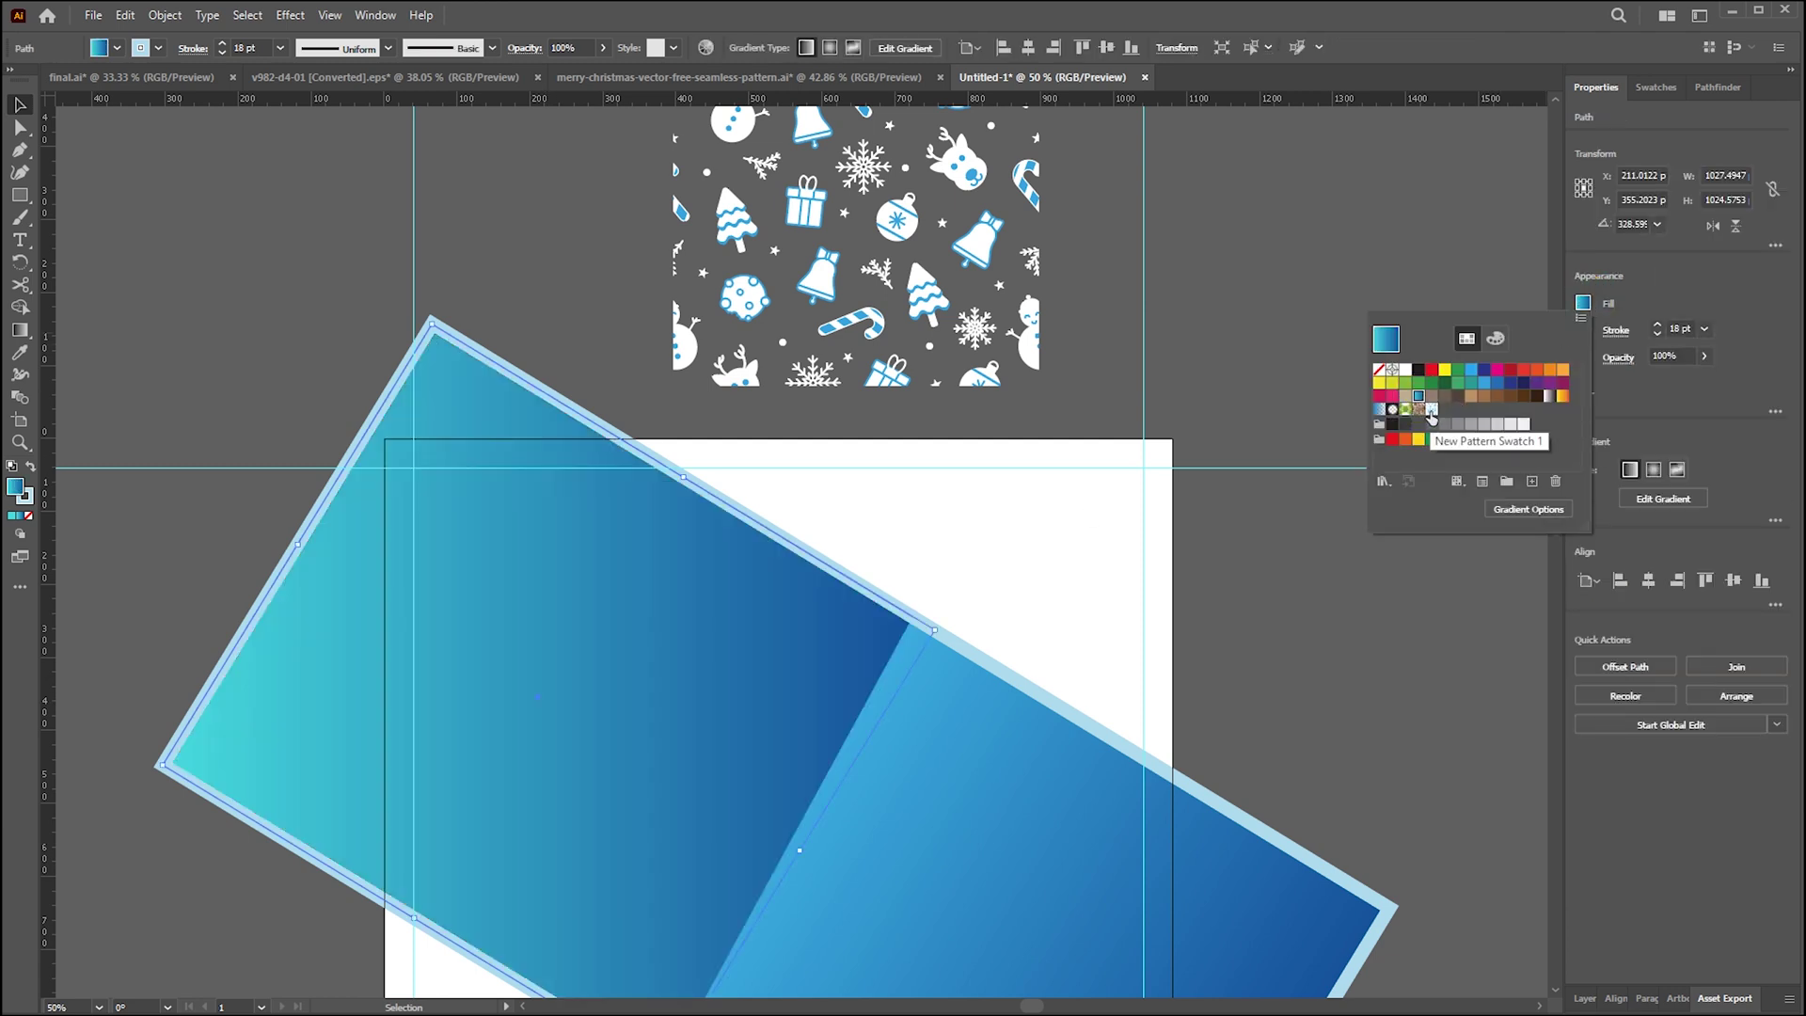
pyautogui.click(1242, 313)
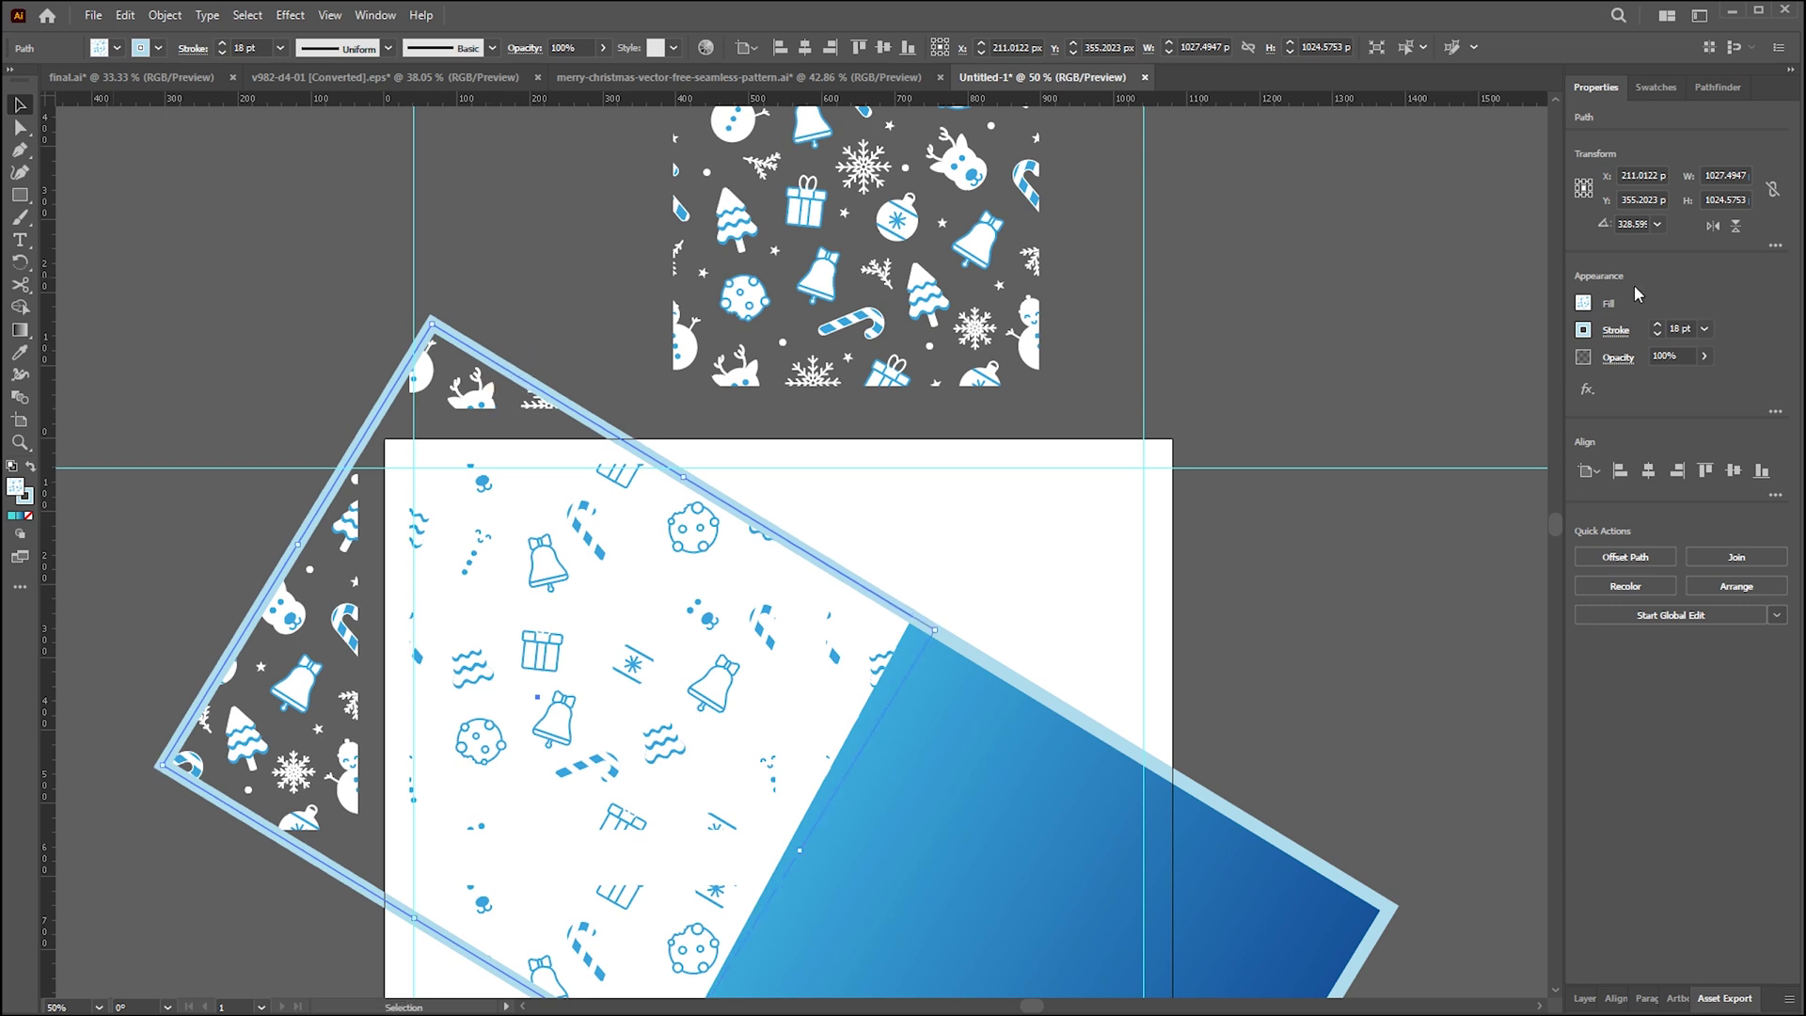
pyautogui.click(1584, 303)
pyautogui.click(1425, 397)
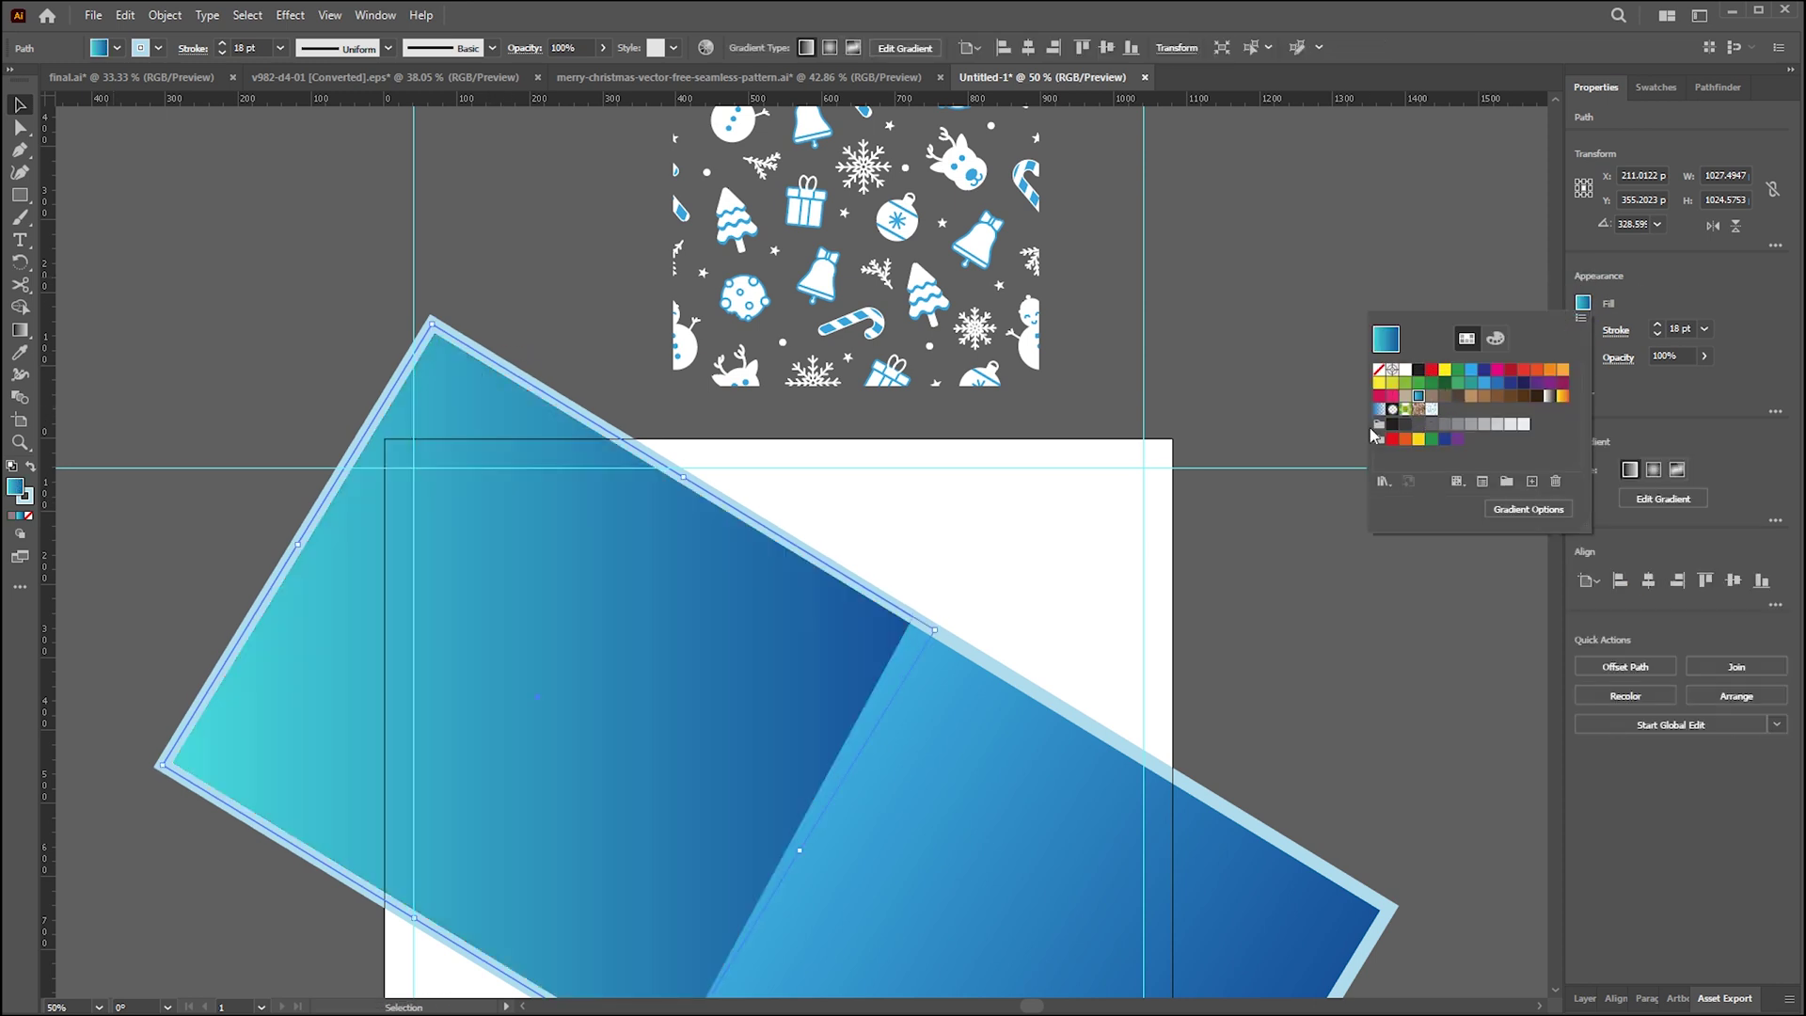
pyautogui.click(1379, 403)
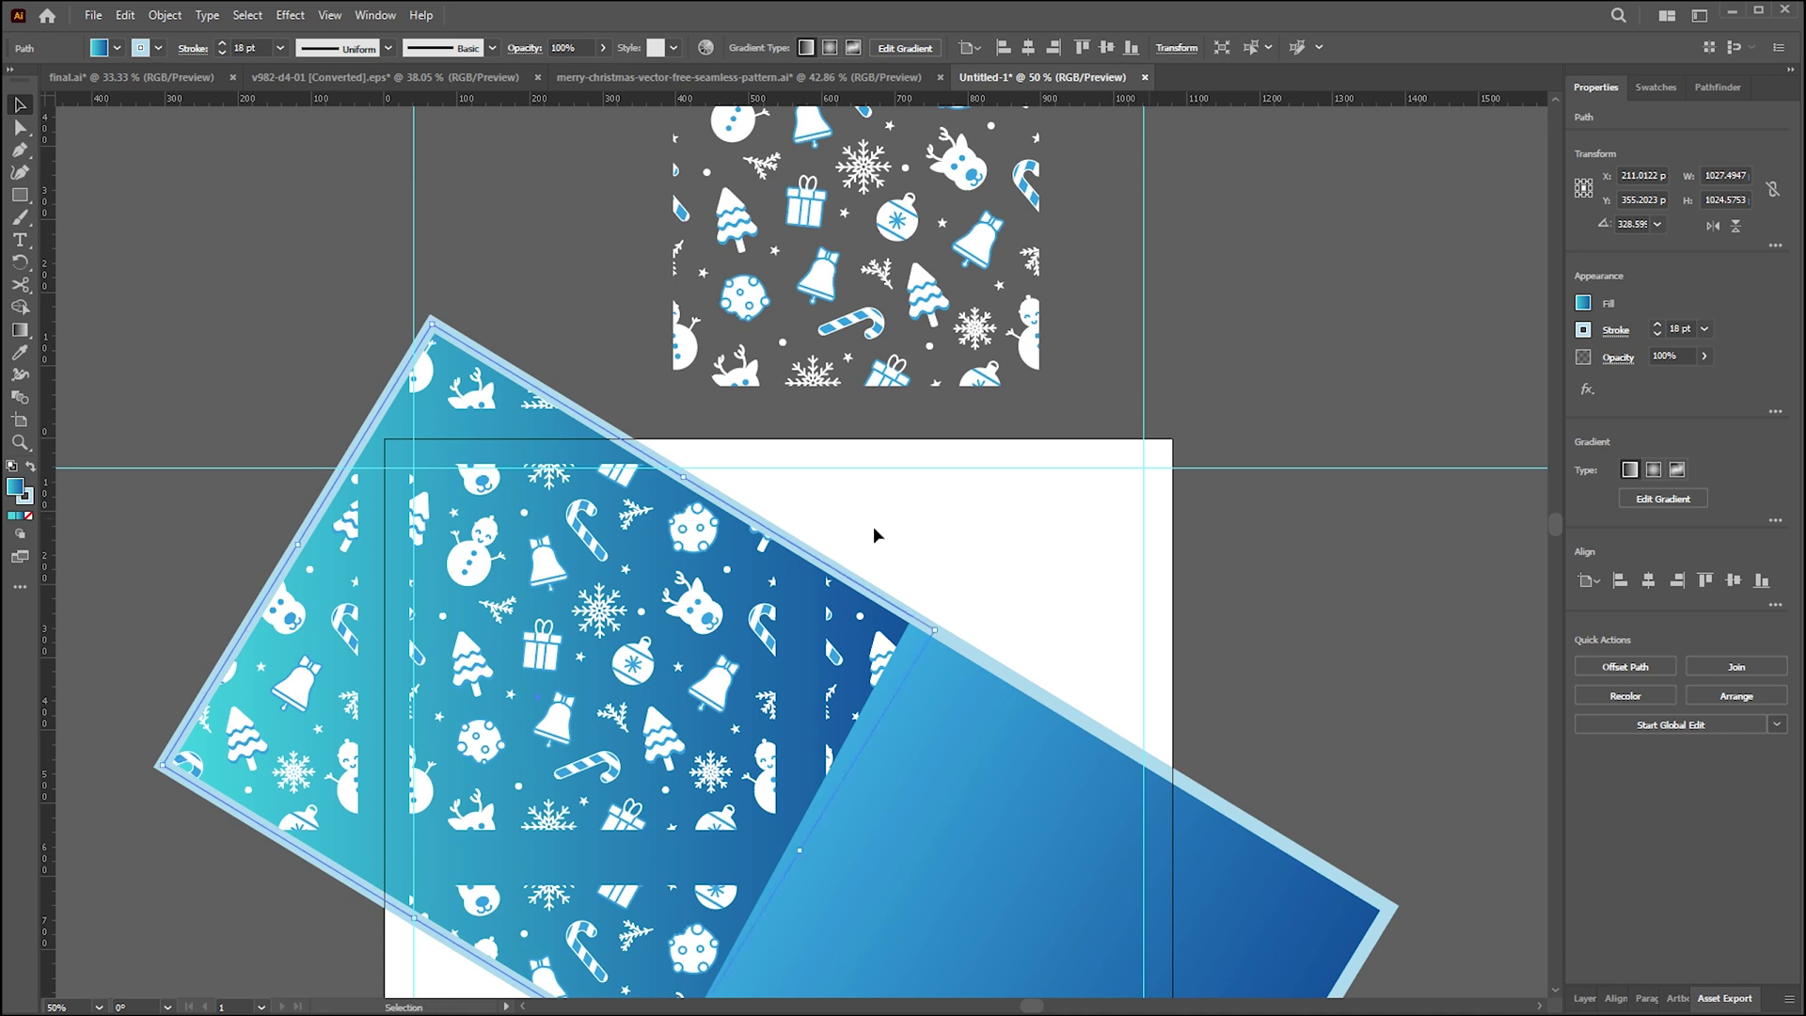
pyautogui.click(670, 619)
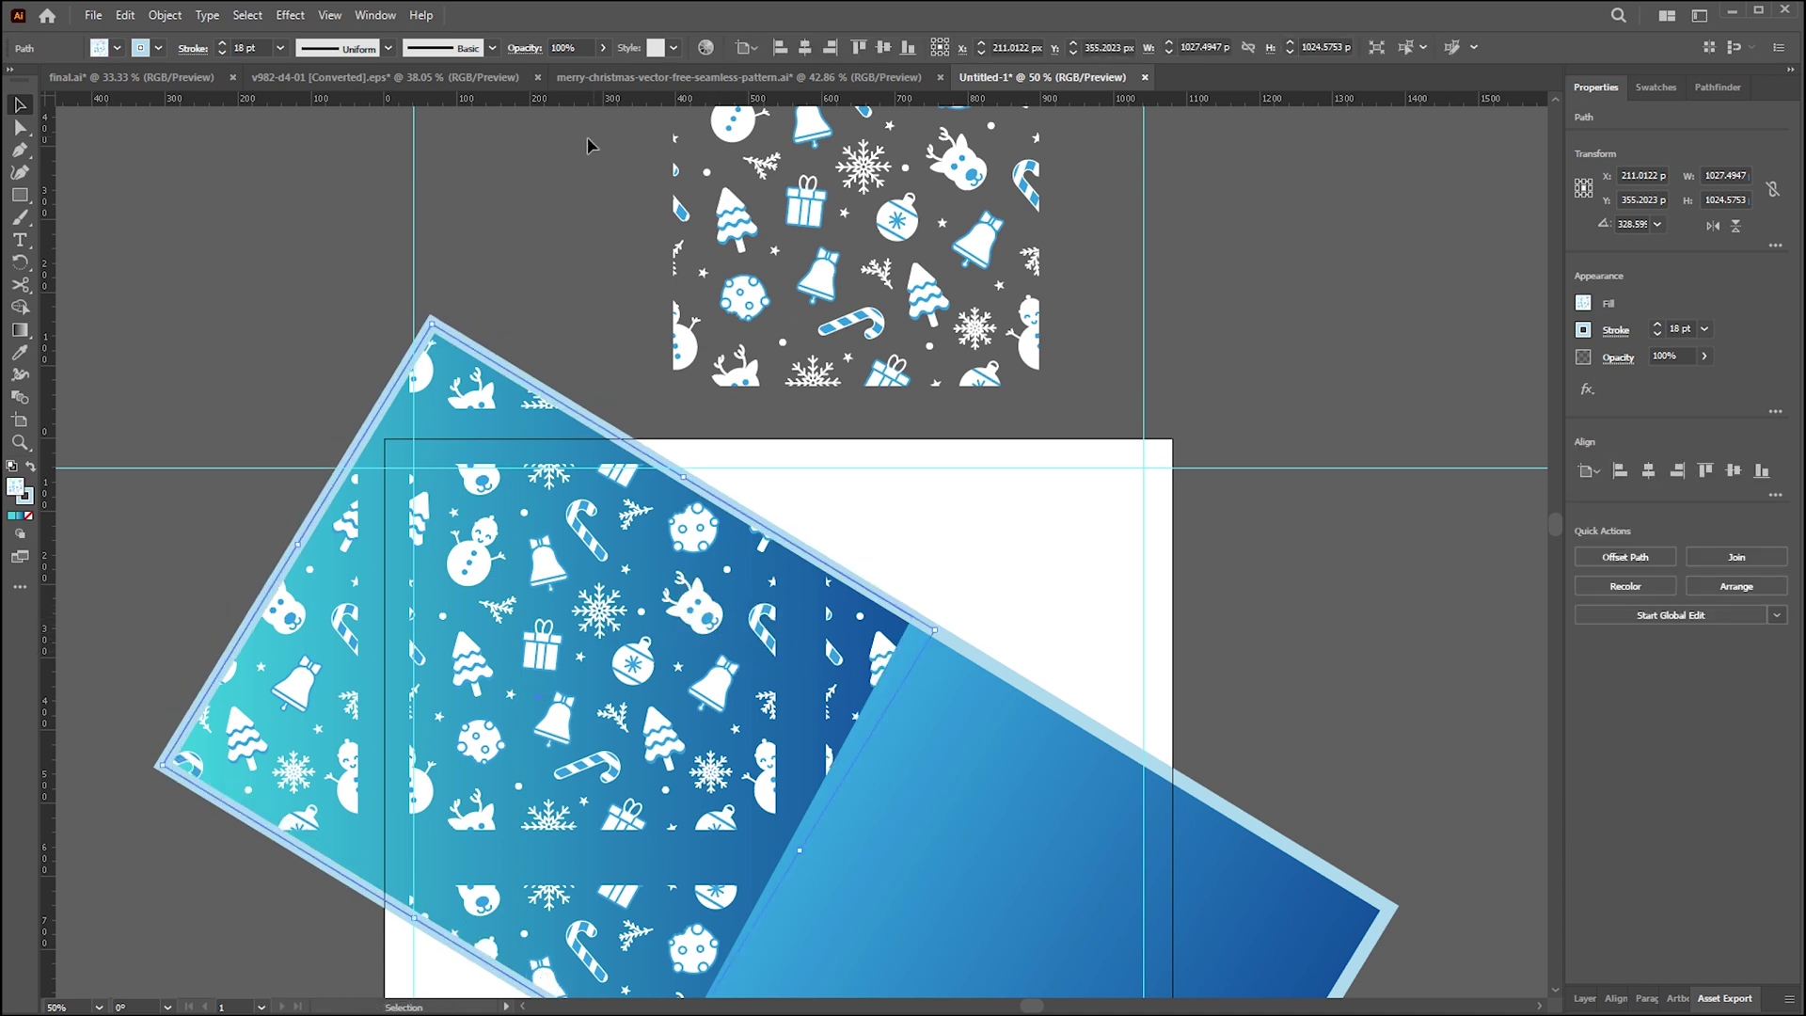
# - Show the Pattern Options and open New Pattern Swatch 1 in pattern editing mode
pyautogui.click(377, 15)
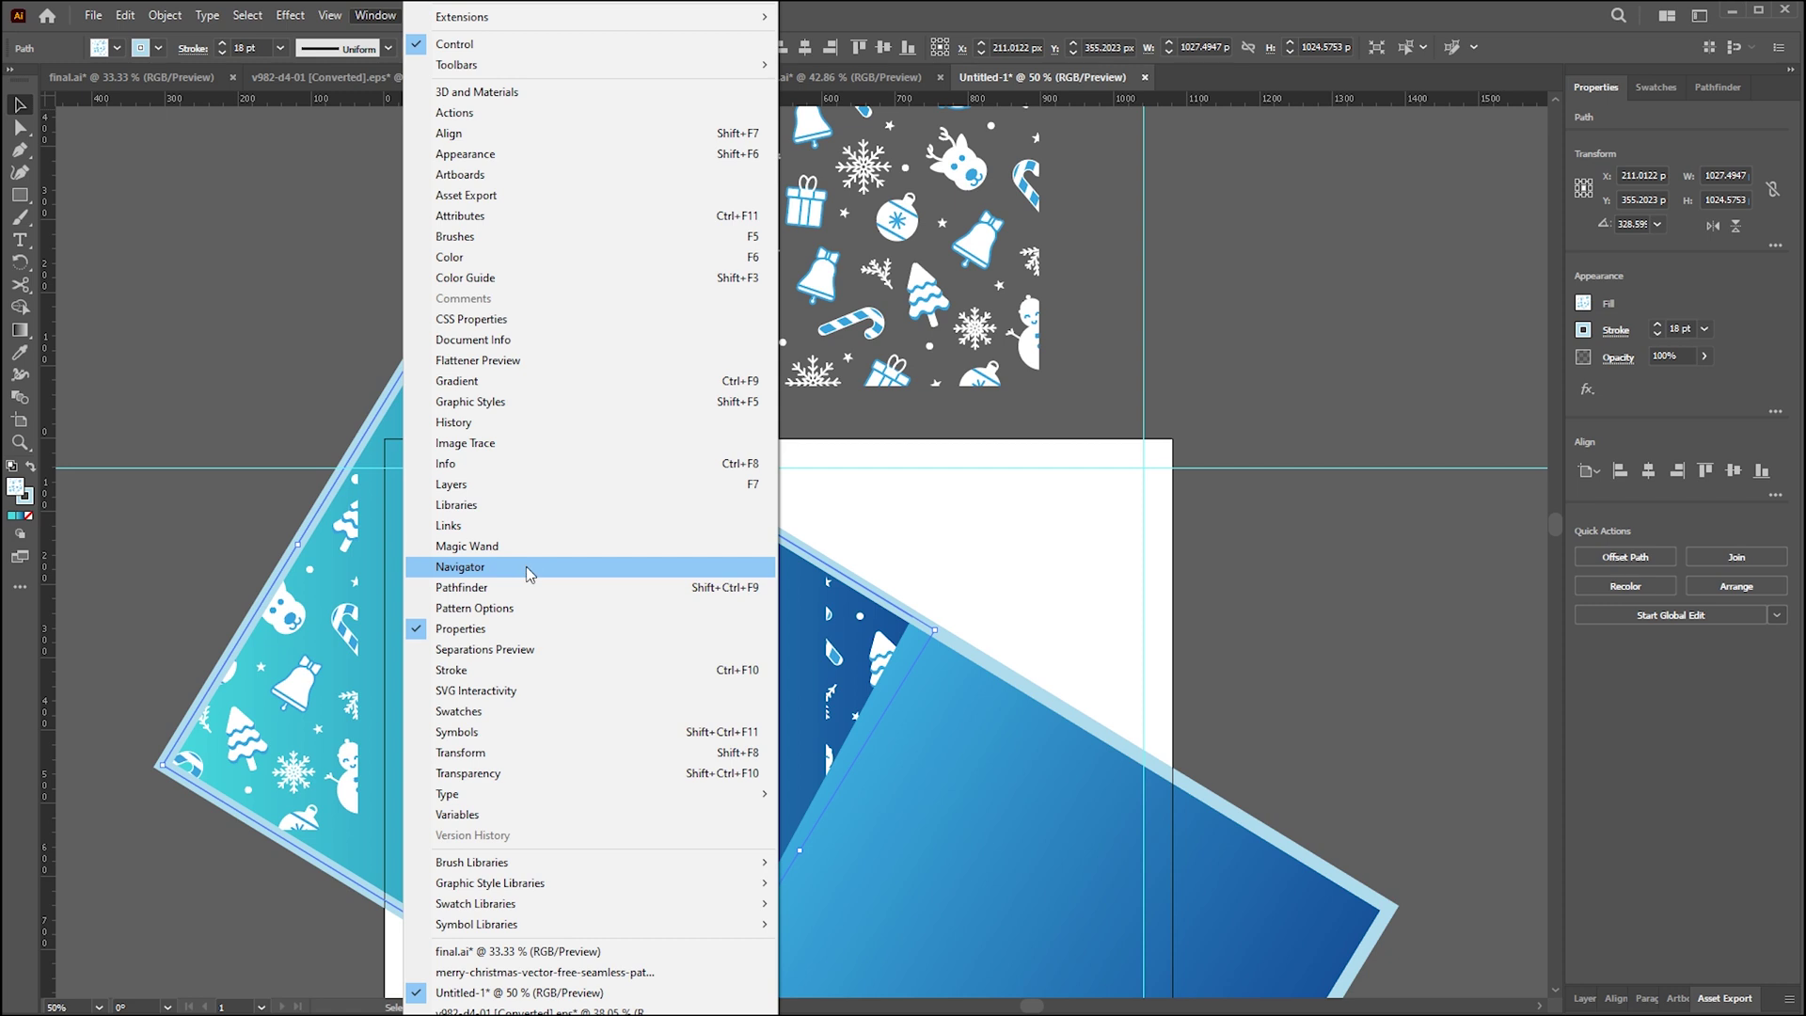
pyautogui.click(496, 610)
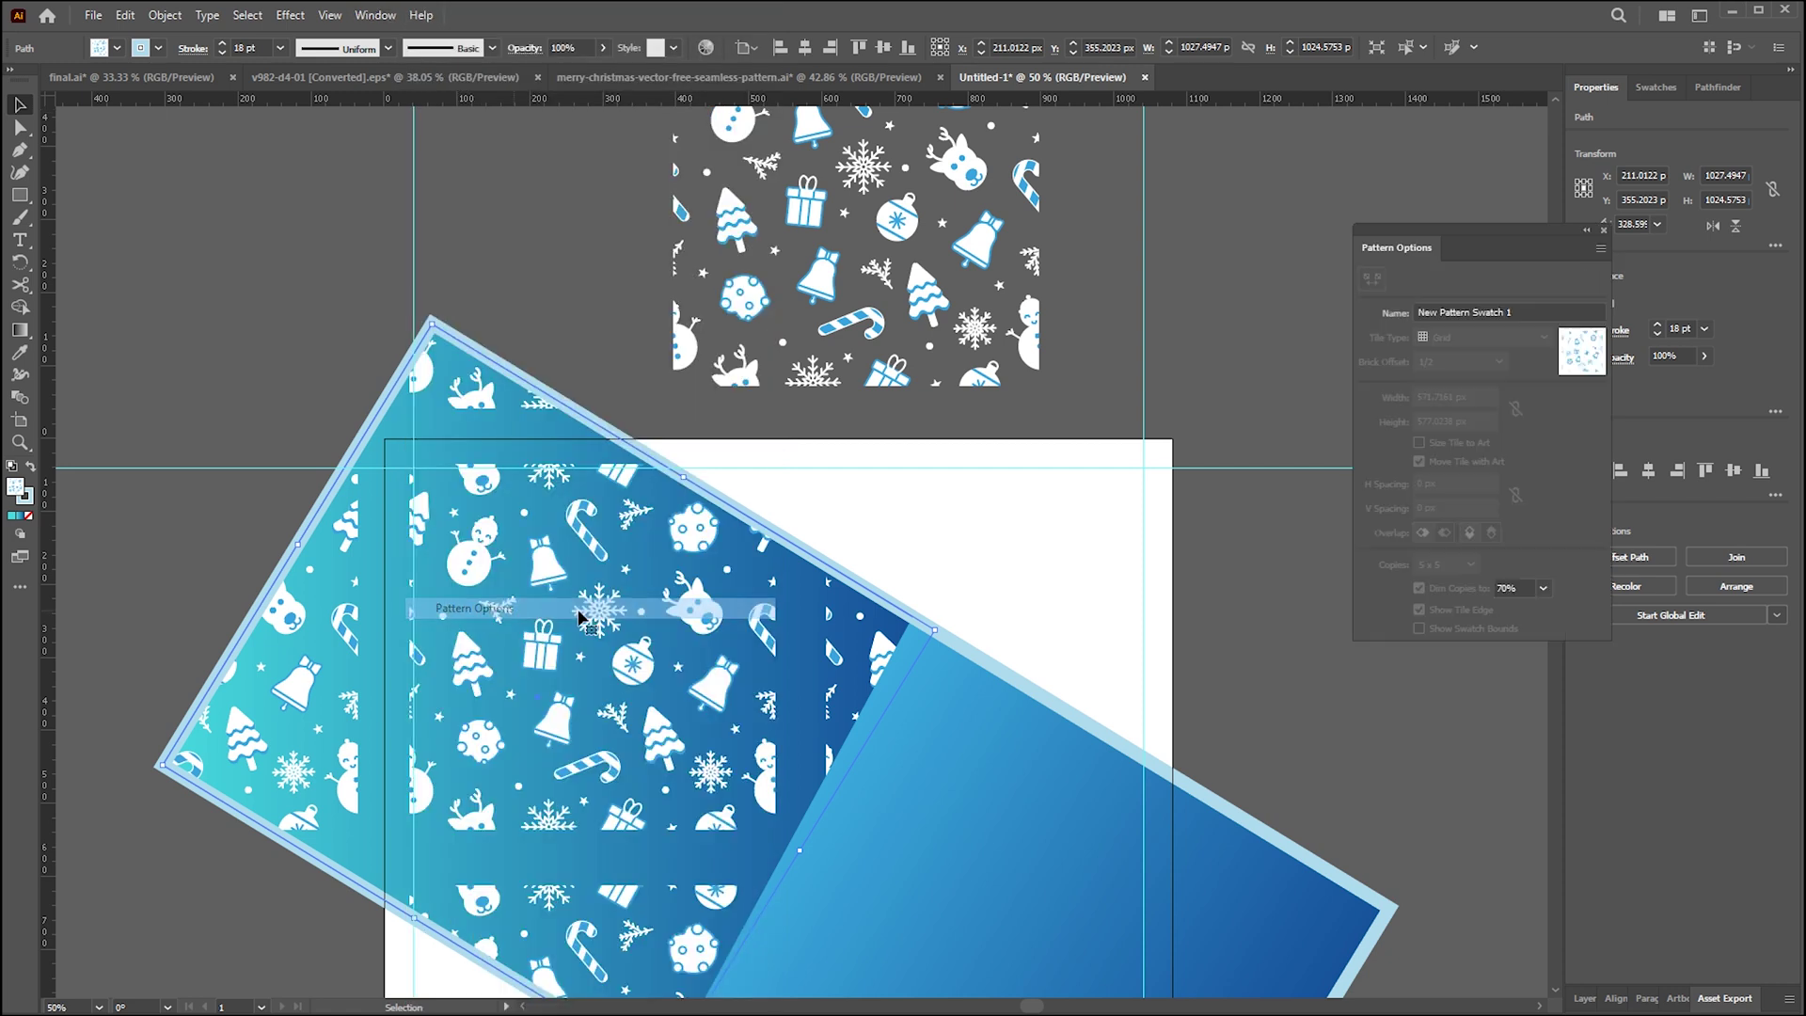
pyautogui.click(1531, 309)
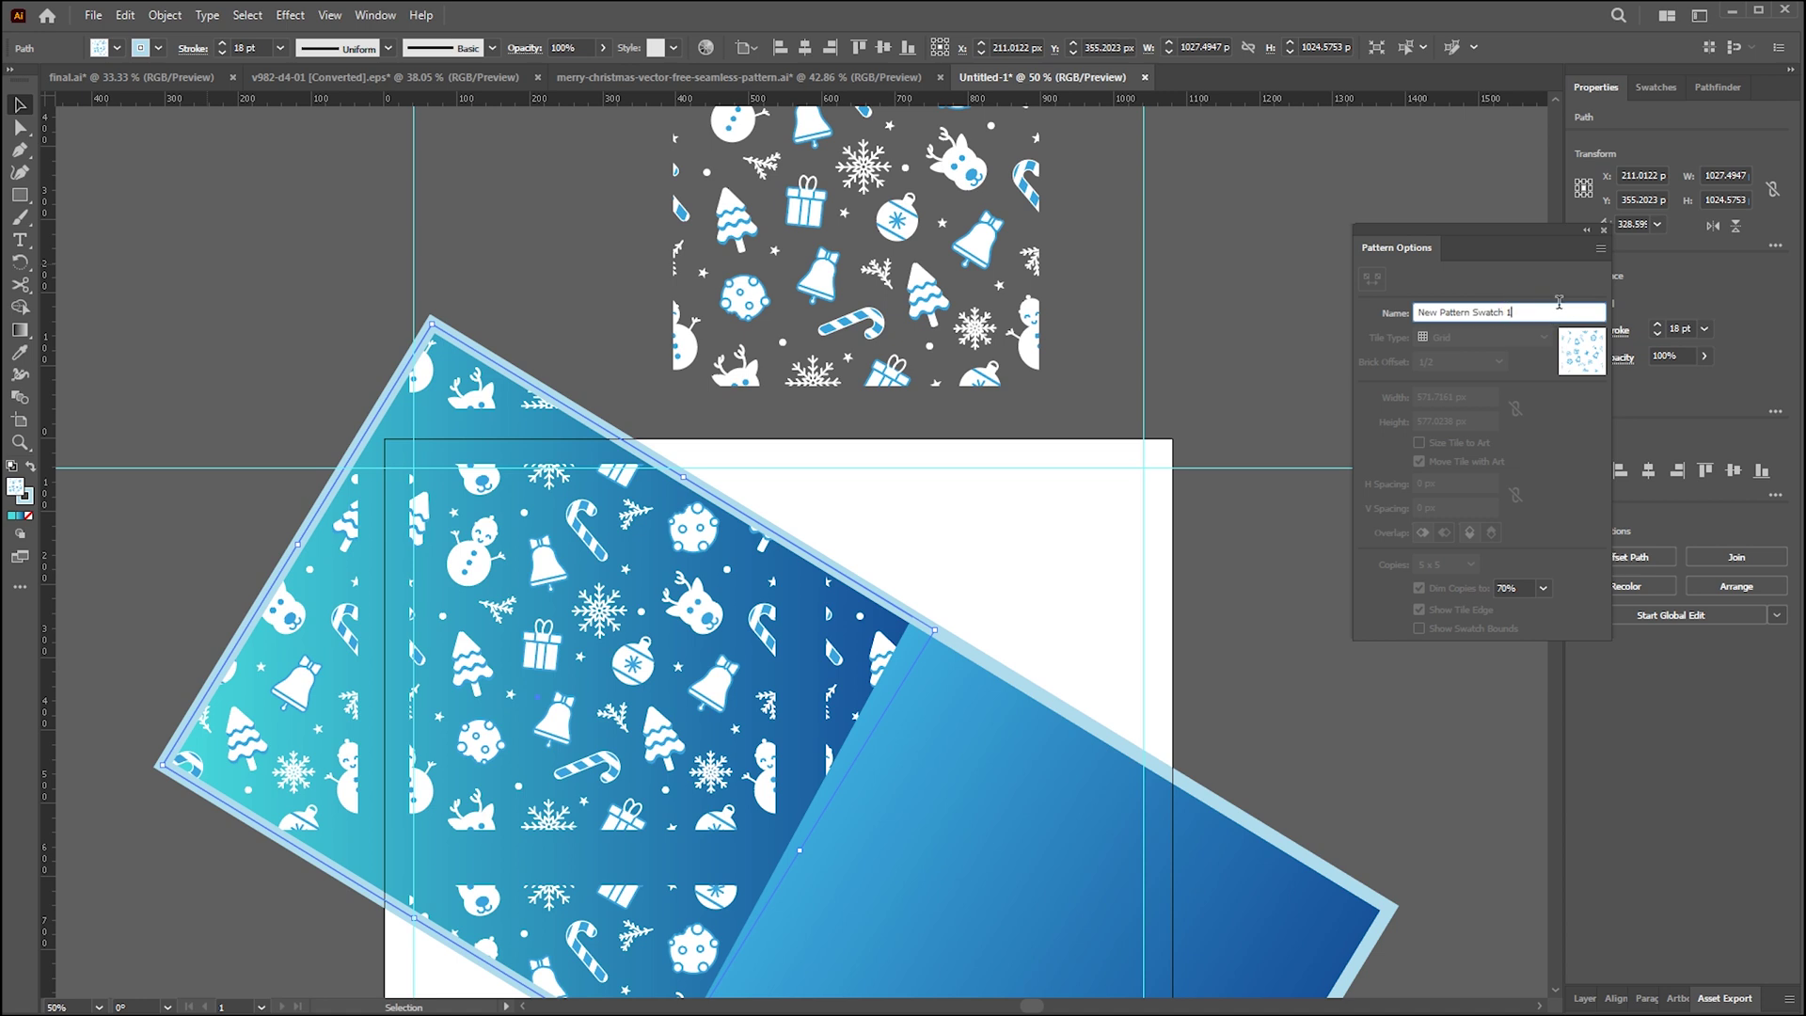
pyautogui.press('Return')
pyautogui.click(825, 282)
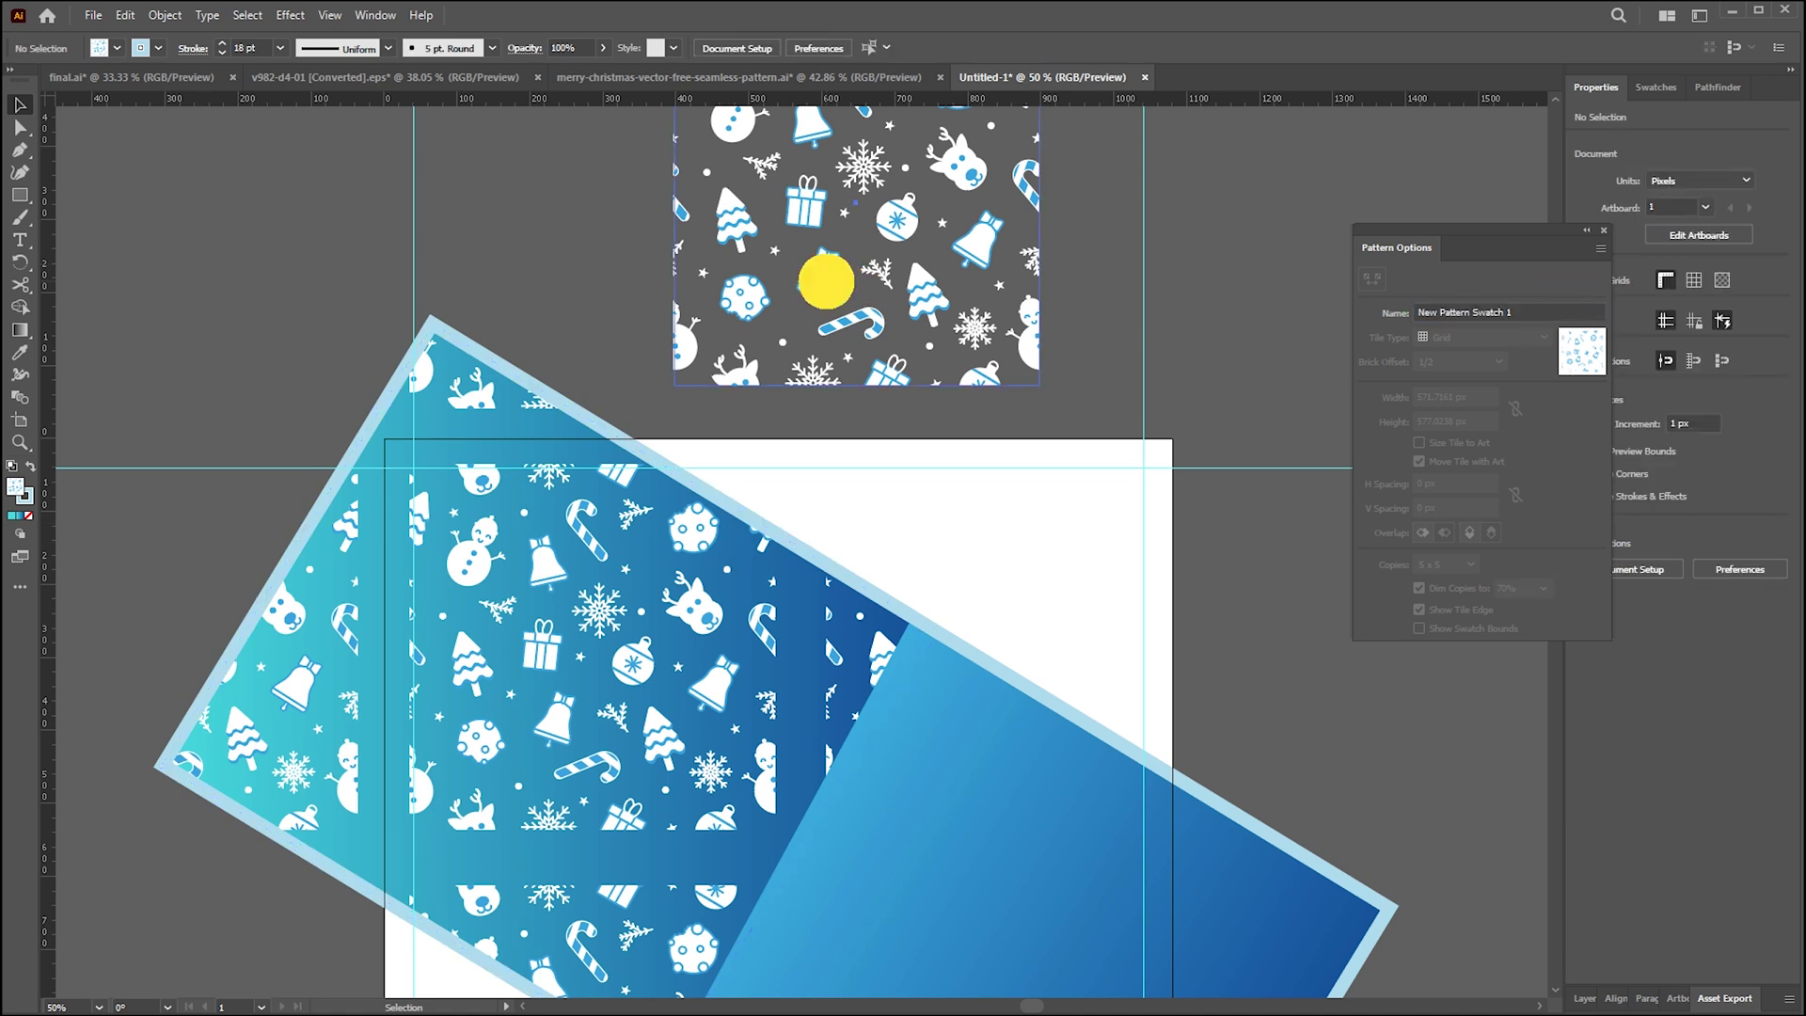
pyautogui.click(1450, 311)
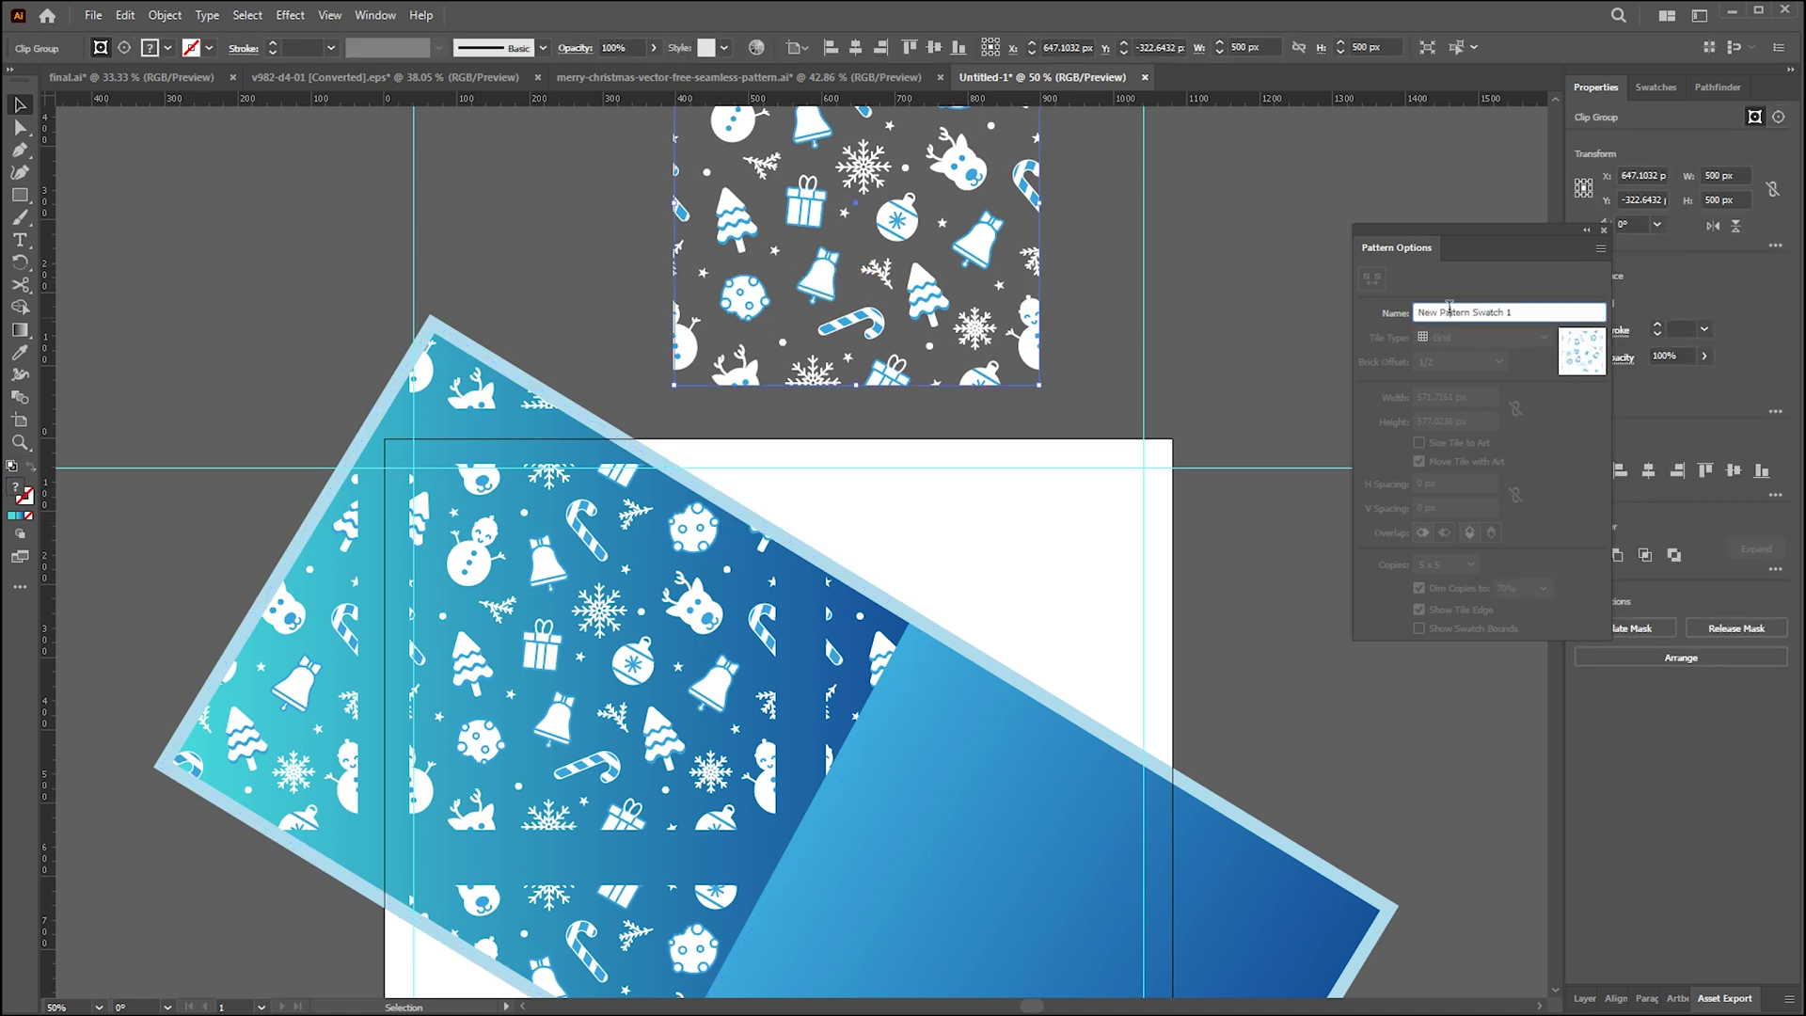
pyautogui.click(1601, 250)
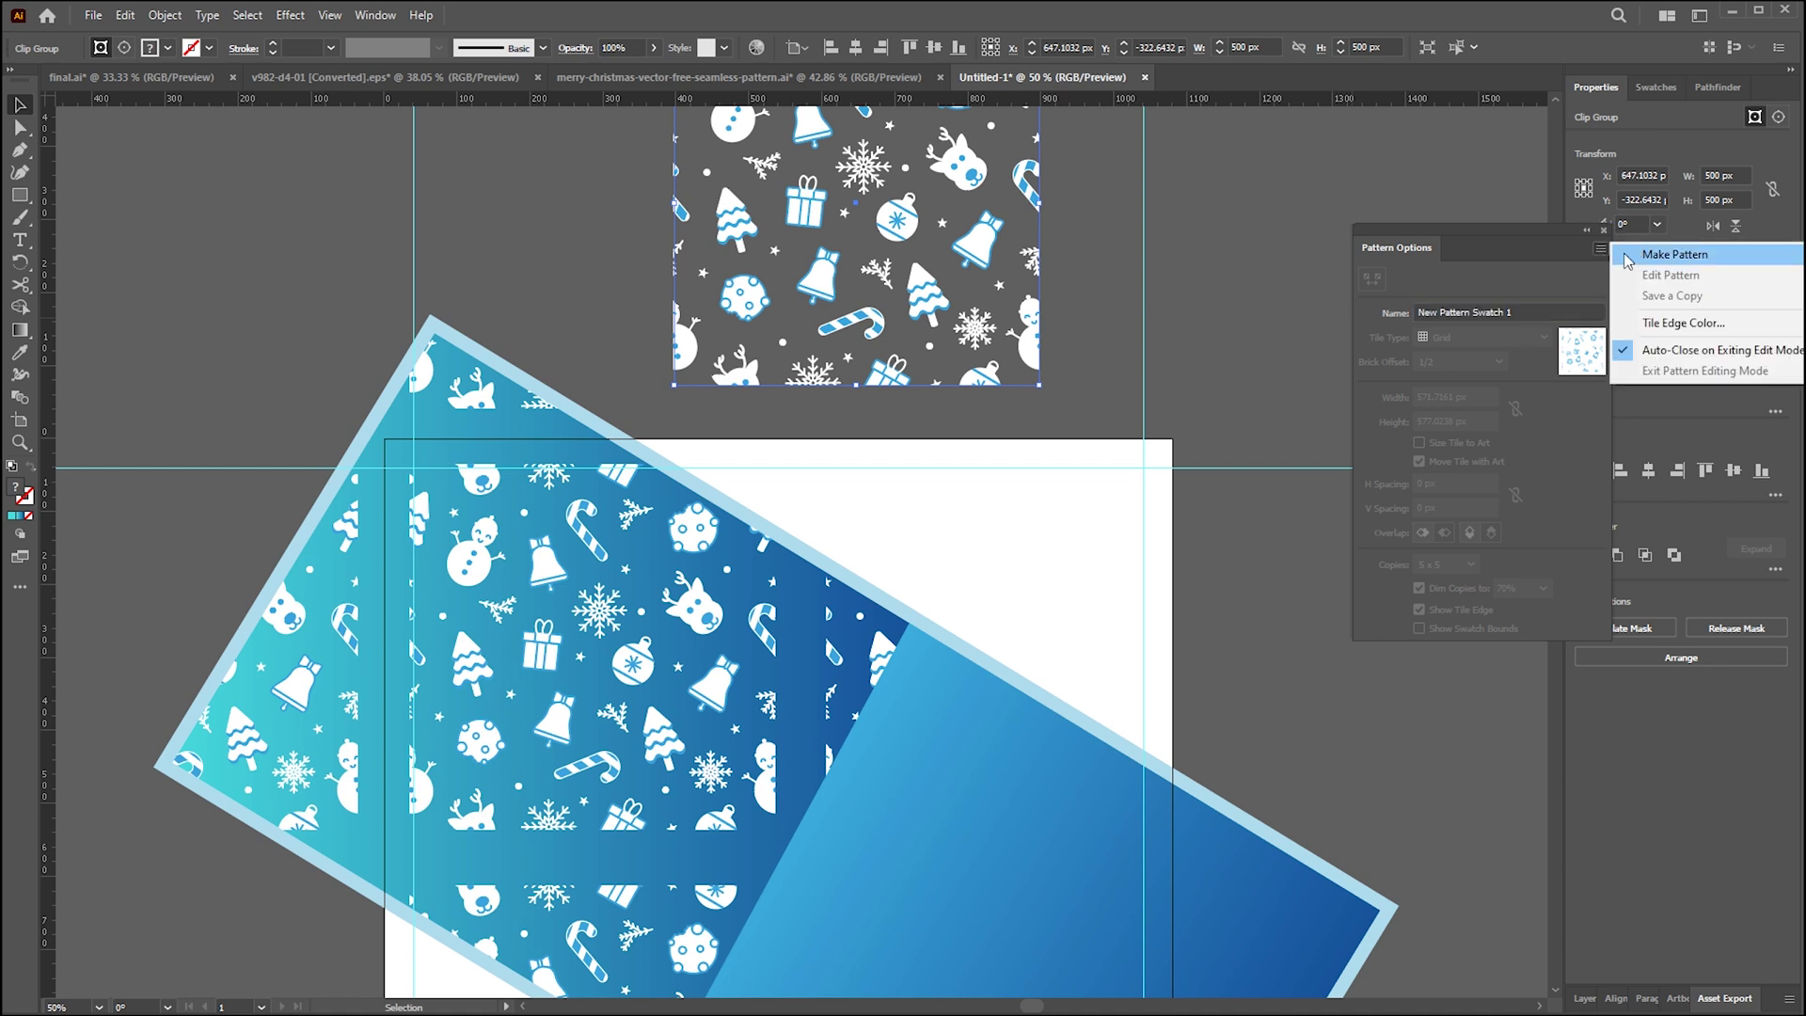
pyautogui.click(1627, 256)
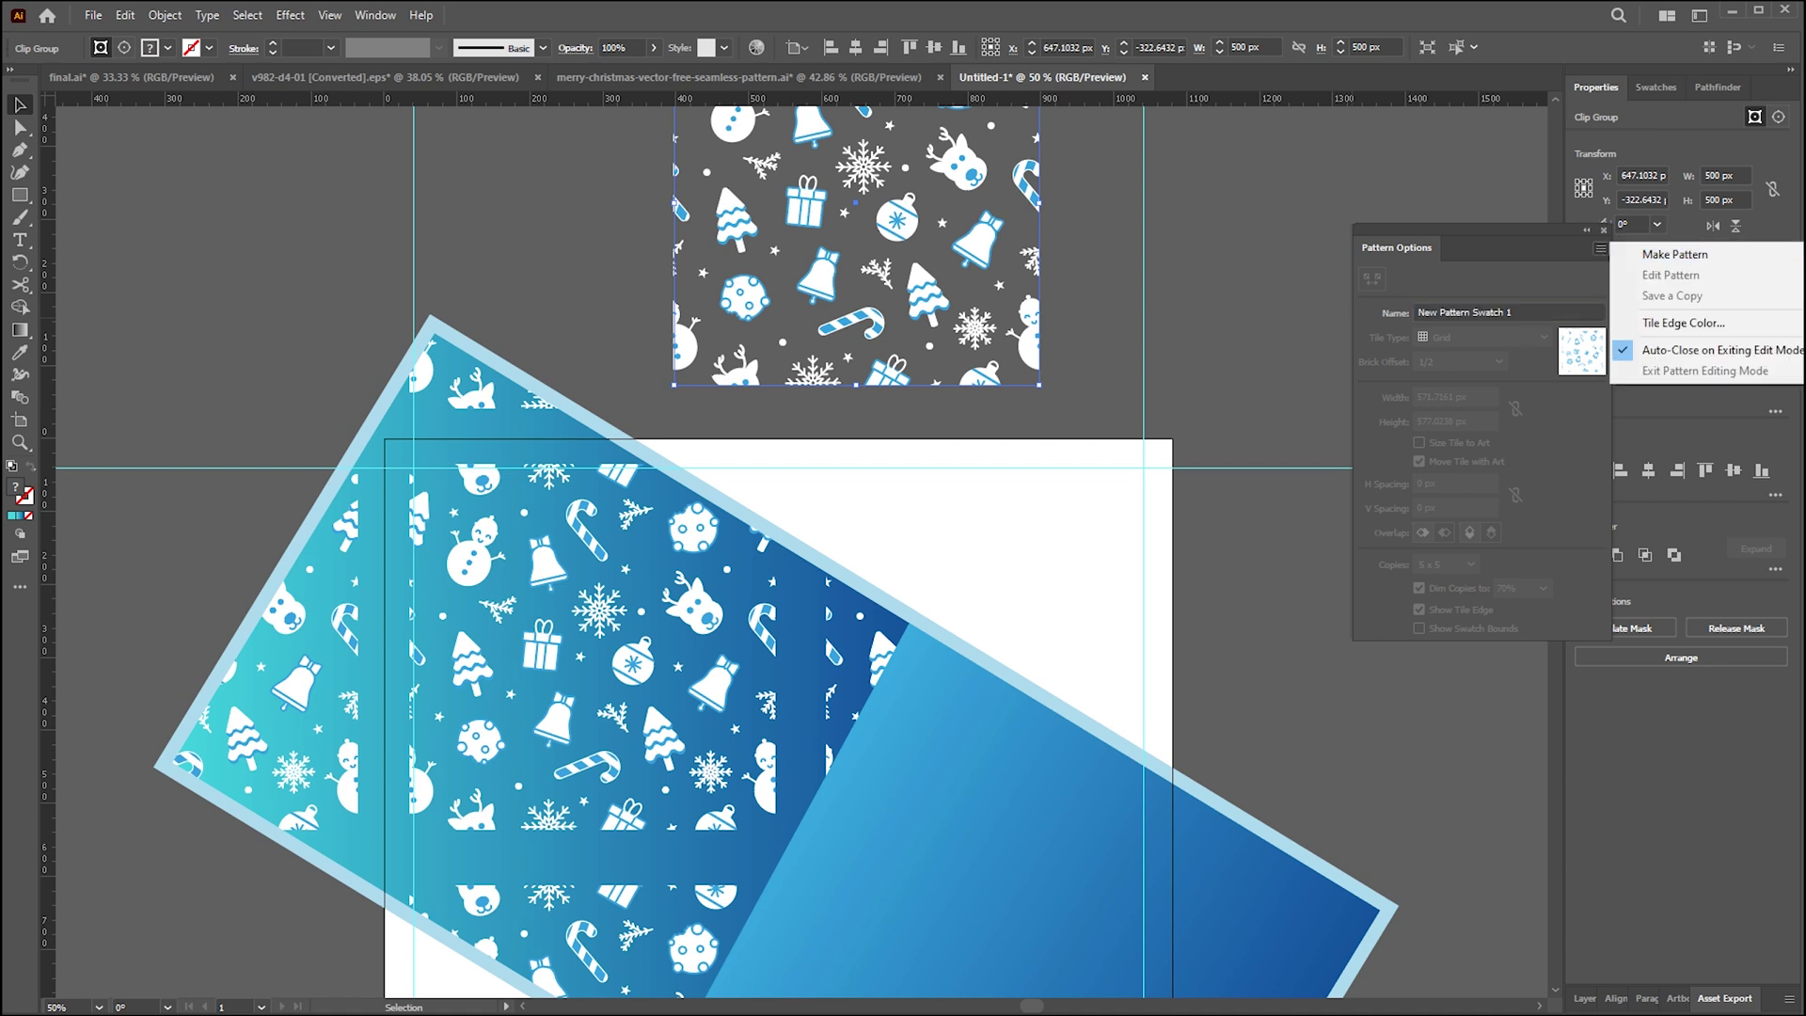
pyautogui.click(1600, 250)
pyautogui.click(1625, 276)
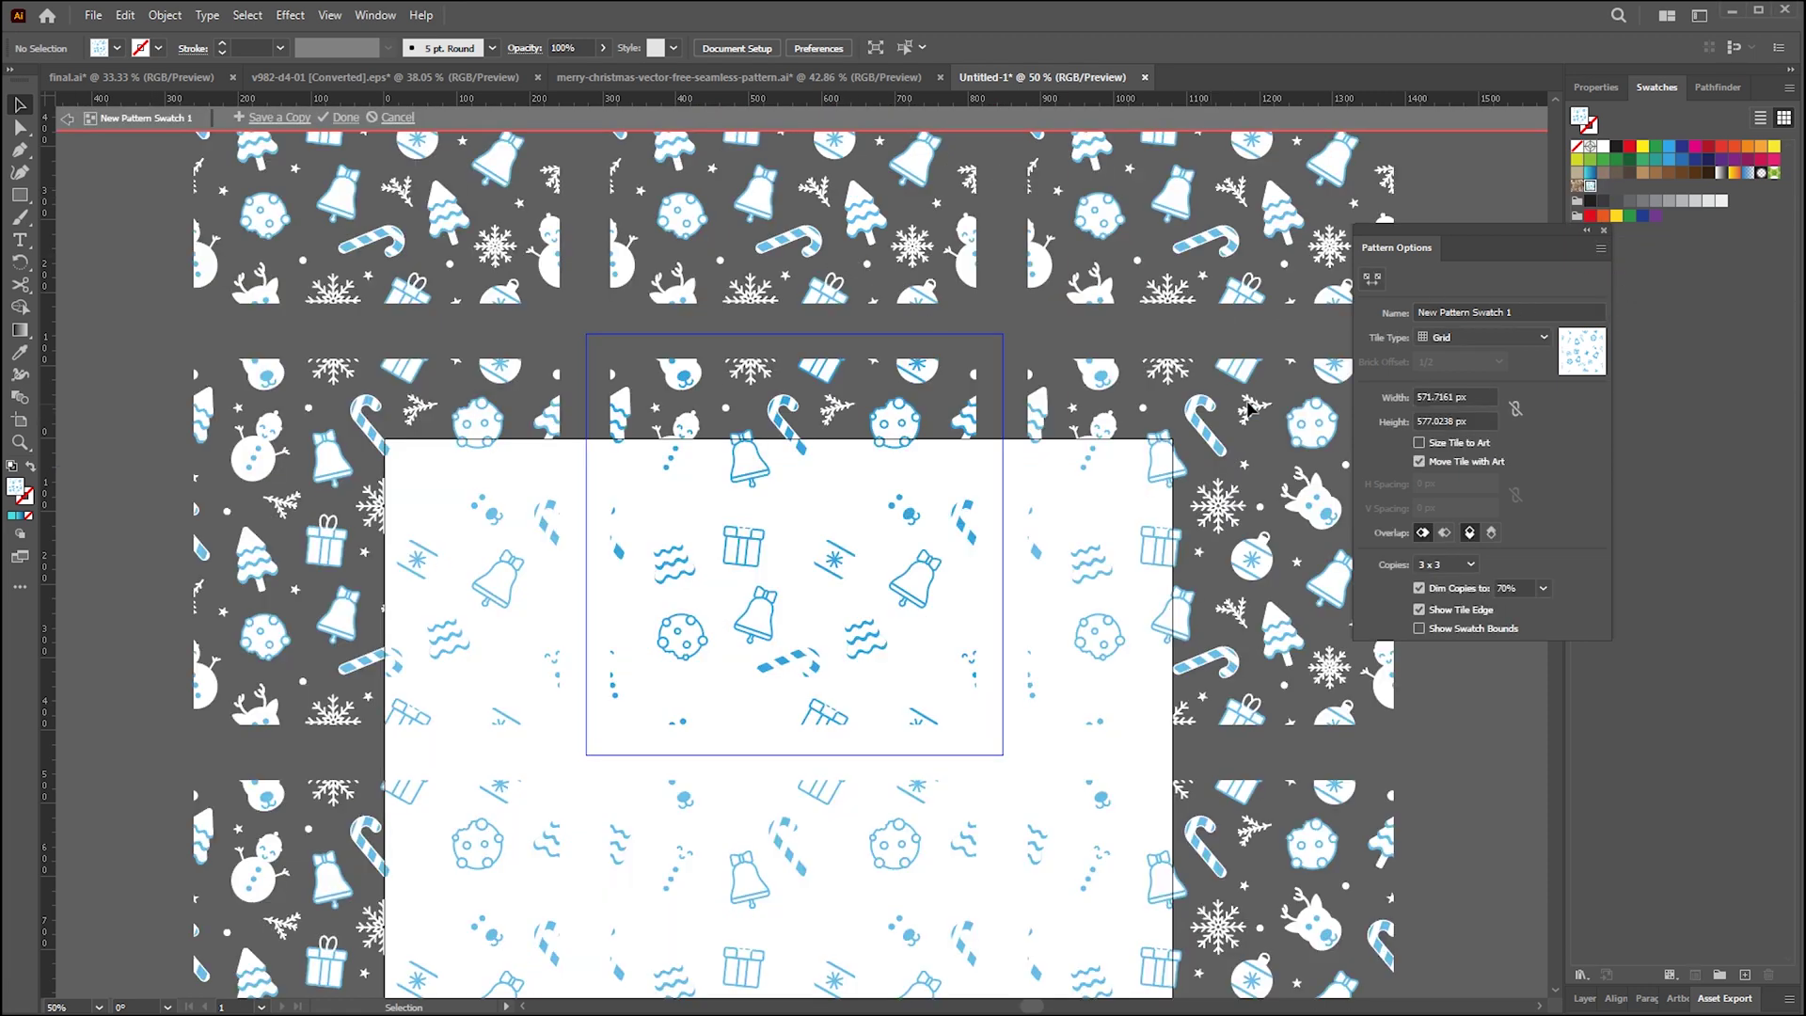
# - Try tile widths of 574 px and 400 px for the Christmas pattern swatch
pyautogui.click(1449, 397)
pyautogui.write('574')
pyautogui.press('Return')
pyautogui.doubleClick(1416, 396)
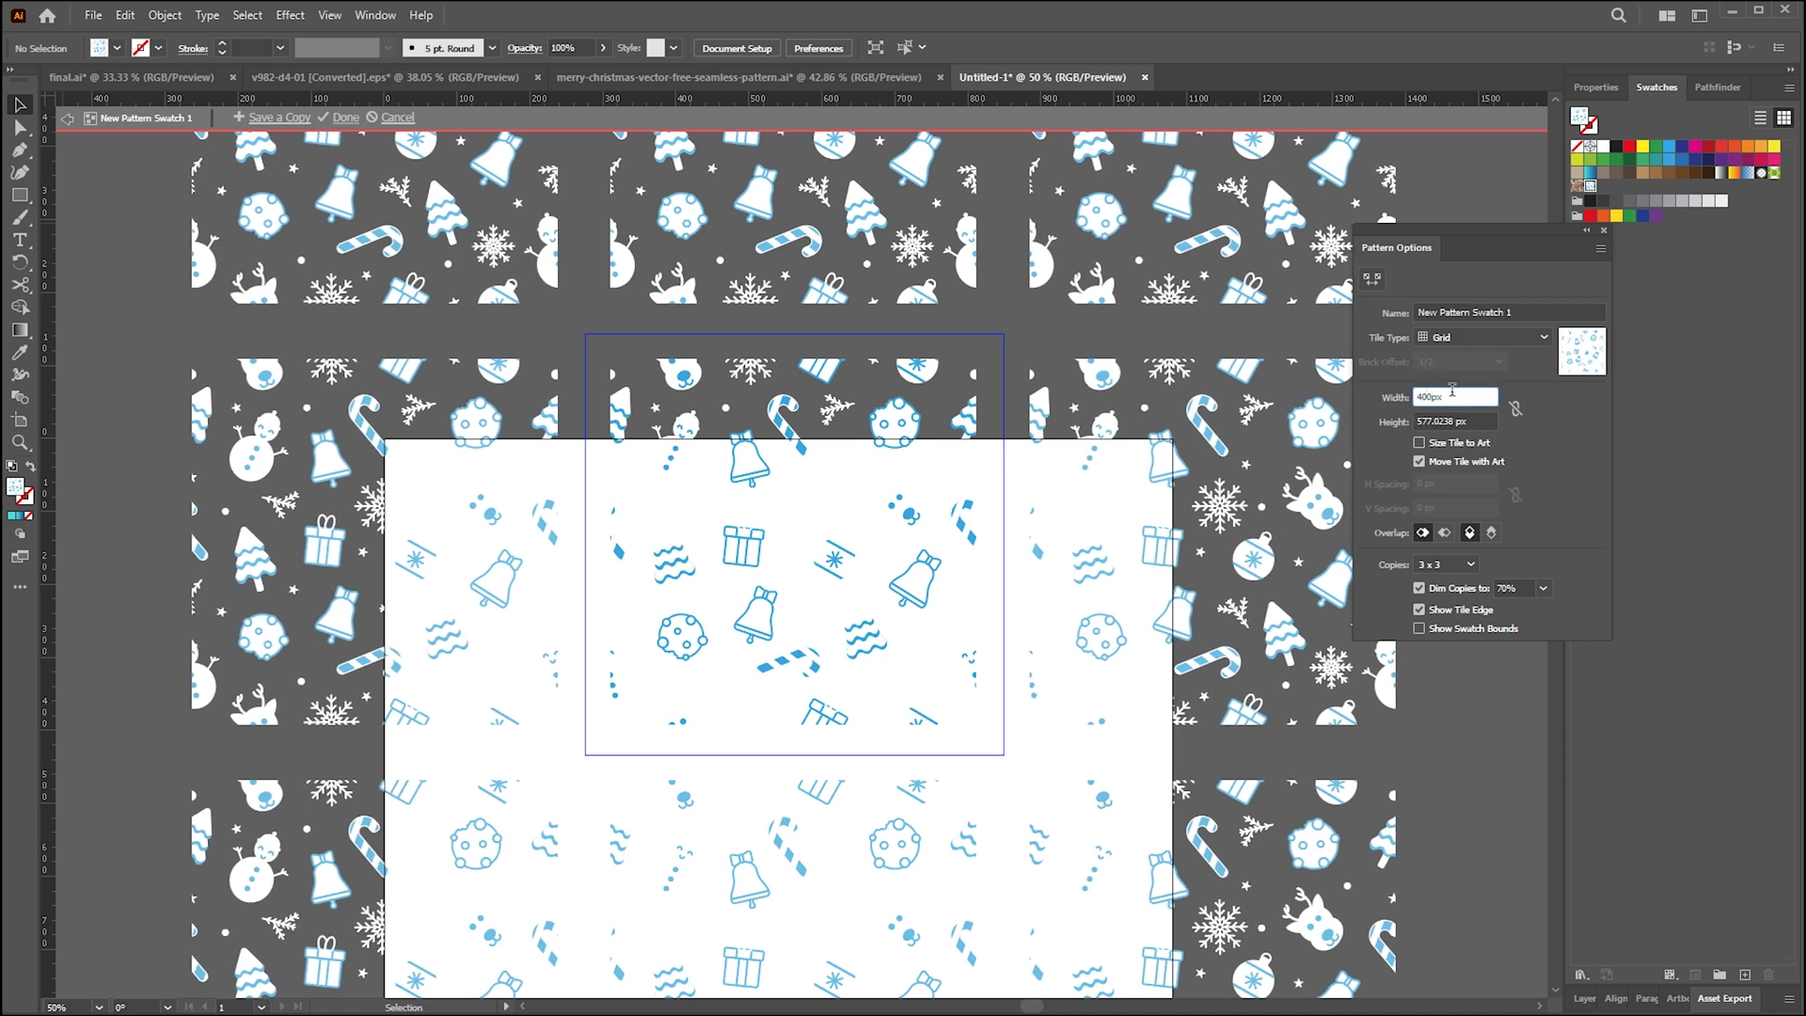
pyautogui.write('400')
pyautogui.click(1484, 423)
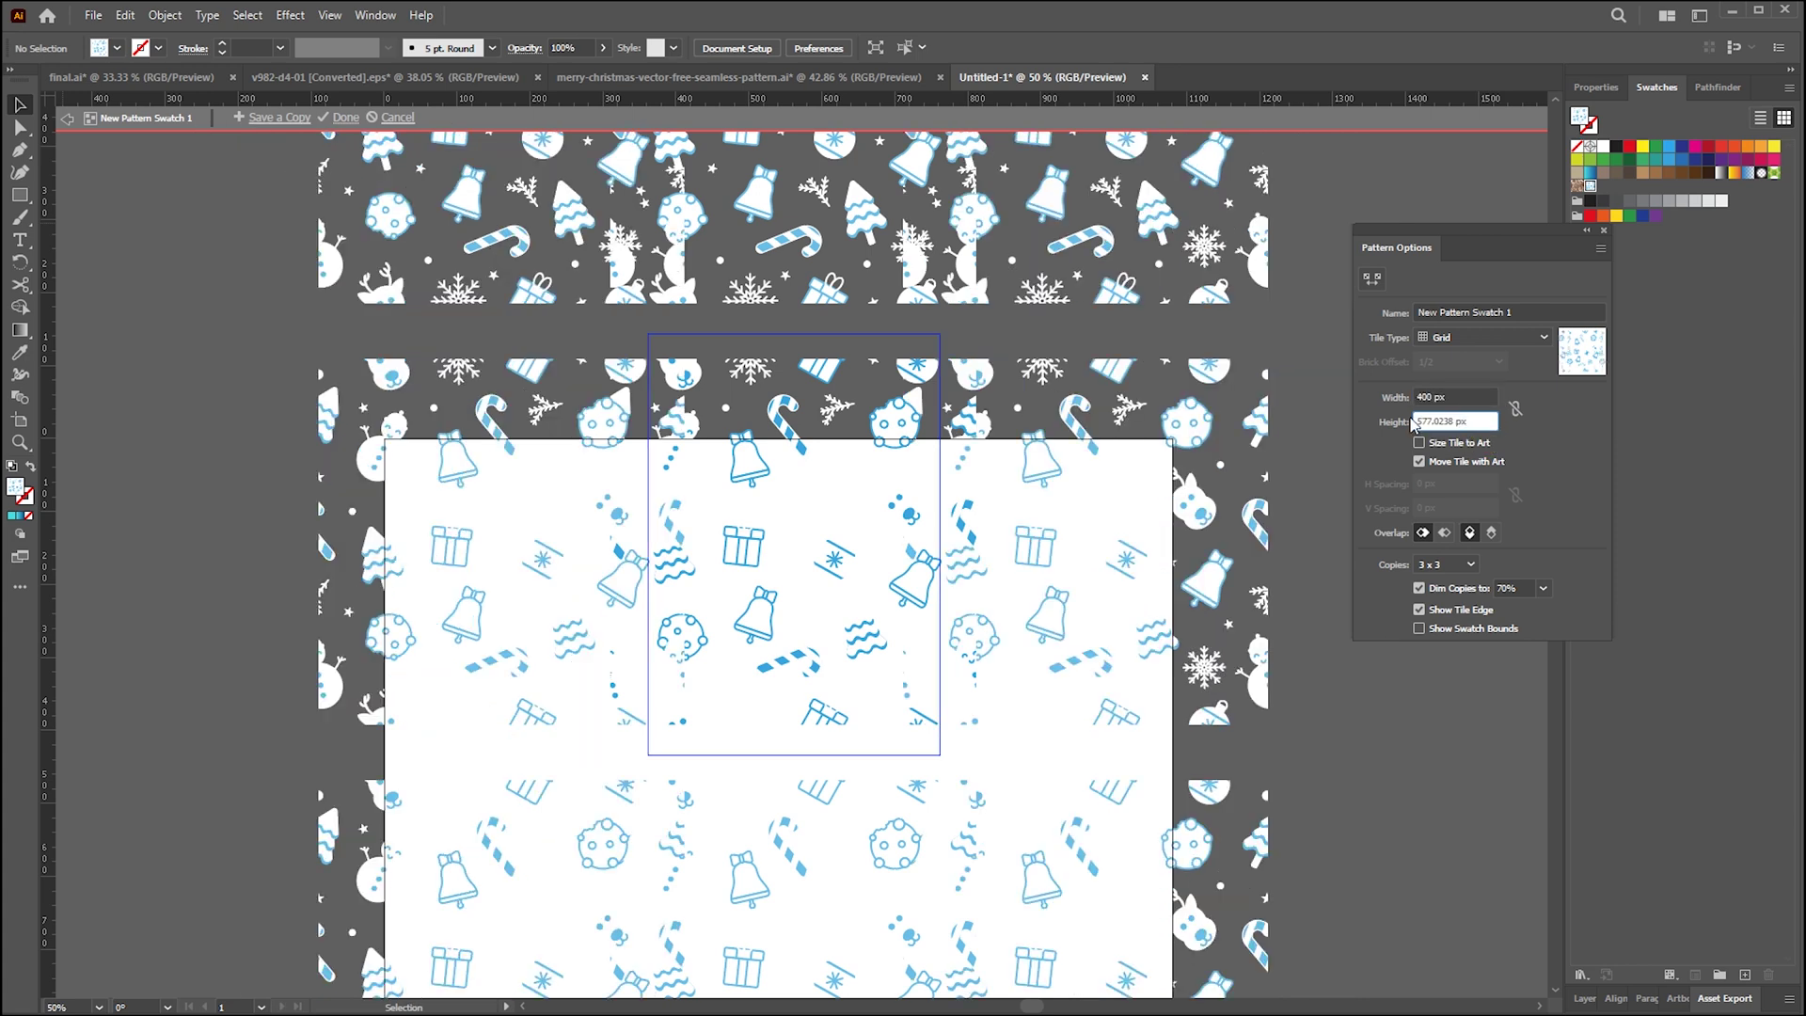
# - Set the pattern tile's width and height to 500 px each, and finish pattern editing
pyautogui.doubleClick(1425, 398)
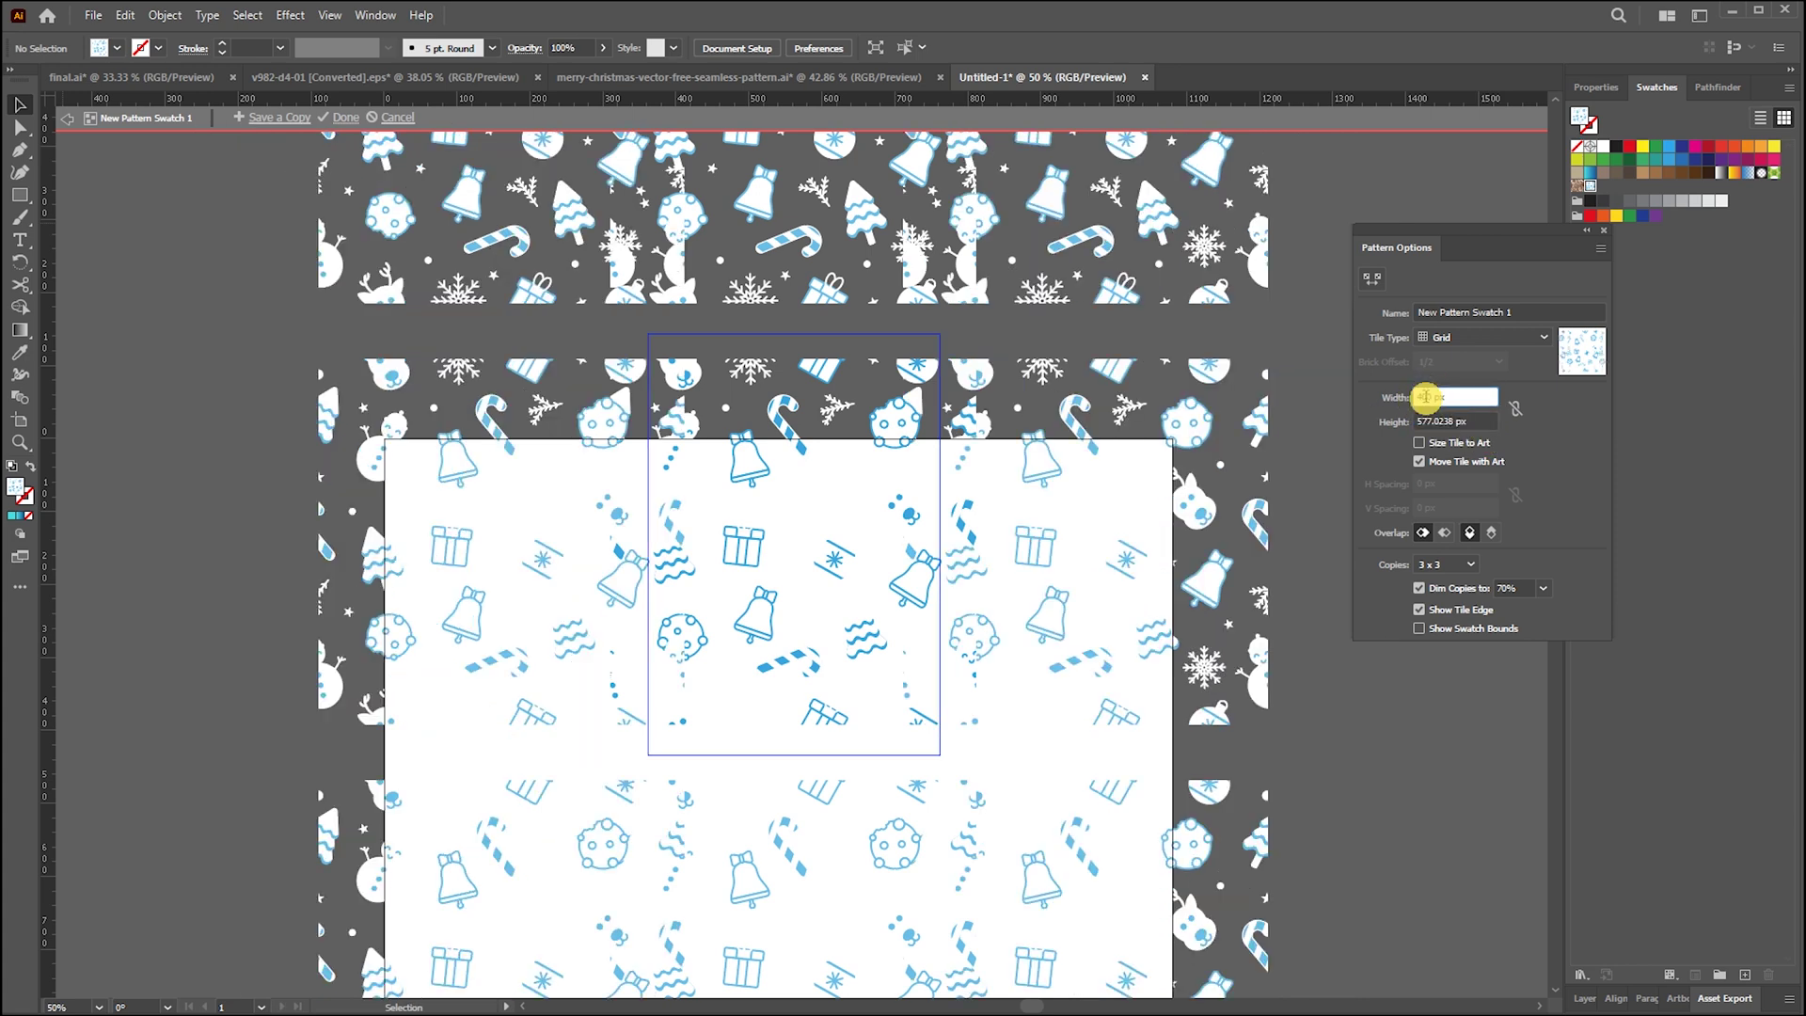
pyautogui.write('500')
pyautogui.click(1460, 420)
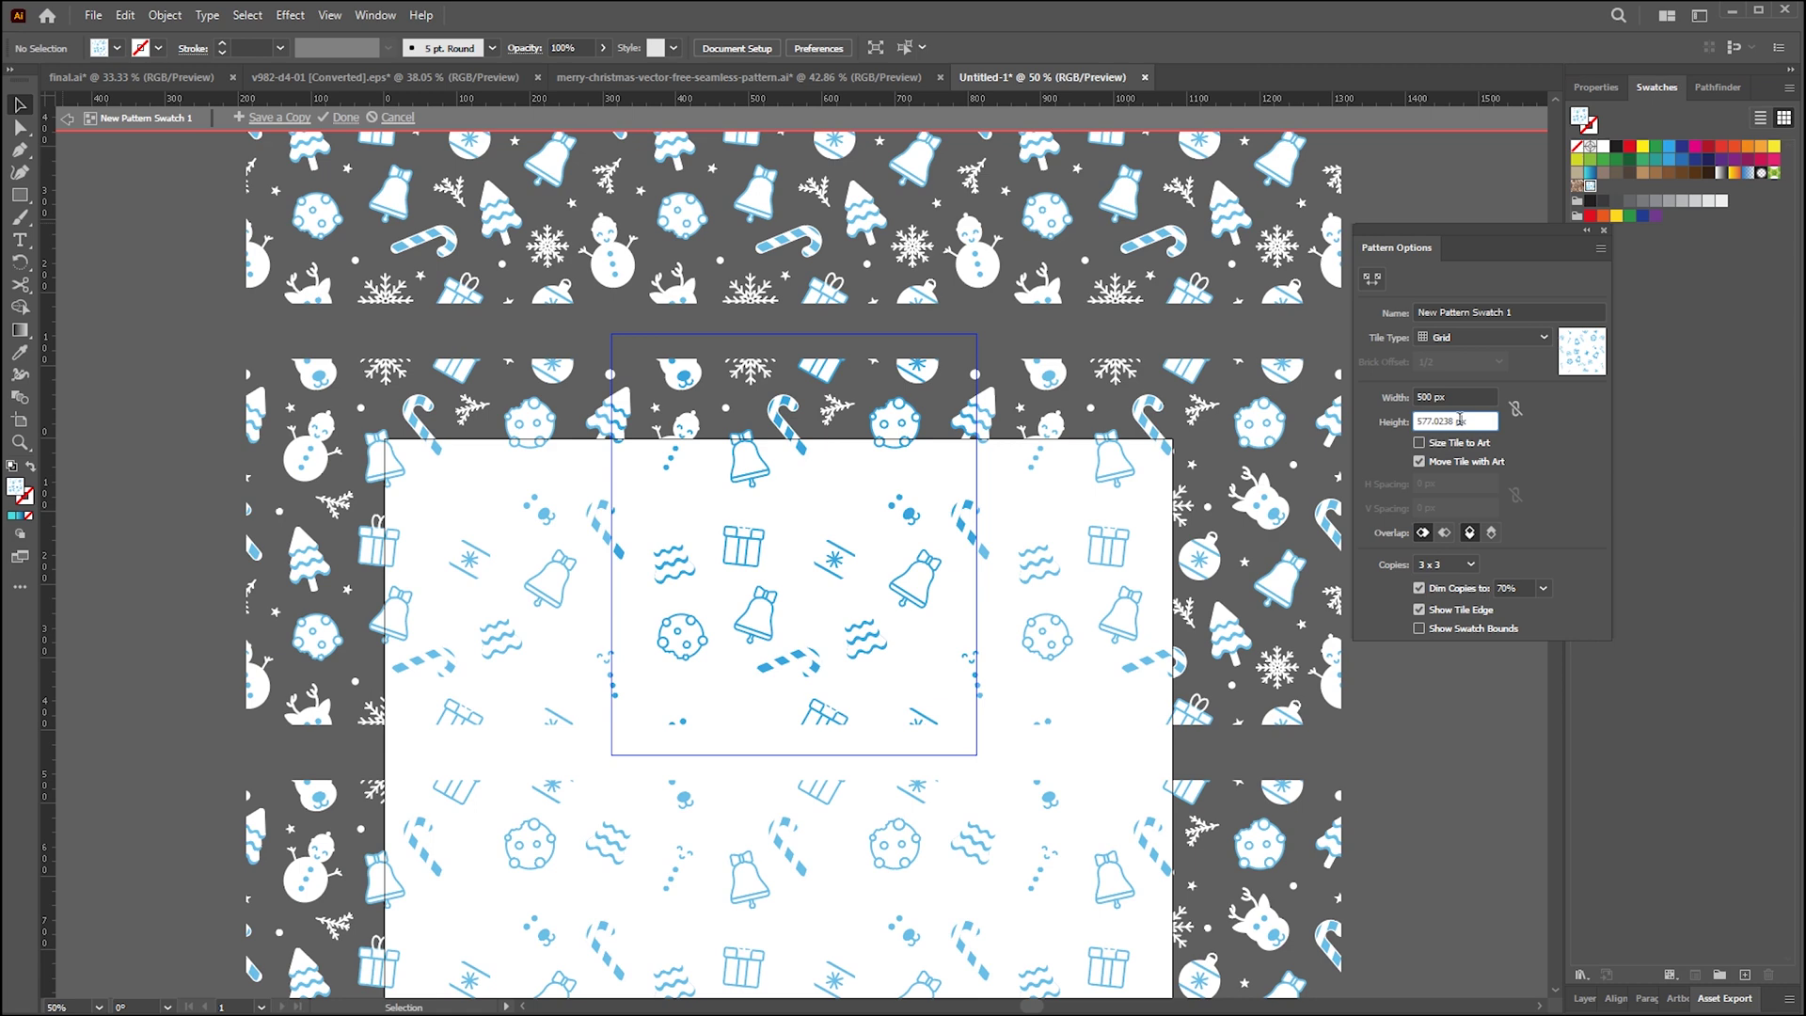
pyautogui.doubleClick(1426, 422)
pyautogui.write('500')
pyautogui.click(1448, 395)
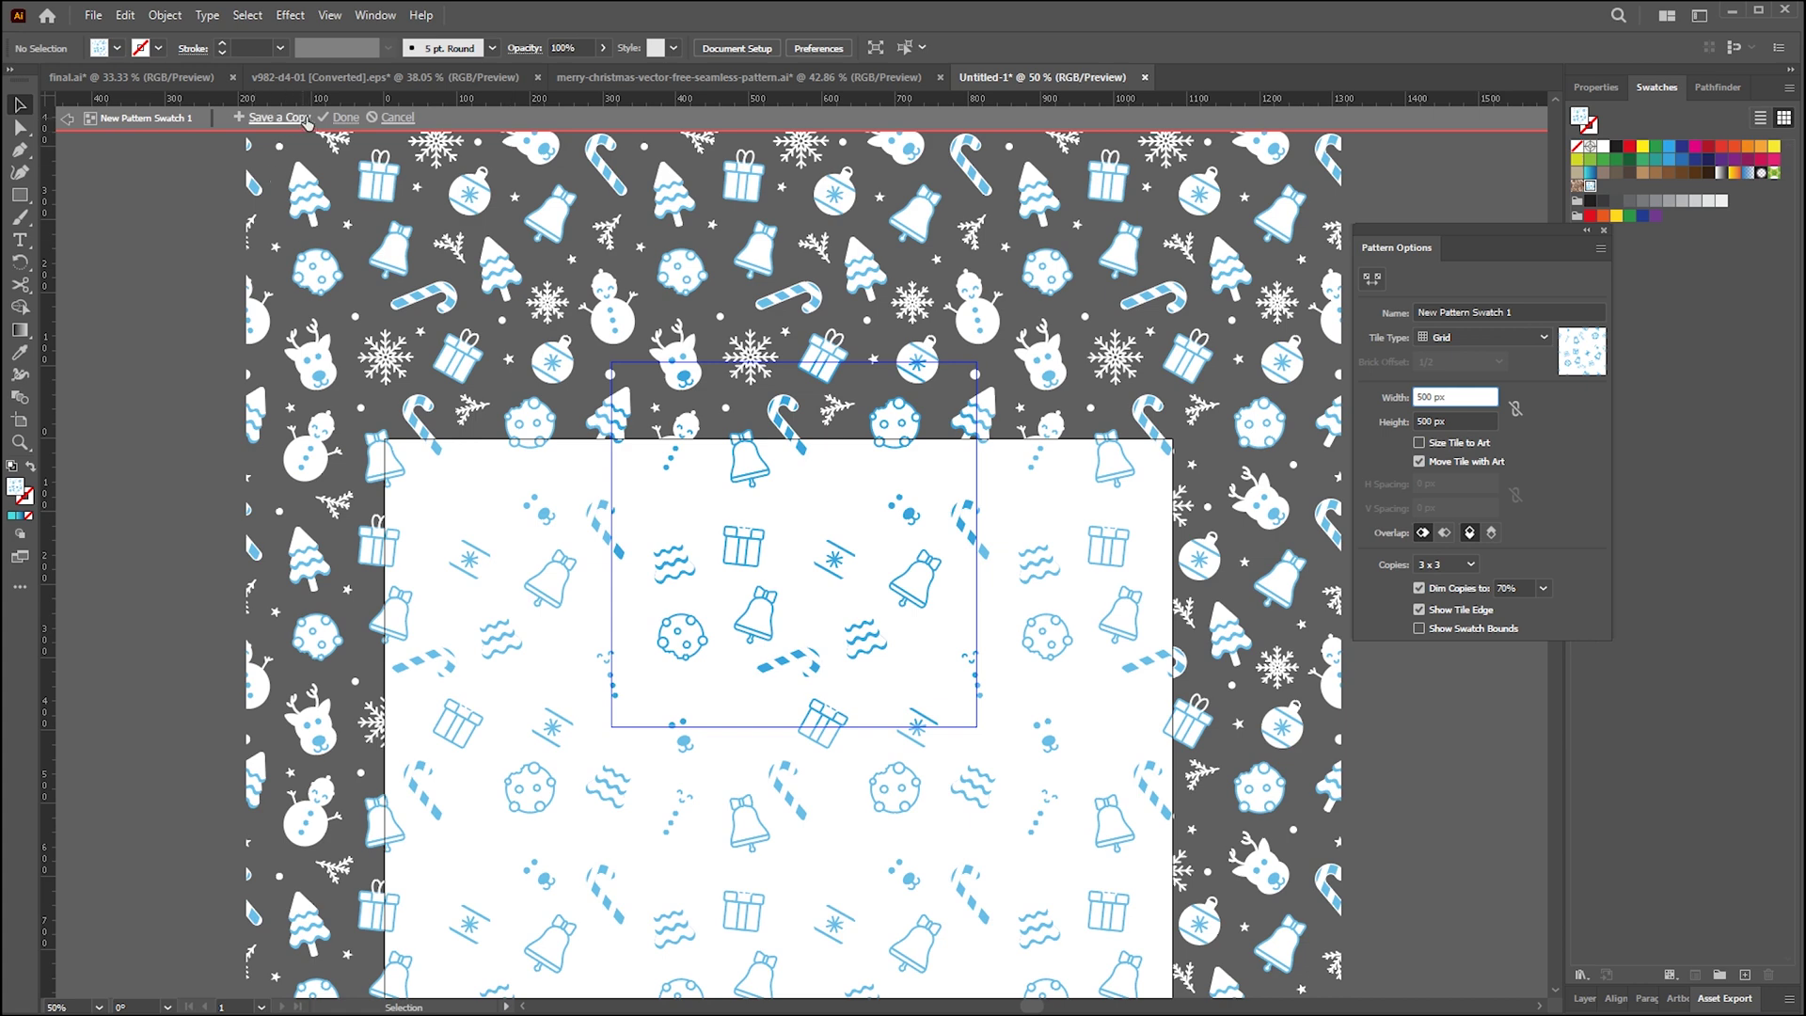
pyautogui.click(341, 117)
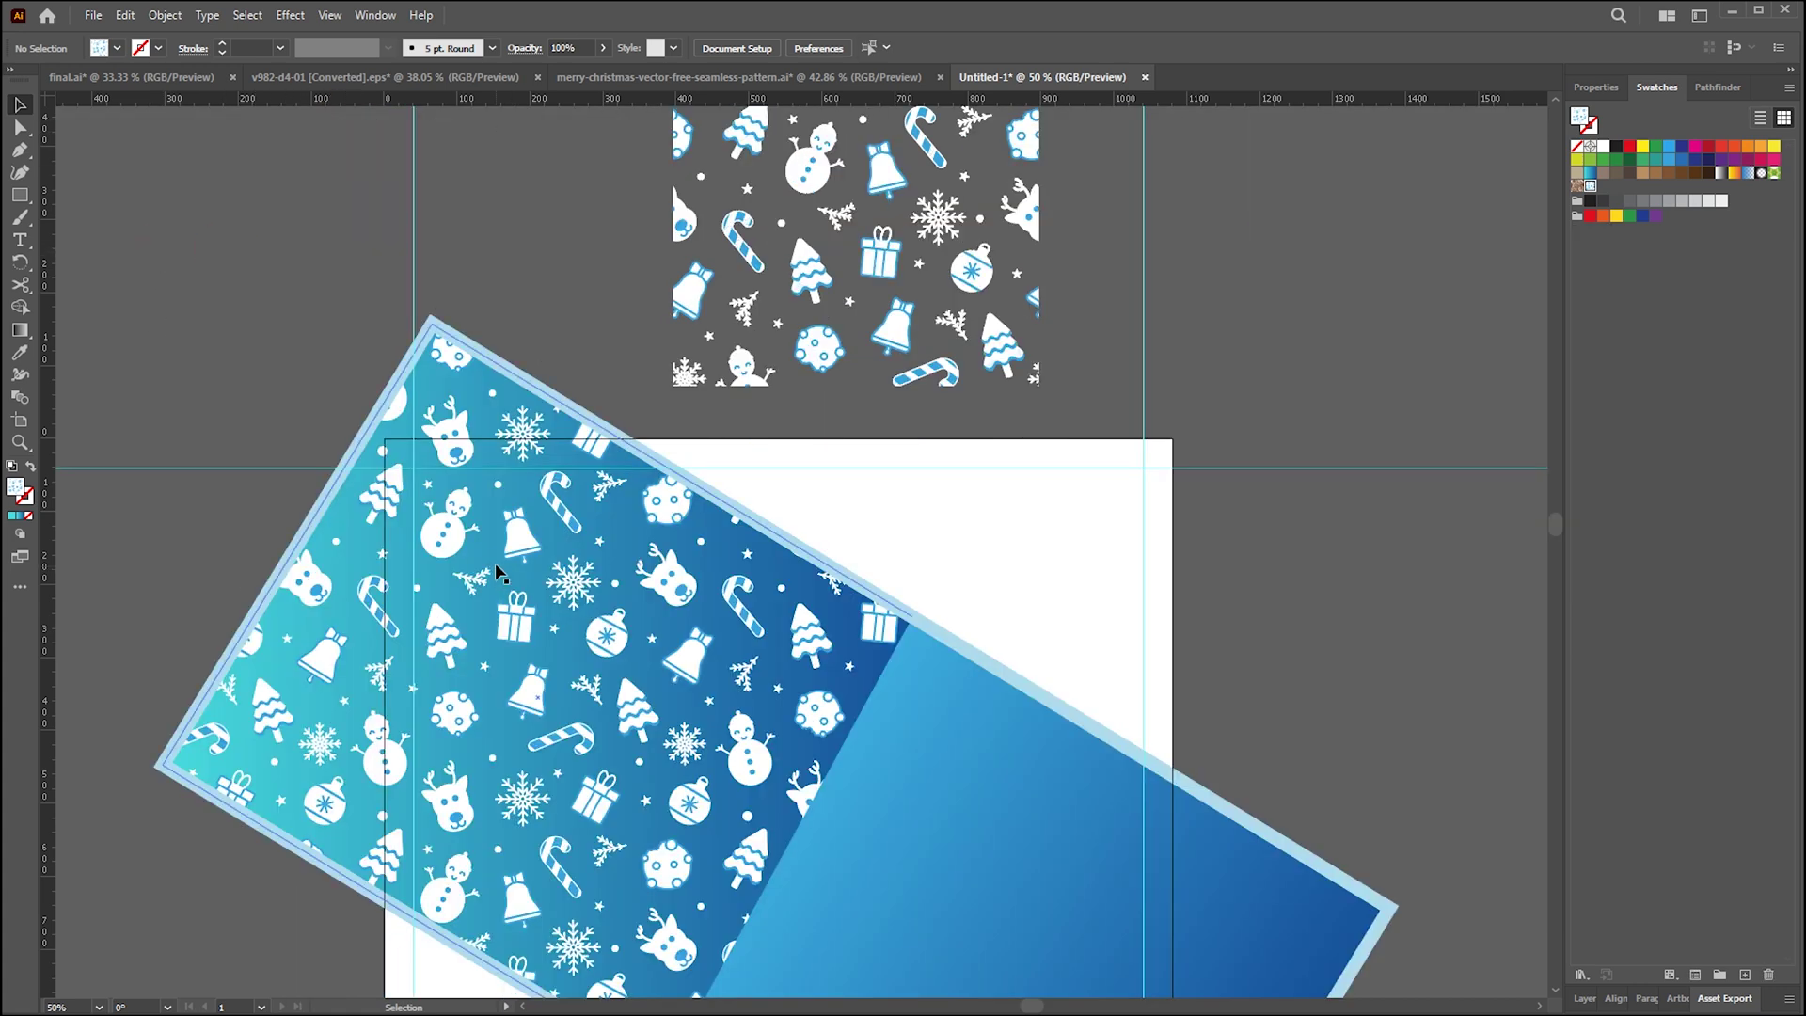
# - Try the Darken, Multiply and Overlay blending modes on the pattern overlay of the upper-left half
pyautogui.click(576, 583)
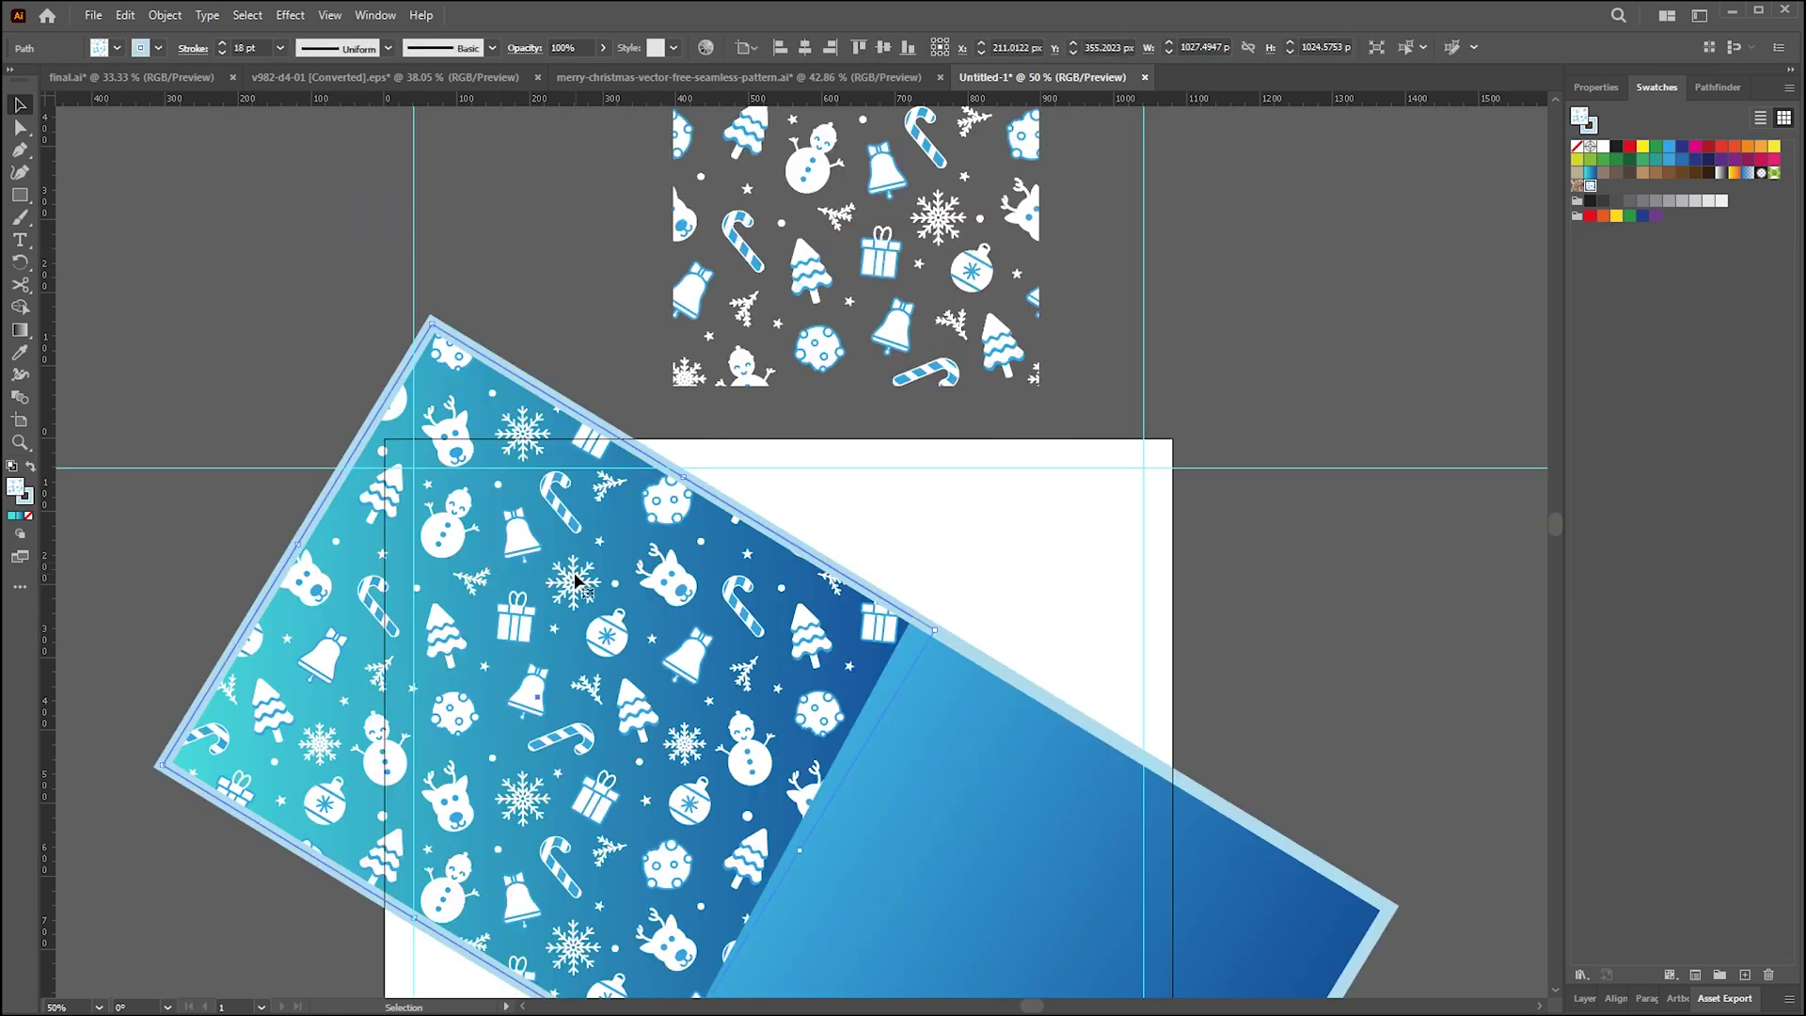
pyautogui.click(1596, 88)
pyautogui.moveTo(677, 601); pyautogui.dragTo(704, 550)
pyautogui.hotkey('ctrl', 'z')
pyautogui.click(1615, 358)
pyautogui.click(1467, 391)
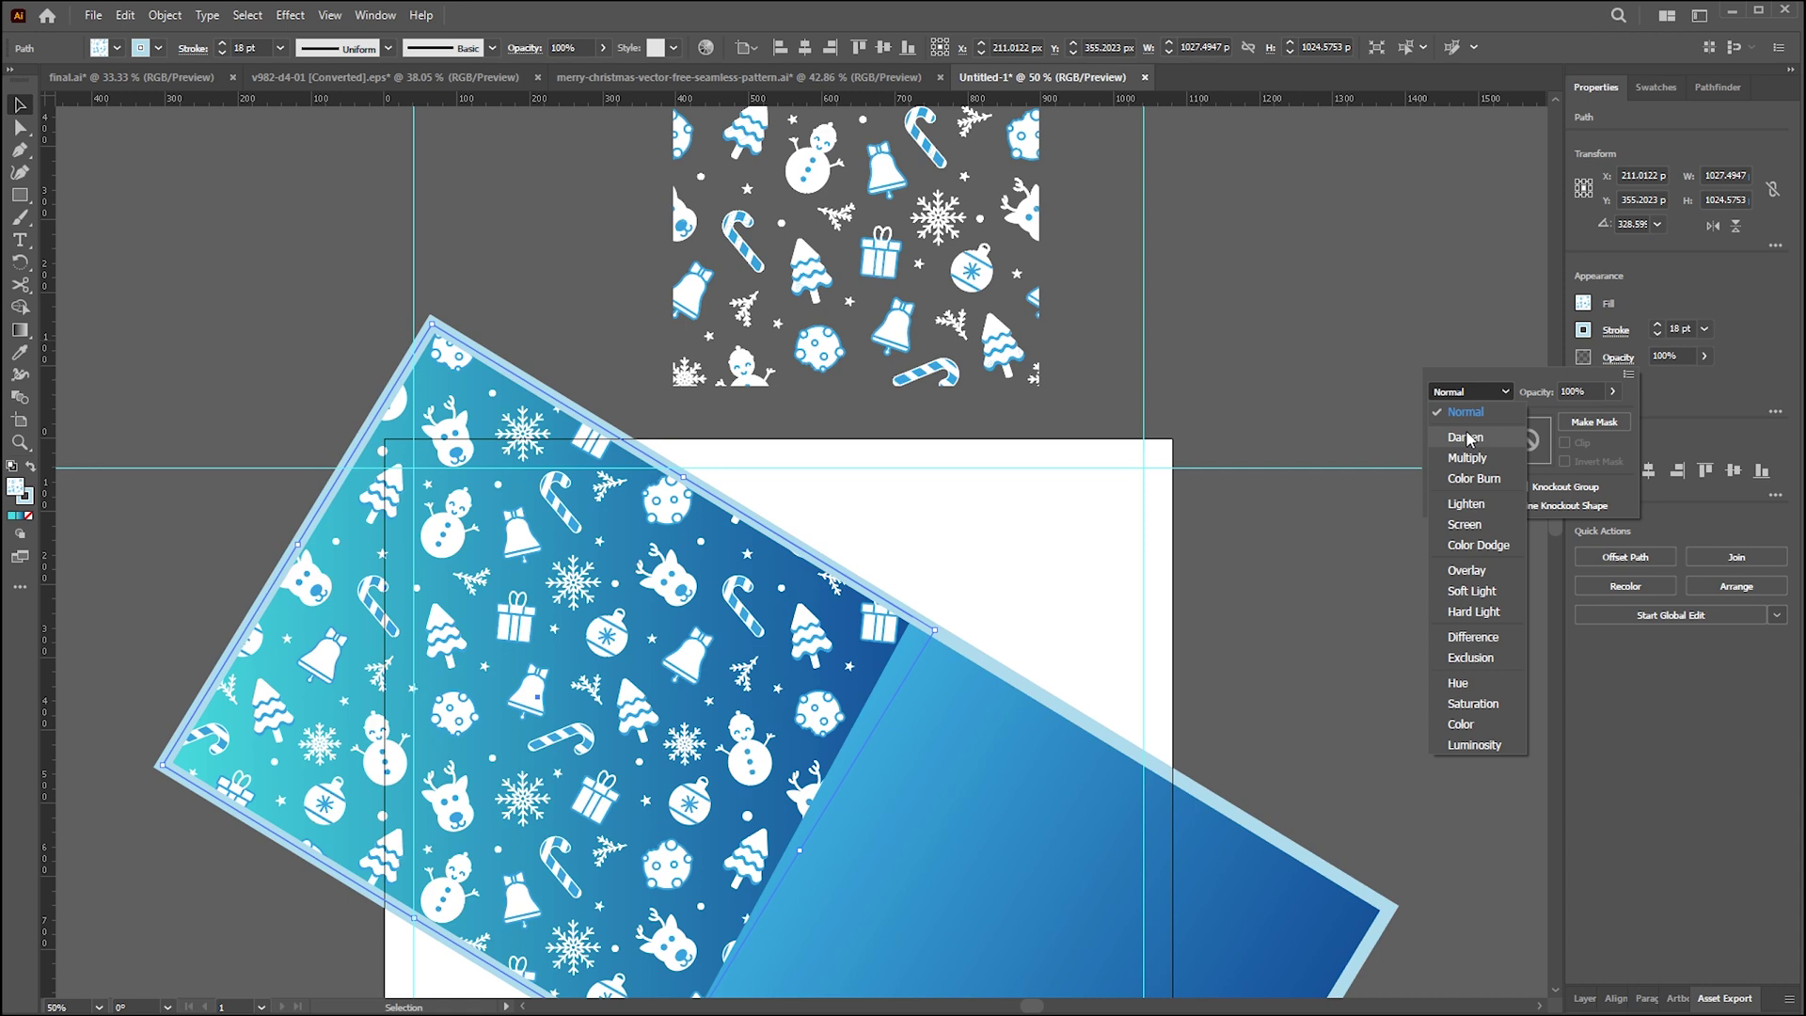
pyautogui.click(1468, 438)
pyautogui.click(1467, 391)
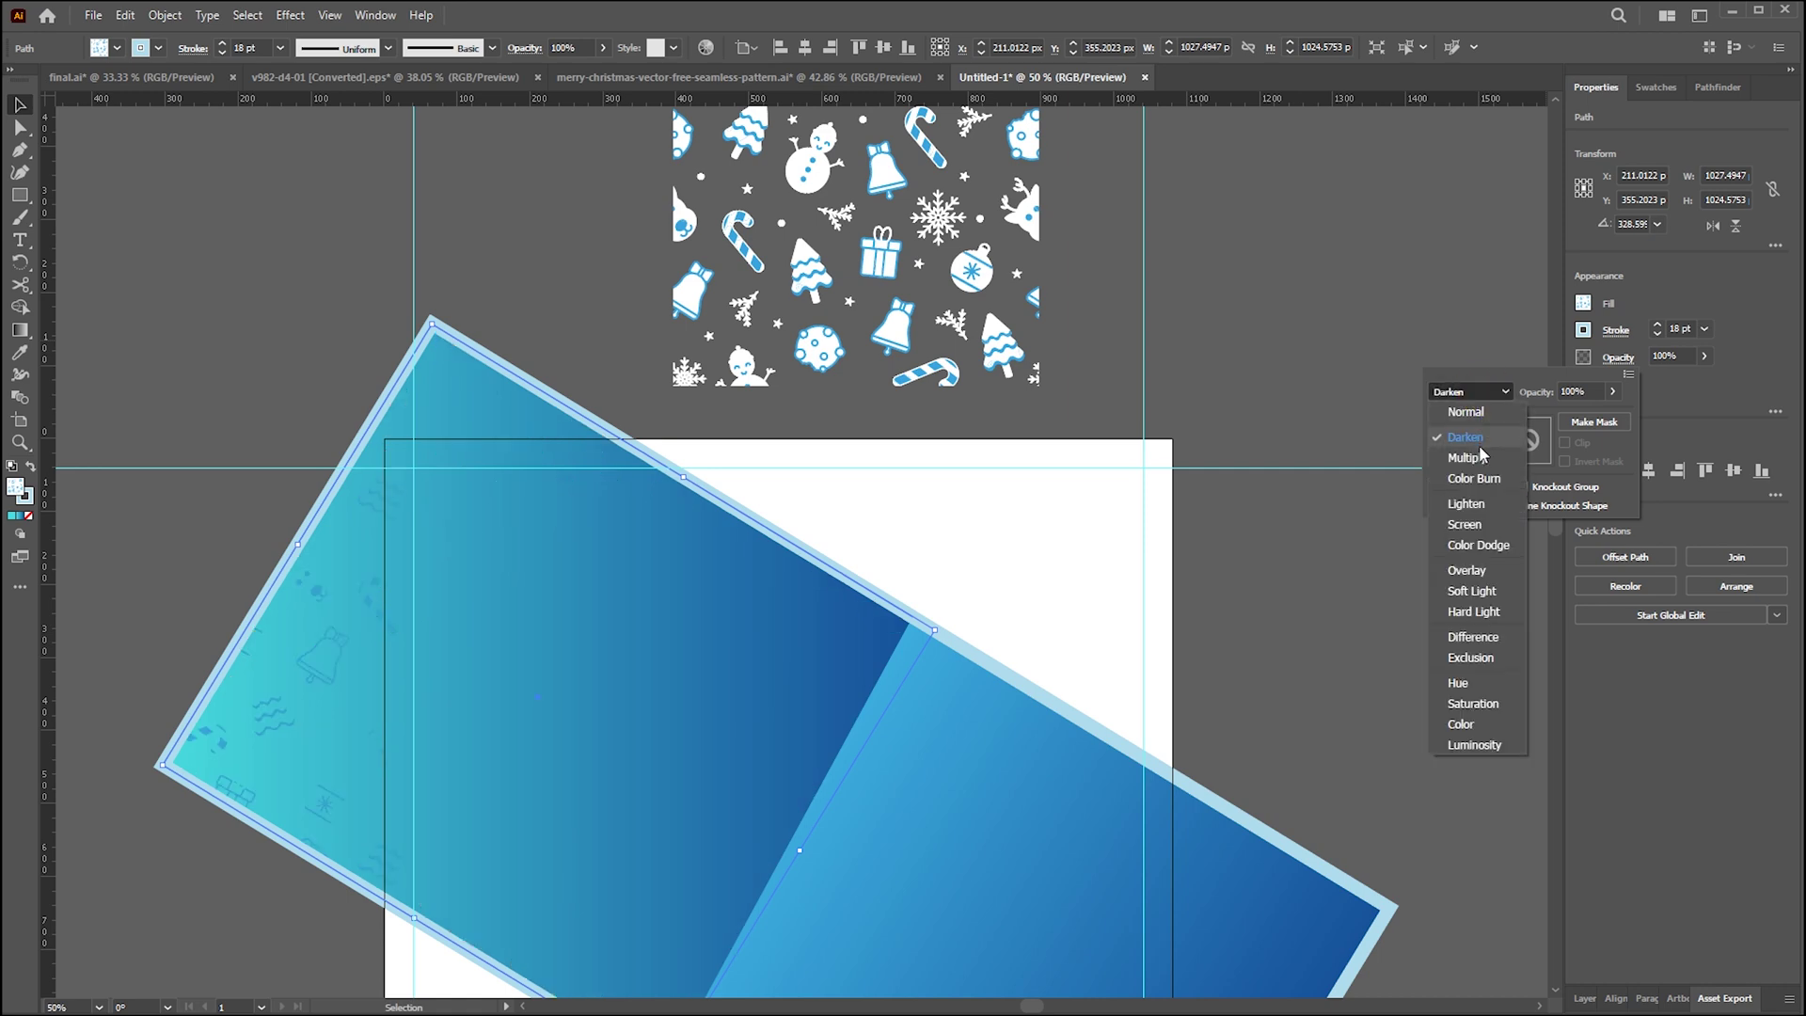
pyautogui.click(1481, 456)
pyautogui.click(1477, 390)
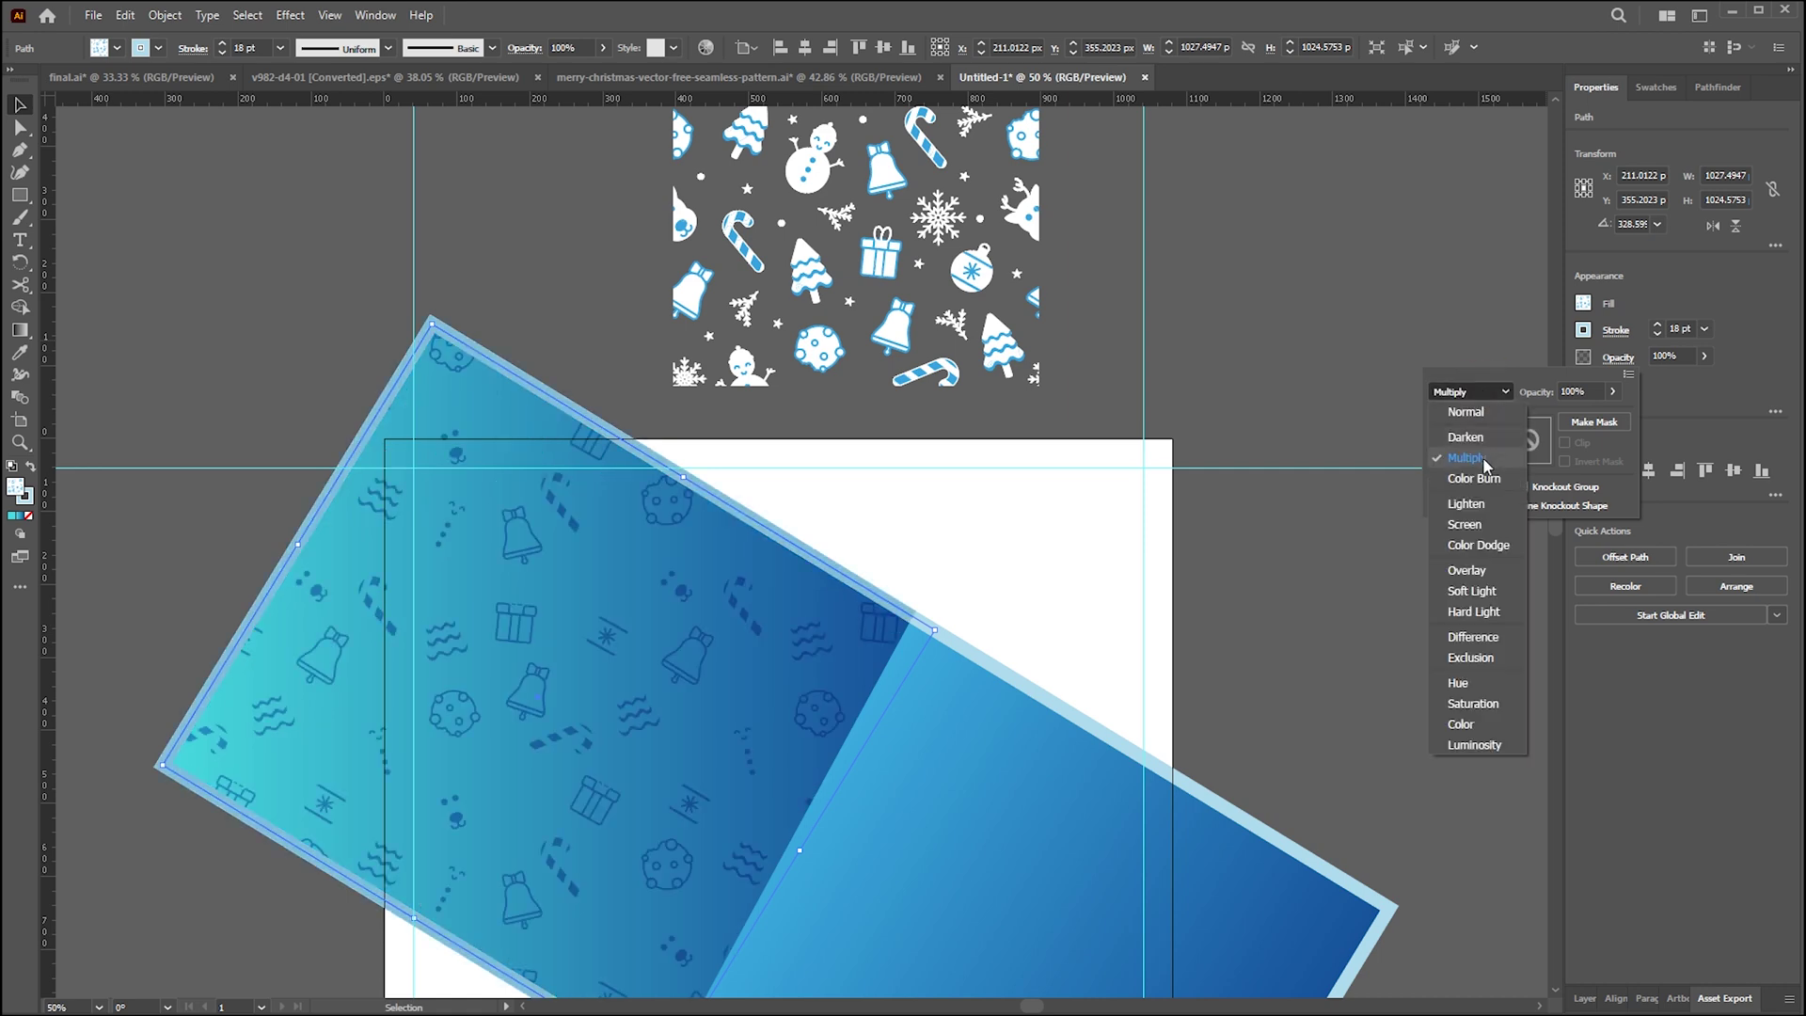
pyautogui.click(1474, 571)
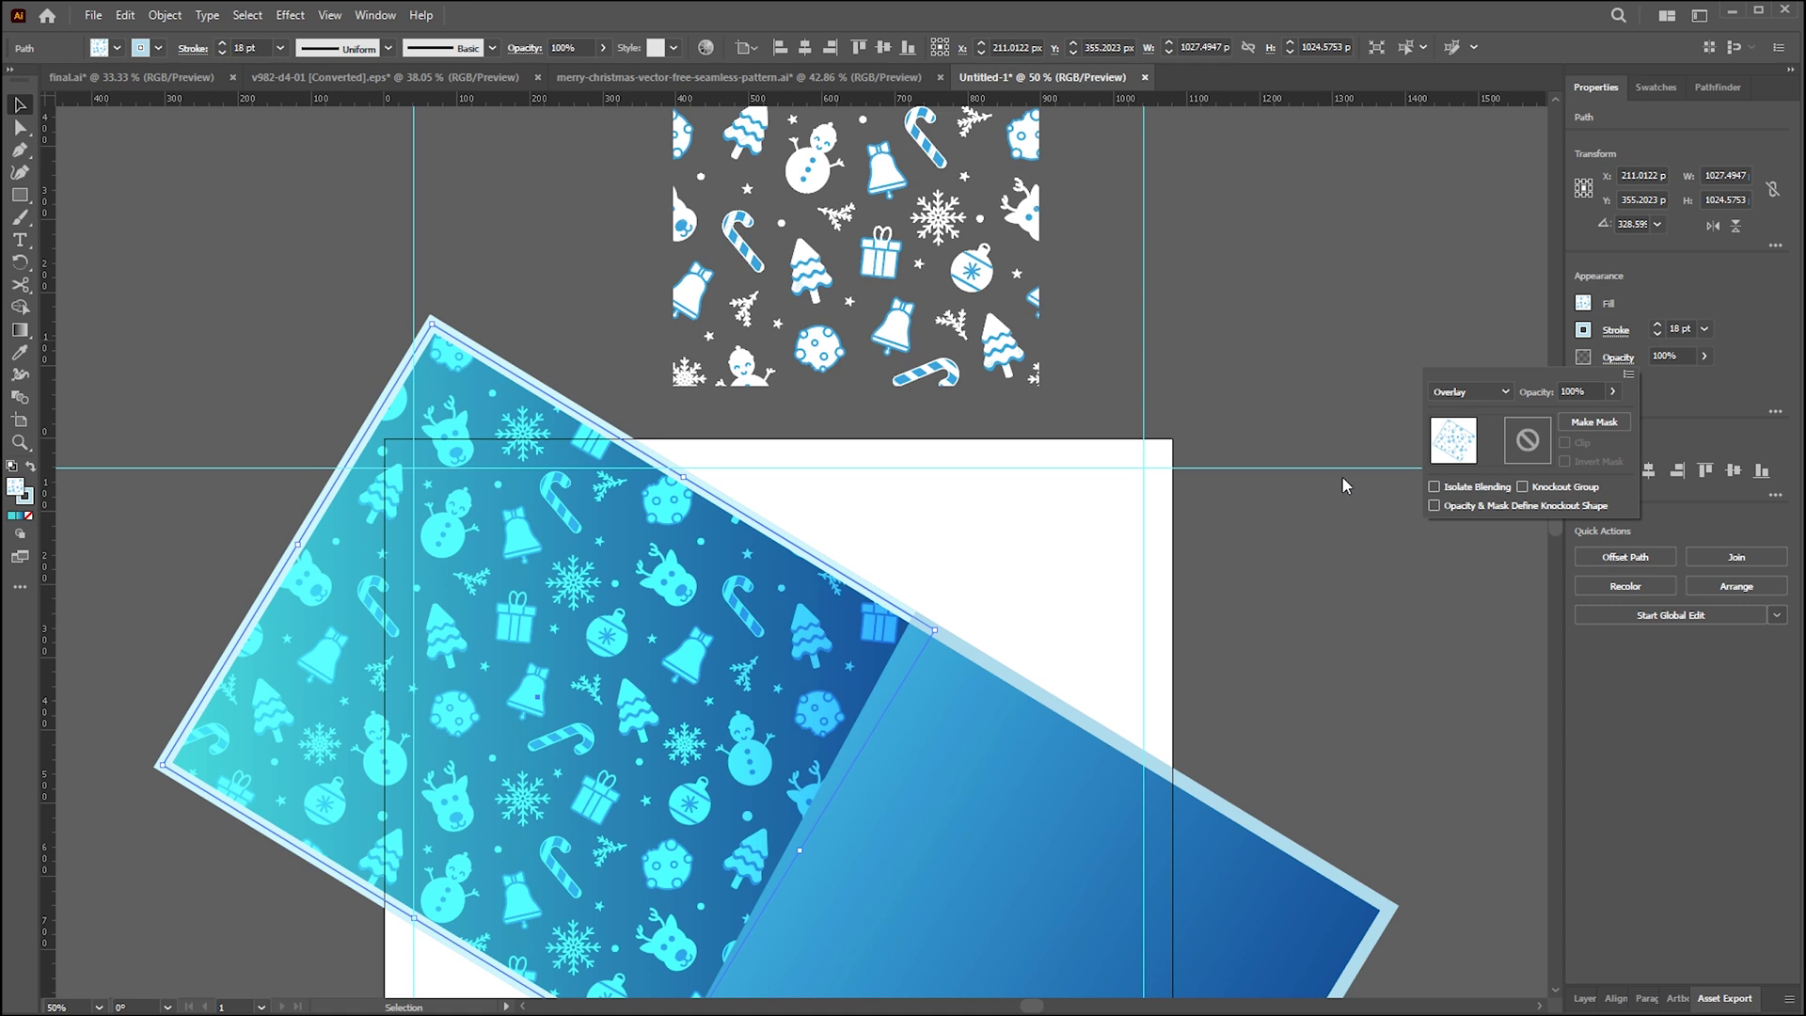
# - Set the pattern overlay's blending mode to Soft Light, and deselect it
pyautogui.click(1466, 391)
pyautogui.click(1453, 591)
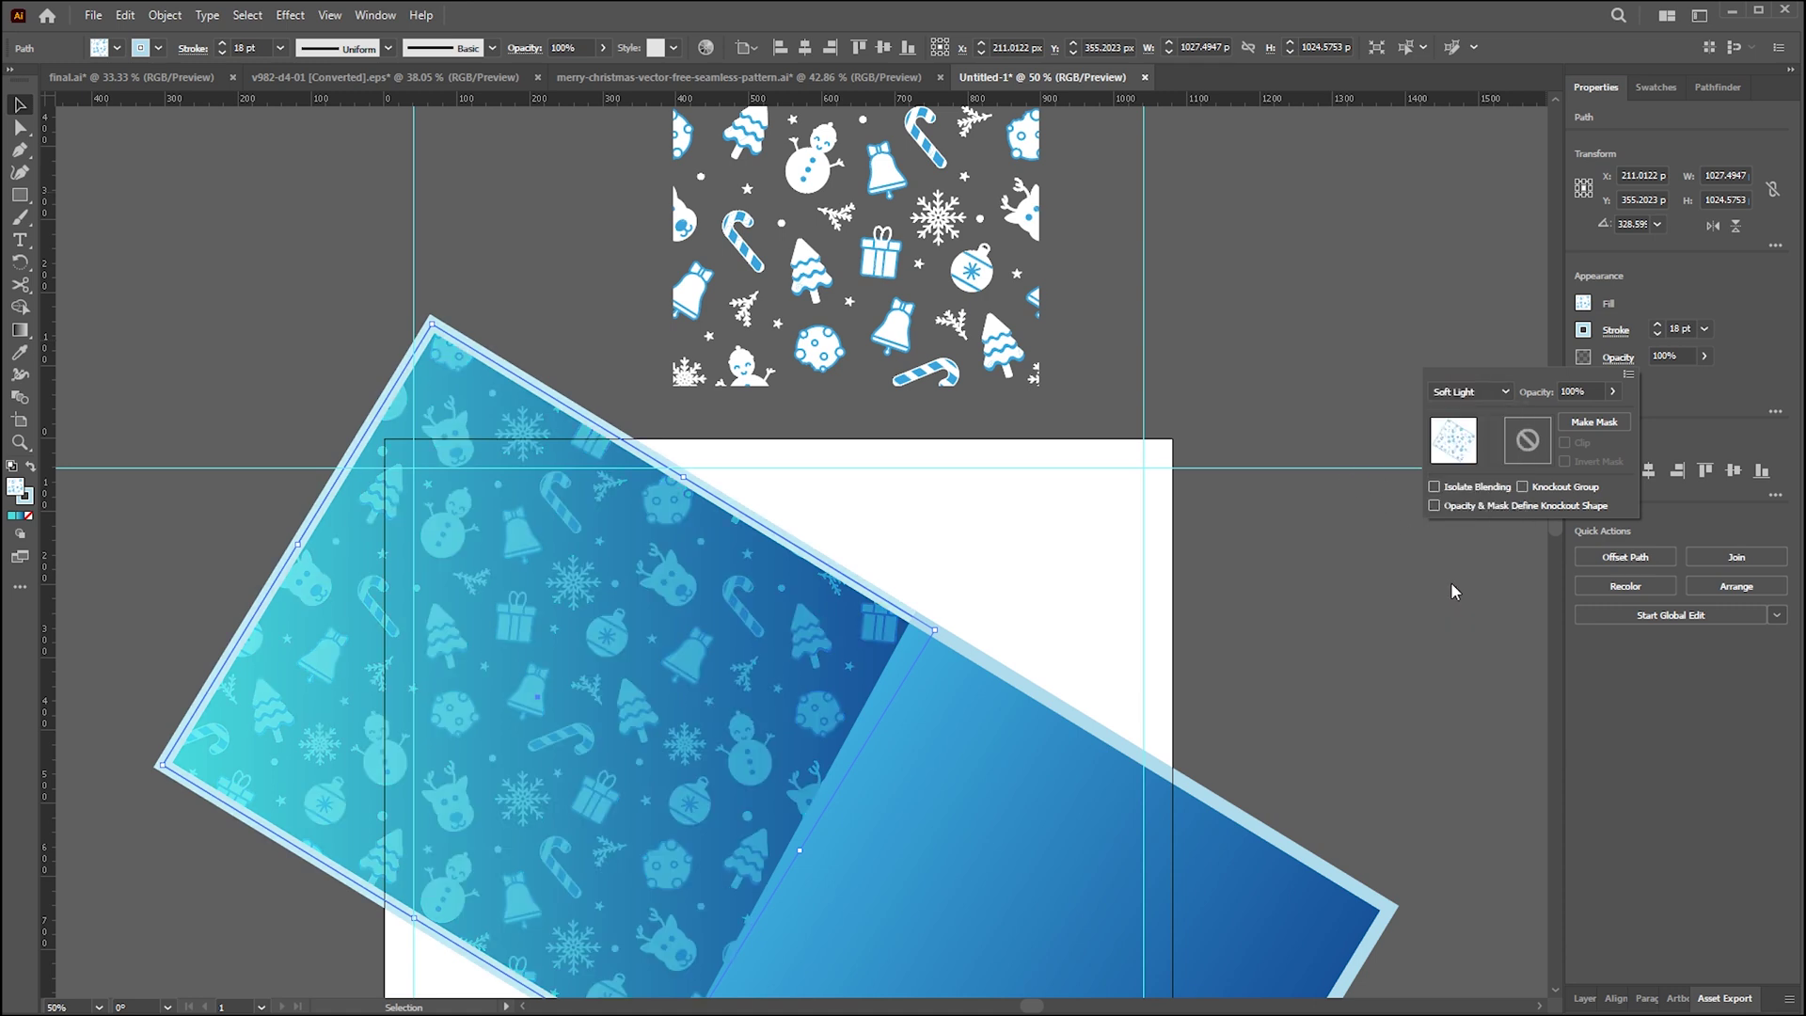
pyautogui.click(1304, 275)
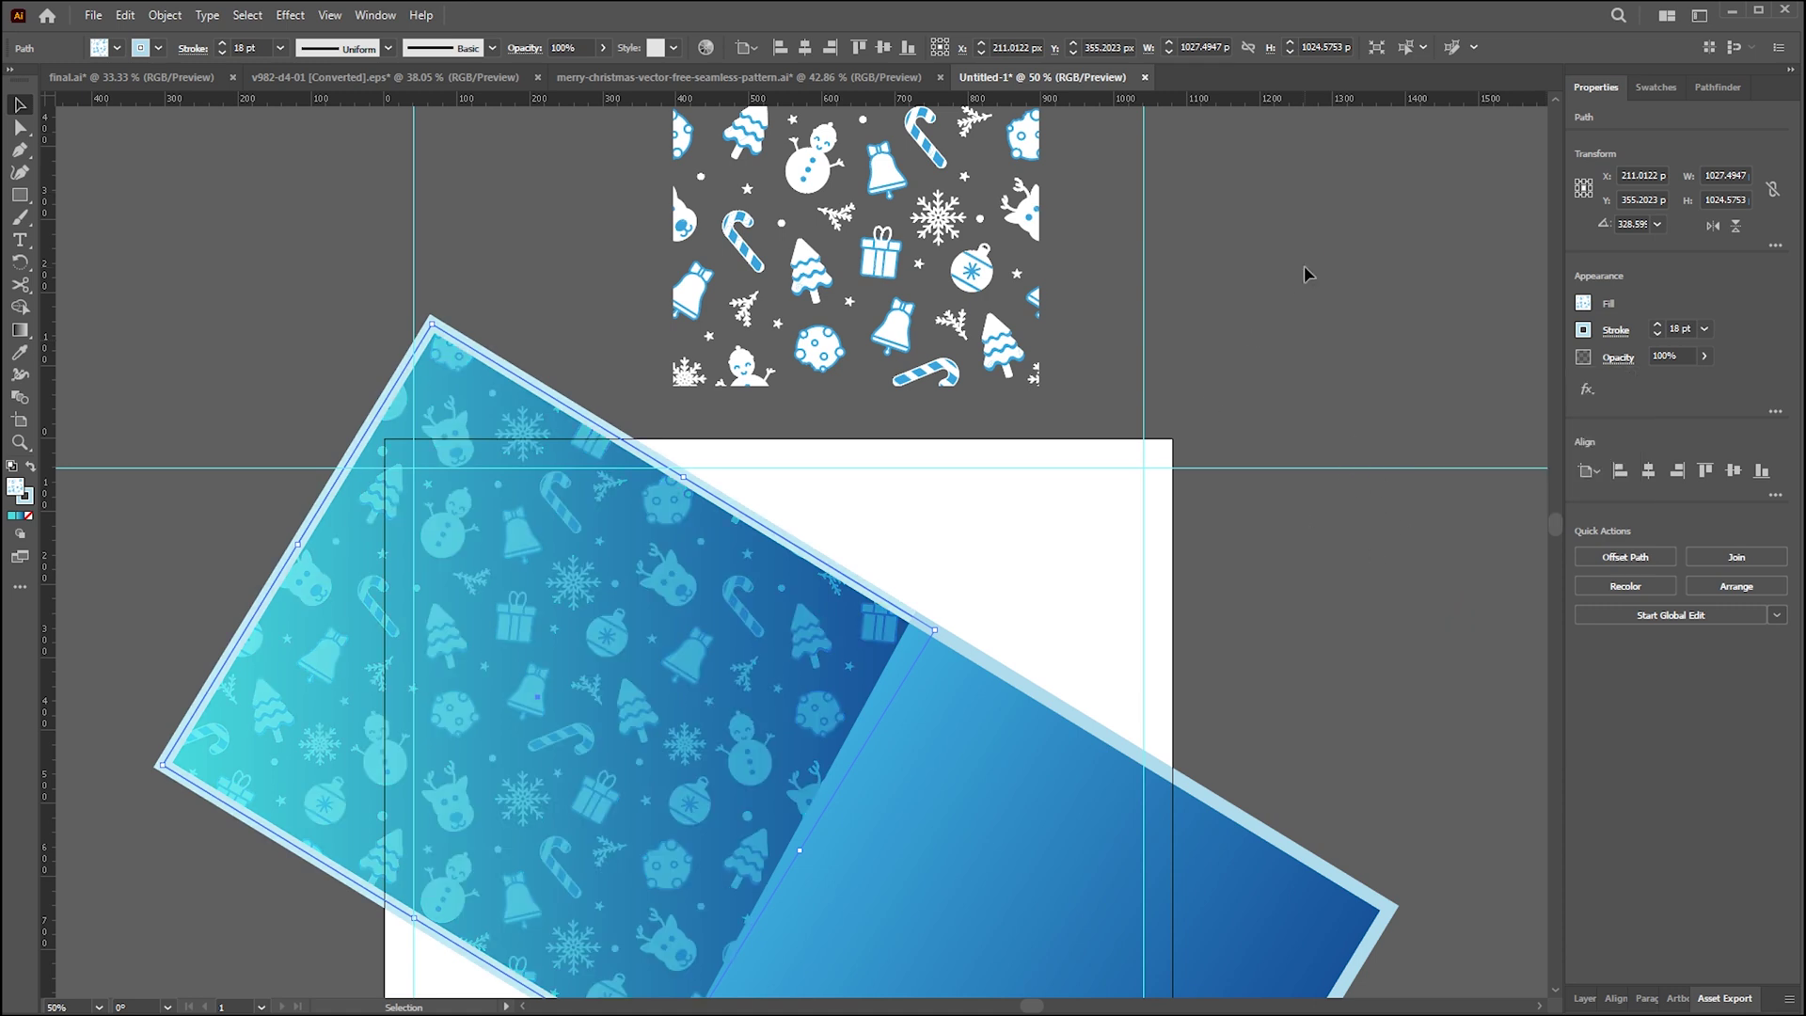
pyautogui.click(1302, 273)
# - Place the transparent Santa PNG over the patterned half and enlarge it to about 619 × 733 px
pyautogui.moveTo(1273, 263); pyautogui.dragTo(1213, 406)
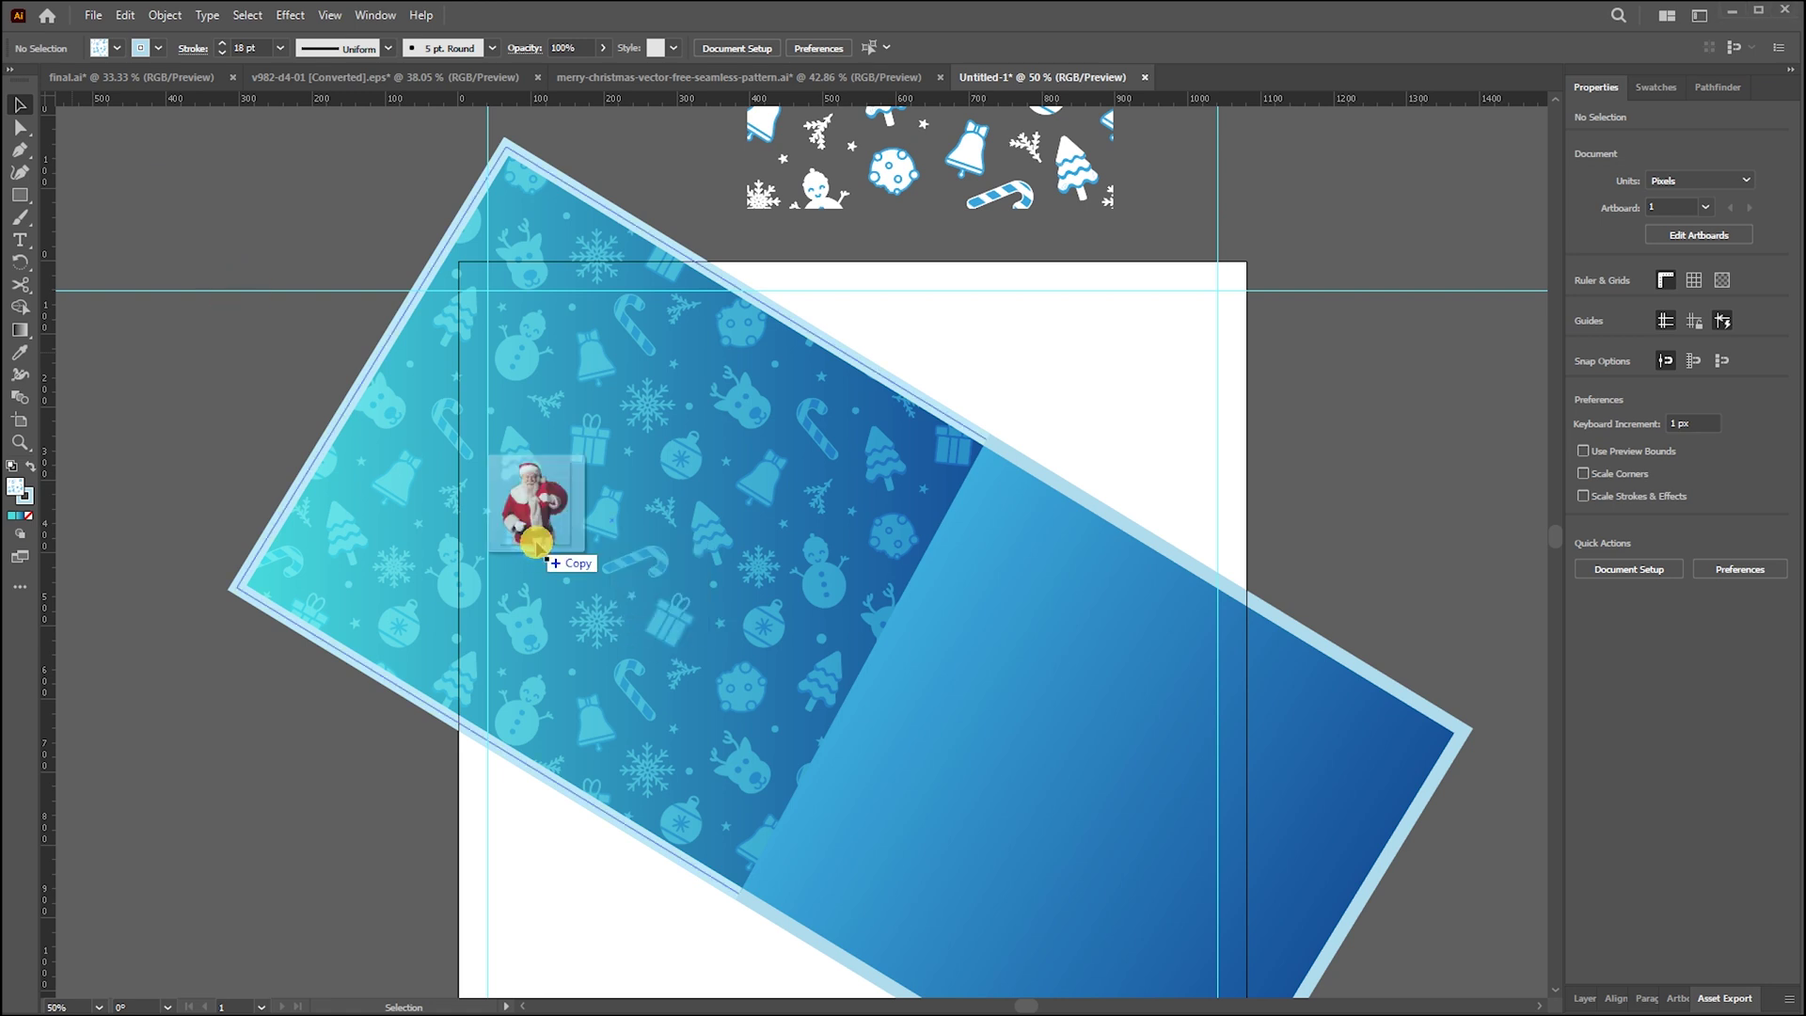
pyautogui.click(843, 591)
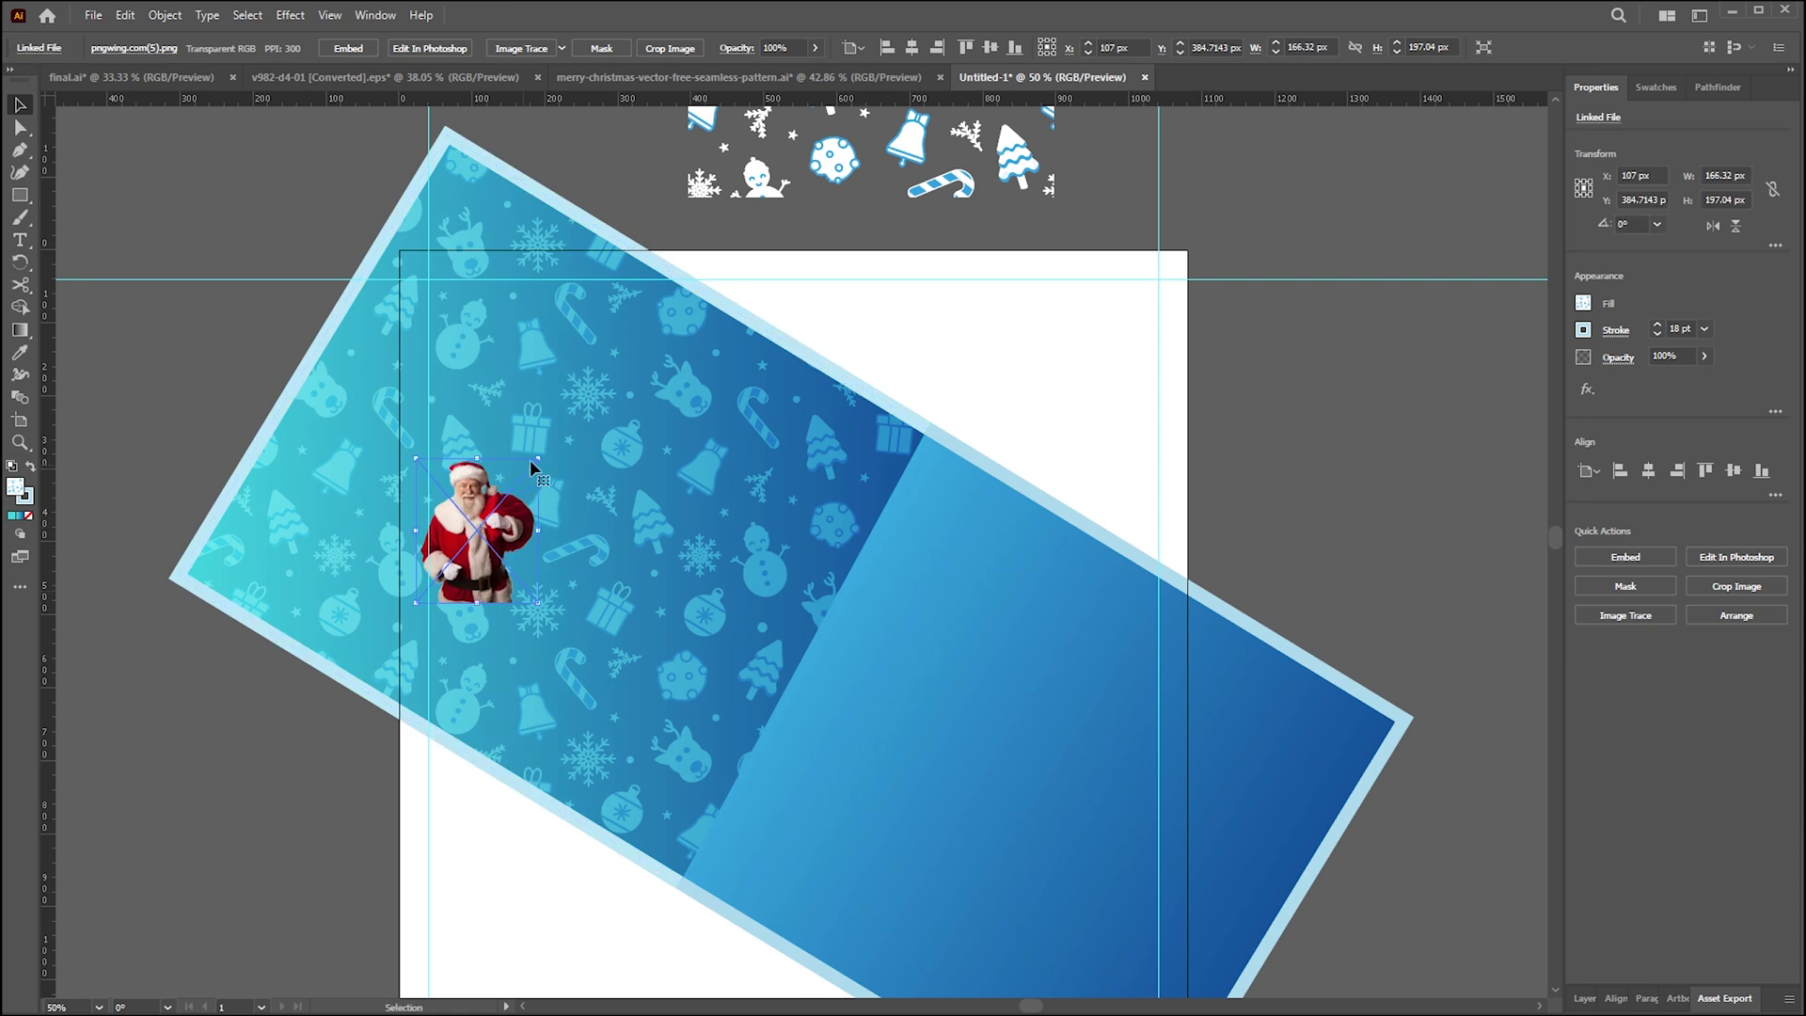
pyautogui.moveTo(533, 467); pyautogui.dragTo(659, 306)
pyautogui.moveTo(466, 533); pyautogui.dragTo(661, 648)
pyautogui.moveTo(477, 419); pyautogui.dragTo(402, 348)
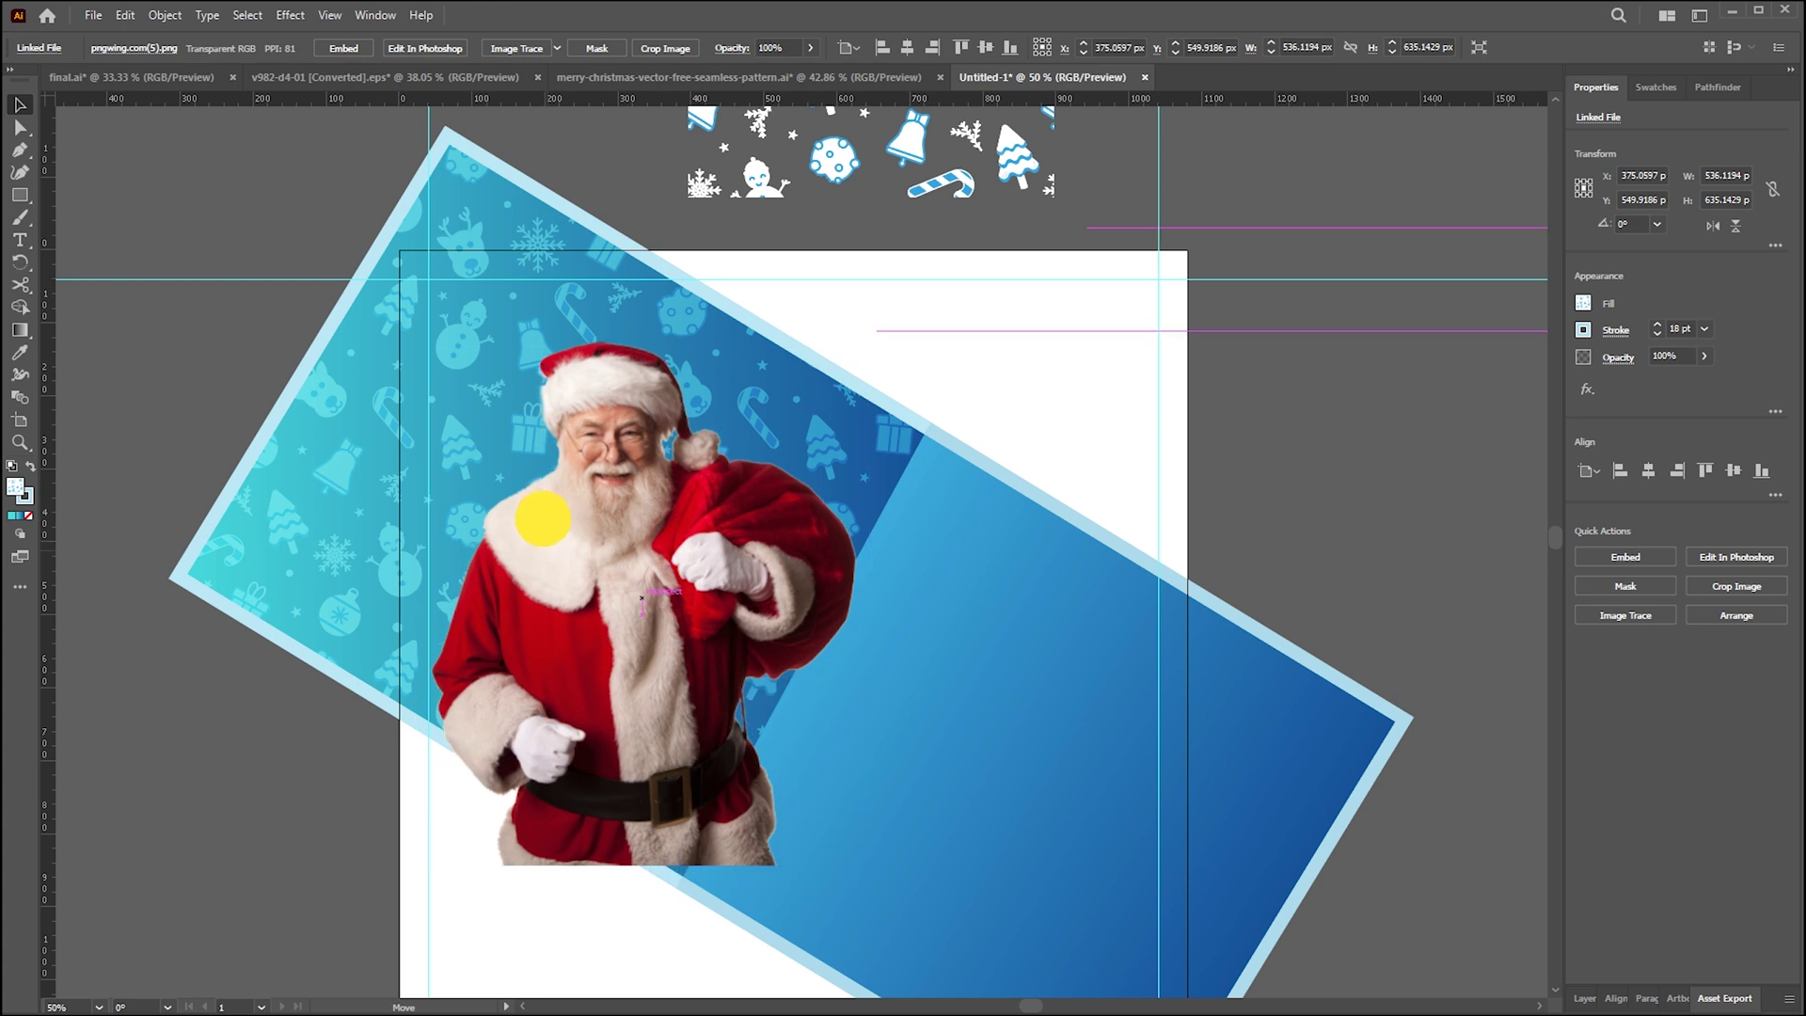
pyautogui.moveTo(550, 551); pyautogui.dragTo(564, 550)
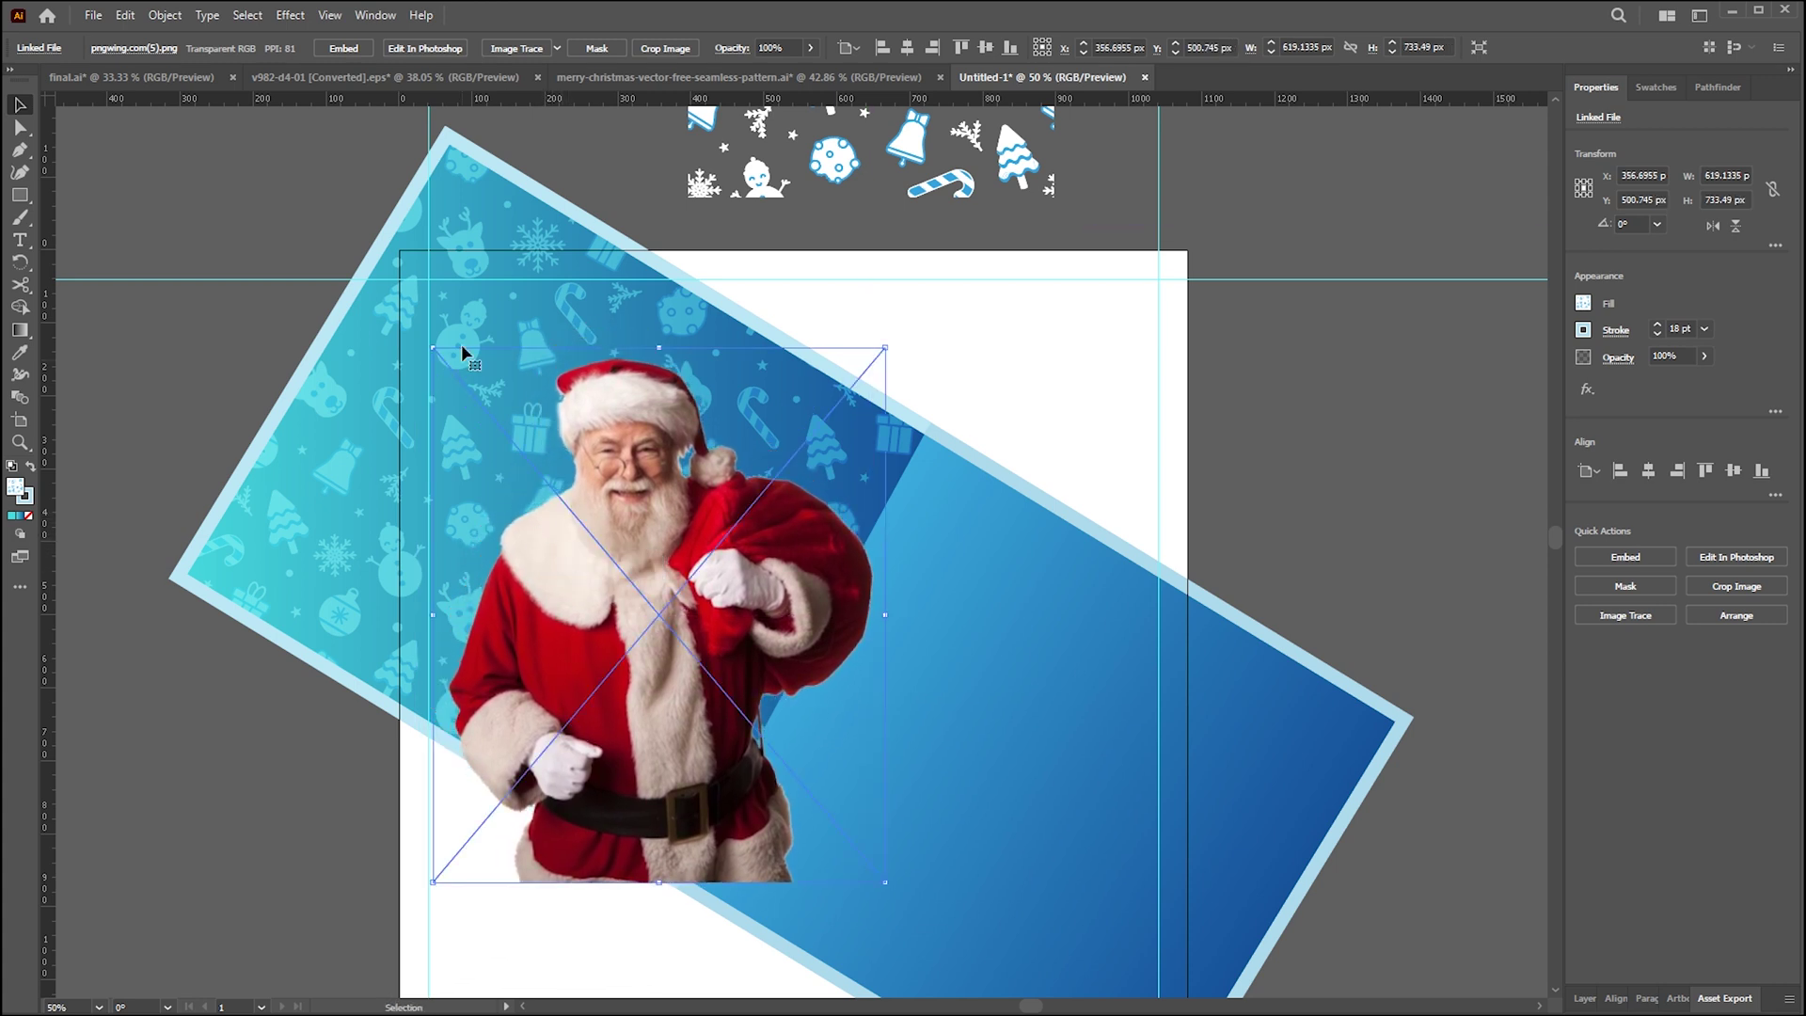
# - Paste an in-place copy of the upper-left gradient half on top, and make it a clipping mask for the Santa image
pyautogui.click(463, 340)
pyautogui.press('a')
pyautogui.hotkey('ctrl', 'z')
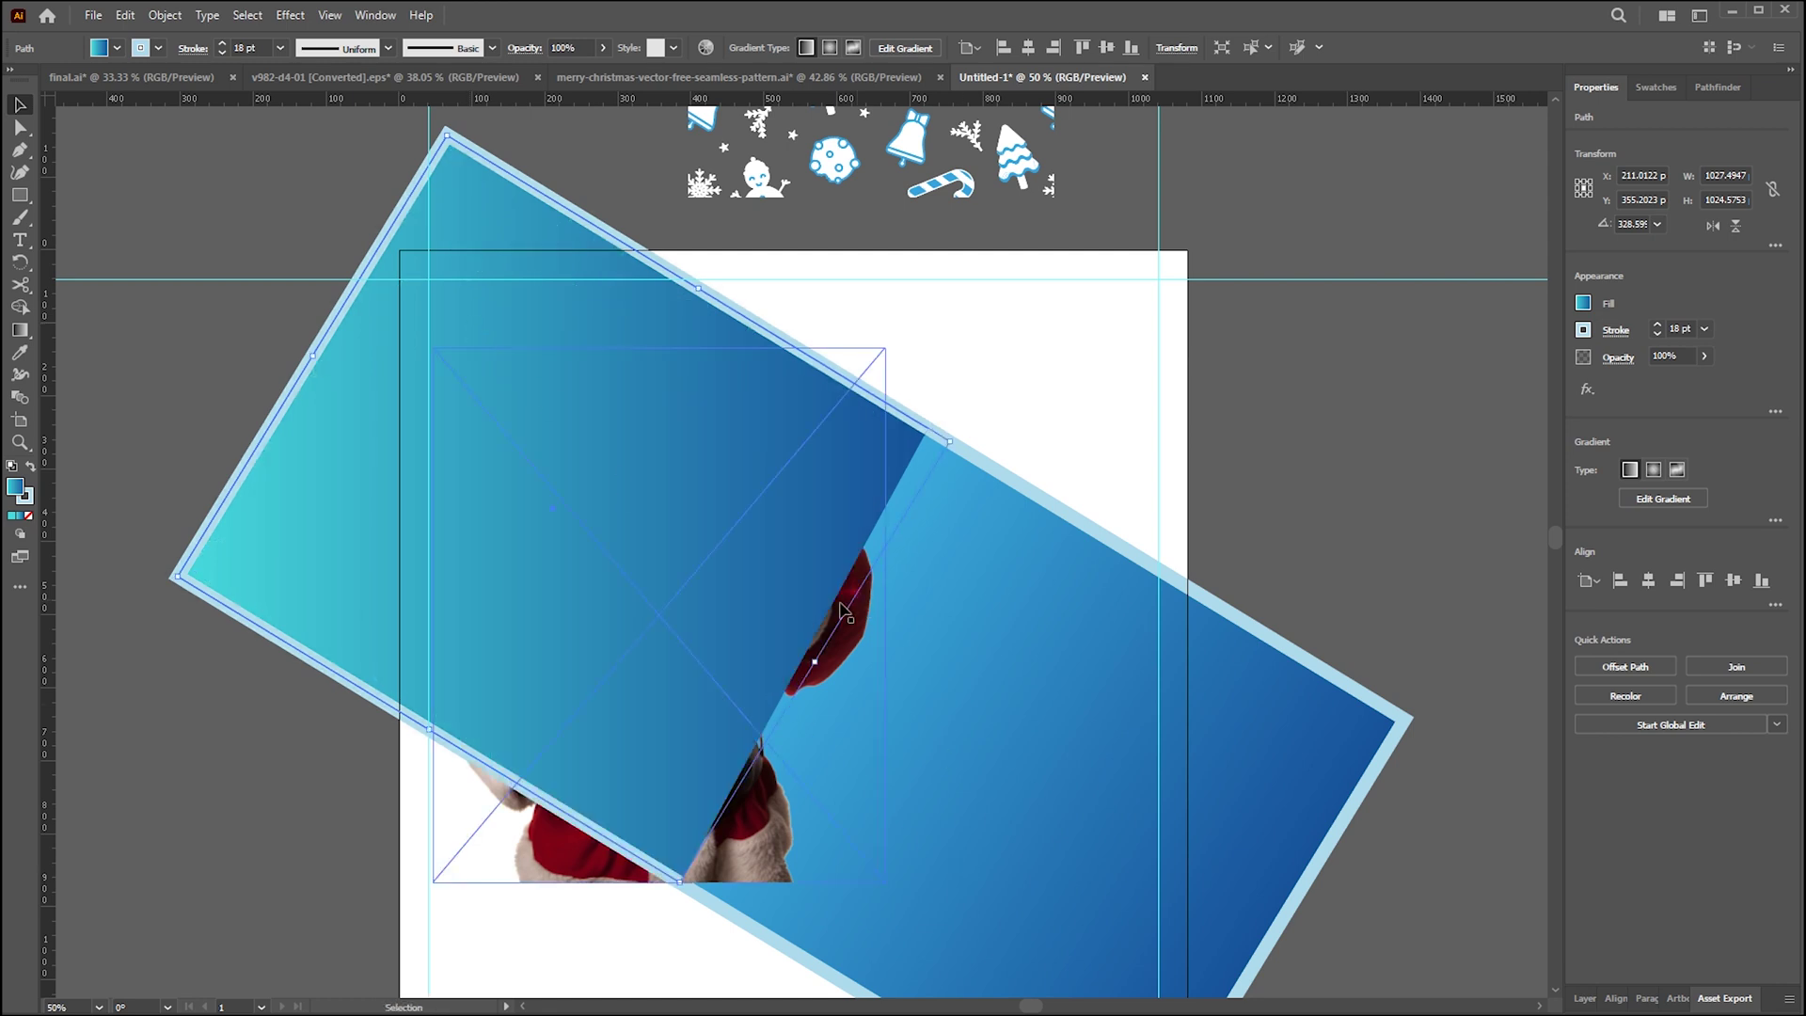
pyautogui.keyDown('shift'); pyautogui.click(858, 628); pyautogui.keyUp('shift')
pyautogui.rightClick(807, 561)
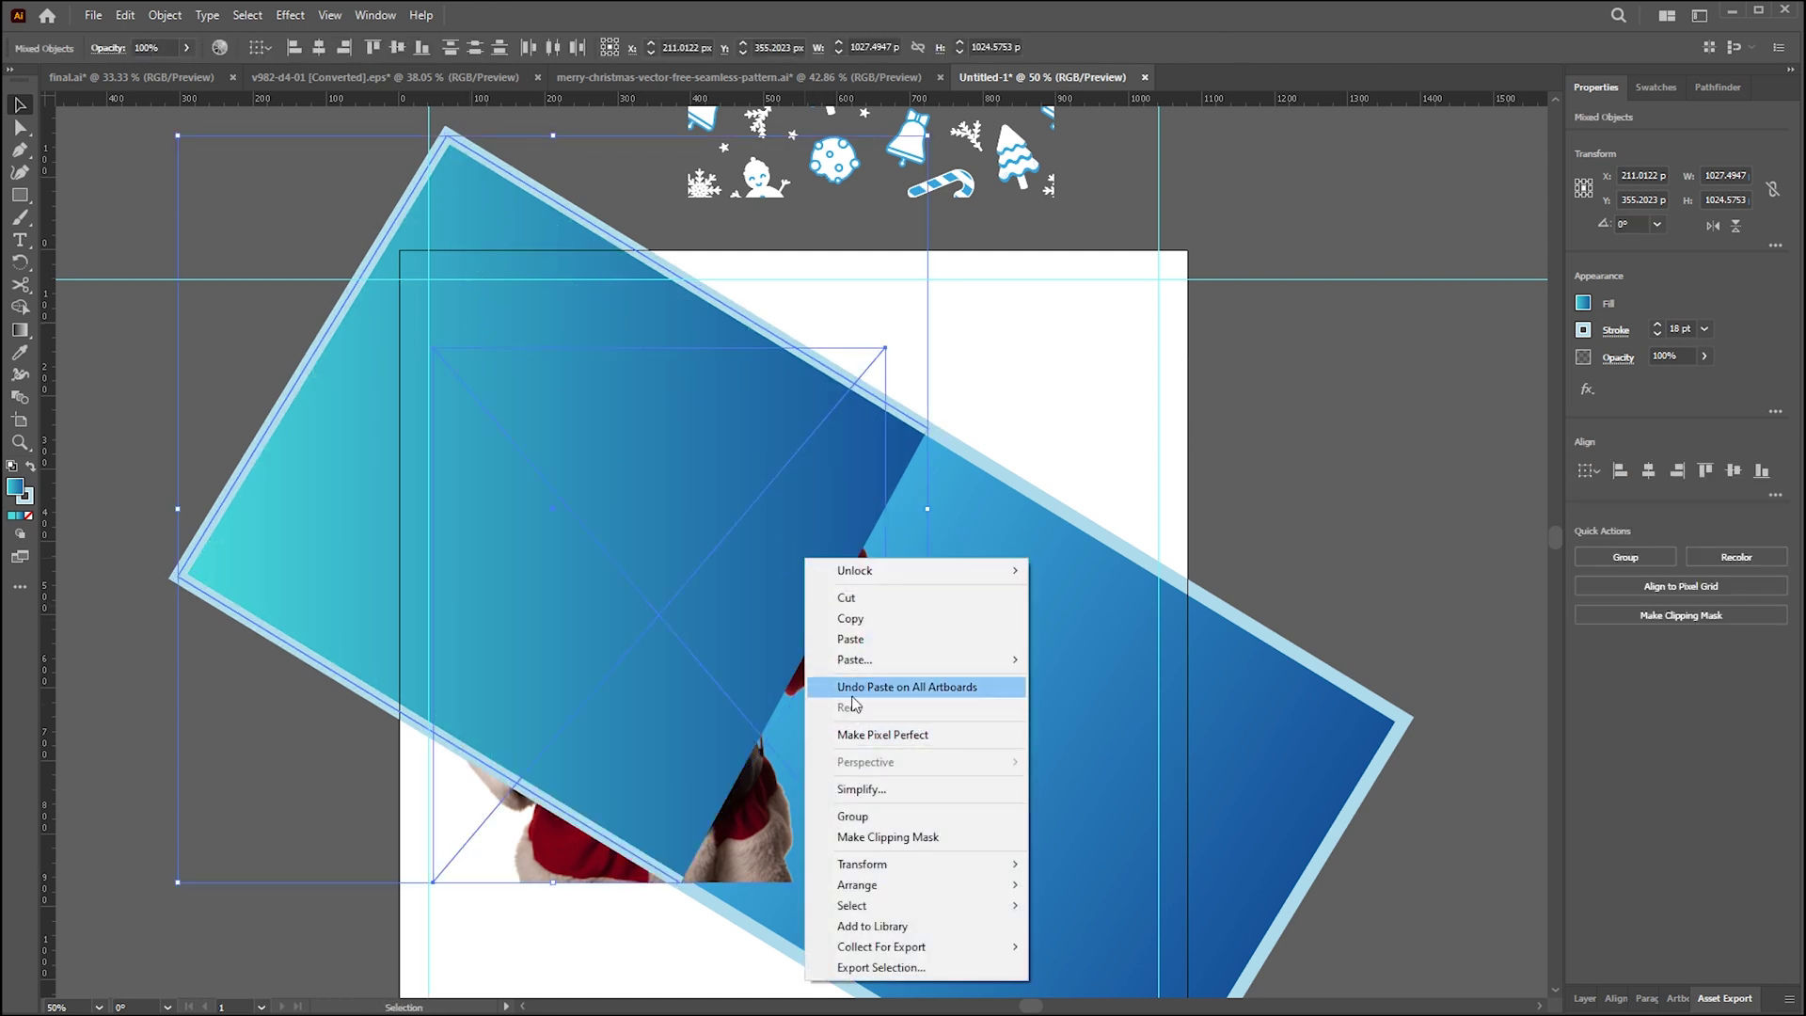
pyautogui.click(867, 838)
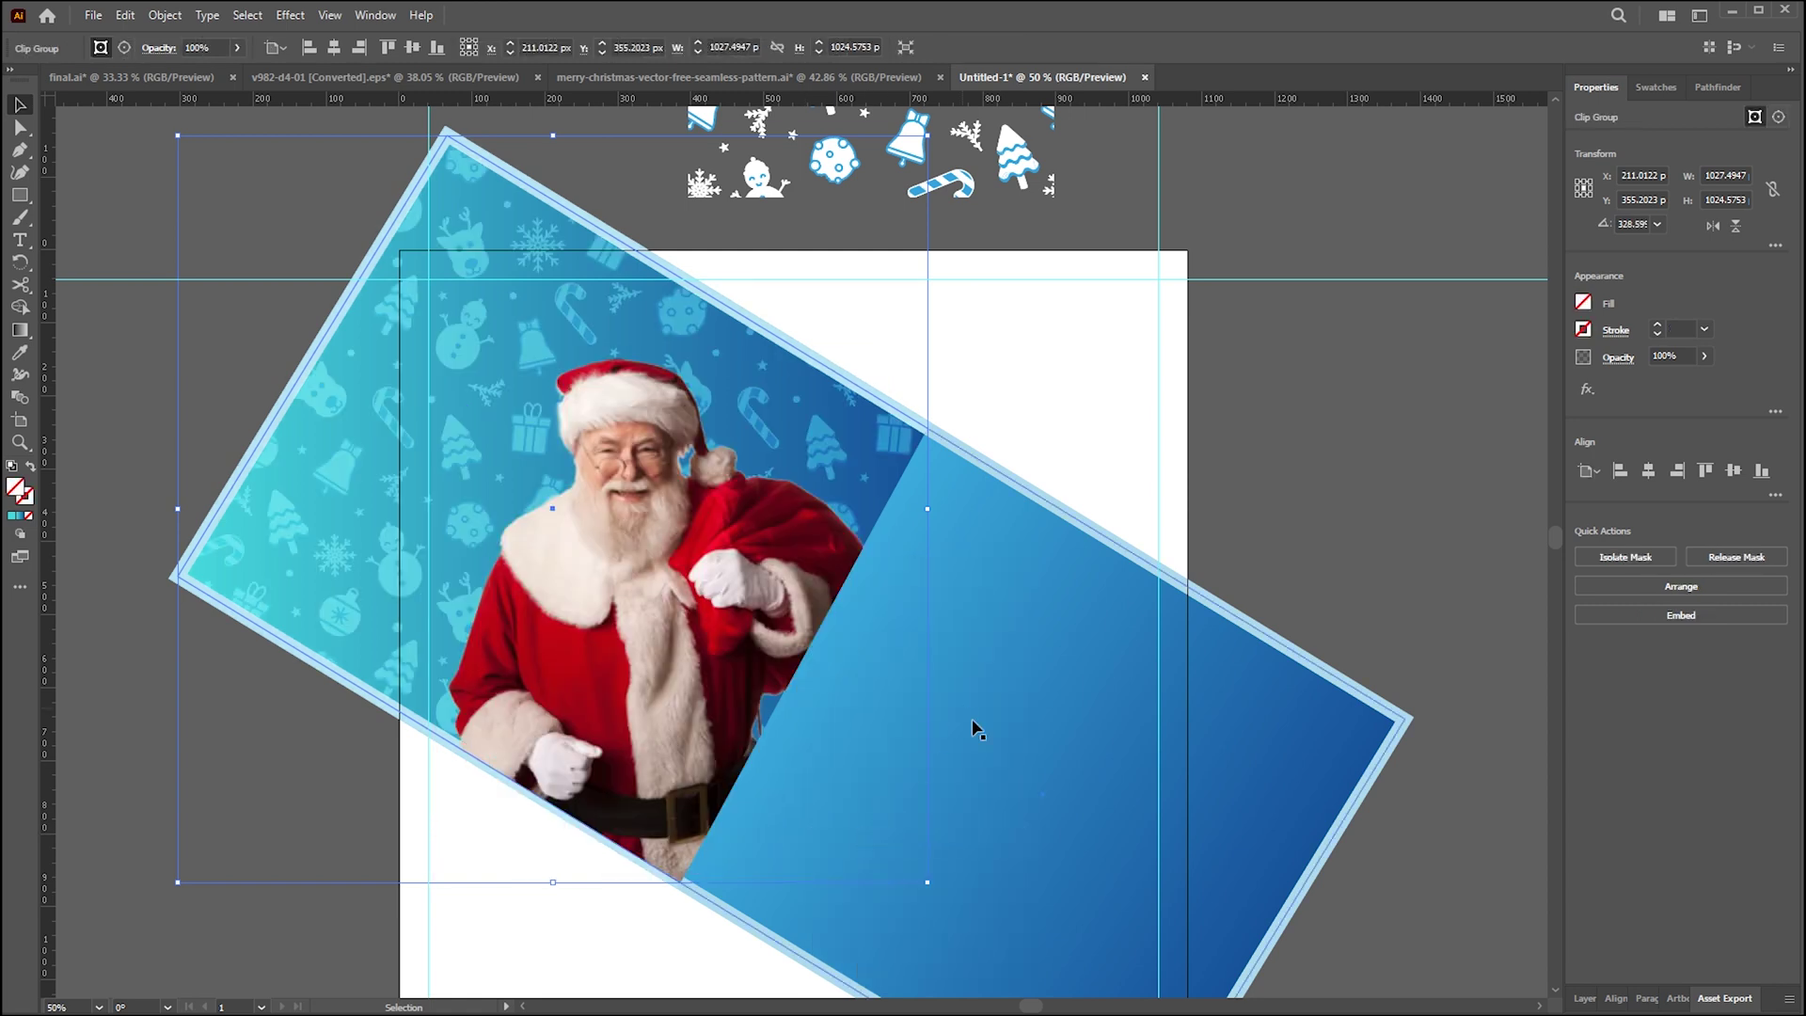
pyautogui.click(1343, 370)
# - Delete the leftover Christmas pattern tile above the artboard
pyautogui.moveTo(1343, 371); pyautogui.dragTo(1262, 448)
pyautogui.click(951, 133)
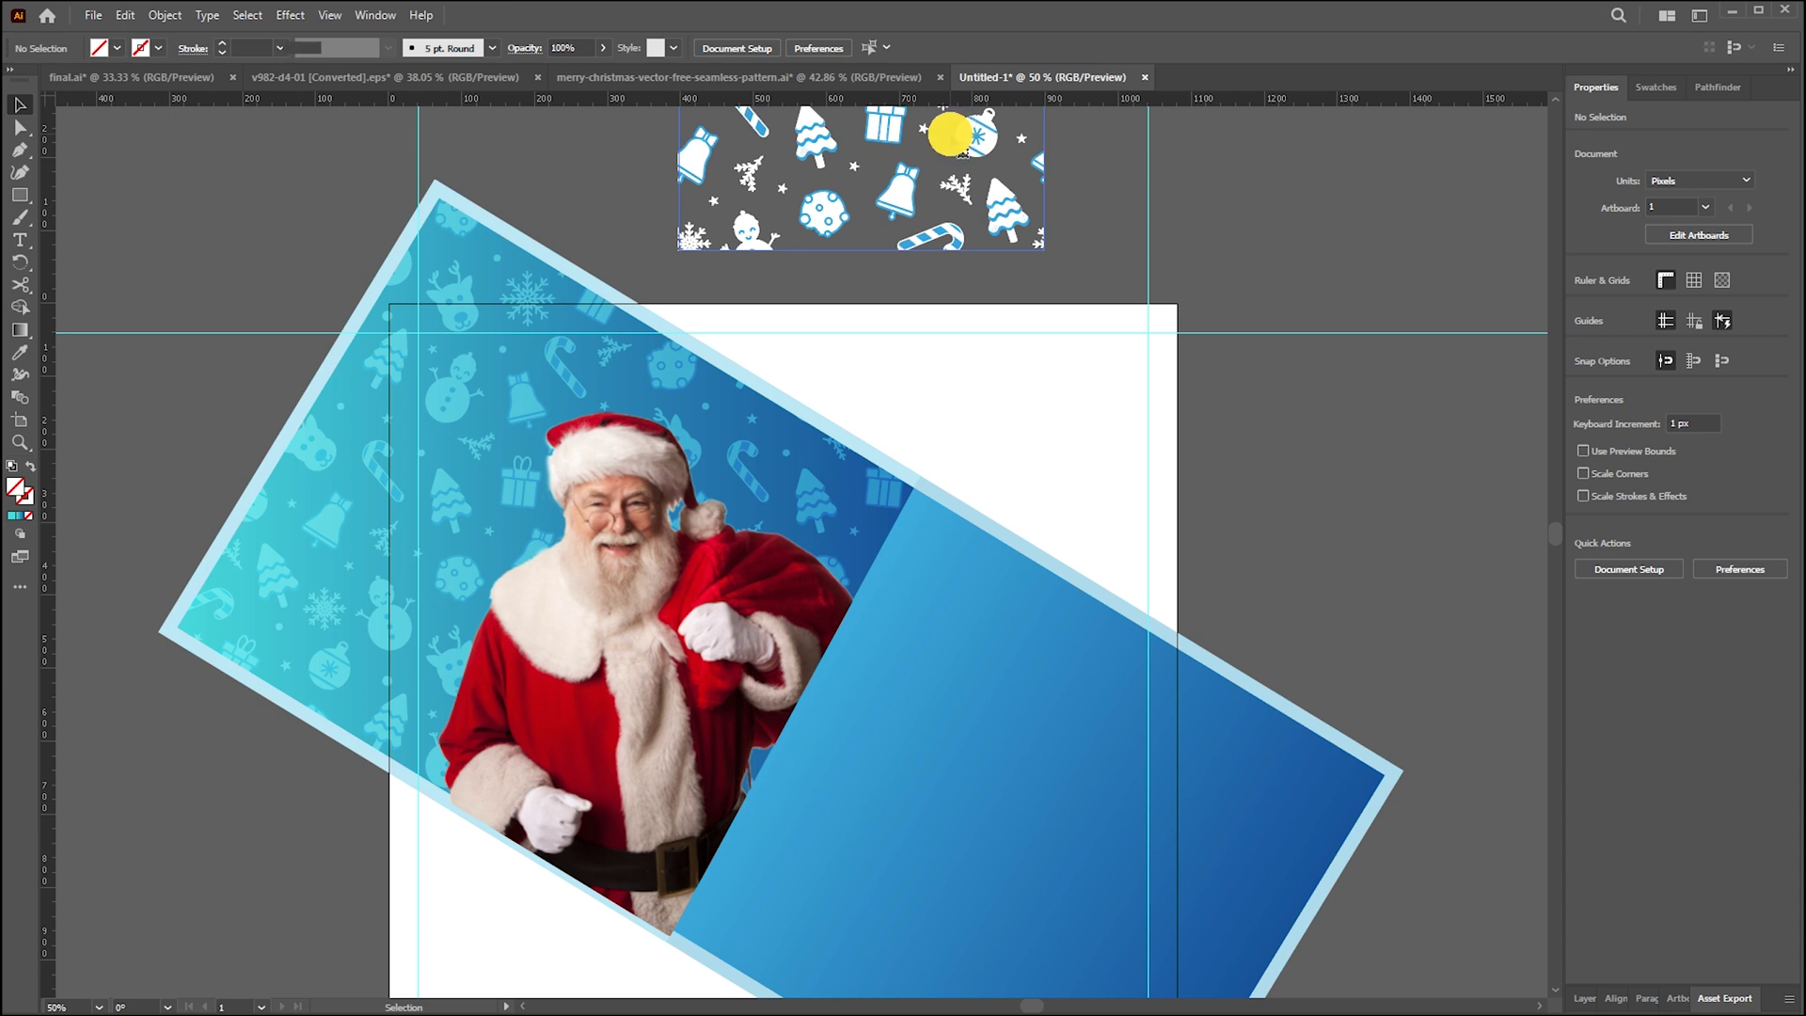
pyautogui.press('Delete')
pyautogui.moveTo(1060, 206); pyautogui.dragTo(1074, 206)
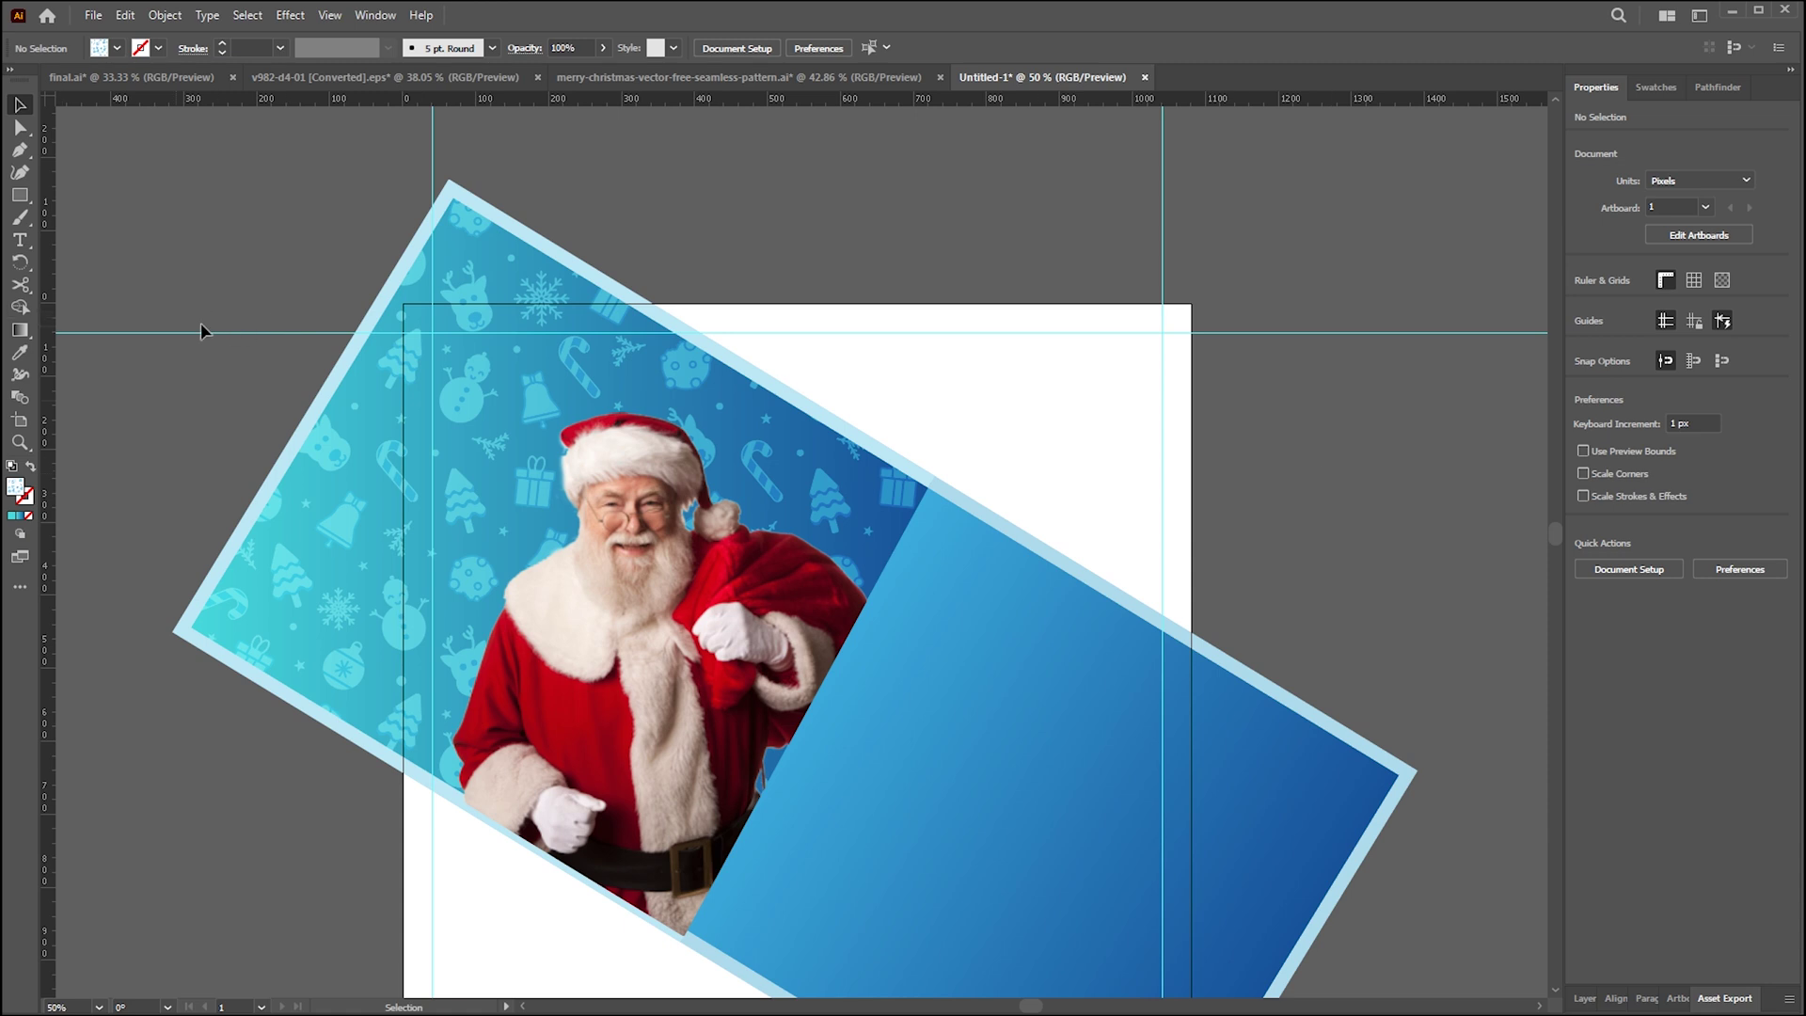
# - Add a point text object above the artboard and set its font to Lobster Regular
pyautogui.press('t')
pyautogui.click(847, 209)
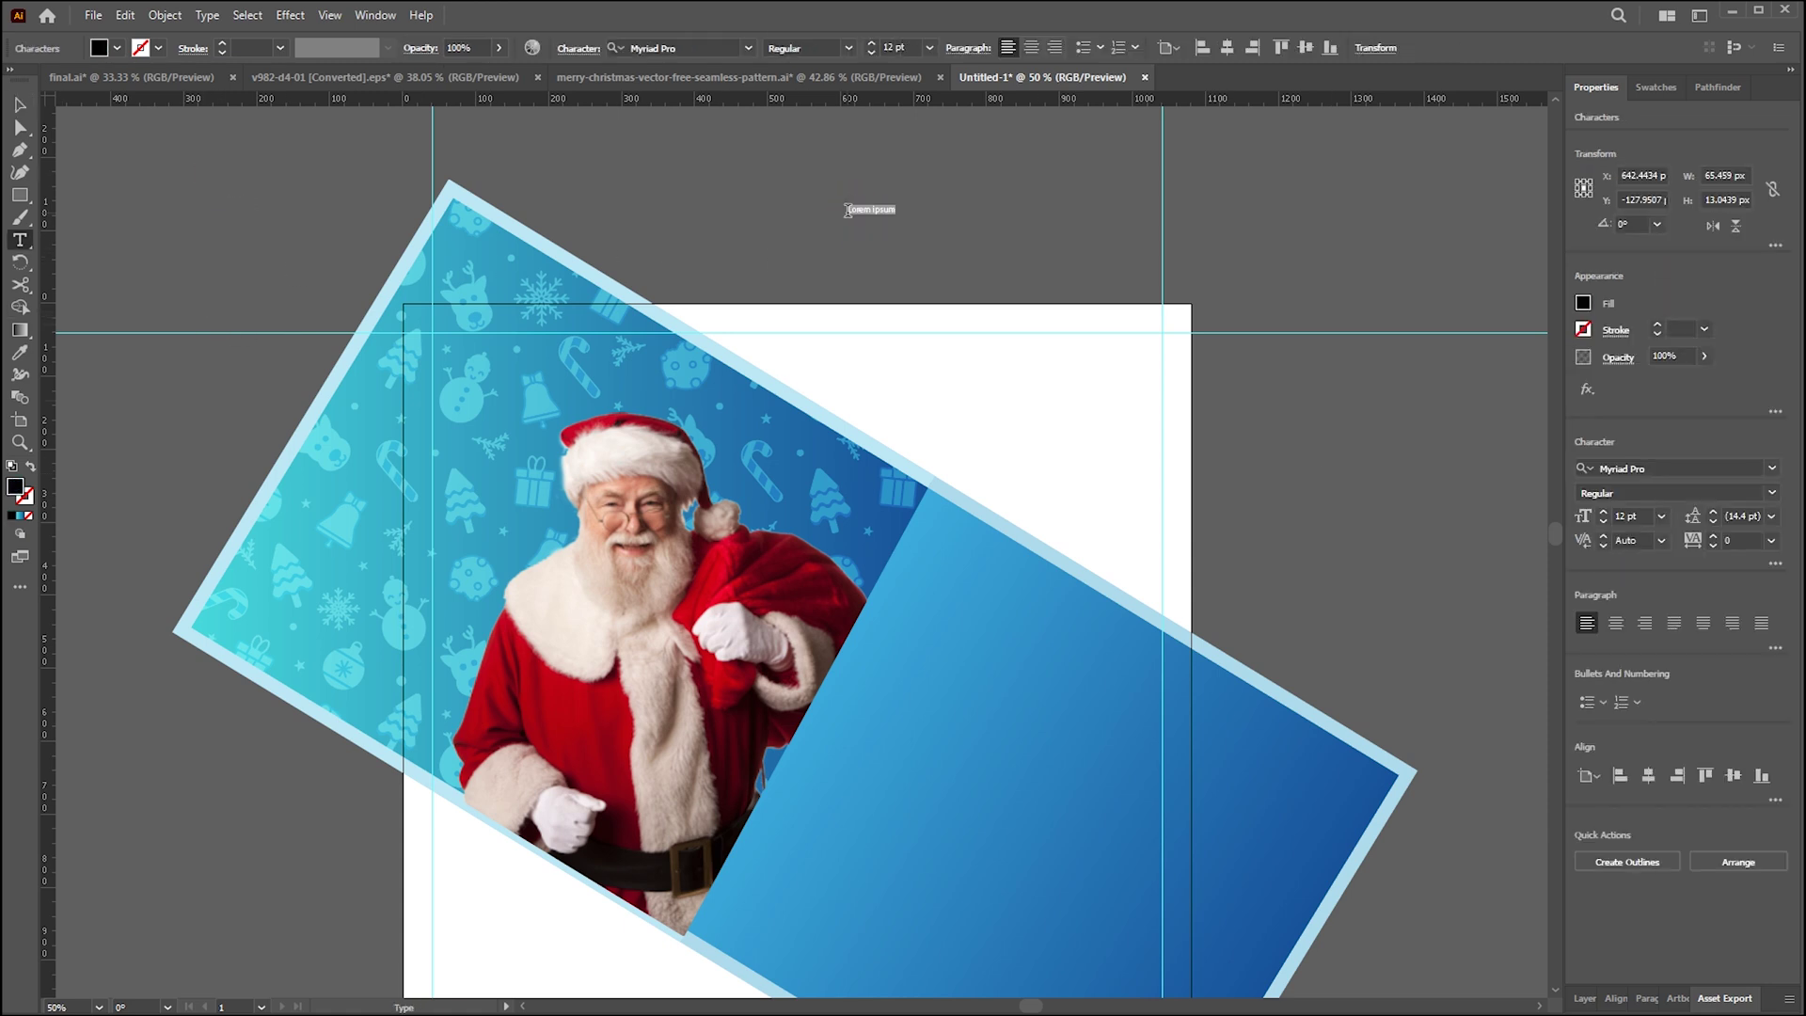
pyautogui.click(663, 47)
pyautogui.write('k')
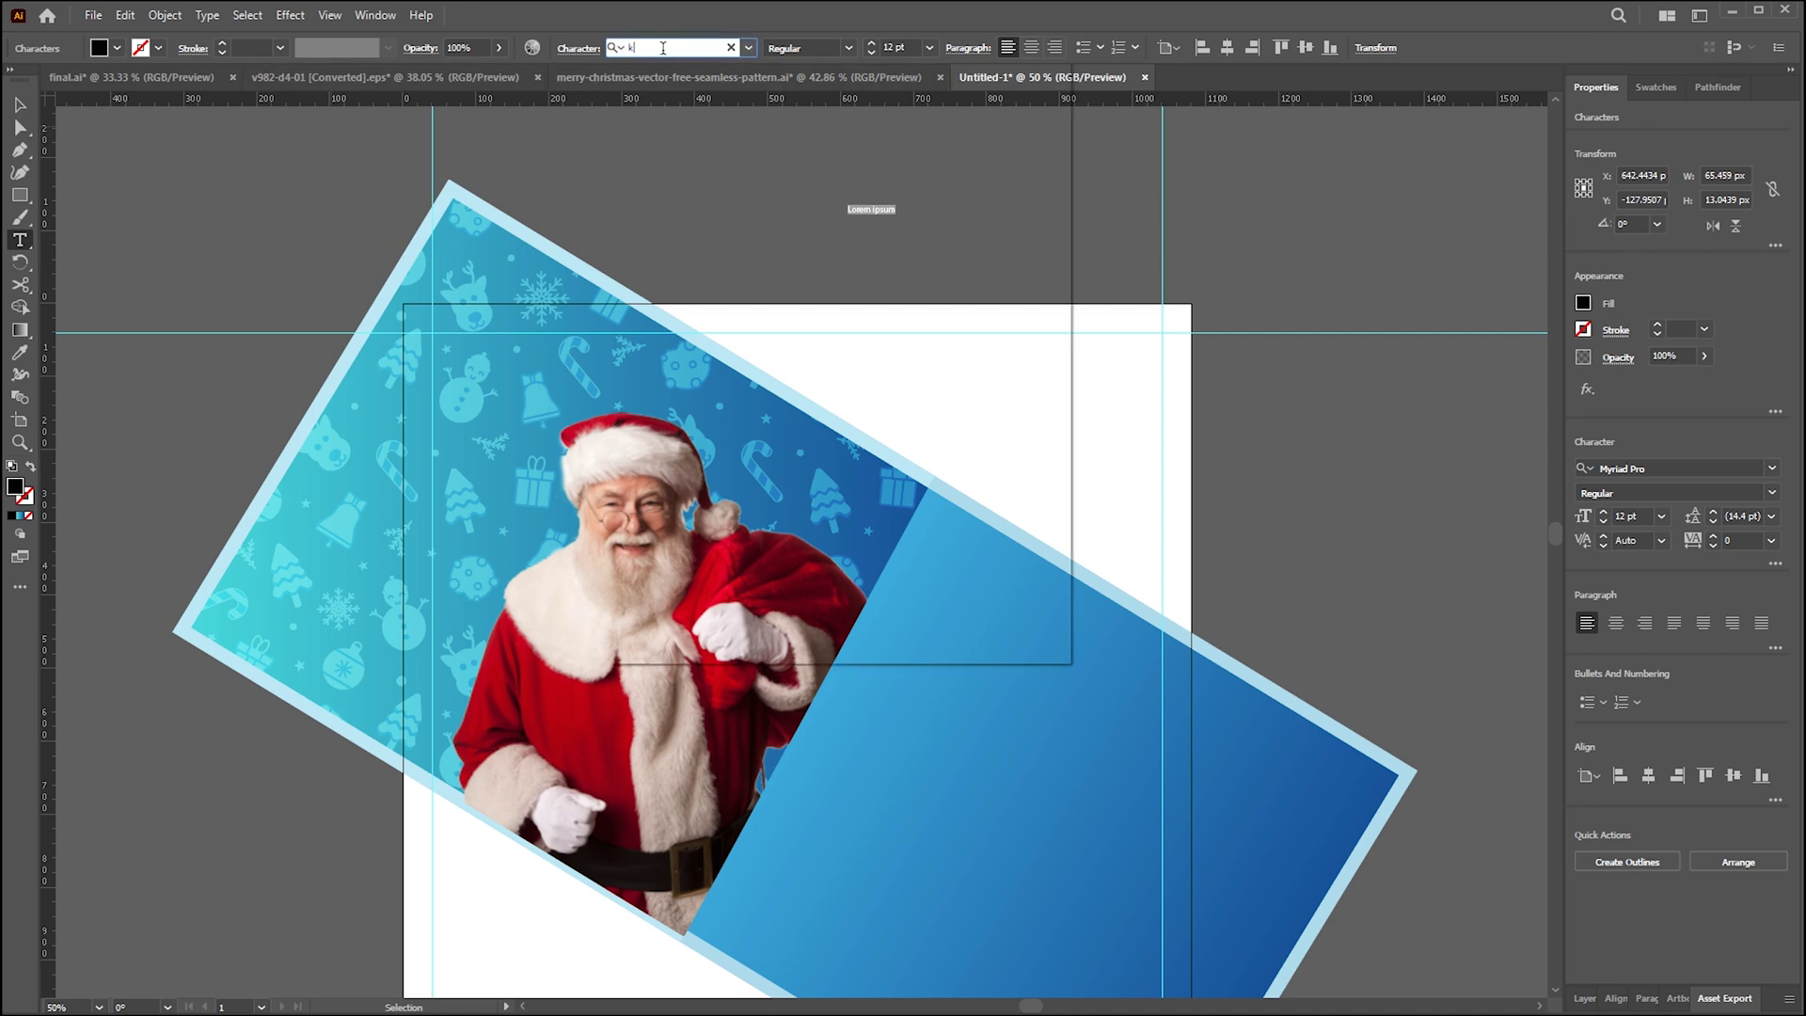
pyautogui.write('V')
pyautogui.press('BackSpace')
pyautogui.press('BackSpace')
pyautogui.write('LAB')
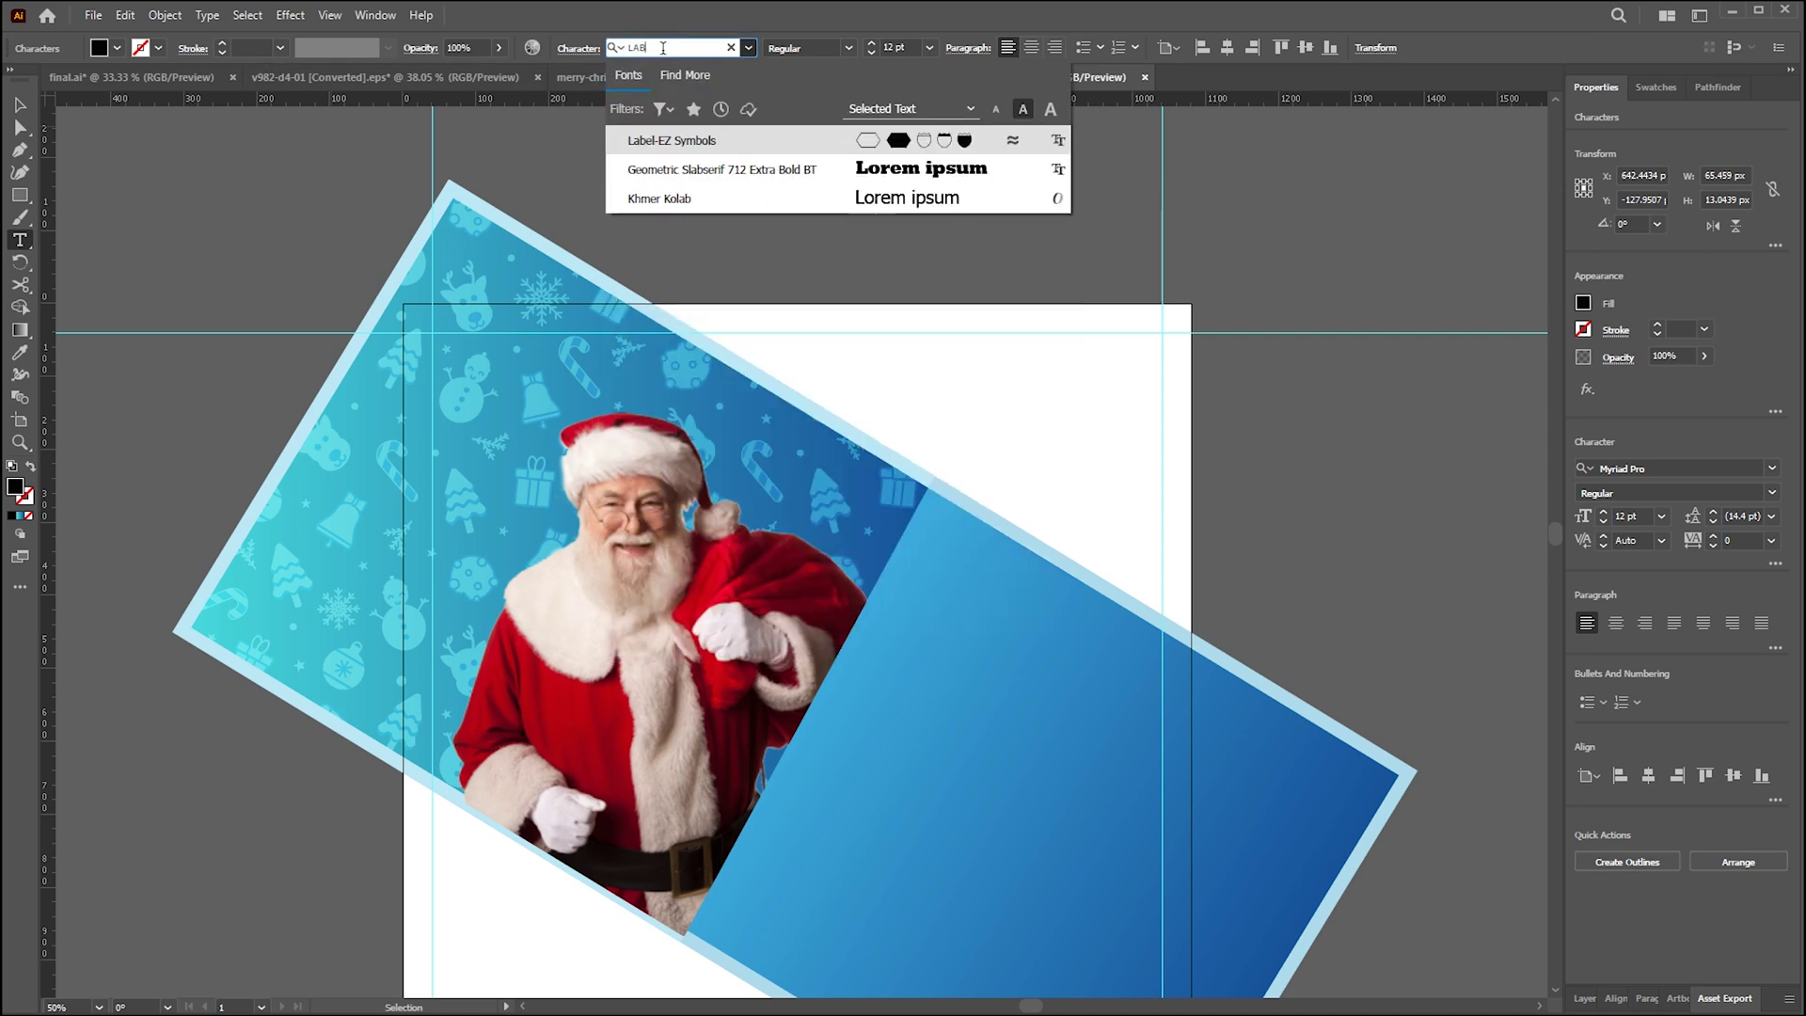
pyautogui.press('BackSpace')
pyautogui.press('BackSpace')
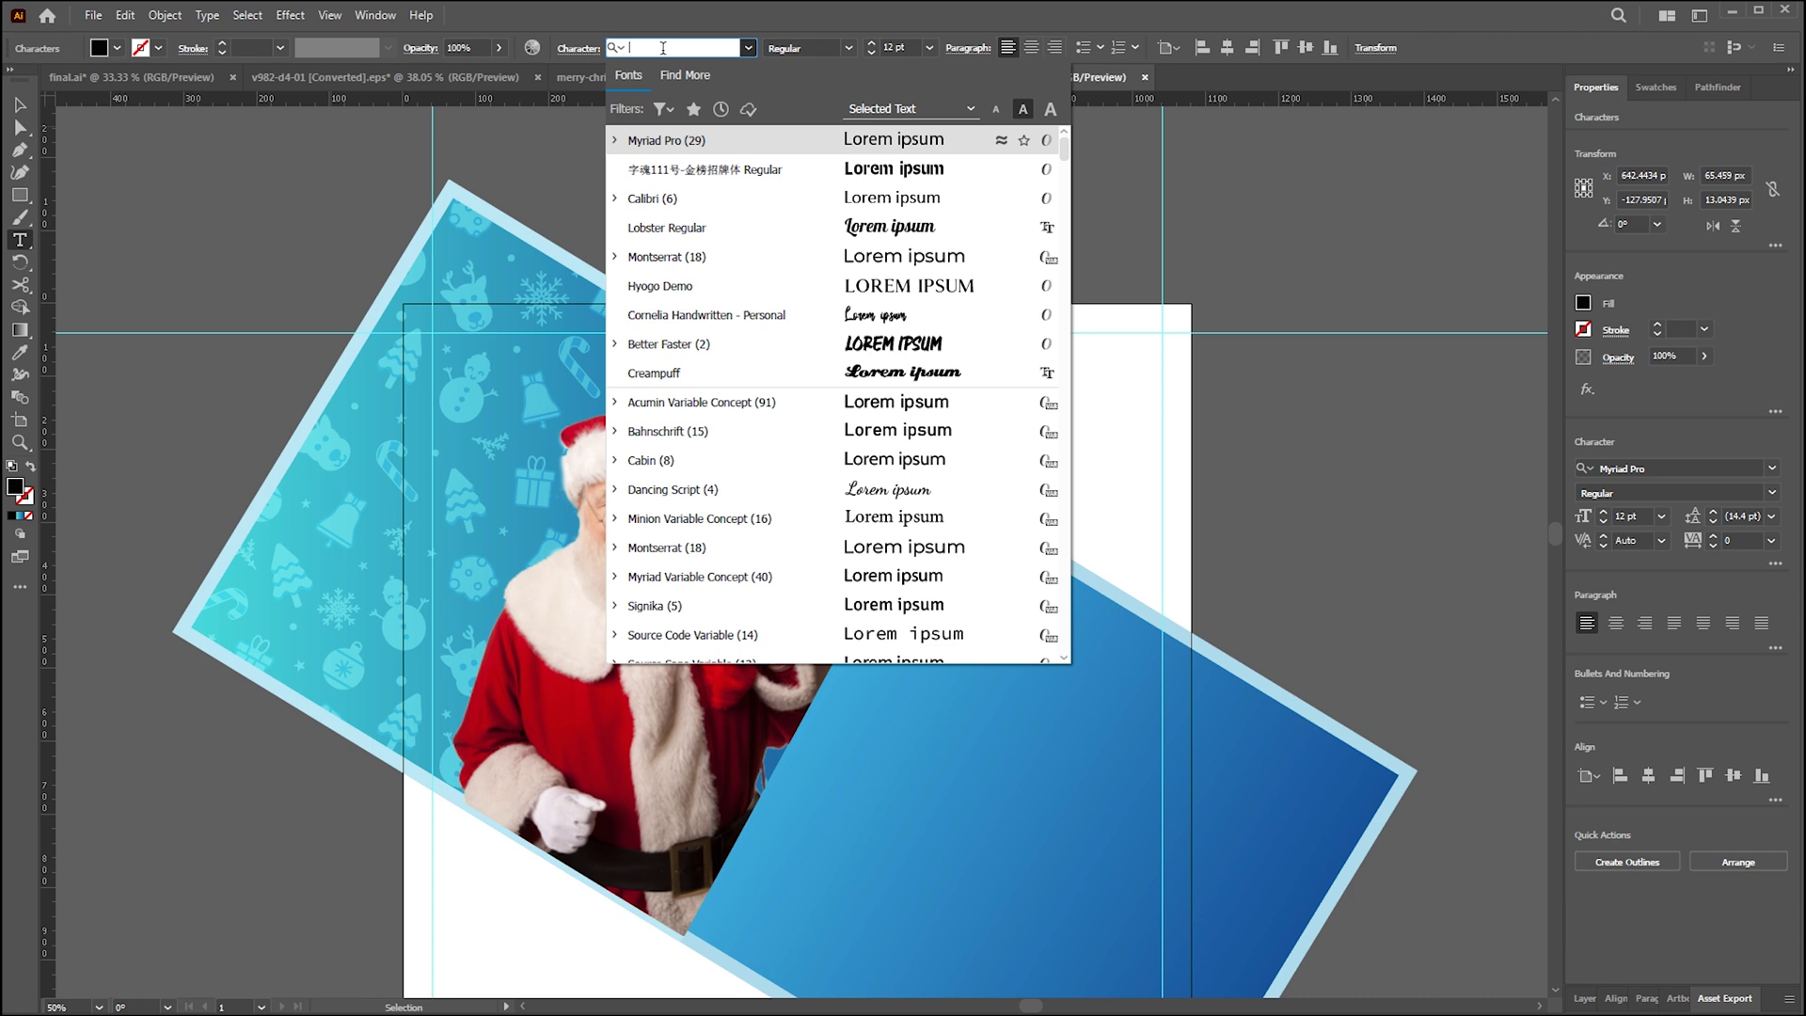
pyautogui.write('OB')
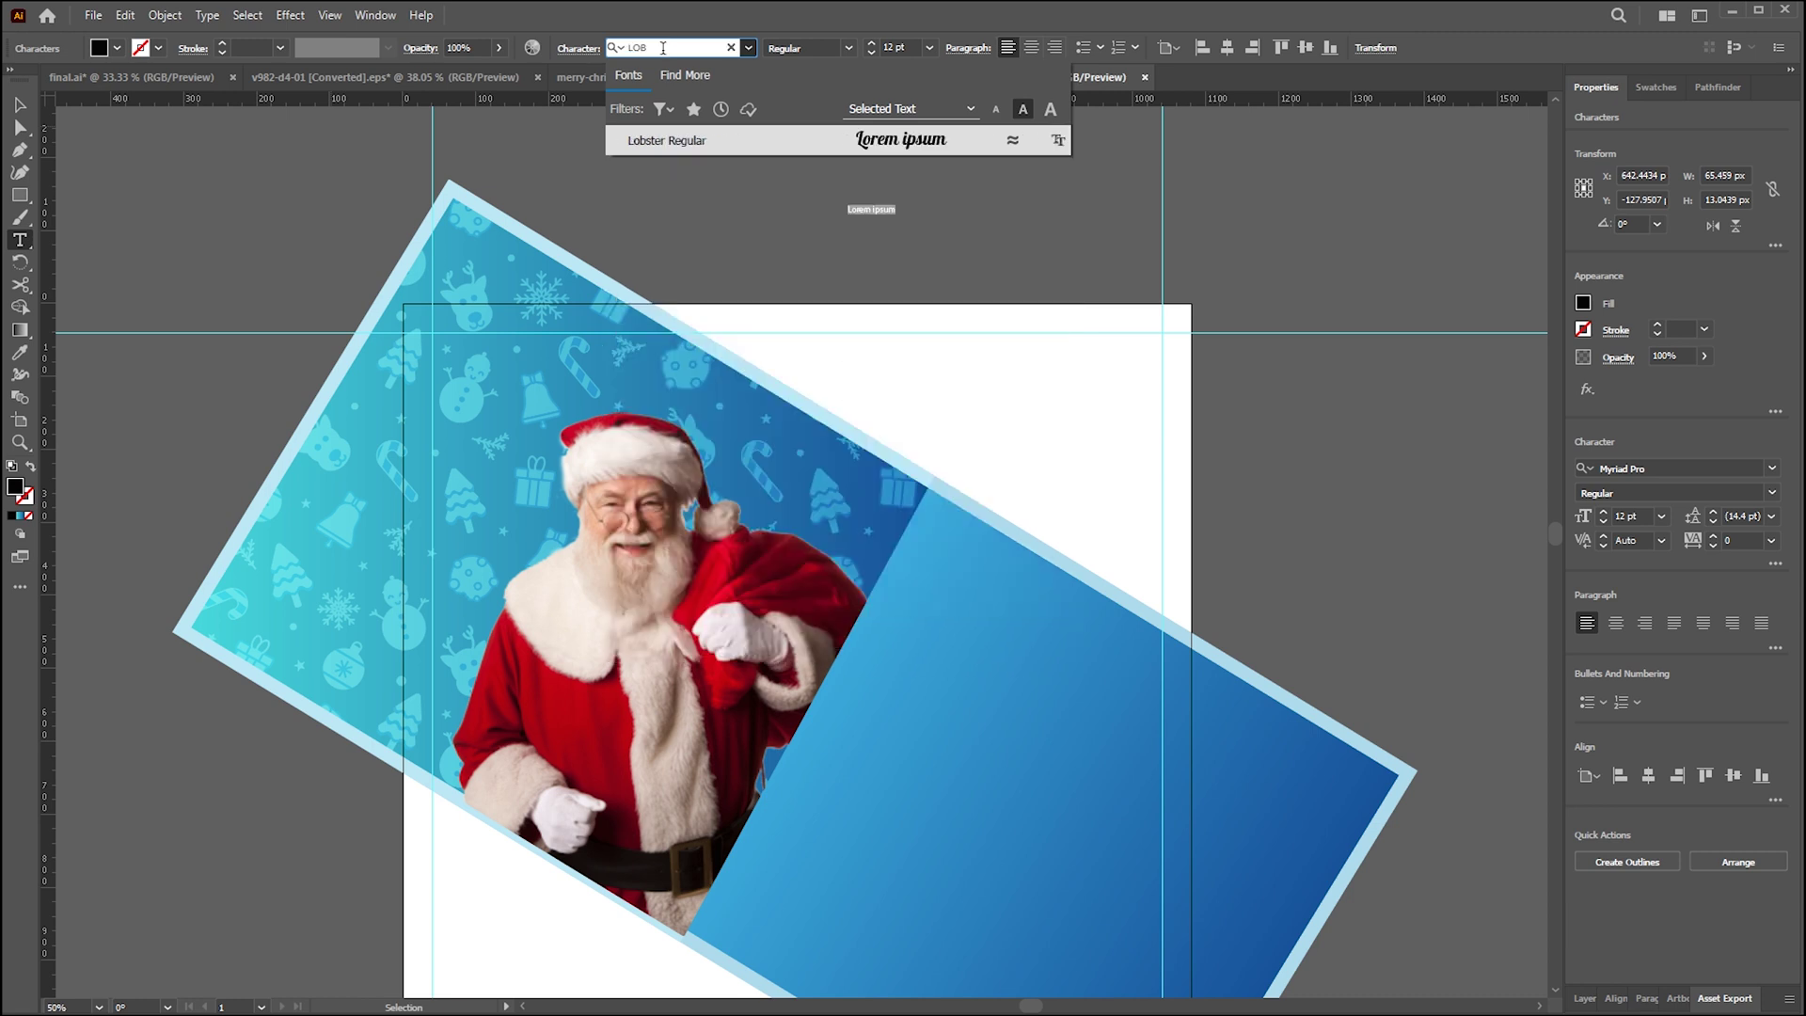
pyautogui.click(682, 143)
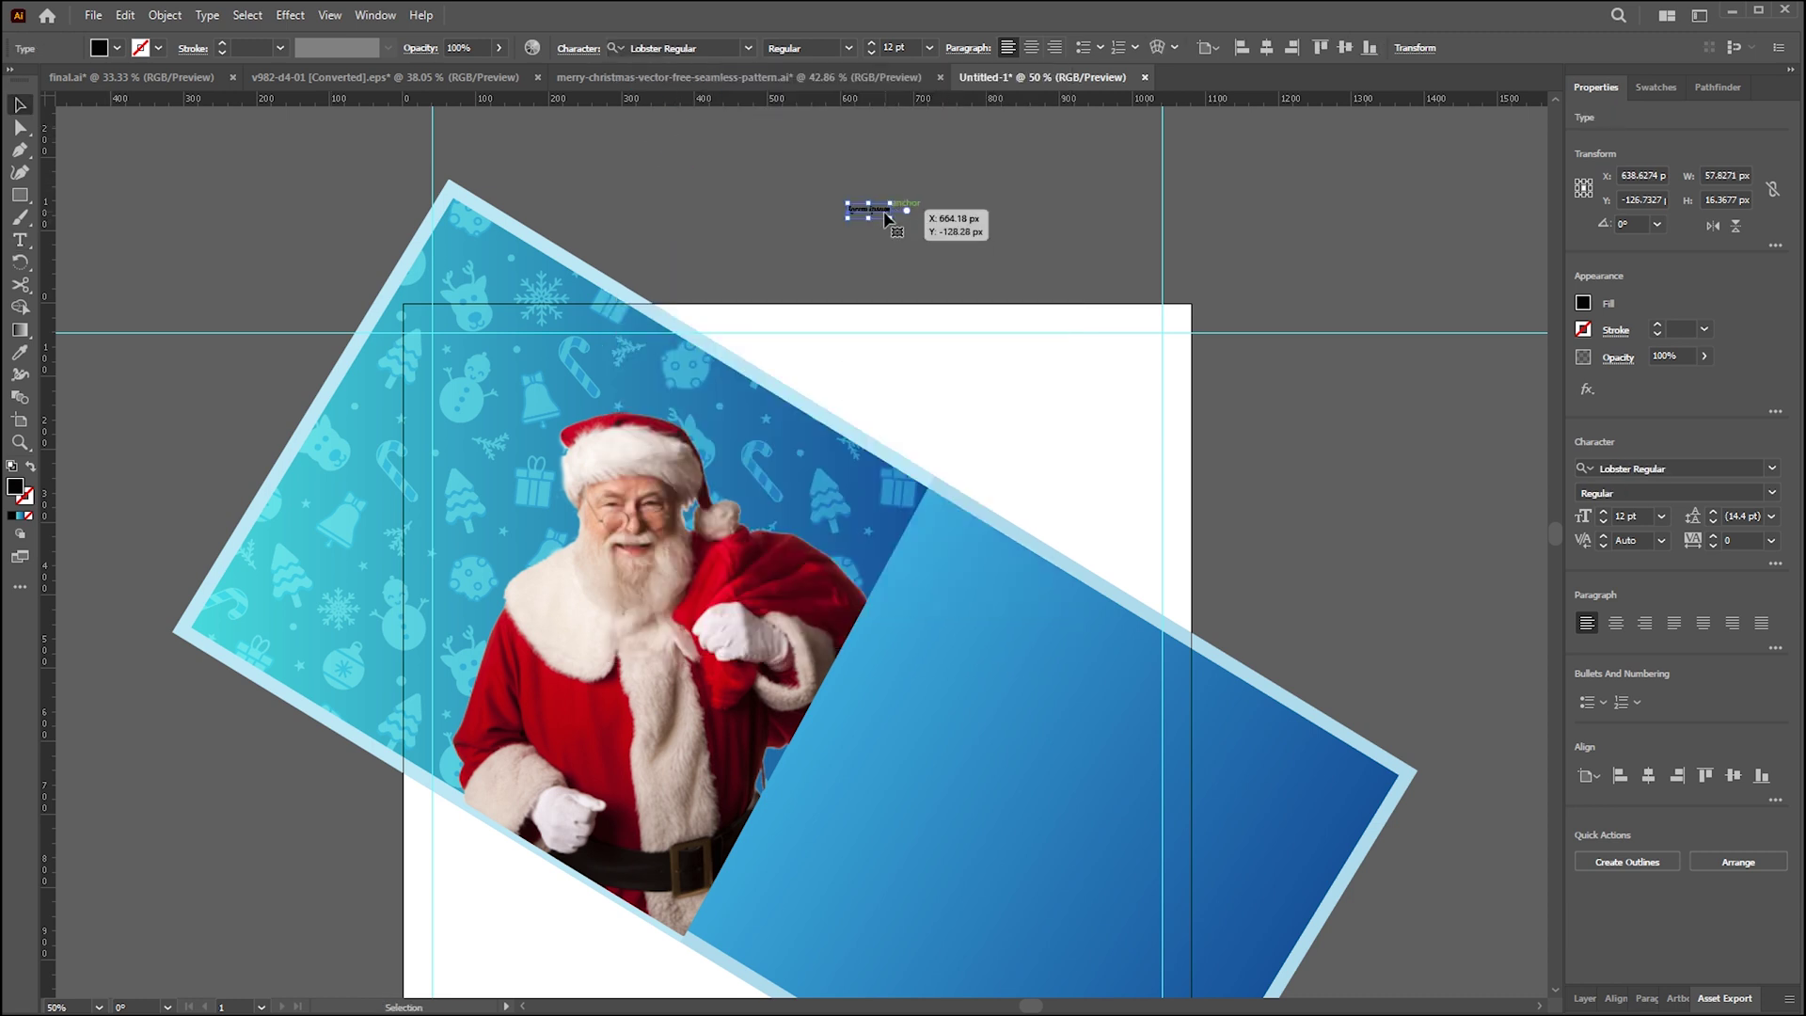
pyautogui.press('Escape')
# - Enlarge the placeholder text to about 102 pt and replace its wording with "Christmas"
pyautogui.click(889, 219)
pyautogui.moveTo(889, 219); pyautogui.dragTo(1204, 301)
pyautogui.moveTo(976, 231); pyautogui.dragTo(943, 233)
pyautogui.doubleClick(944, 232)
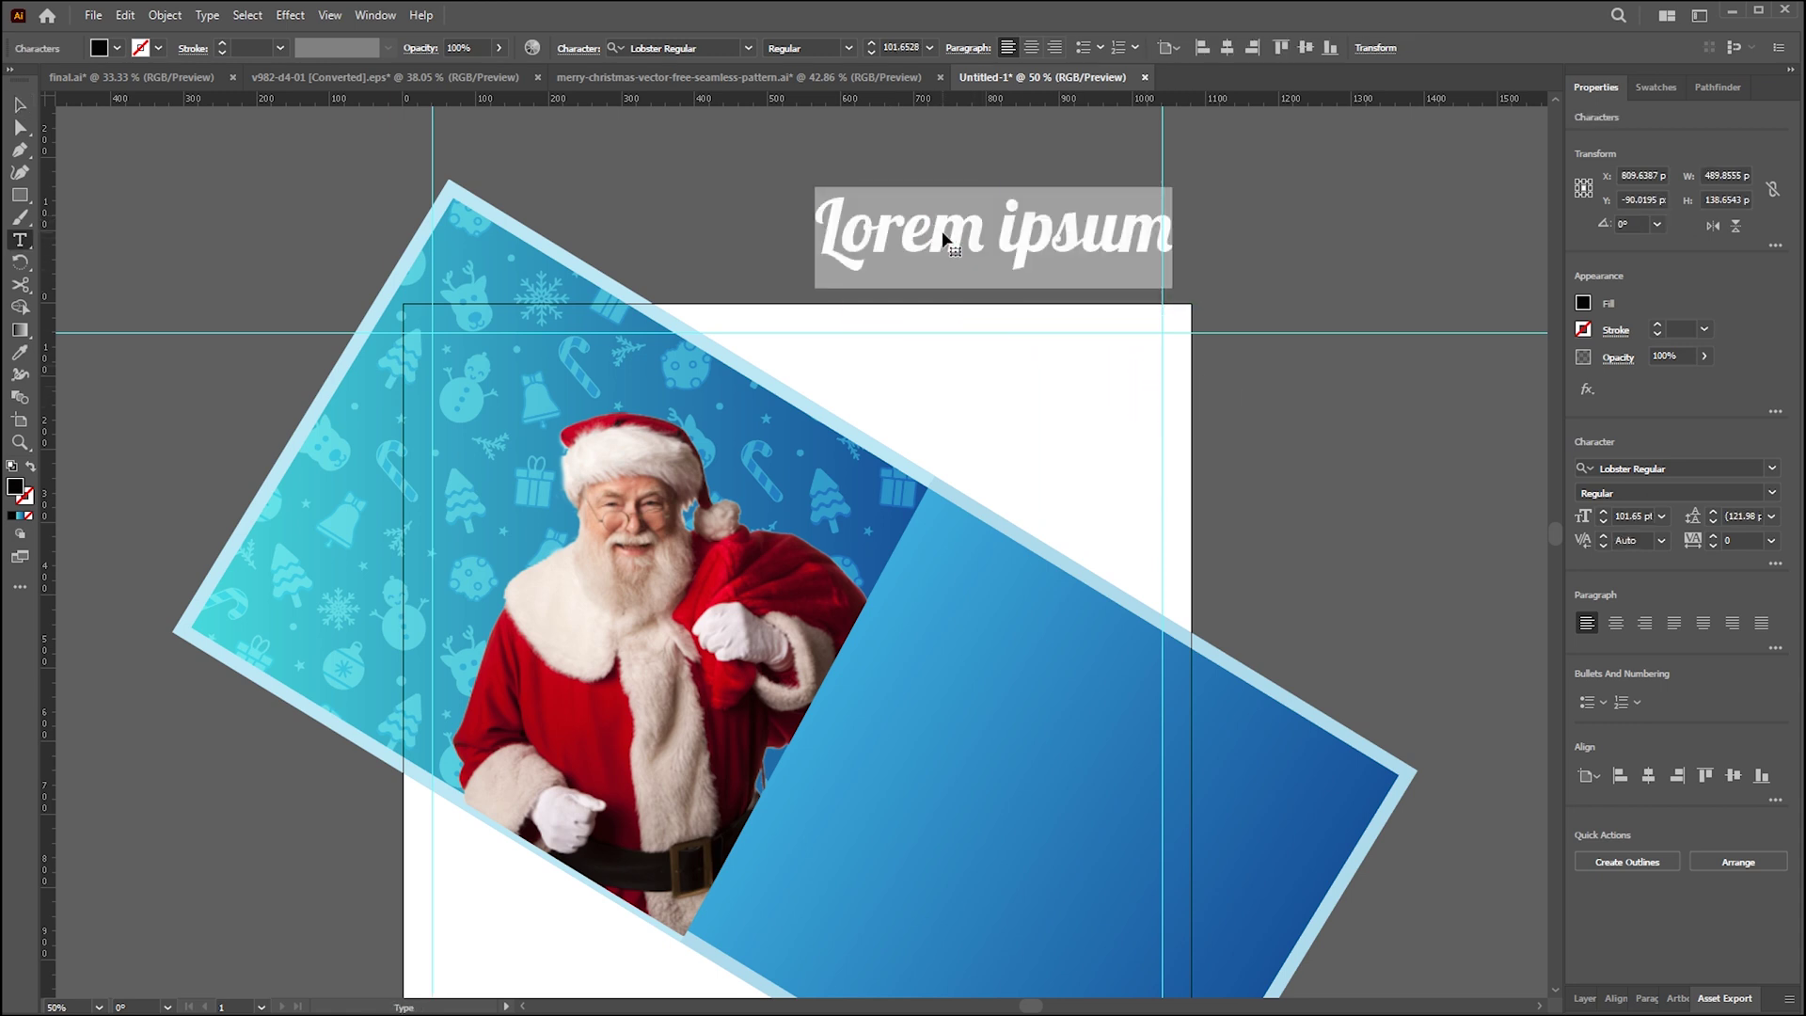
pyautogui.write('C')
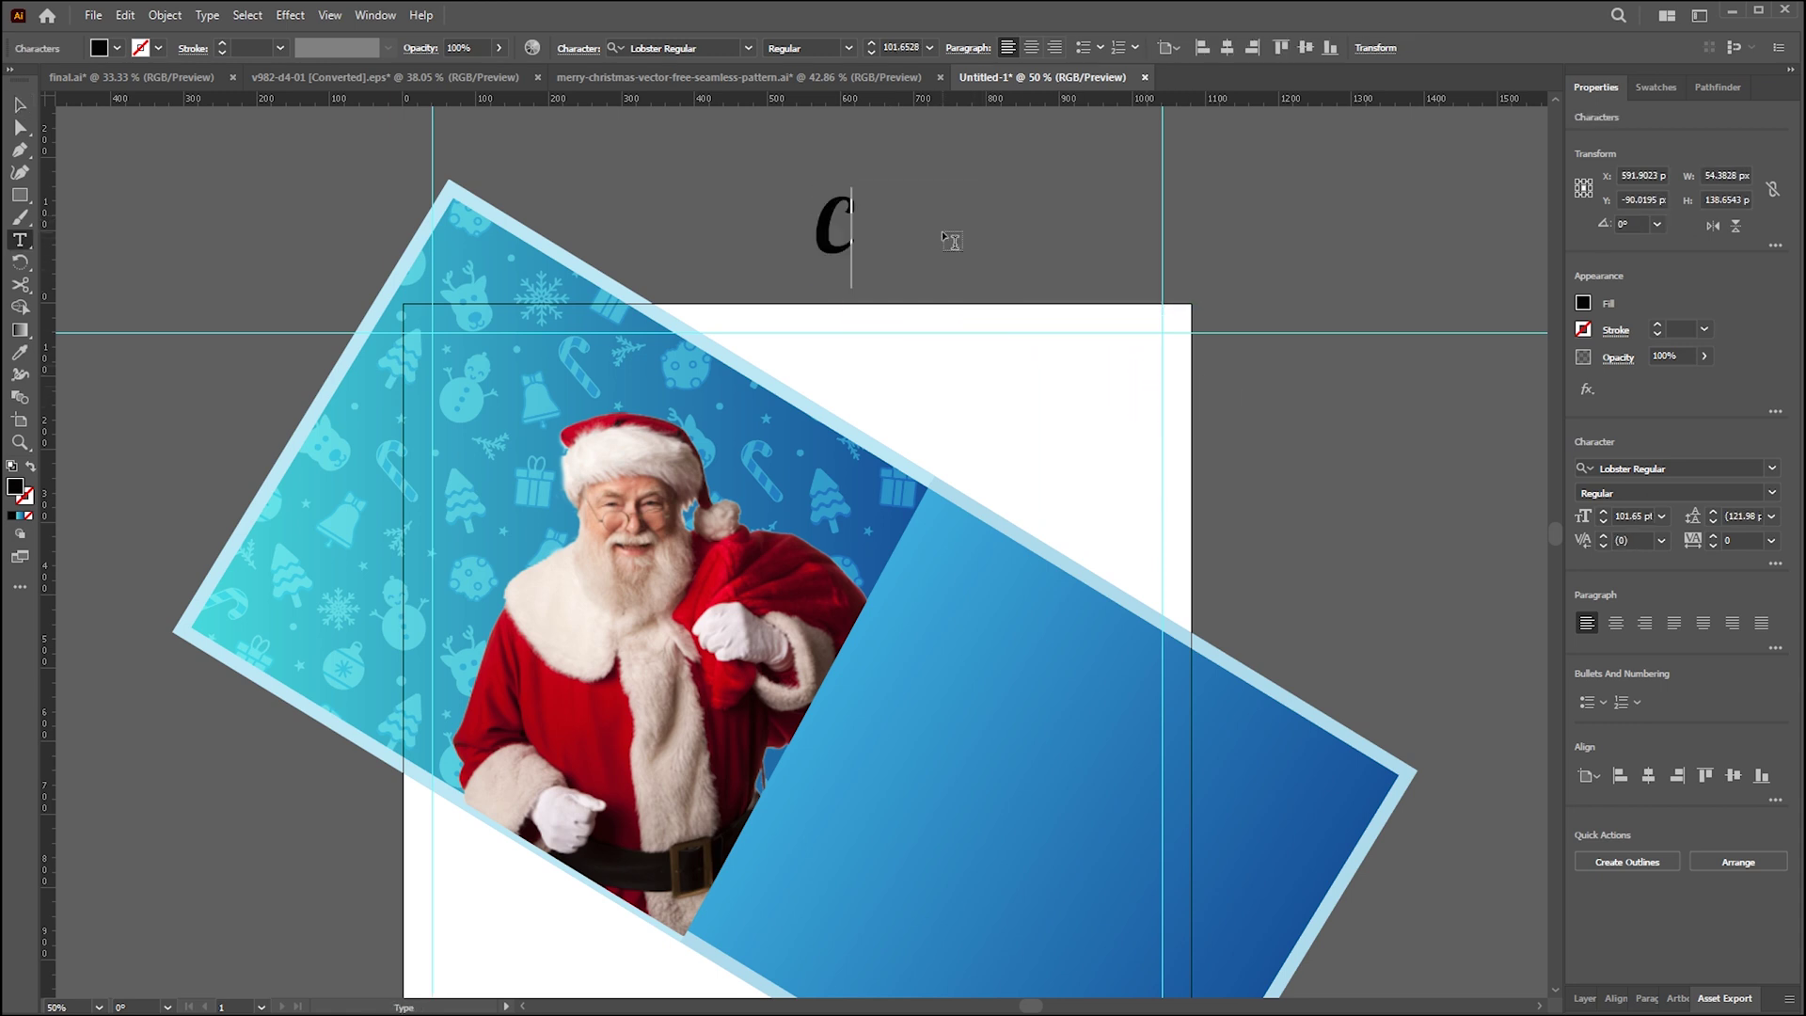
pyautogui.write('hristmas')
pyautogui.press('Escape')
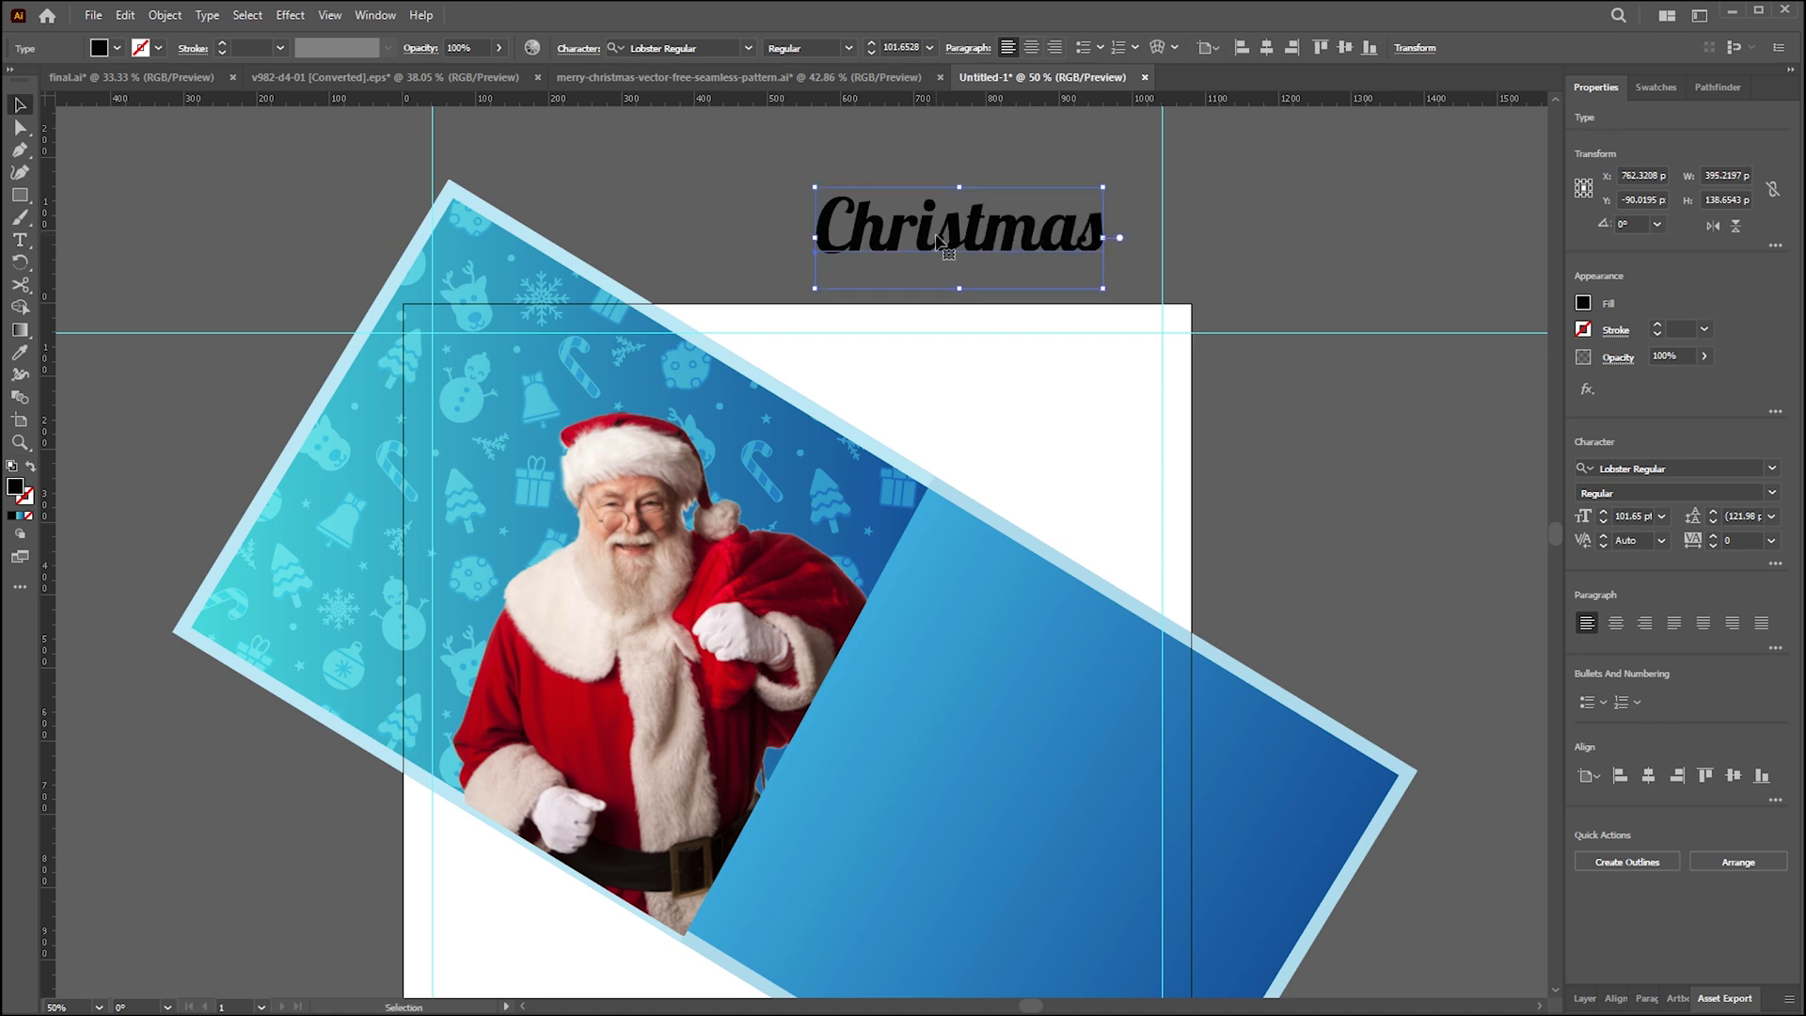
# - Move "Christmas" into the artboard's upper-right corner, and duplicate it as a "Sale" line right-aligned beneath it
pyautogui.moveTo(939, 241); pyautogui.dragTo(1215, 480)
pyautogui.doubleClick(1216, 480)
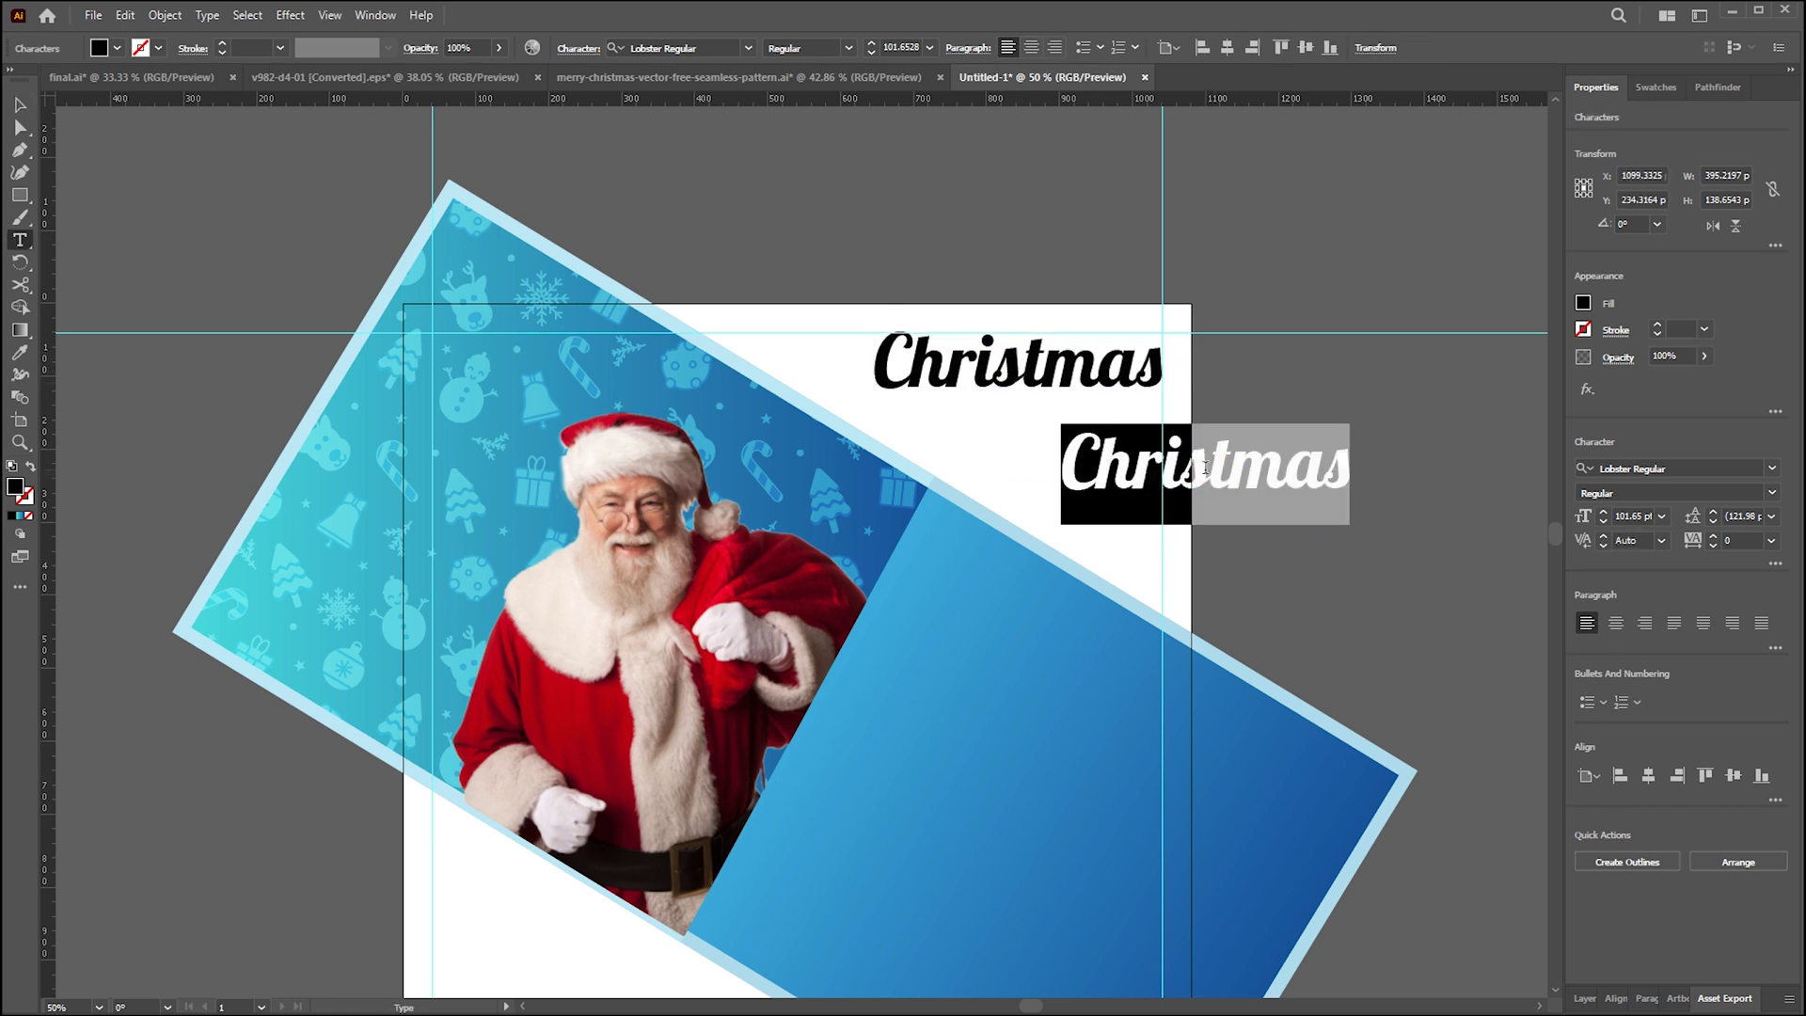
pyautogui.write('Sale')
pyautogui.press('Escape')
pyautogui.moveTo(1124, 463)
pyautogui.mouseDown()
pyautogui.moveTo(1115, 426)
pyautogui.moveTo(1124, 451)
pyautogui.mouseUp()
# - Fill the word "Sale" with red and deselect it
pyautogui.click(1584, 303)
pyautogui.click(1432, 371)
pyautogui.click(1315, 218)
pyautogui.moveTo(1315, 217)
pyautogui.mouseDown()
pyautogui.moveTo(1325, 194)
pyautogui.moveTo(1340, 214)
pyautogui.mouseUp()
pyautogui.moveTo(1391, 411); pyautogui.dragTo(1391, 374)
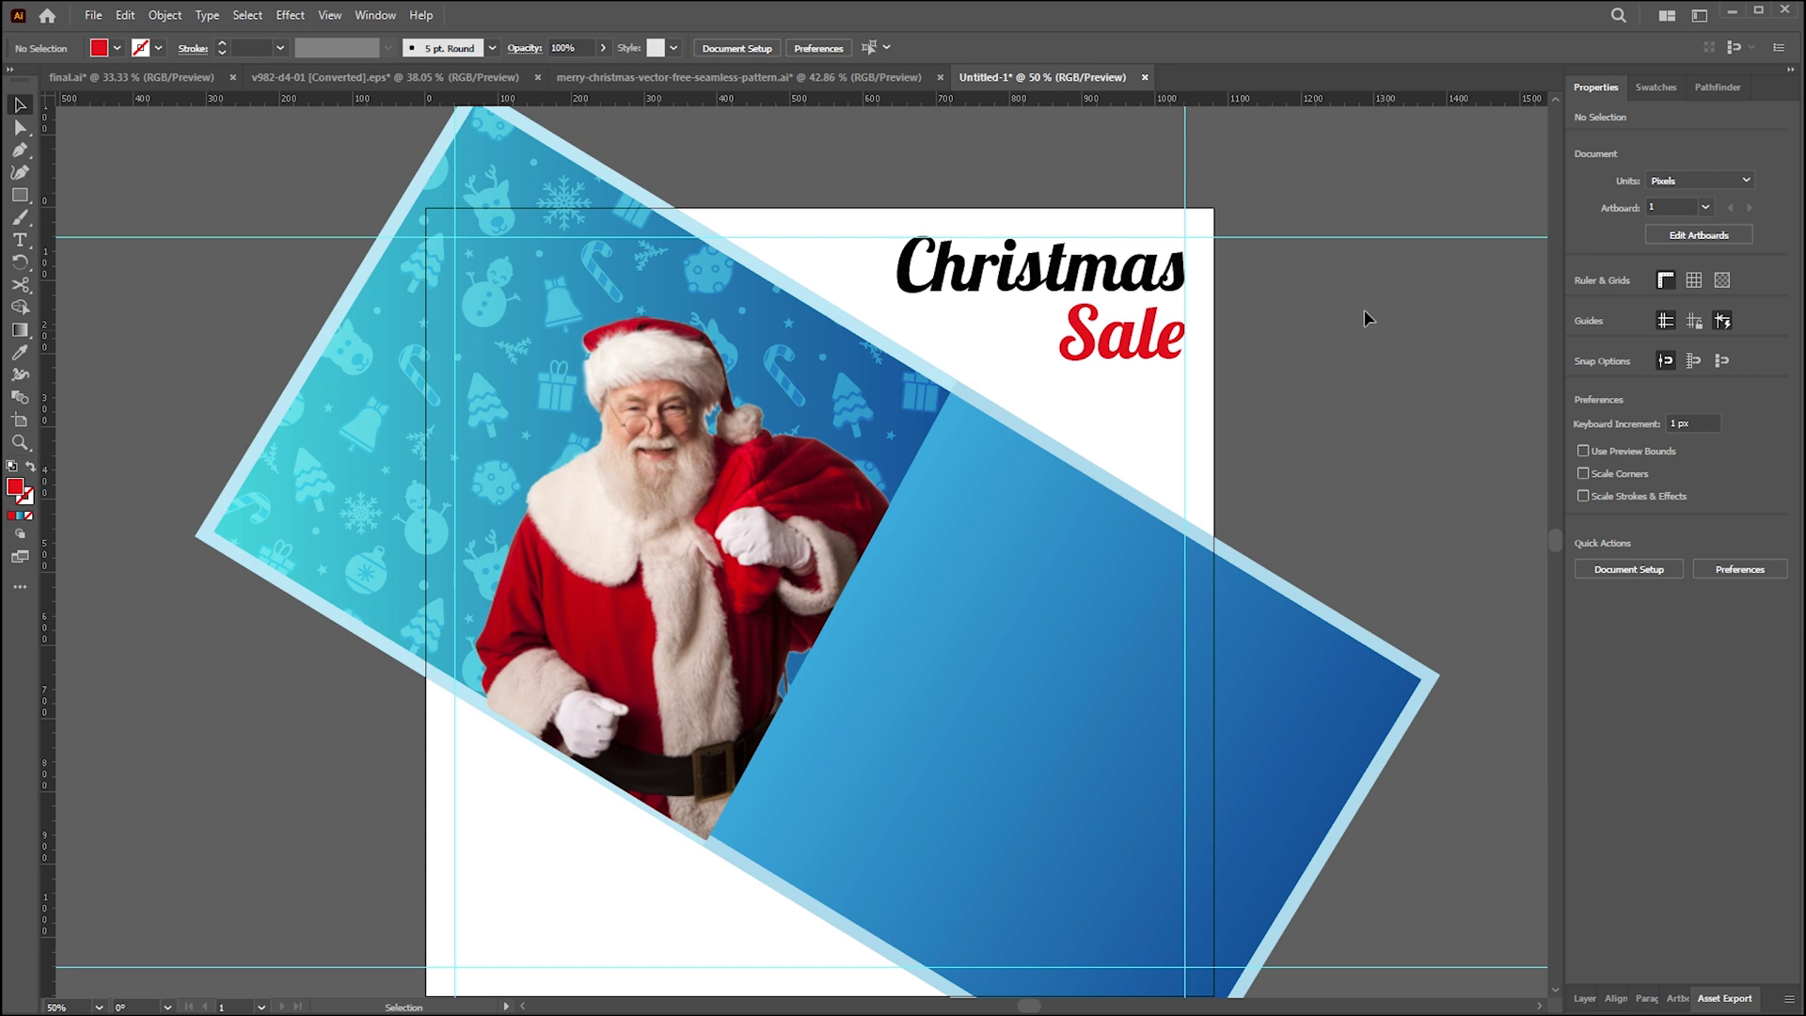
# - Select both title words, "Christmas" and "Sale", and nudge them down by 4 px
pyautogui.click(971, 266)
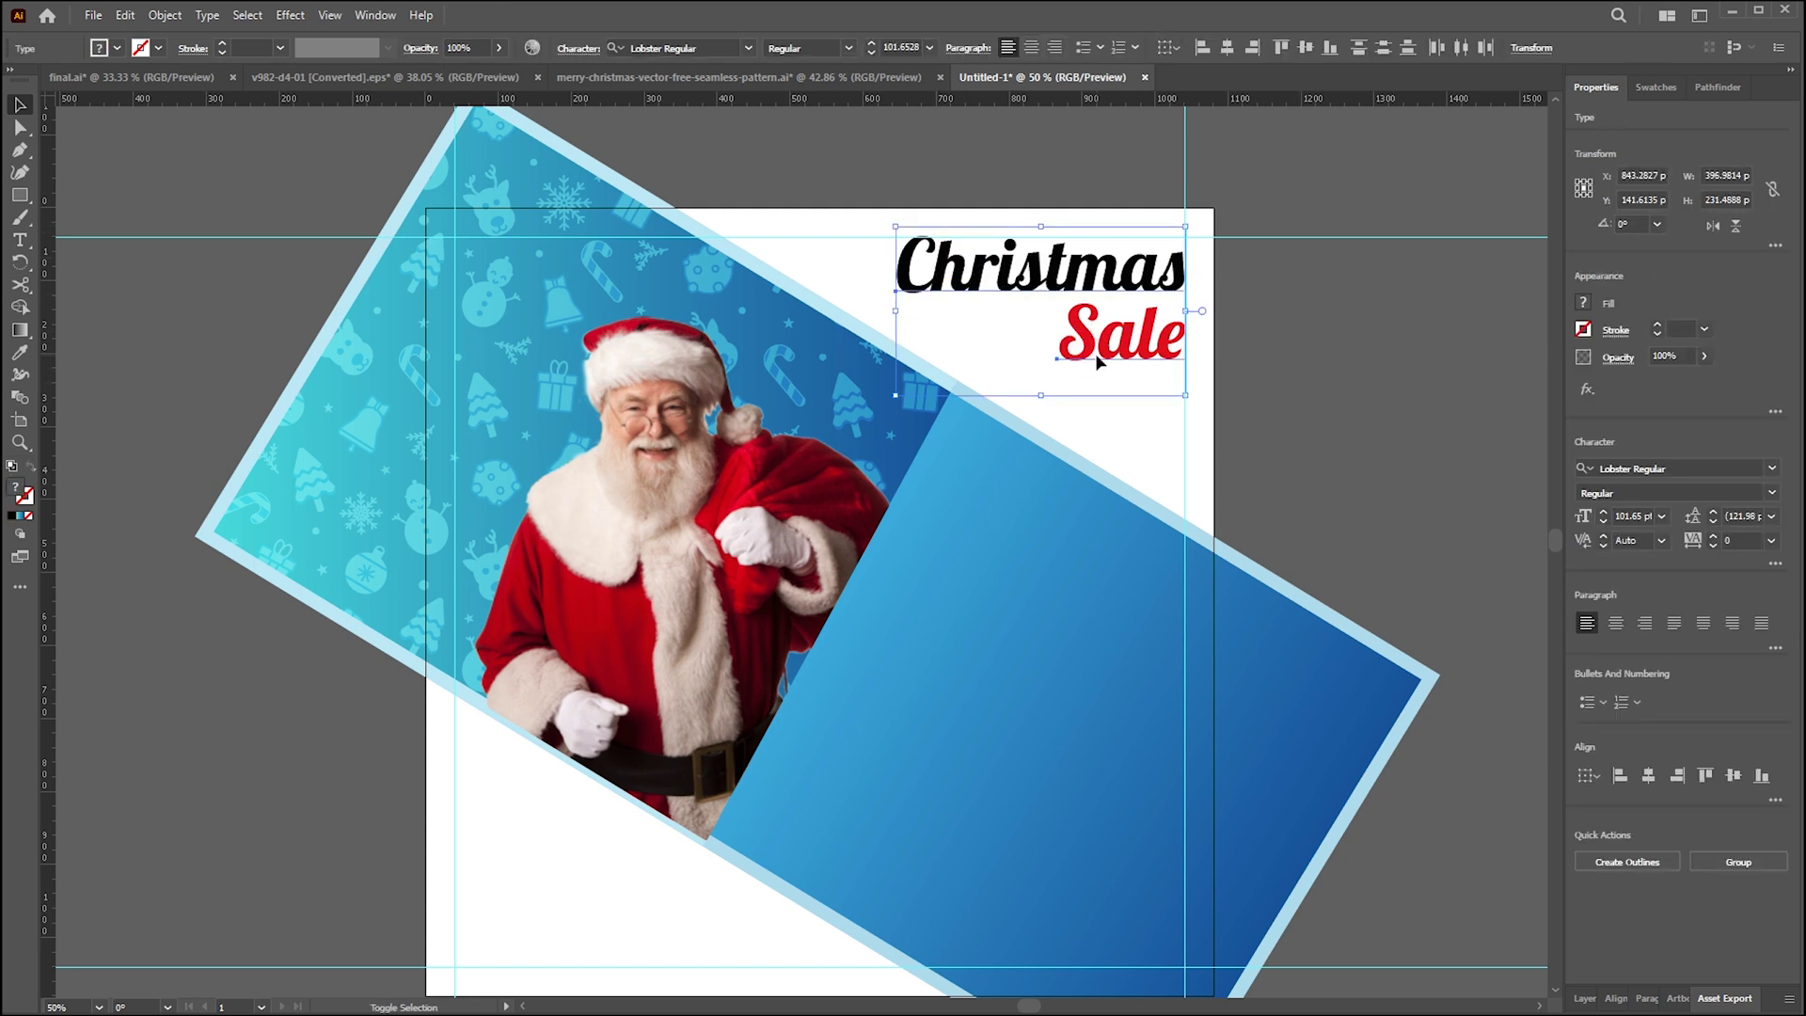
pyautogui.press('Down')
pyautogui.press('Down')
pyautogui.press('Down')
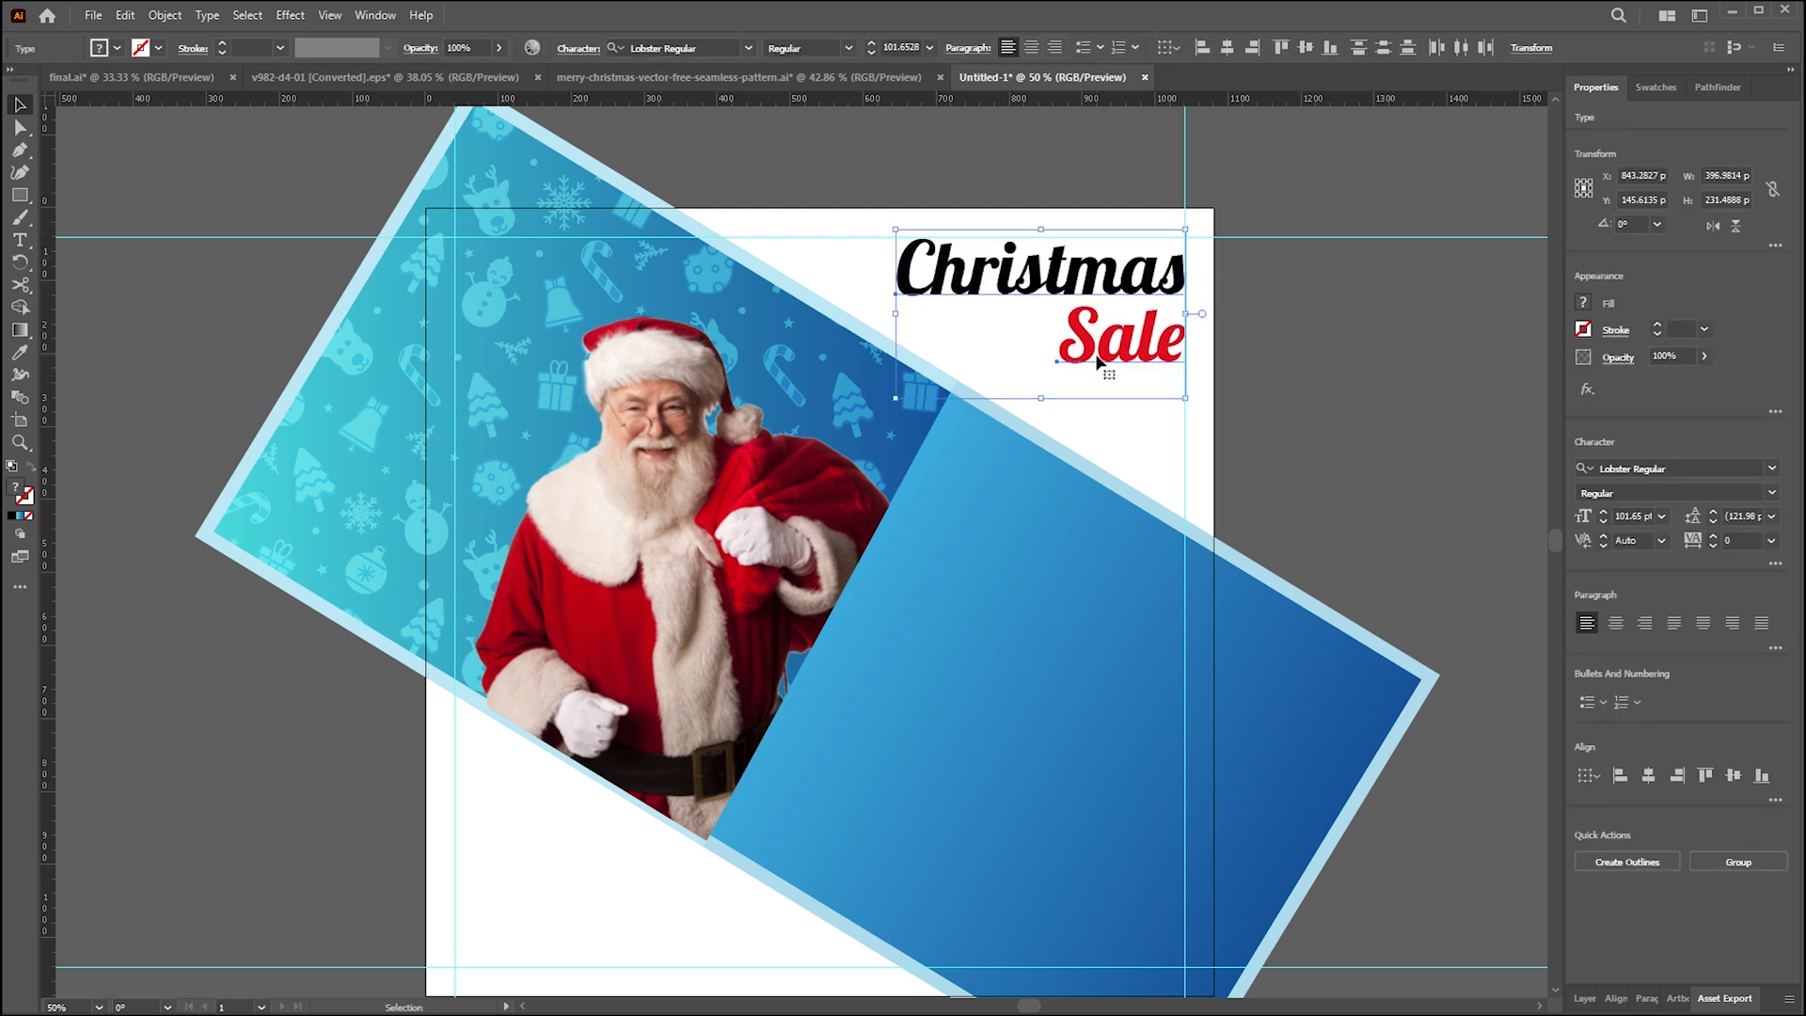
# - Nudge the clipped Santa image left and up by 1 px, and deselect it
pyautogui.click(508, 903)
pyautogui.moveTo(508, 903); pyautogui.dragTo(534, 831)
pyautogui.click(627, 577)
pyautogui.moveTo(627, 577)
pyautogui.mouseDown()
pyautogui.moveTo(625, 553)
pyautogui.moveTo(626, 580)
pyautogui.mouseUp()
pyautogui.press('Left')
pyautogui.press('Up')
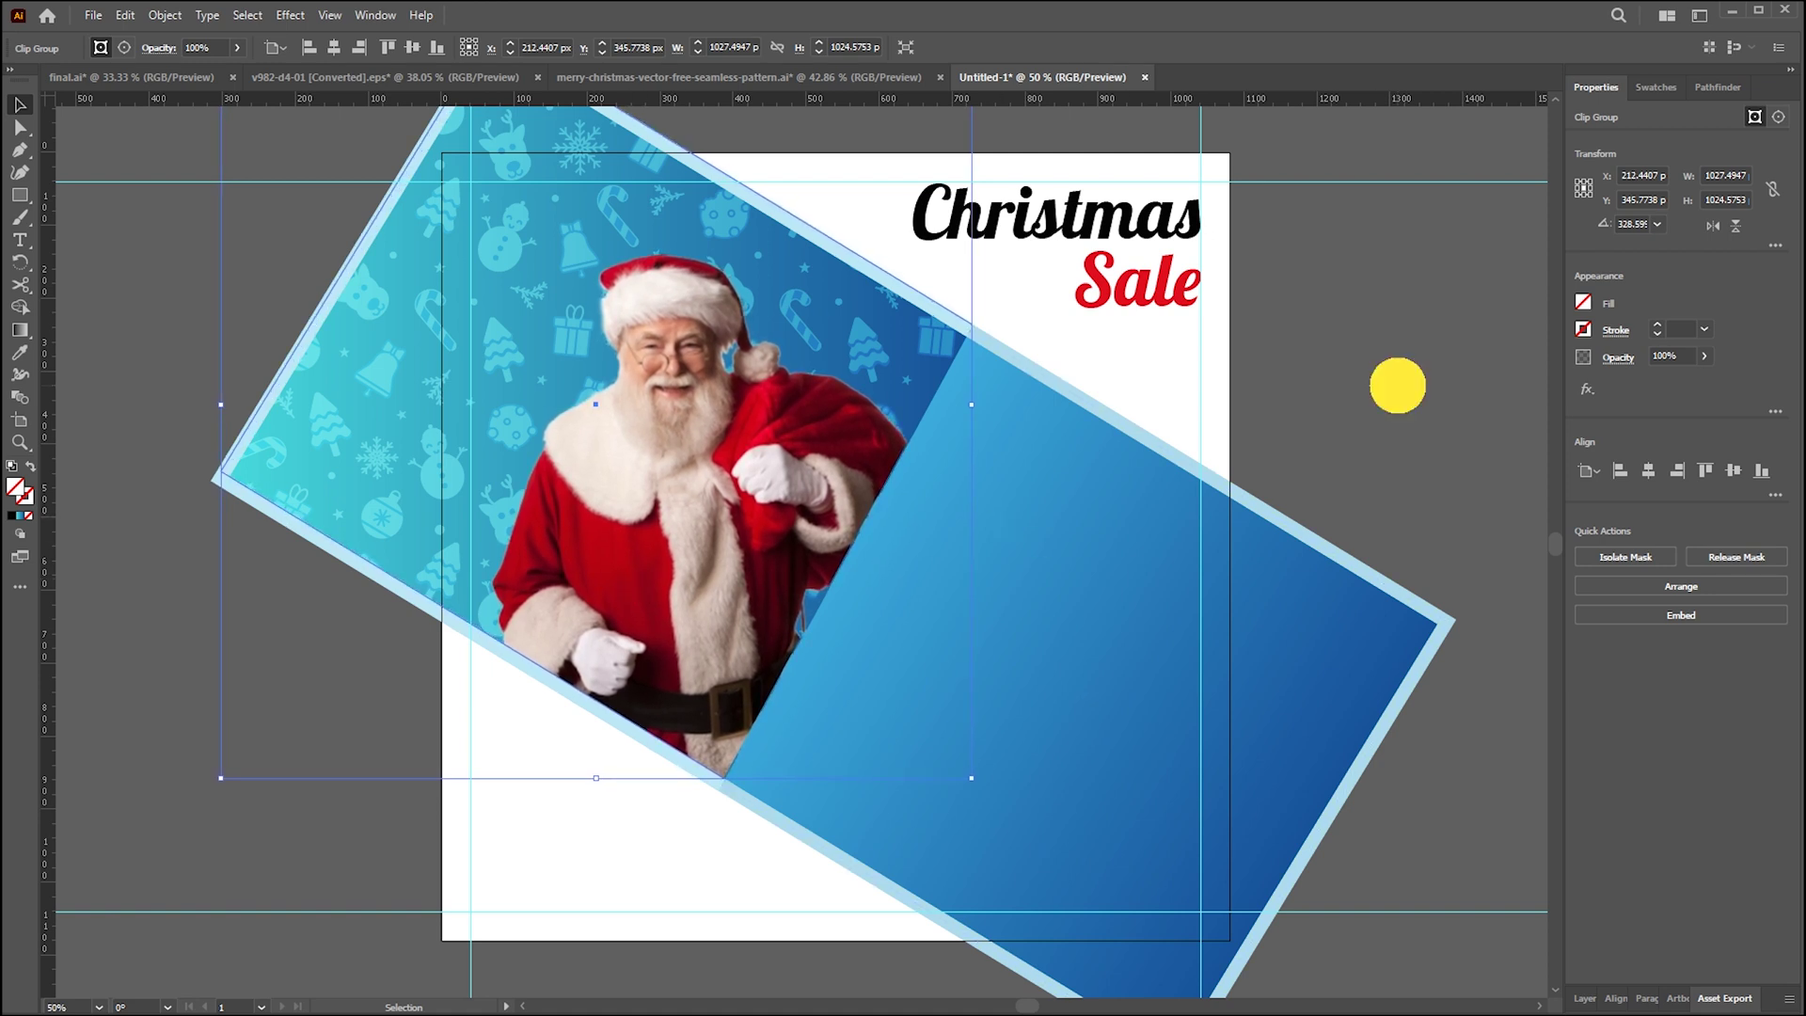
pyautogui.click(1395, 384)
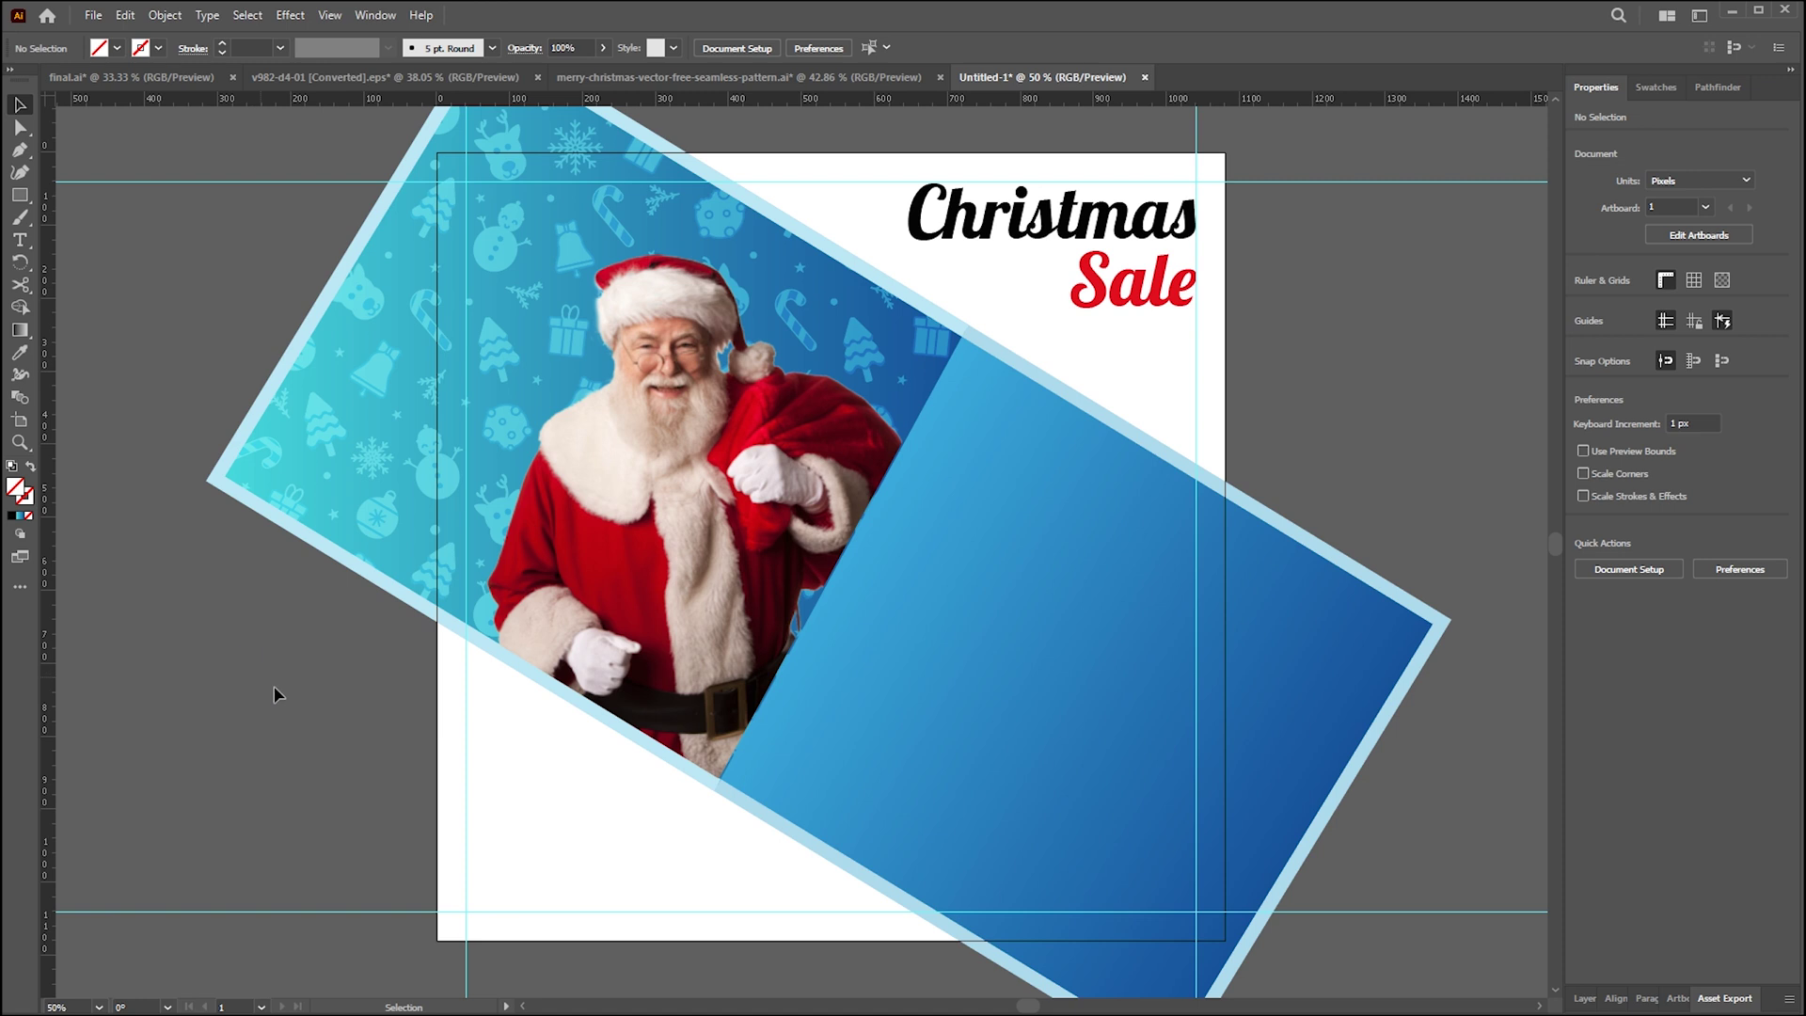
# - Place a new placeholder text line at the left guide in the artboard's lower-left white area and enlarge it to about 29 pt
pyautogui.press('t')
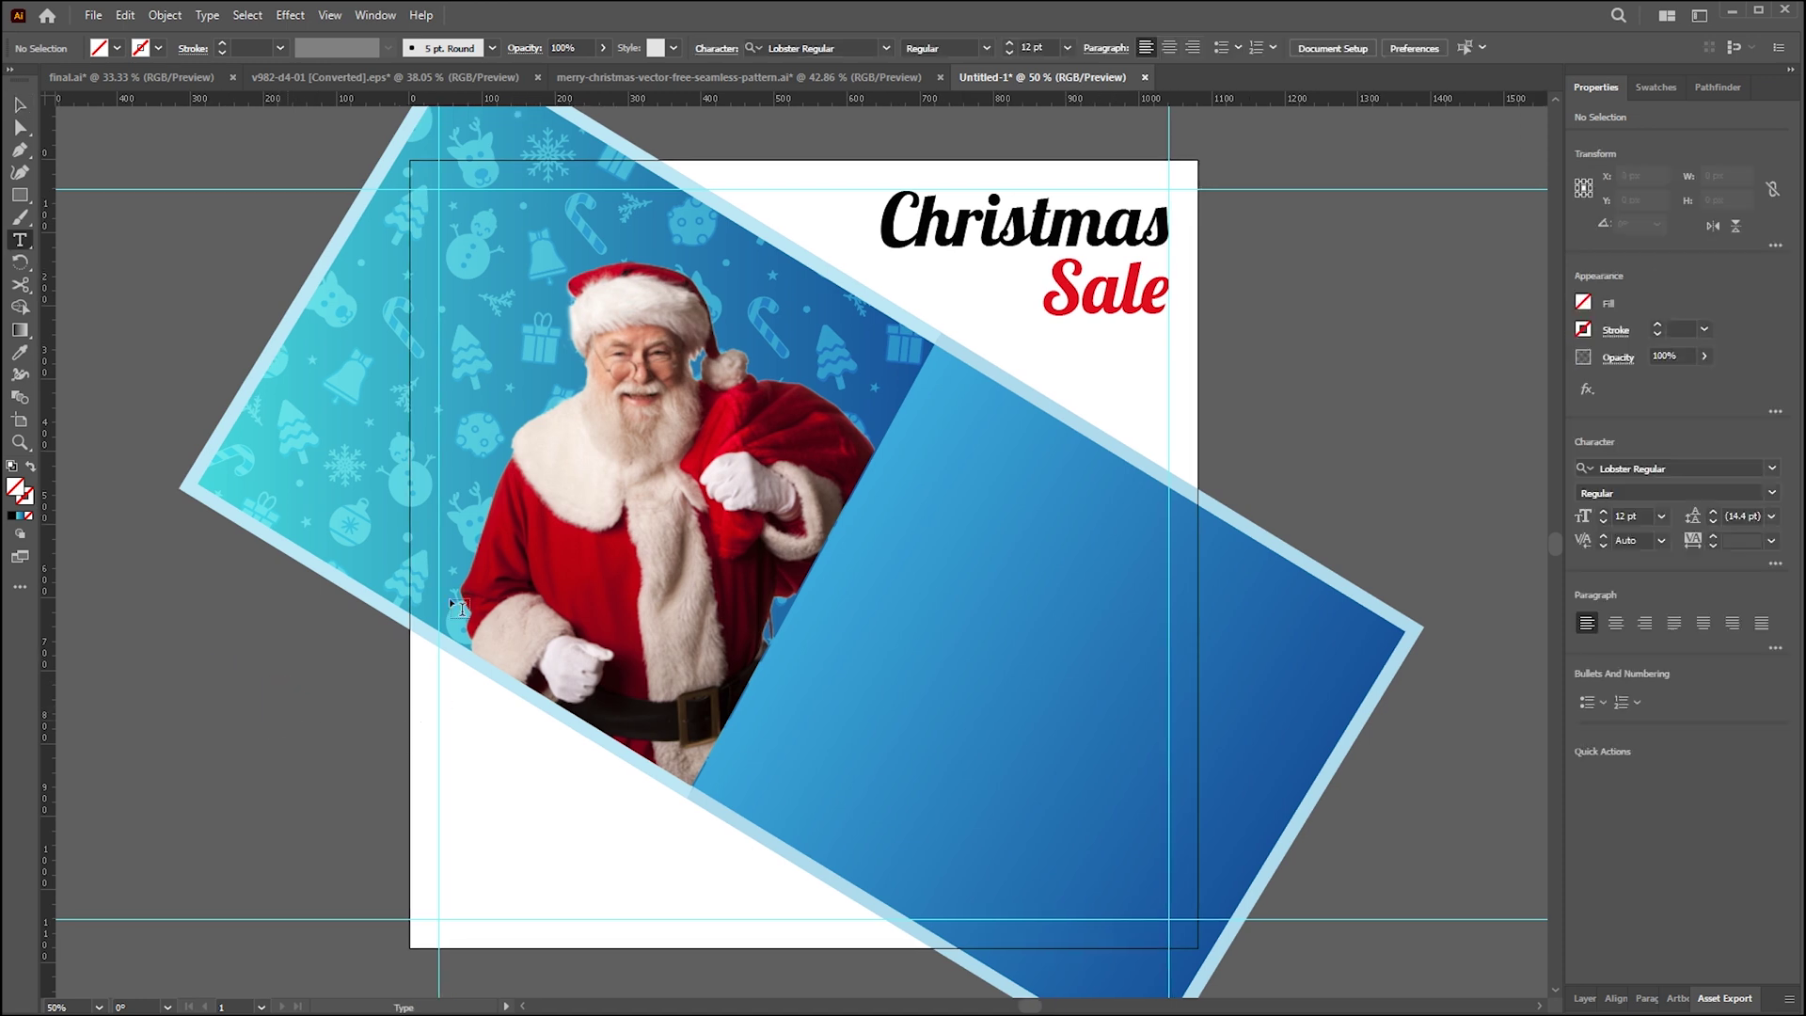
pyautogui.click(442, 840)
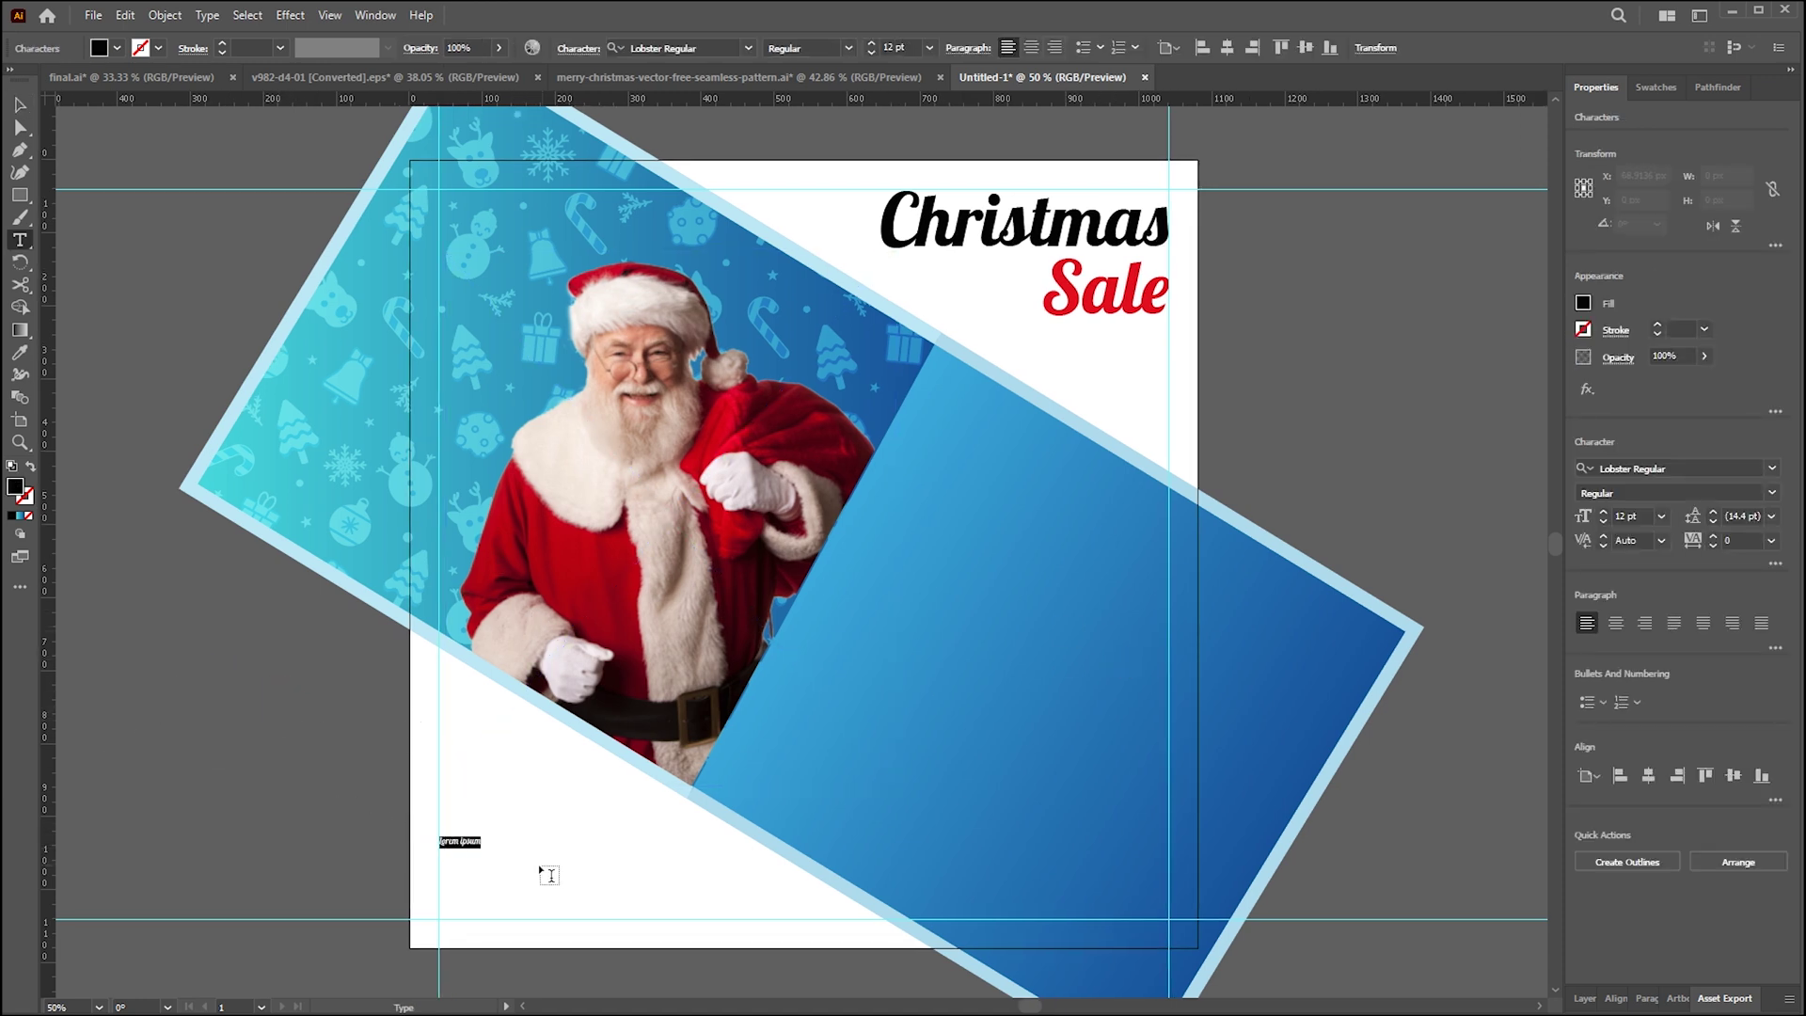
pyautogui.press('Escape')
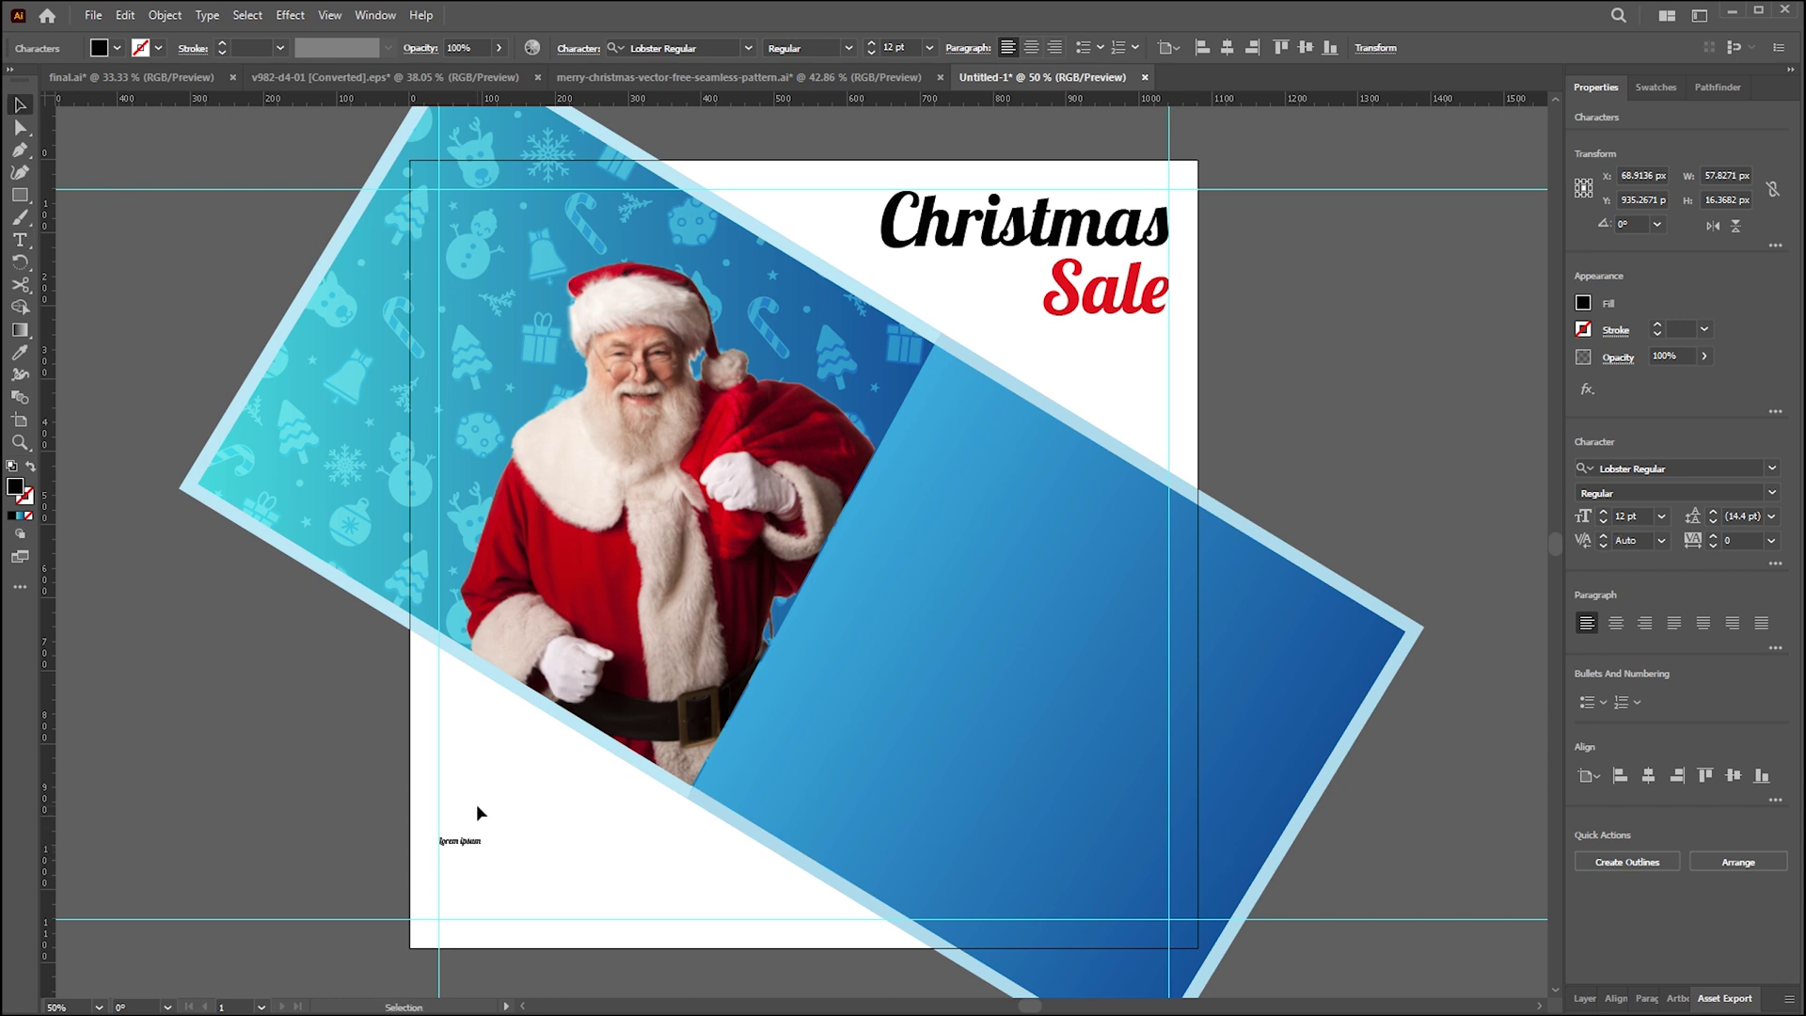
pyautogui.click(520, 816)
pyautogui.moveTo(520, 816); pyautogui.dragTo(542, 847)
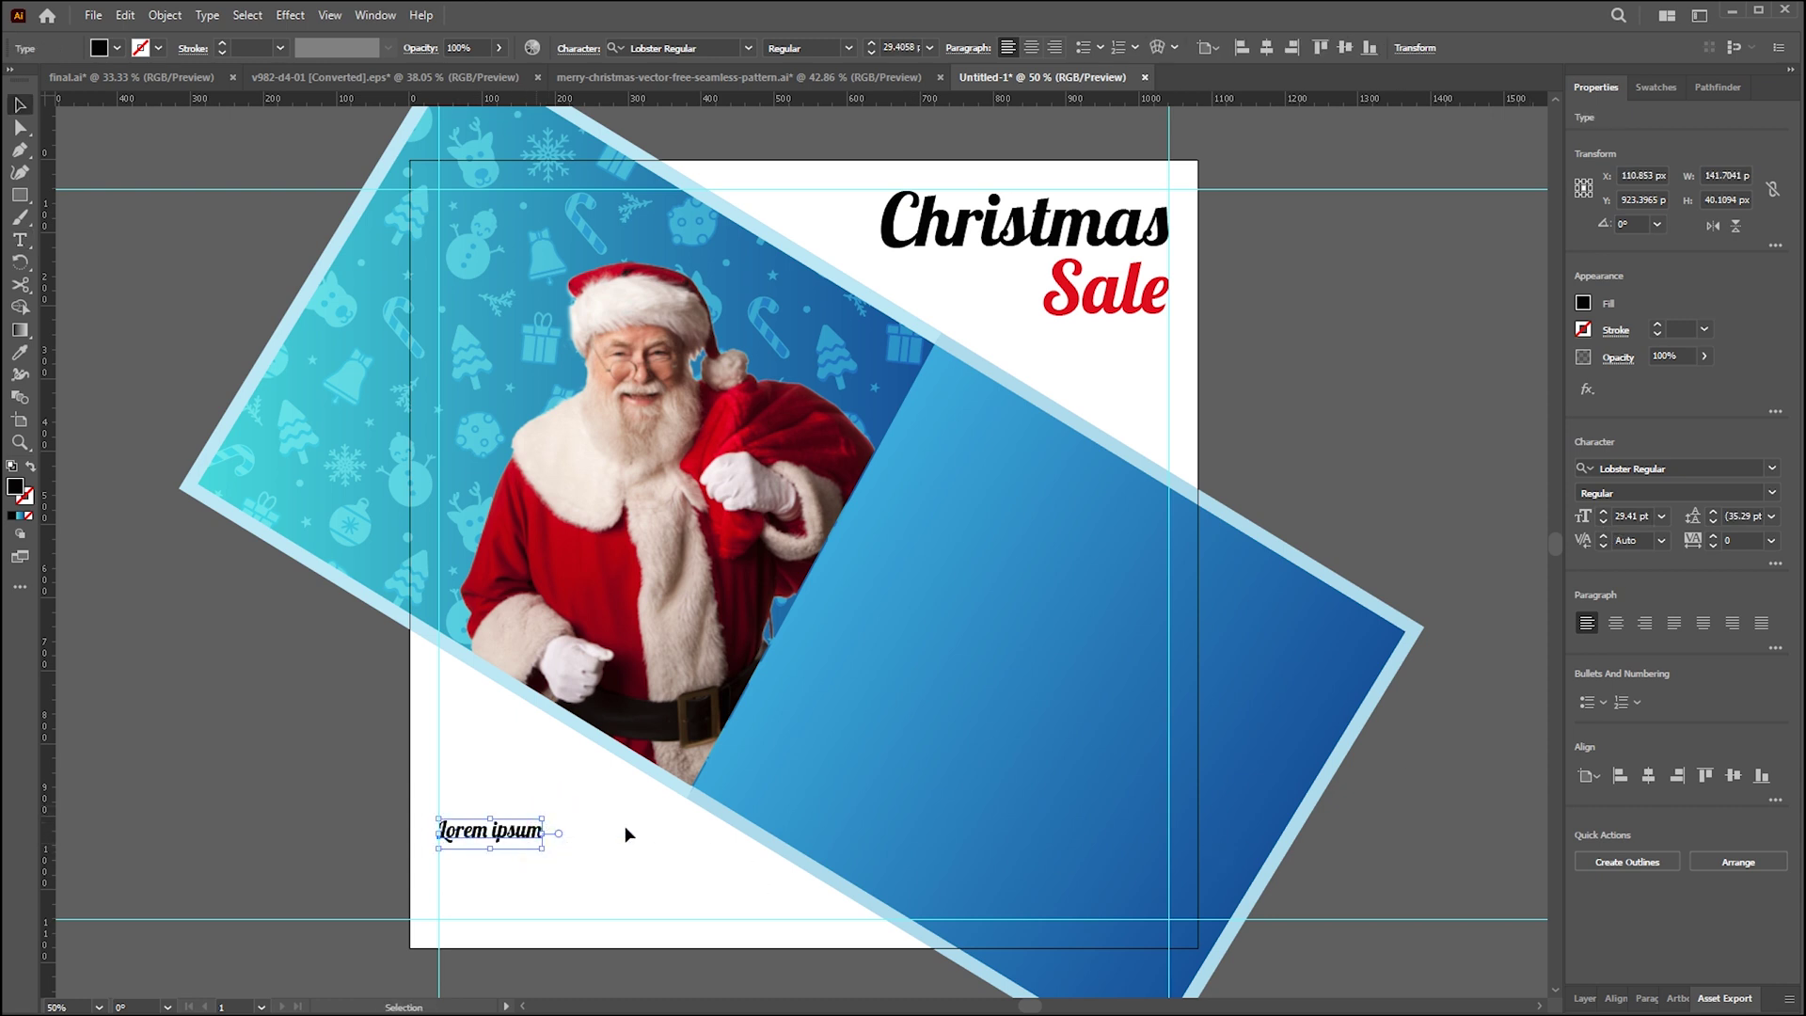
# - Set the font of the new placeholder text to Montserrat Bold
pyautogui.click(1686, 467)
pyautogui.write('mot')
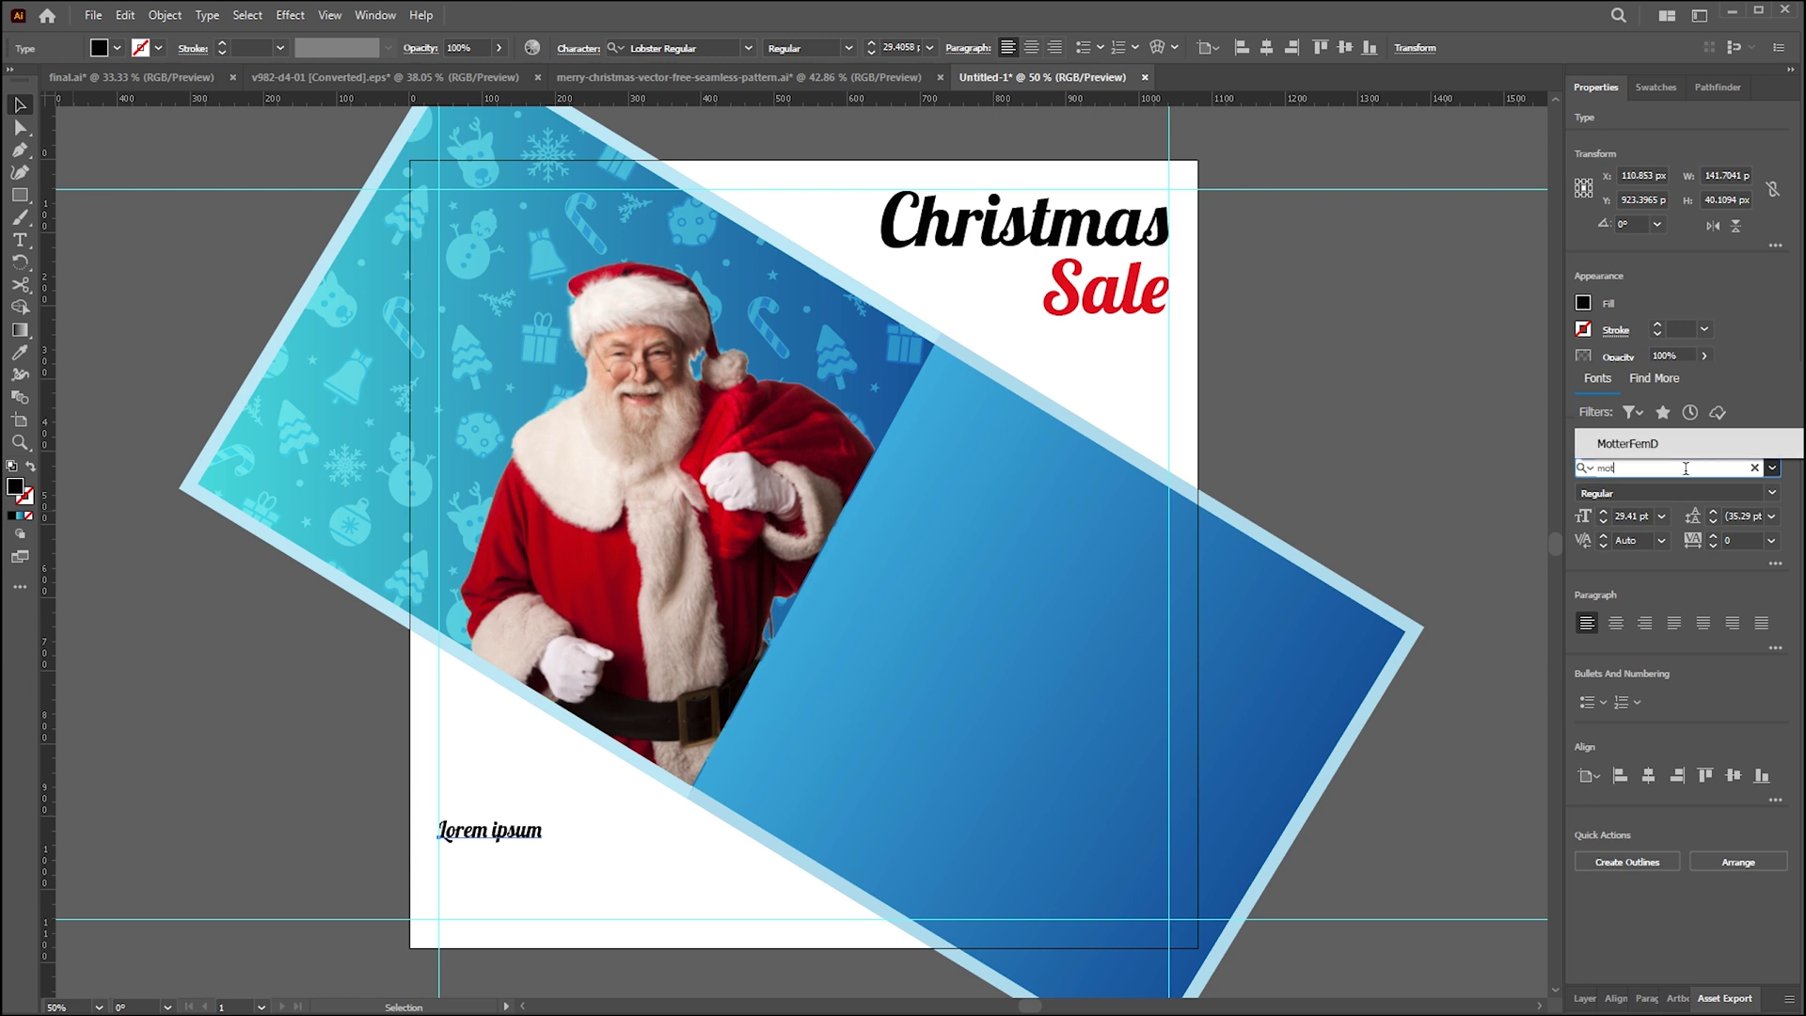
pyautogui.press('BackSpace')
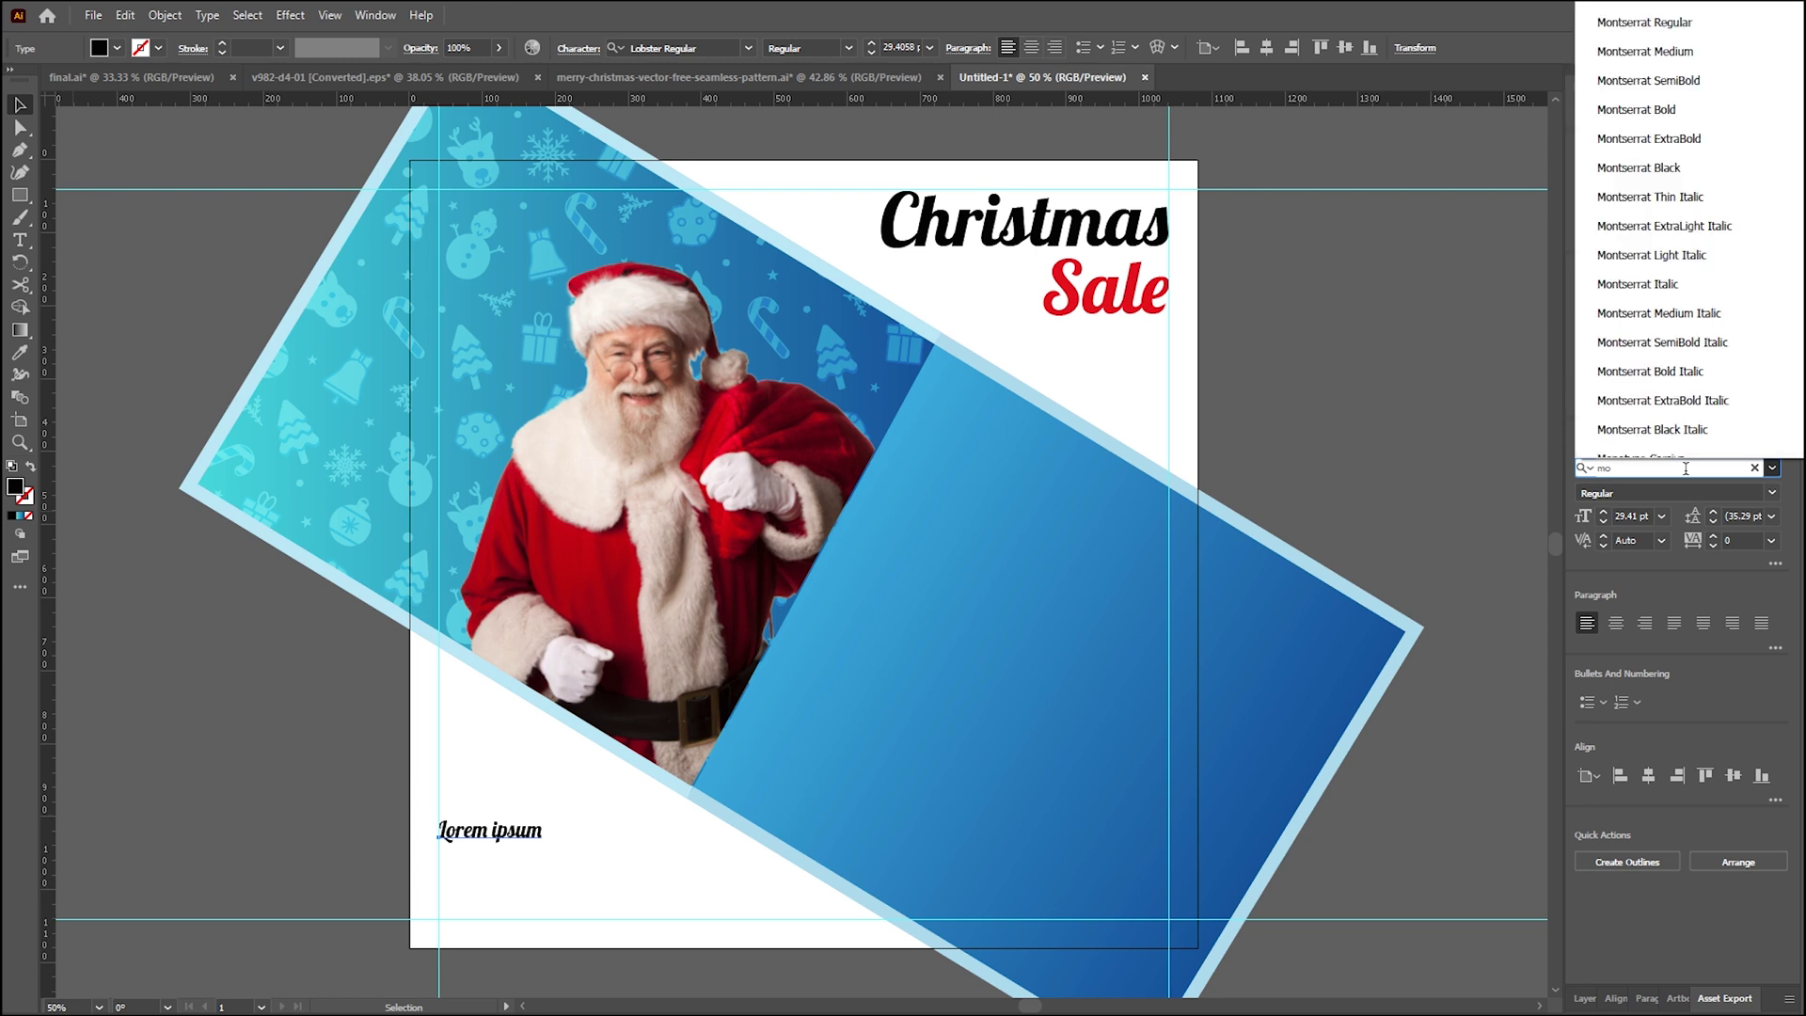
pyautogui.write('nt')
pyautogui.press('Down')
pyautogui.press('Down')
pyautogui.press('Down')
pyautogui.press('Down')
pyautogui.press('Down')
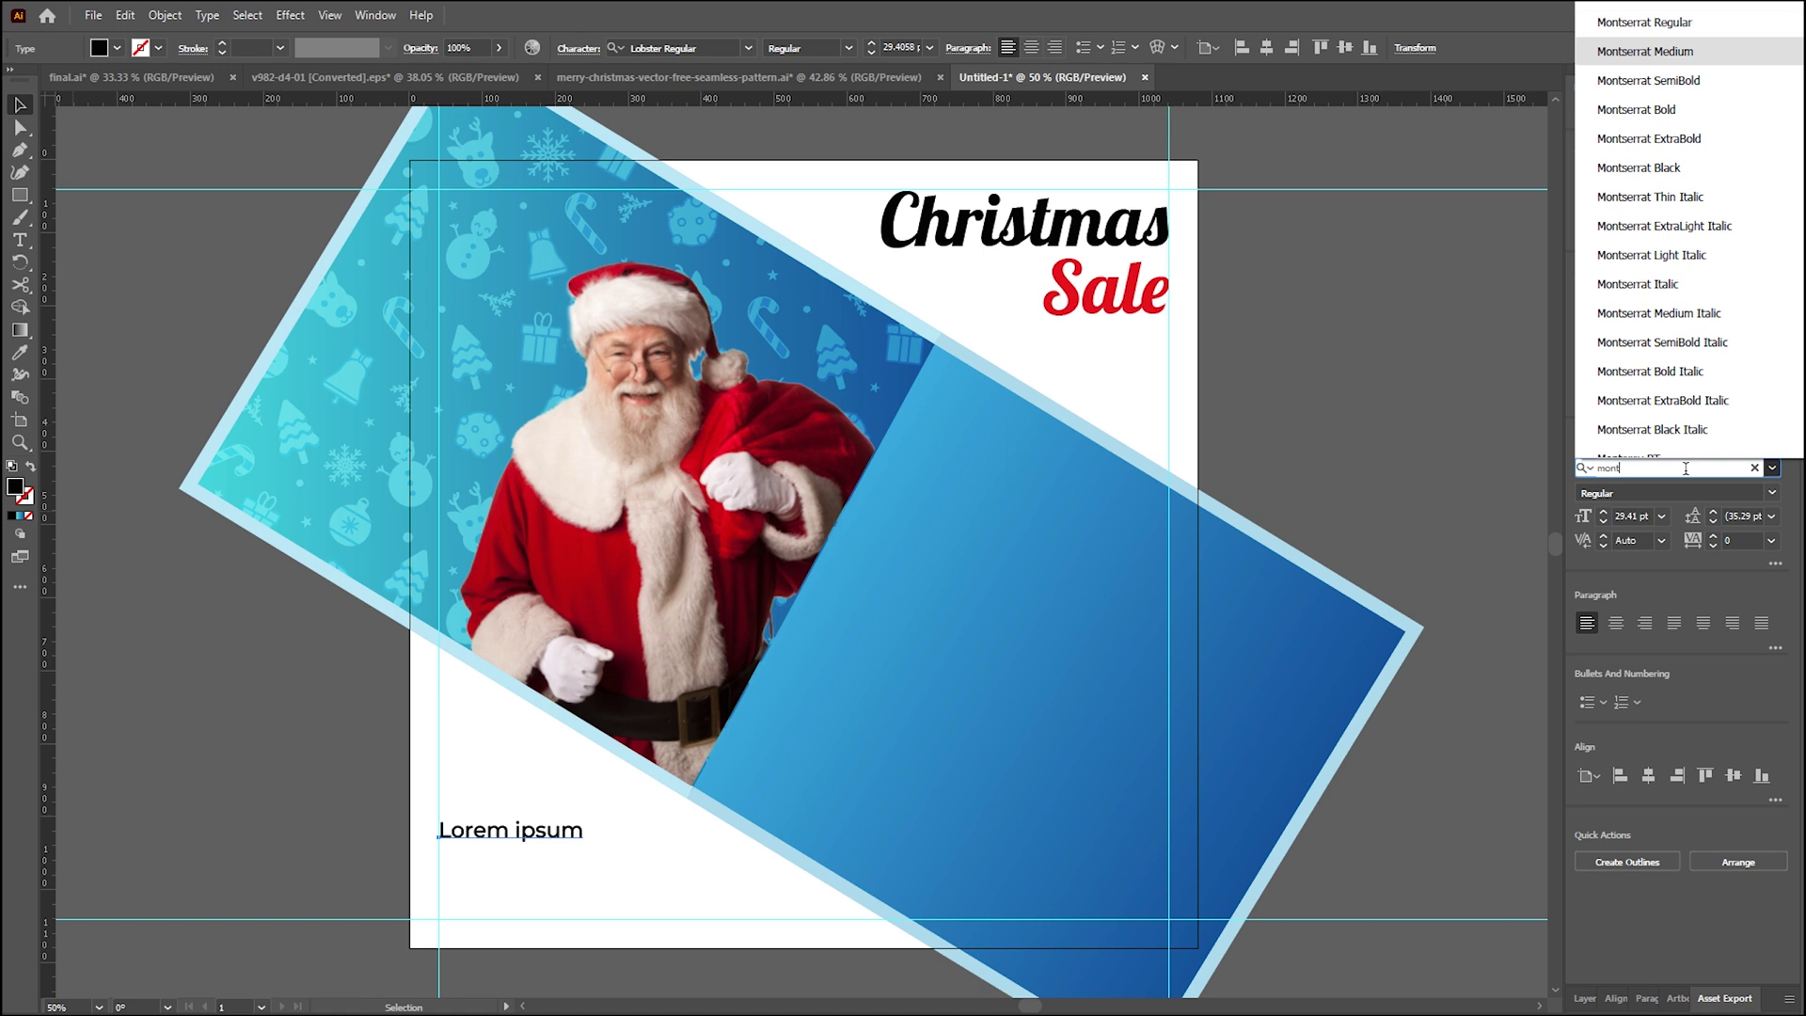
pyautogui.press('Up')
pyautogui.press('Return')
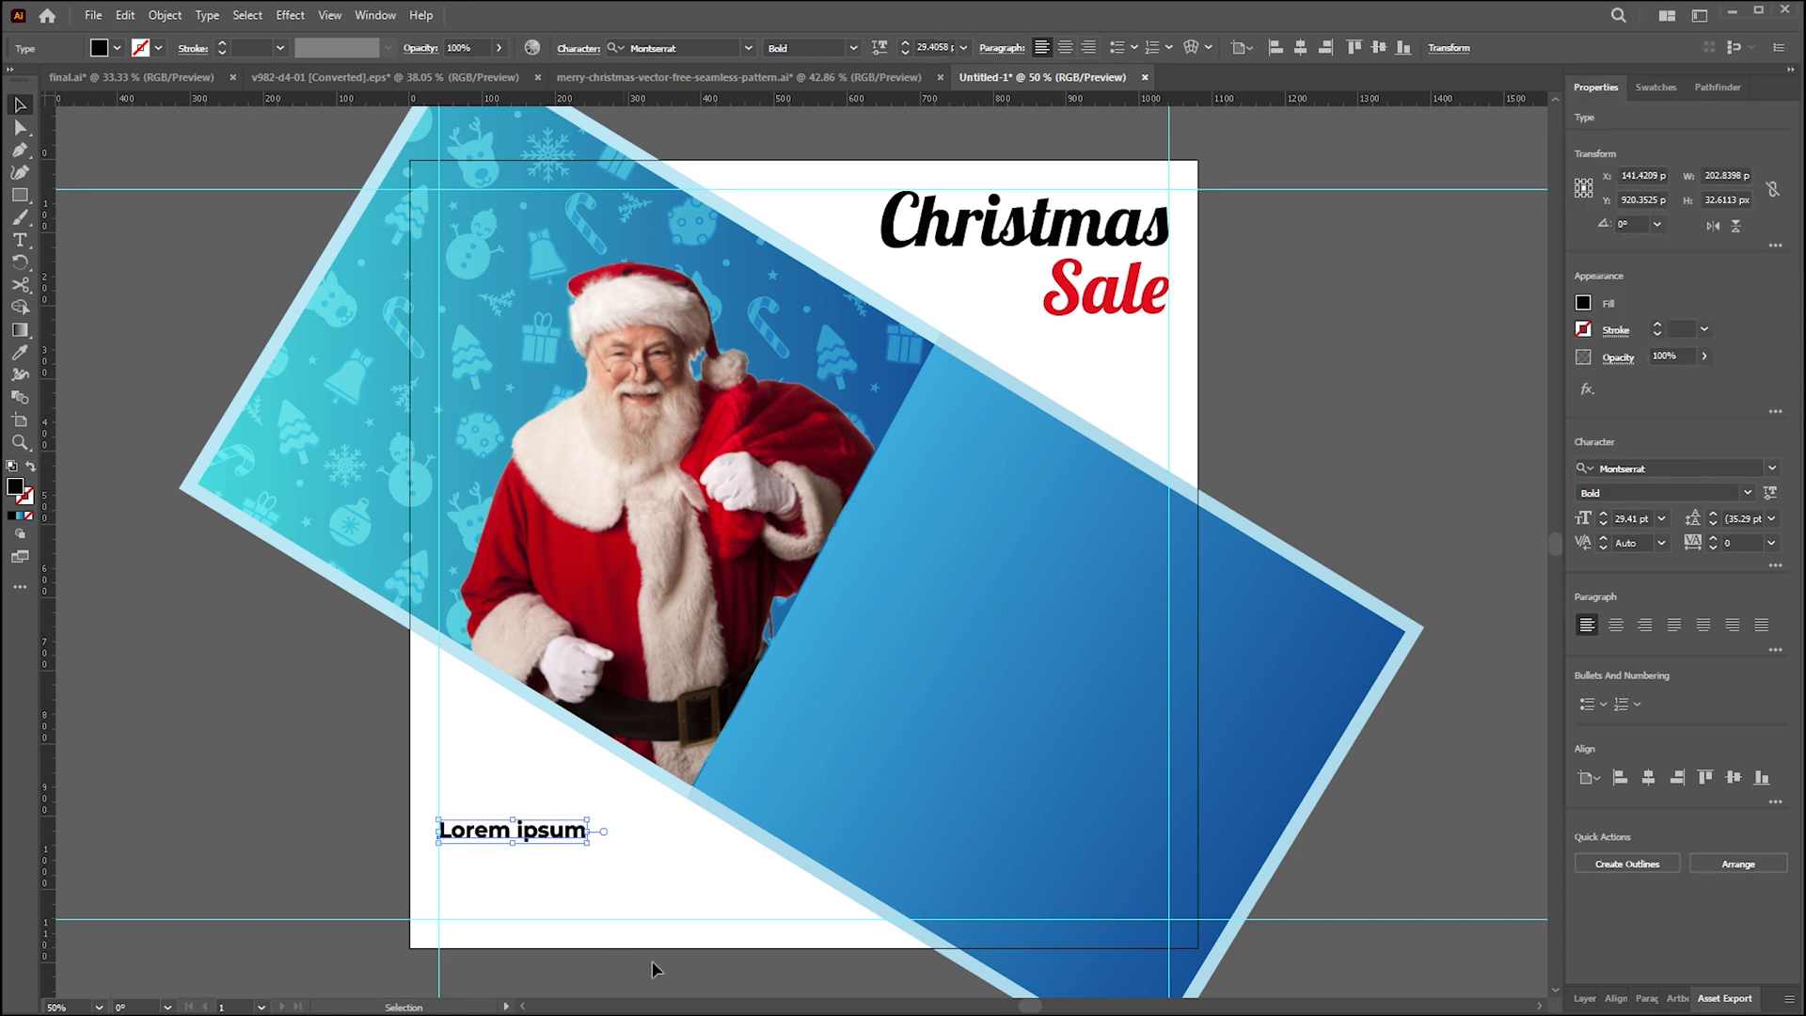
# - Replace the placeholder wording with "GET UP TO"
pyautogui.doubleClick(476, 829)
pyautogui.hotkey('ctrl', 'a')
pyautogui.write('G')
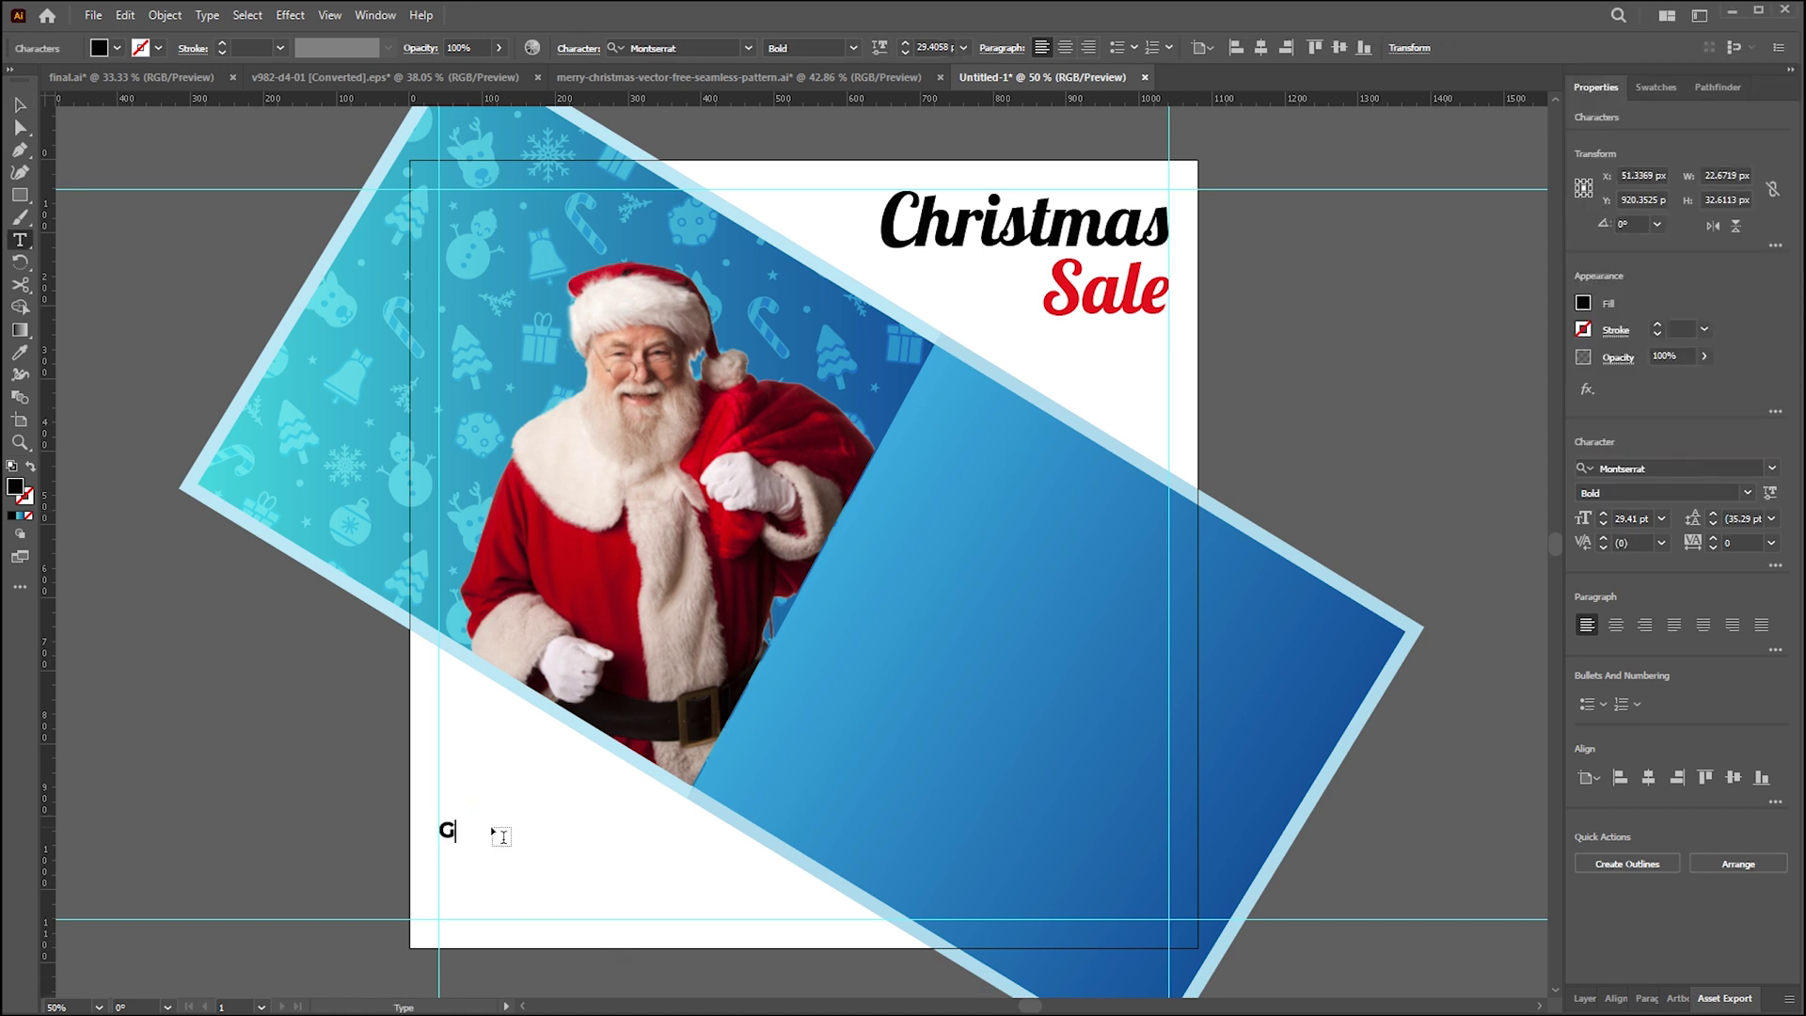
pyautogui.write('ET UP TO')
pyautogui.press('Escape')
# - Duplicate the "GET UP TO" line directly beneath itself and change the copy's wording to "35% OFF"
pyautogui.moveTo(494, 830); pyautogui.dragTo(487, 858)
pyautogui.doubleClick(488, 857)
pyautogui.hotkey('ctrl', 'a')
pyautogui.write('35')
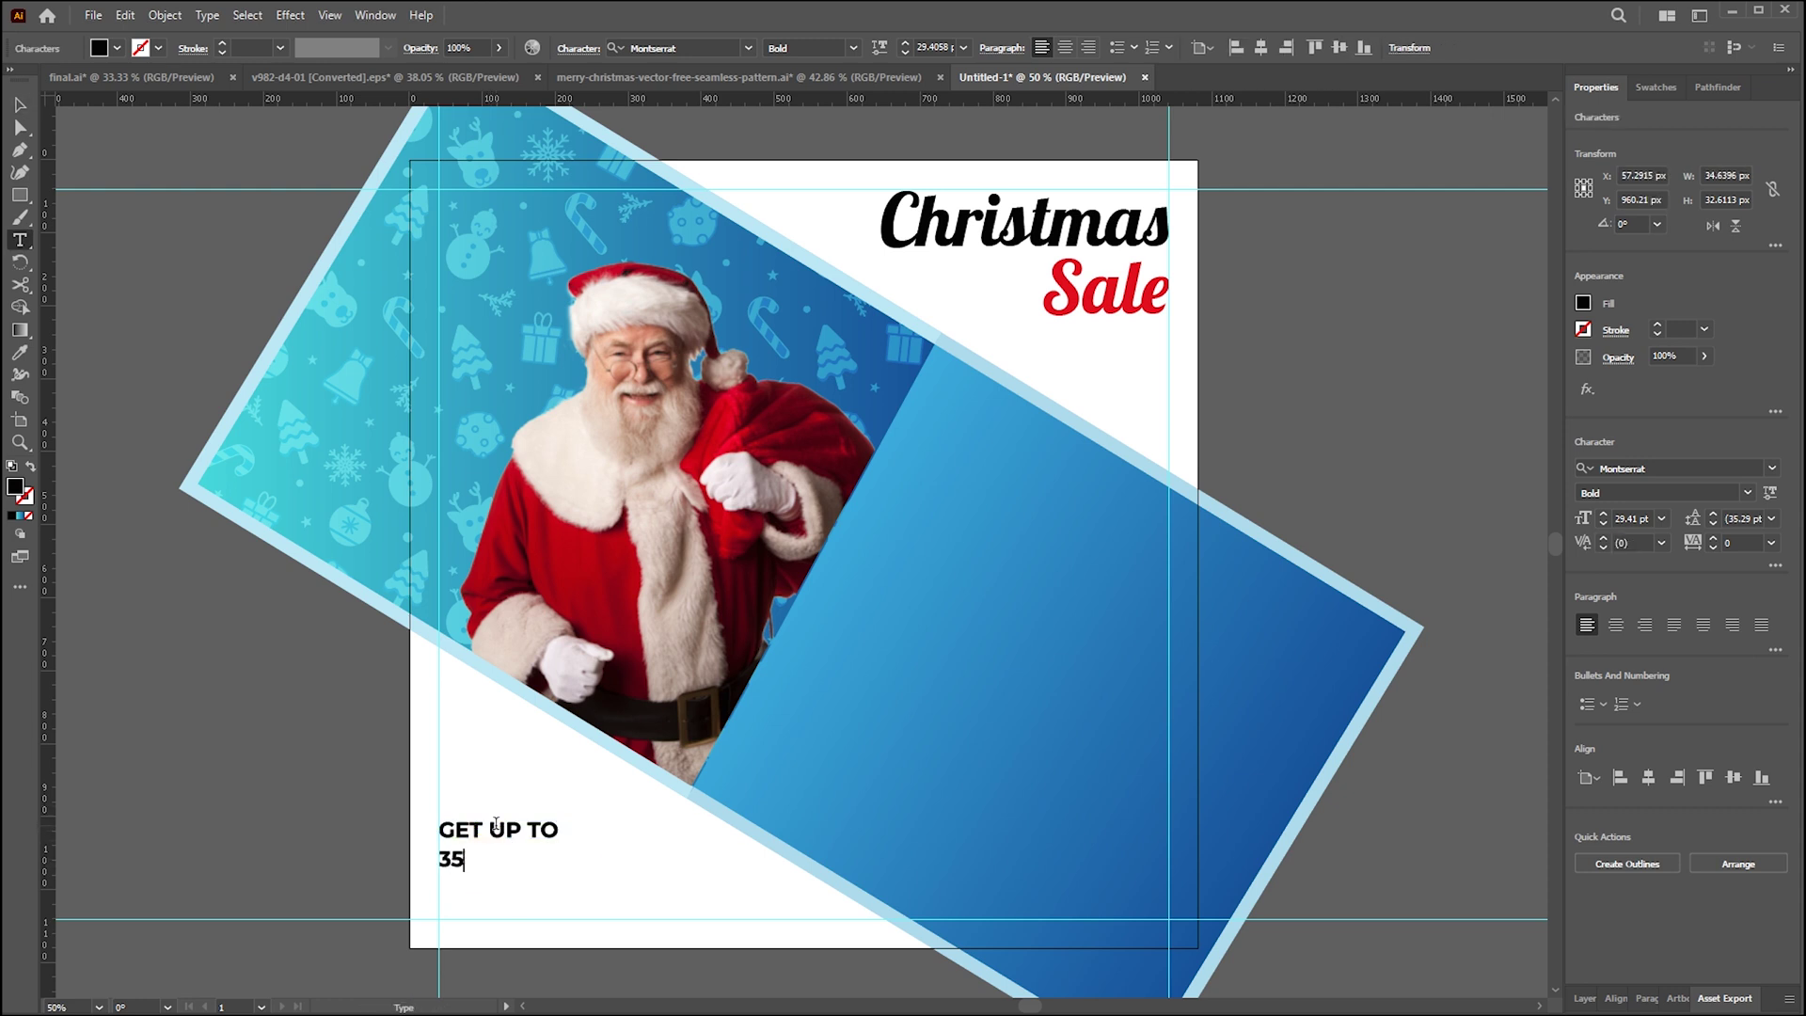
pyautogui.write('% OFF')
# - Fill the "35% OFF" line with red and enlarge it to about 48.6 pt, keeping its left edge on the guide
pyautogui.tripleClick(512, 855)
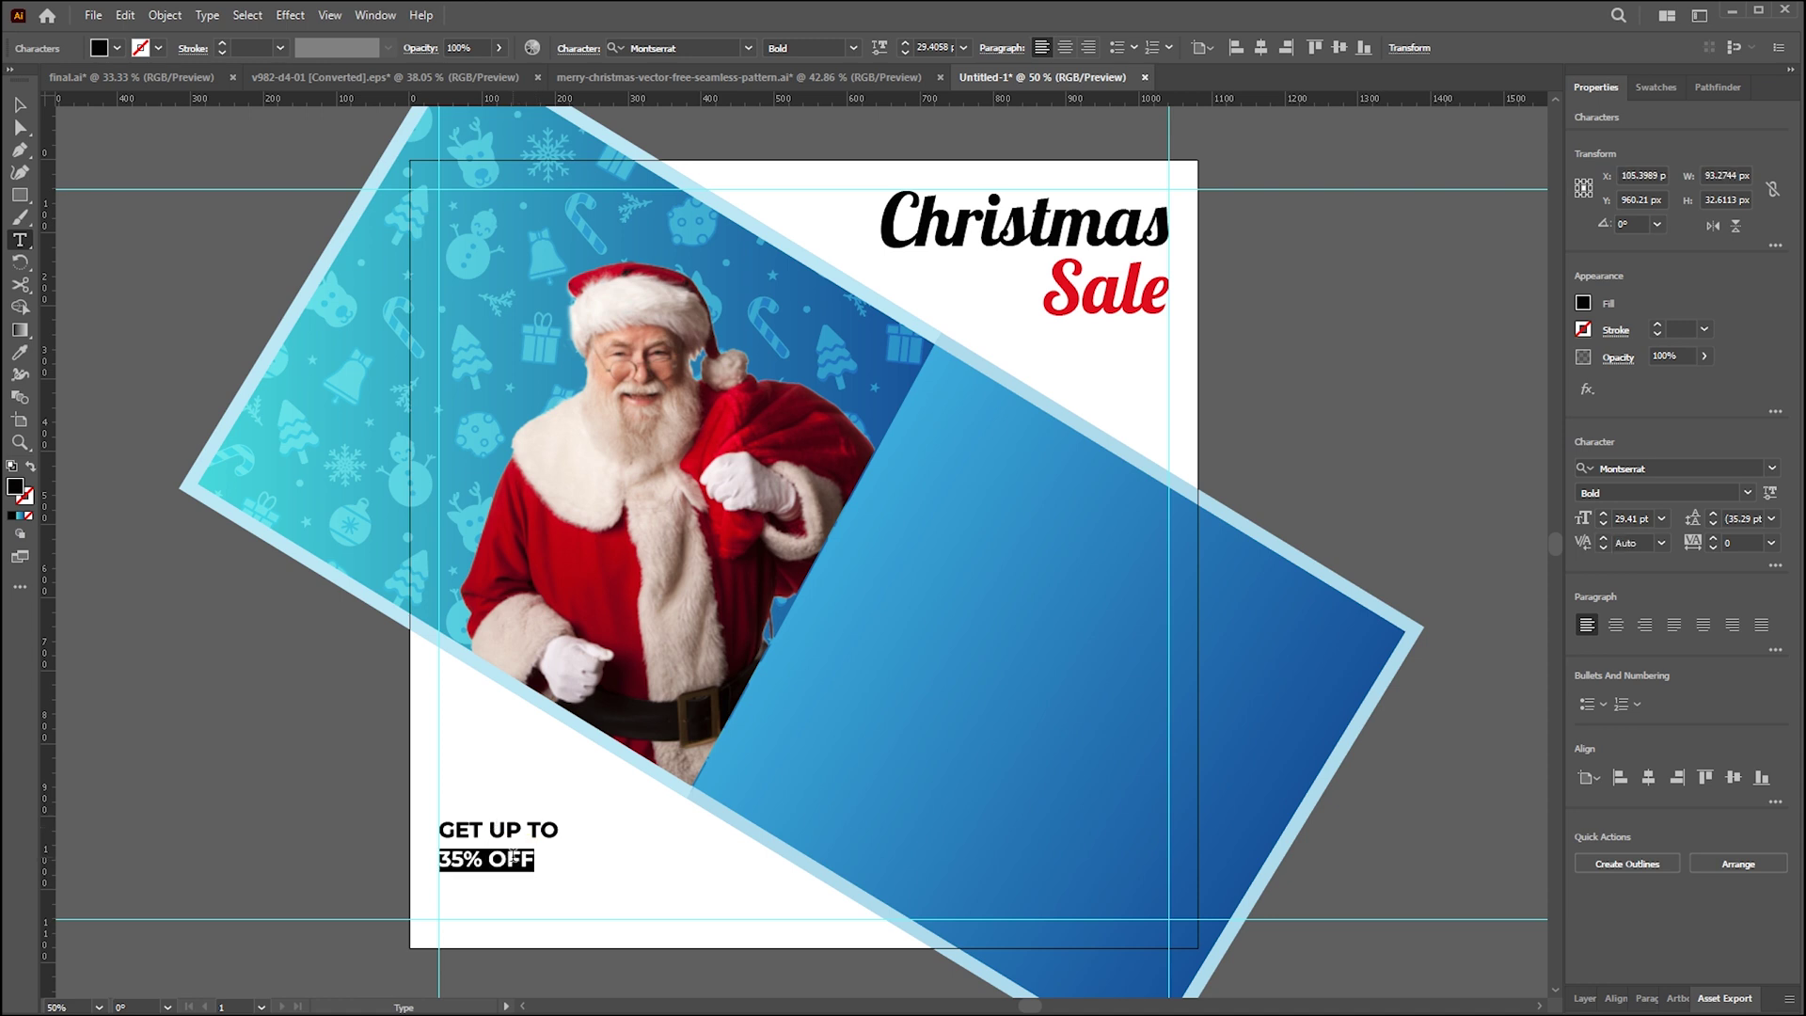
pyautogui.click(1583, 301)
pyautogui.click(1431, 370)
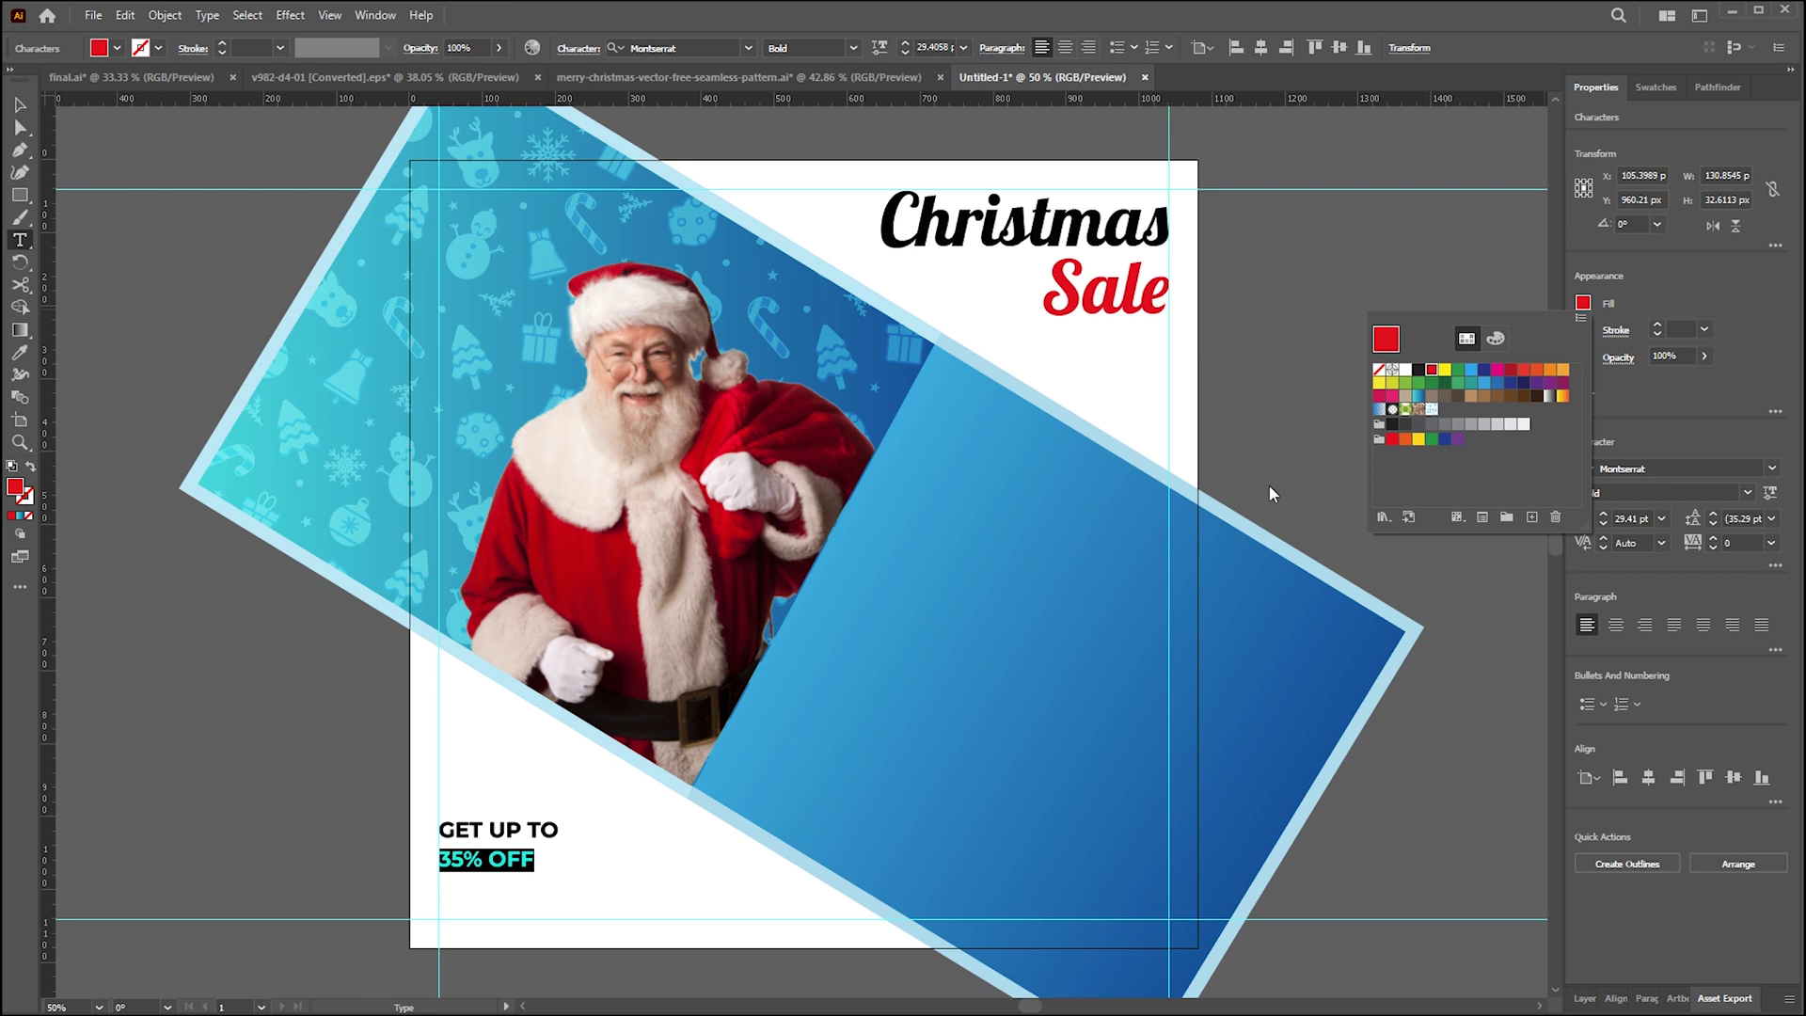
pyautogui.press('Escape')
pyautogui.press('Escape')
pyautogui.click(540, 875)
pyautogui.moveTo(540, 876); pyautogui.dragTo(594, 888)
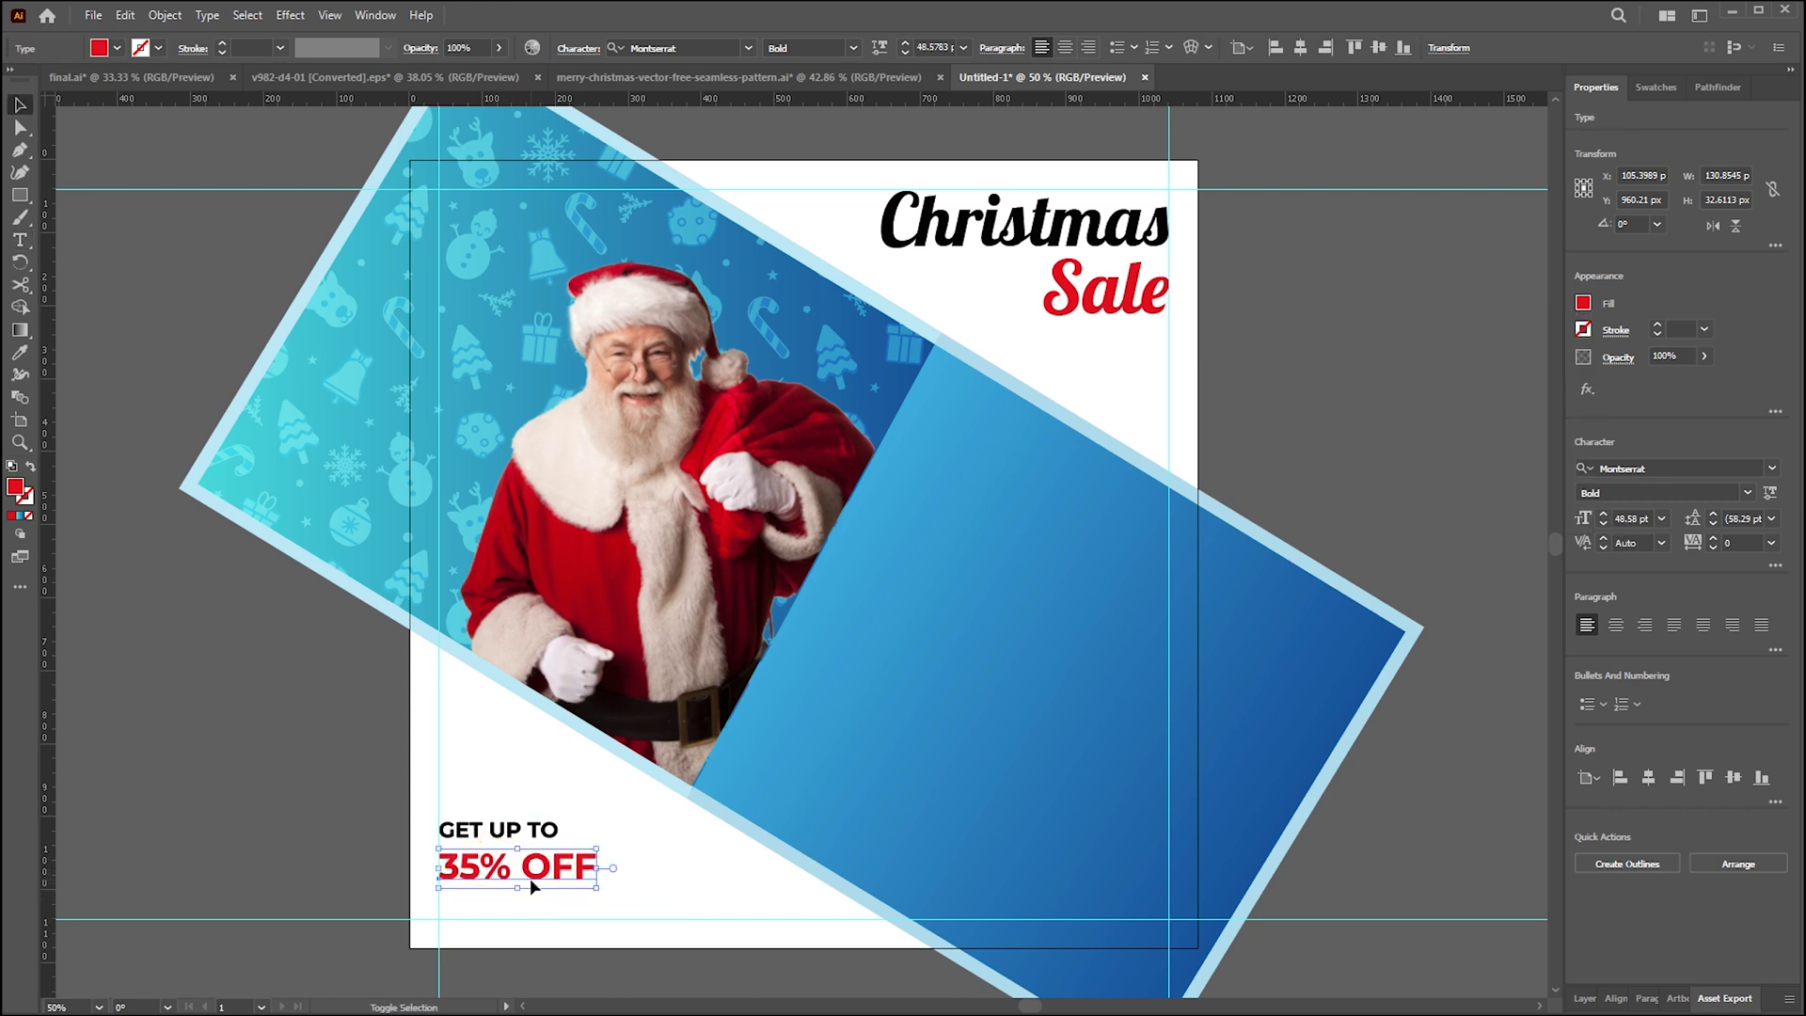
# - Duplicate the "GET UP TO" line below "35% OFF", at the bottom guide, and reword the copy as "LIMITED TIME OFFER"
pyautogui.moveTo(494, 824); pyautogui.dragTo(498, 915)
pyautogui.click(287, 778)
pyautogui.tripleClick(496, 912)
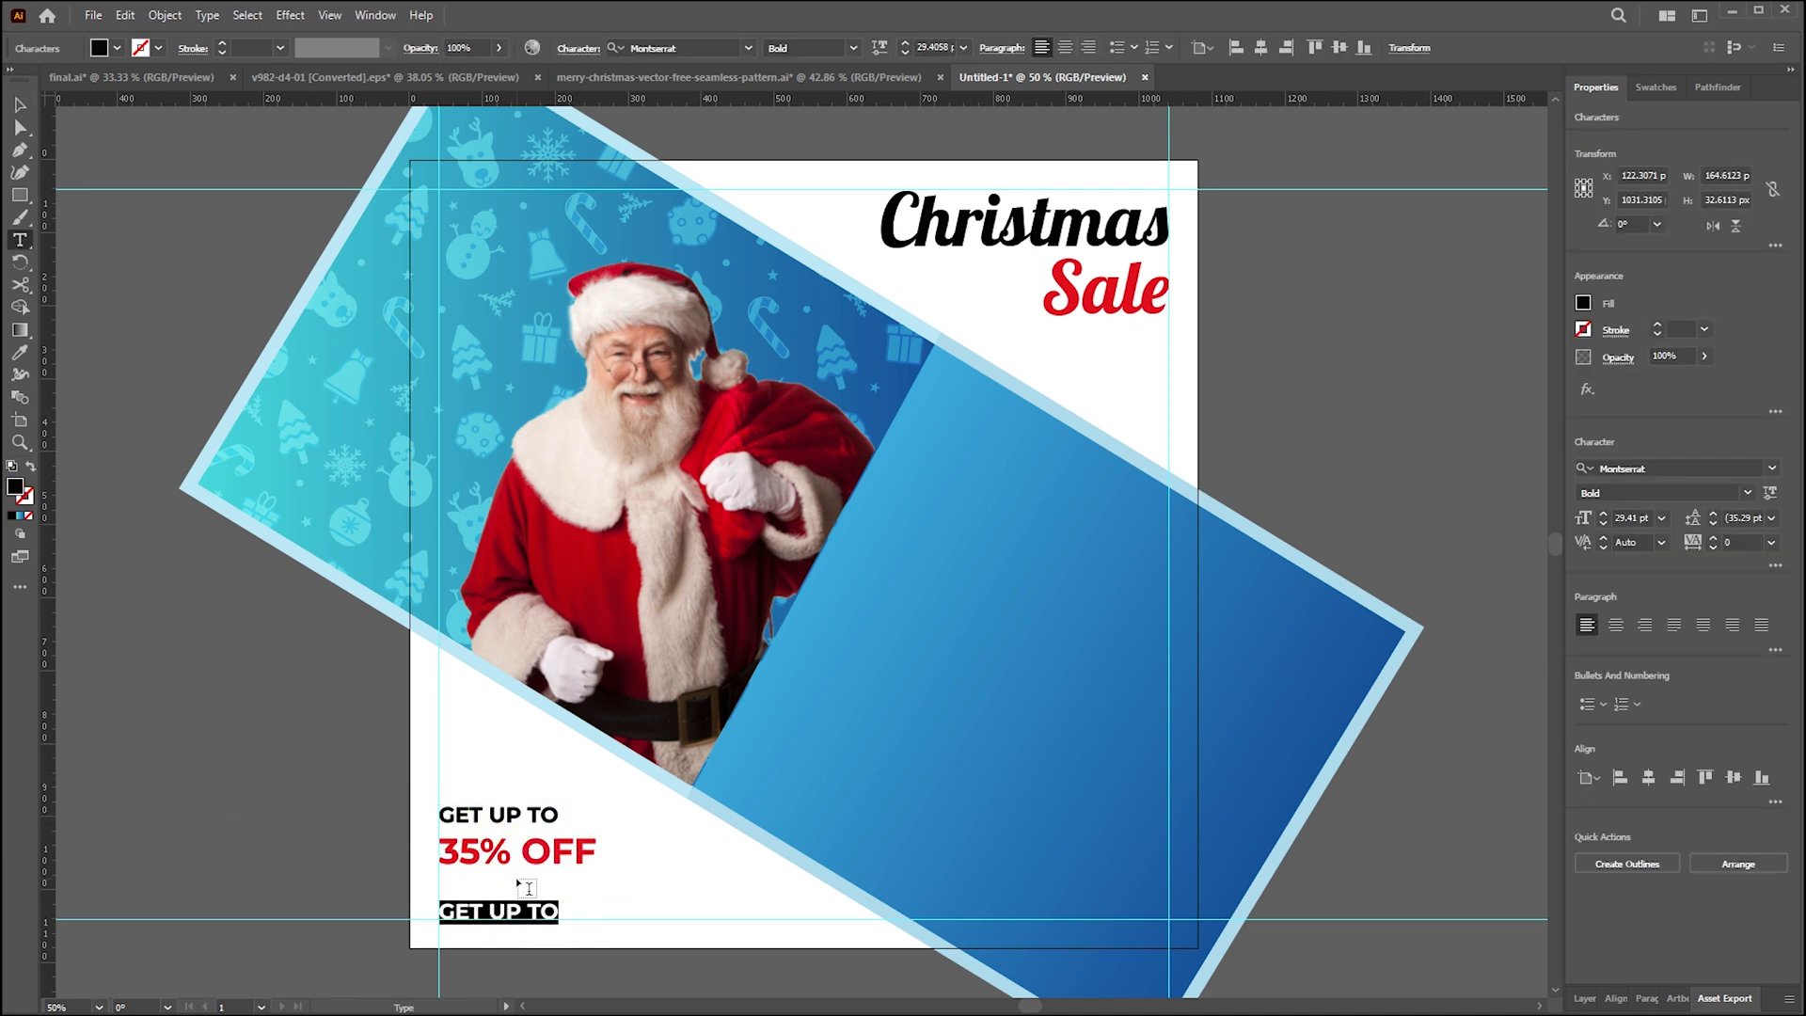
pyautogui.write('LIMITED TIME')
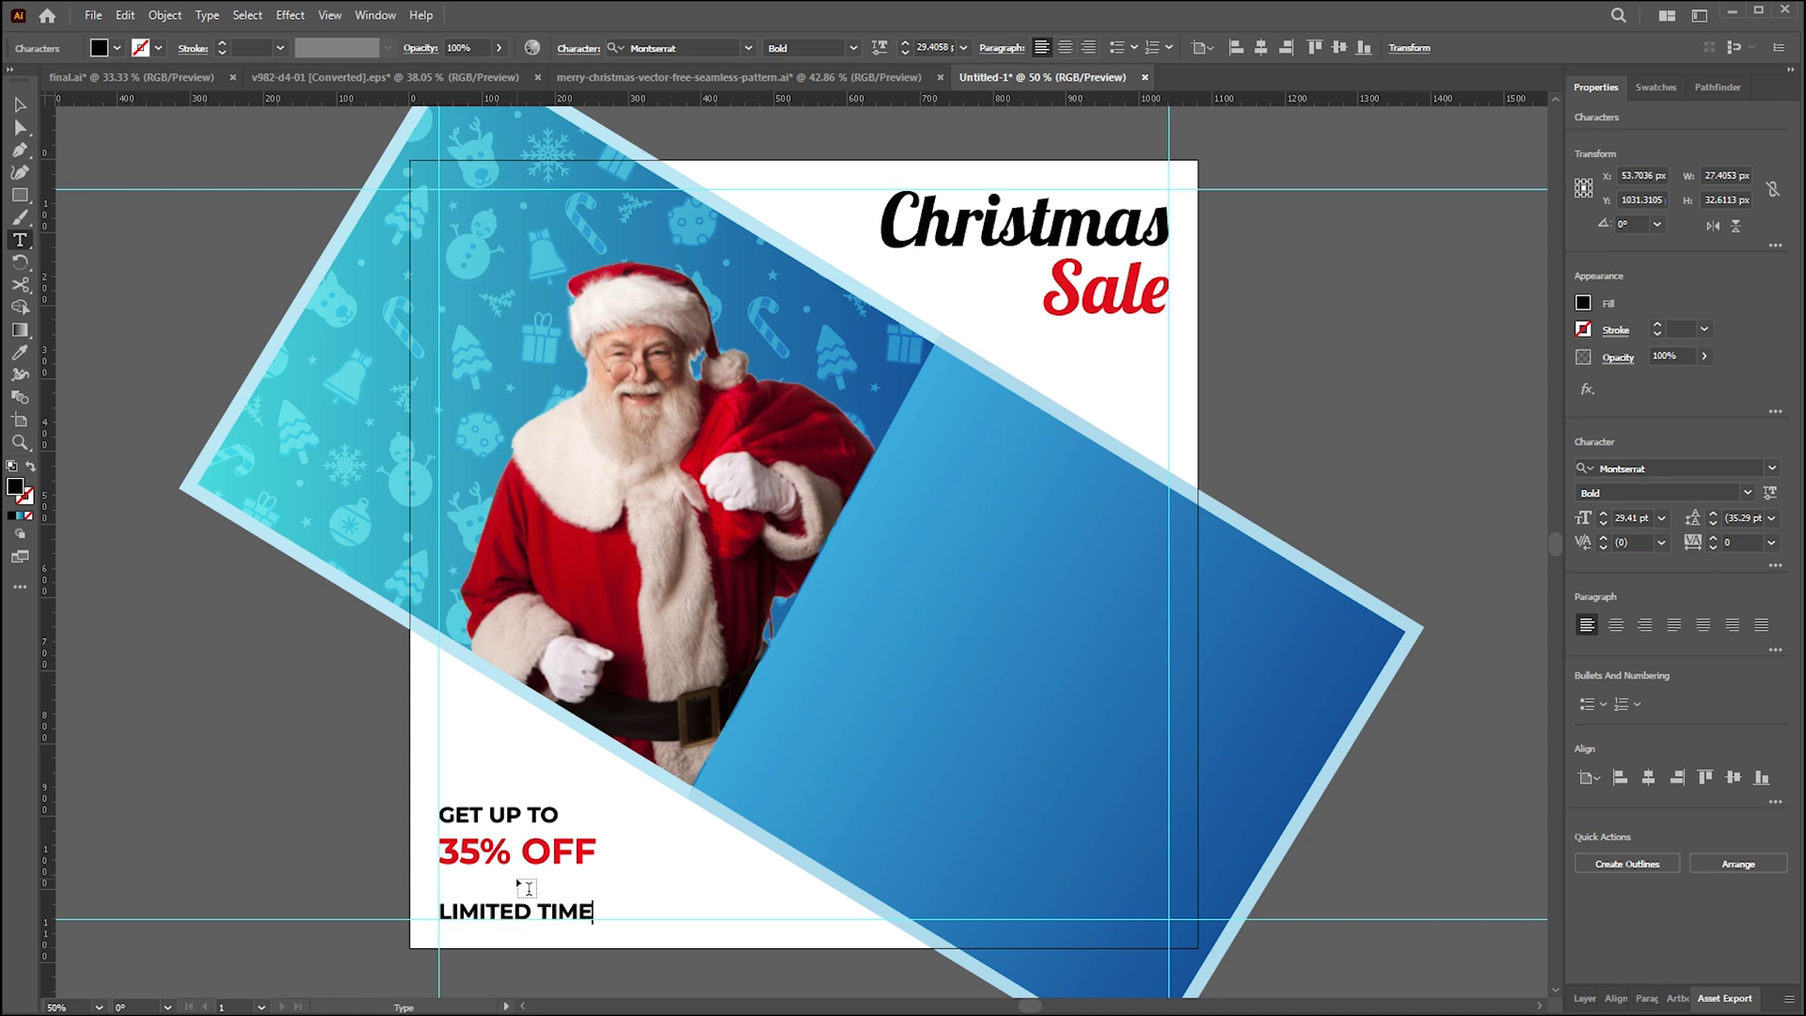
pyautogui.write(' OFFER')
pyautogui.press('Escape')
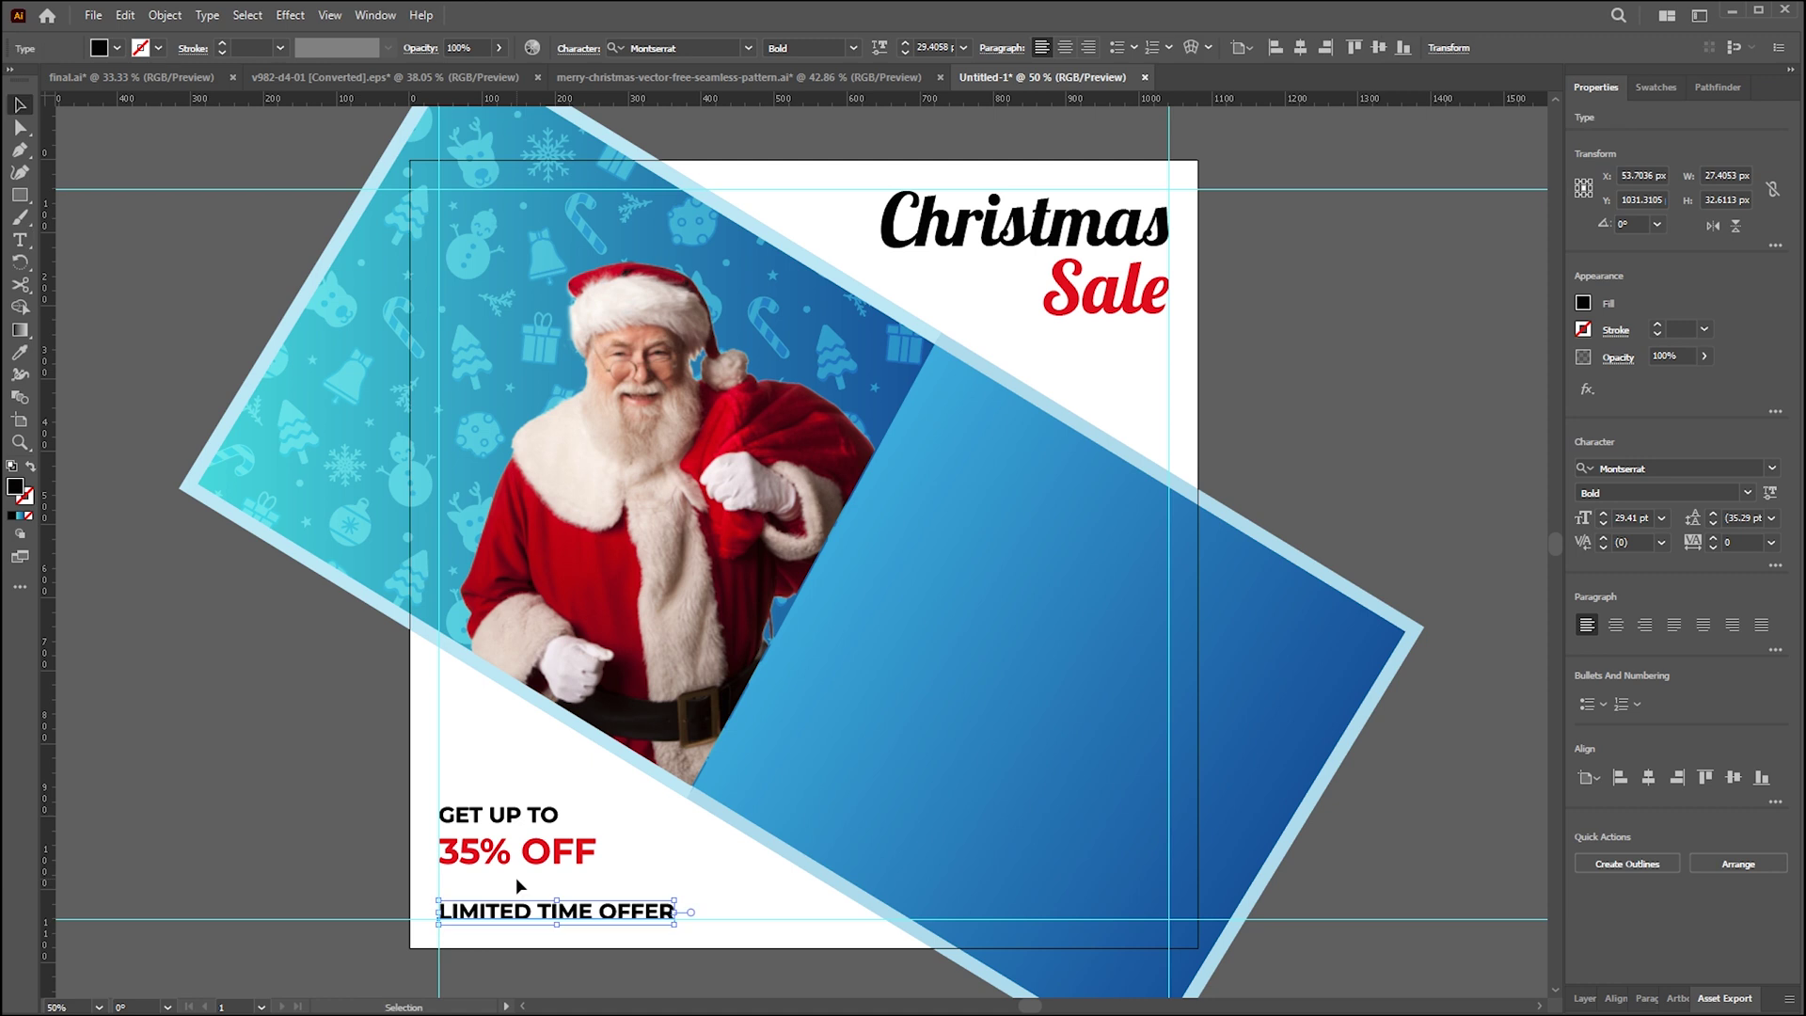
# - Move "GET UP TO" and "35% OFF" down so they sit close above "LIMITED TIME OFFER", and deselect them
pyautogui.moveTo(524, 847)
pyautogui.mouseDown()
pyautogui.moveTo(524, 876)
pyautogui.moveTo(524, 806)
pyautogui.moveTo(524, 849)
pyautogui.mouseUp()
pyautogui.click(496, 780)
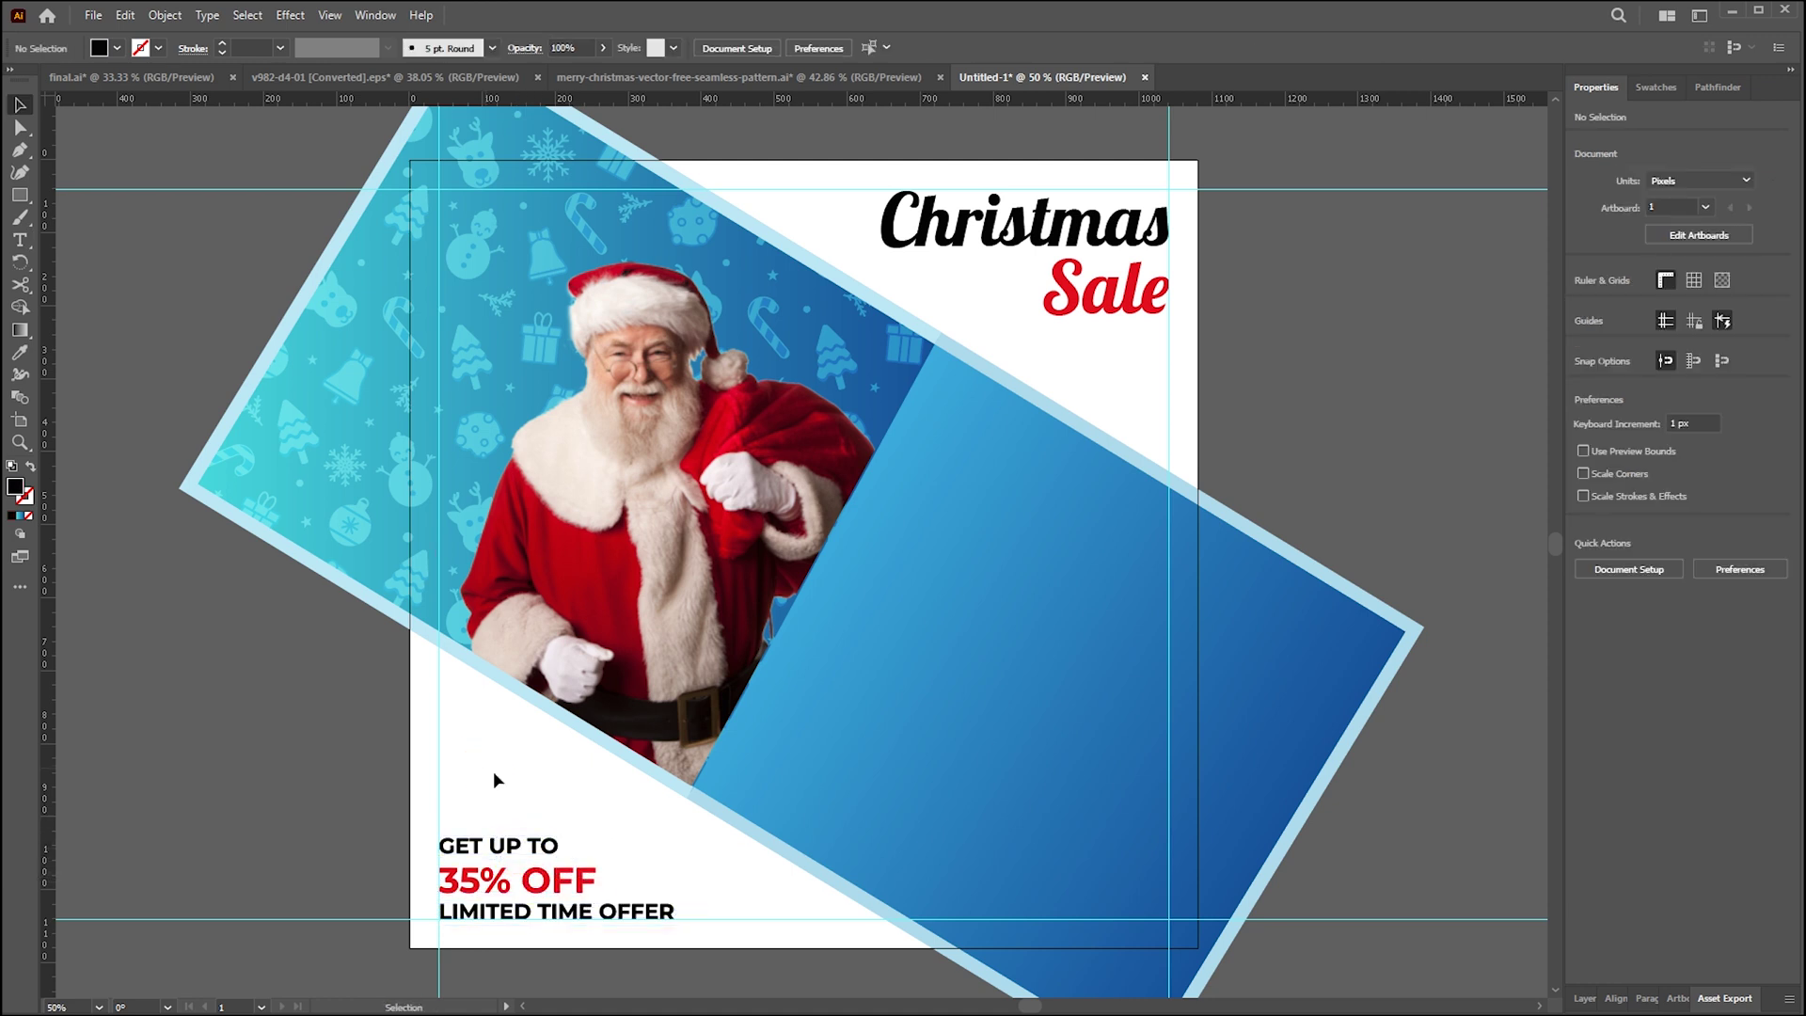
pyautogui.scroll(-1, 799, 550)
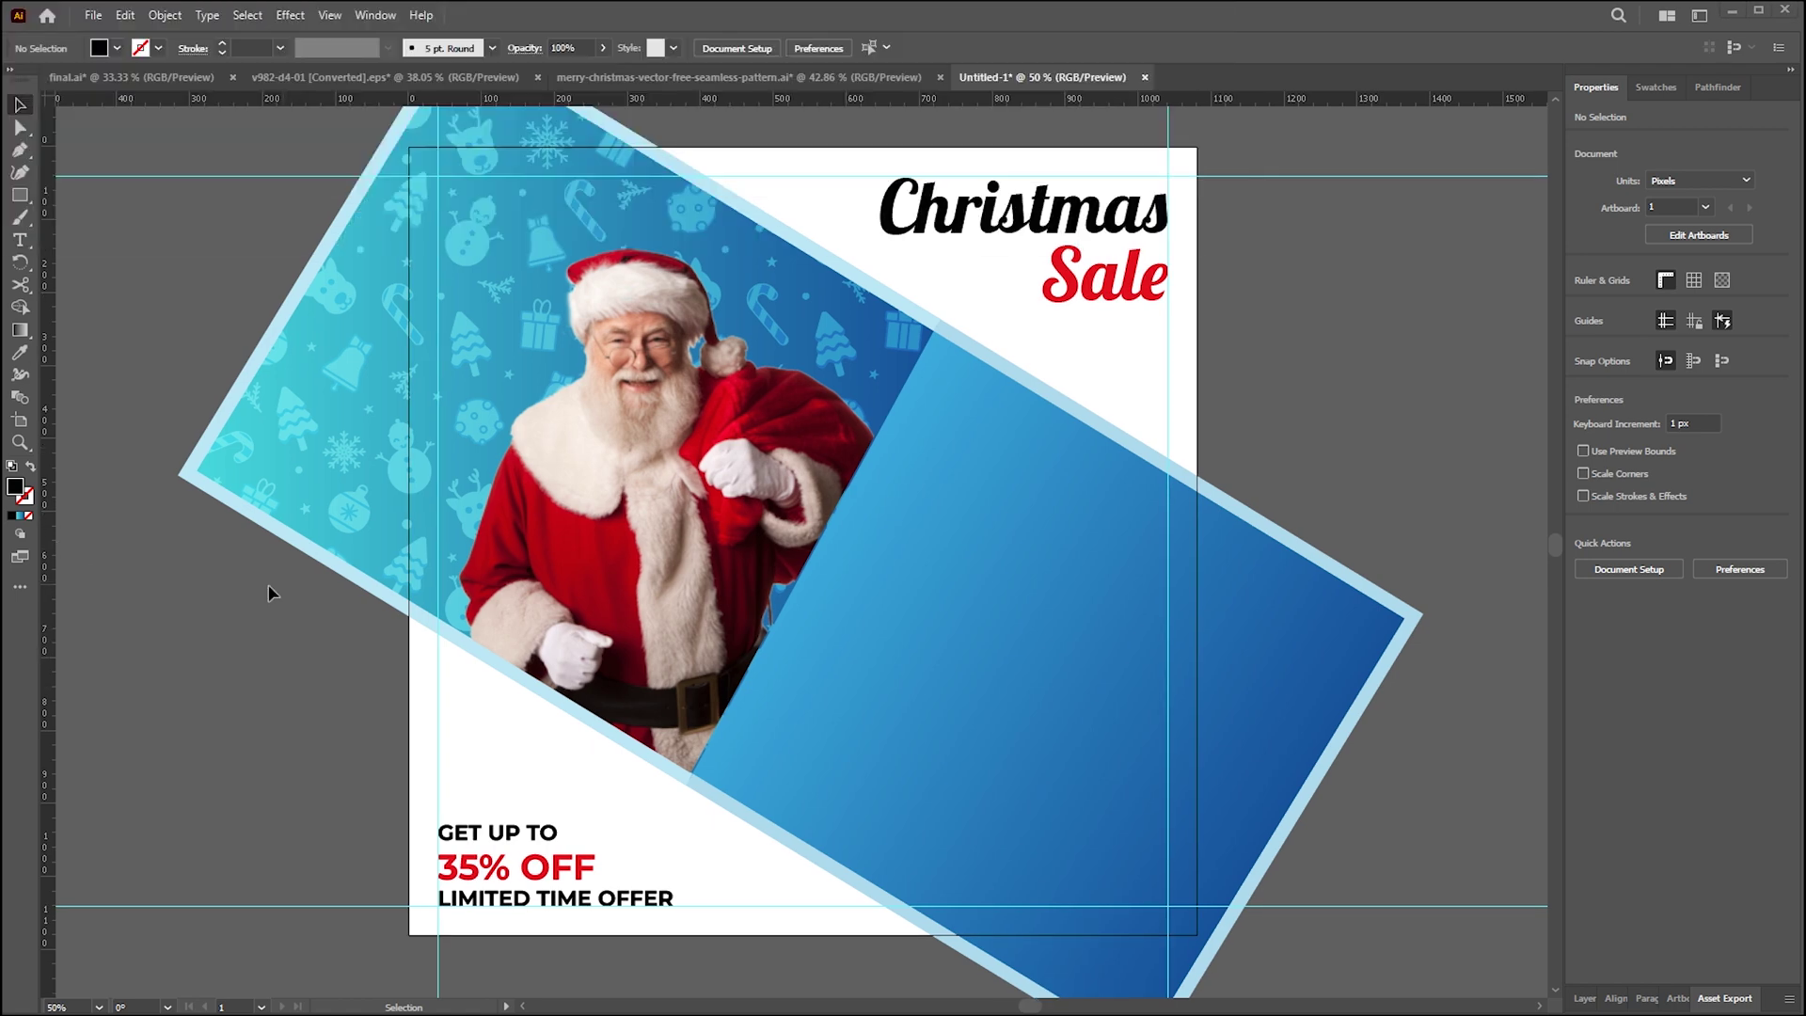
# - Add a placeholder paragraph about 278 by 114 px on the plain blue area beside Santa, set in Montserrat Regular at 16 pt
pyautogui.click(20, 239)
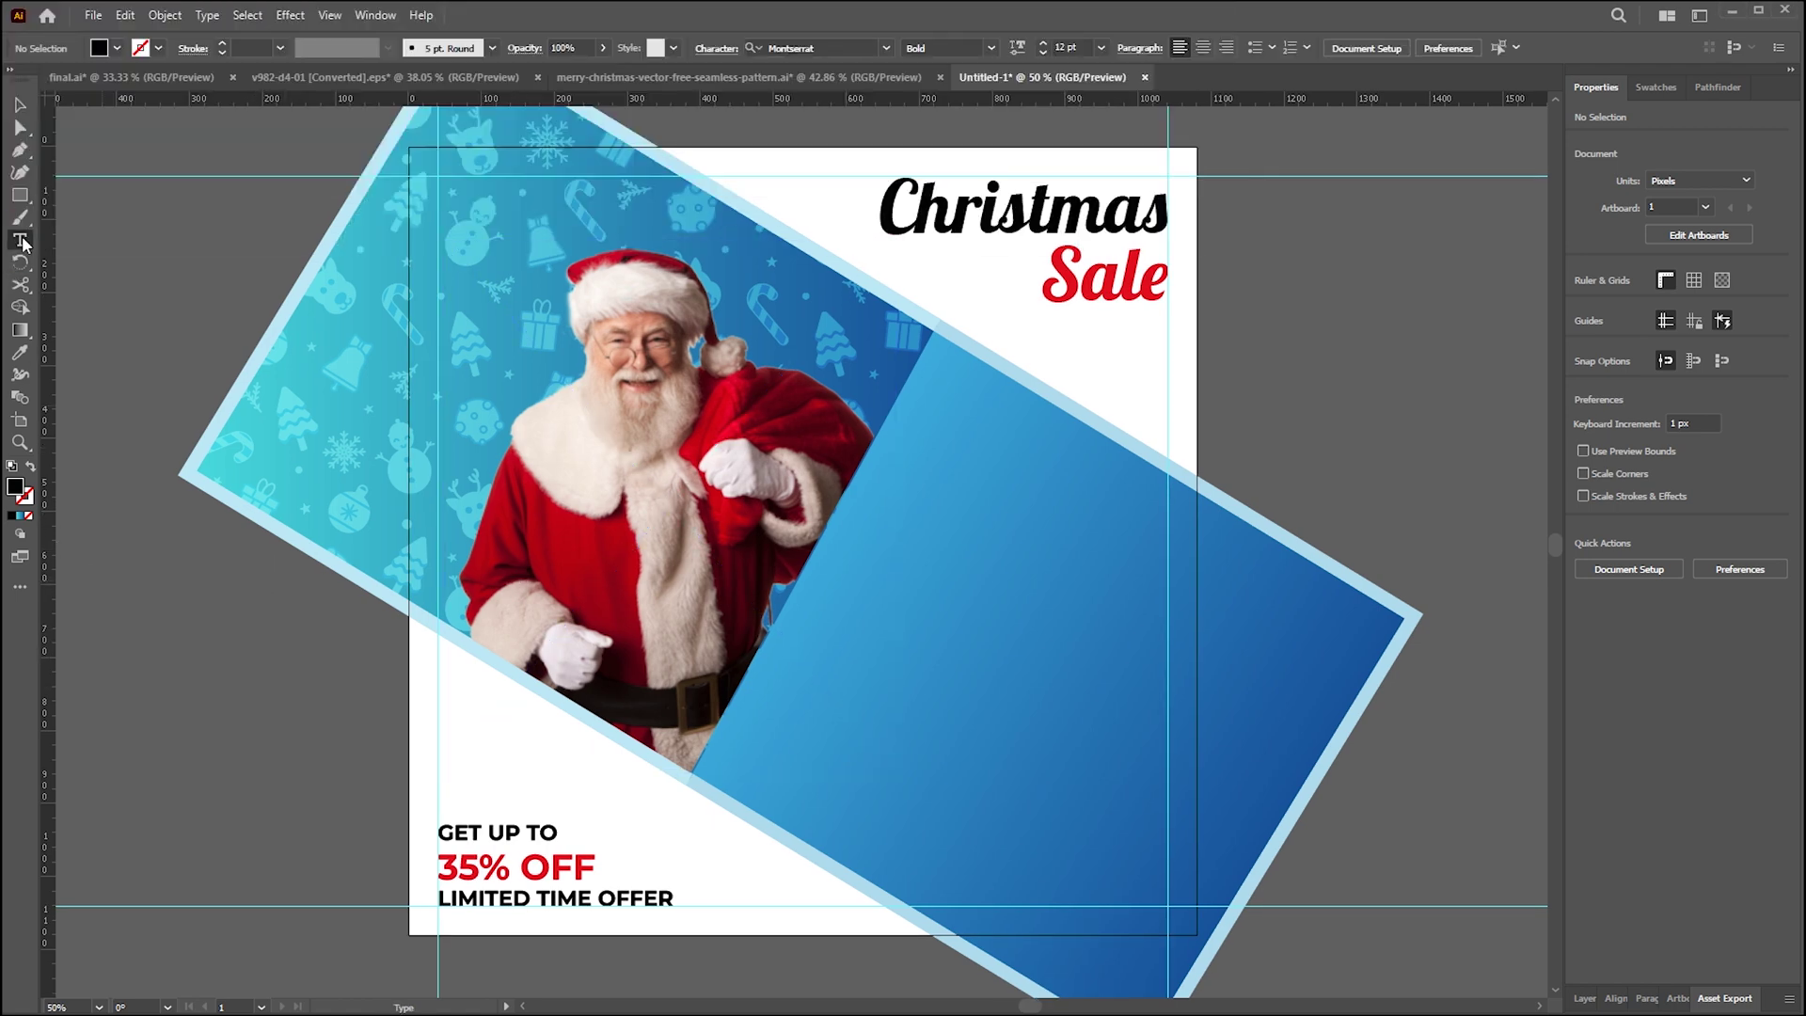
pyautogui.moveTo(895, 461); pyautogui.dragTo(1097, 545)
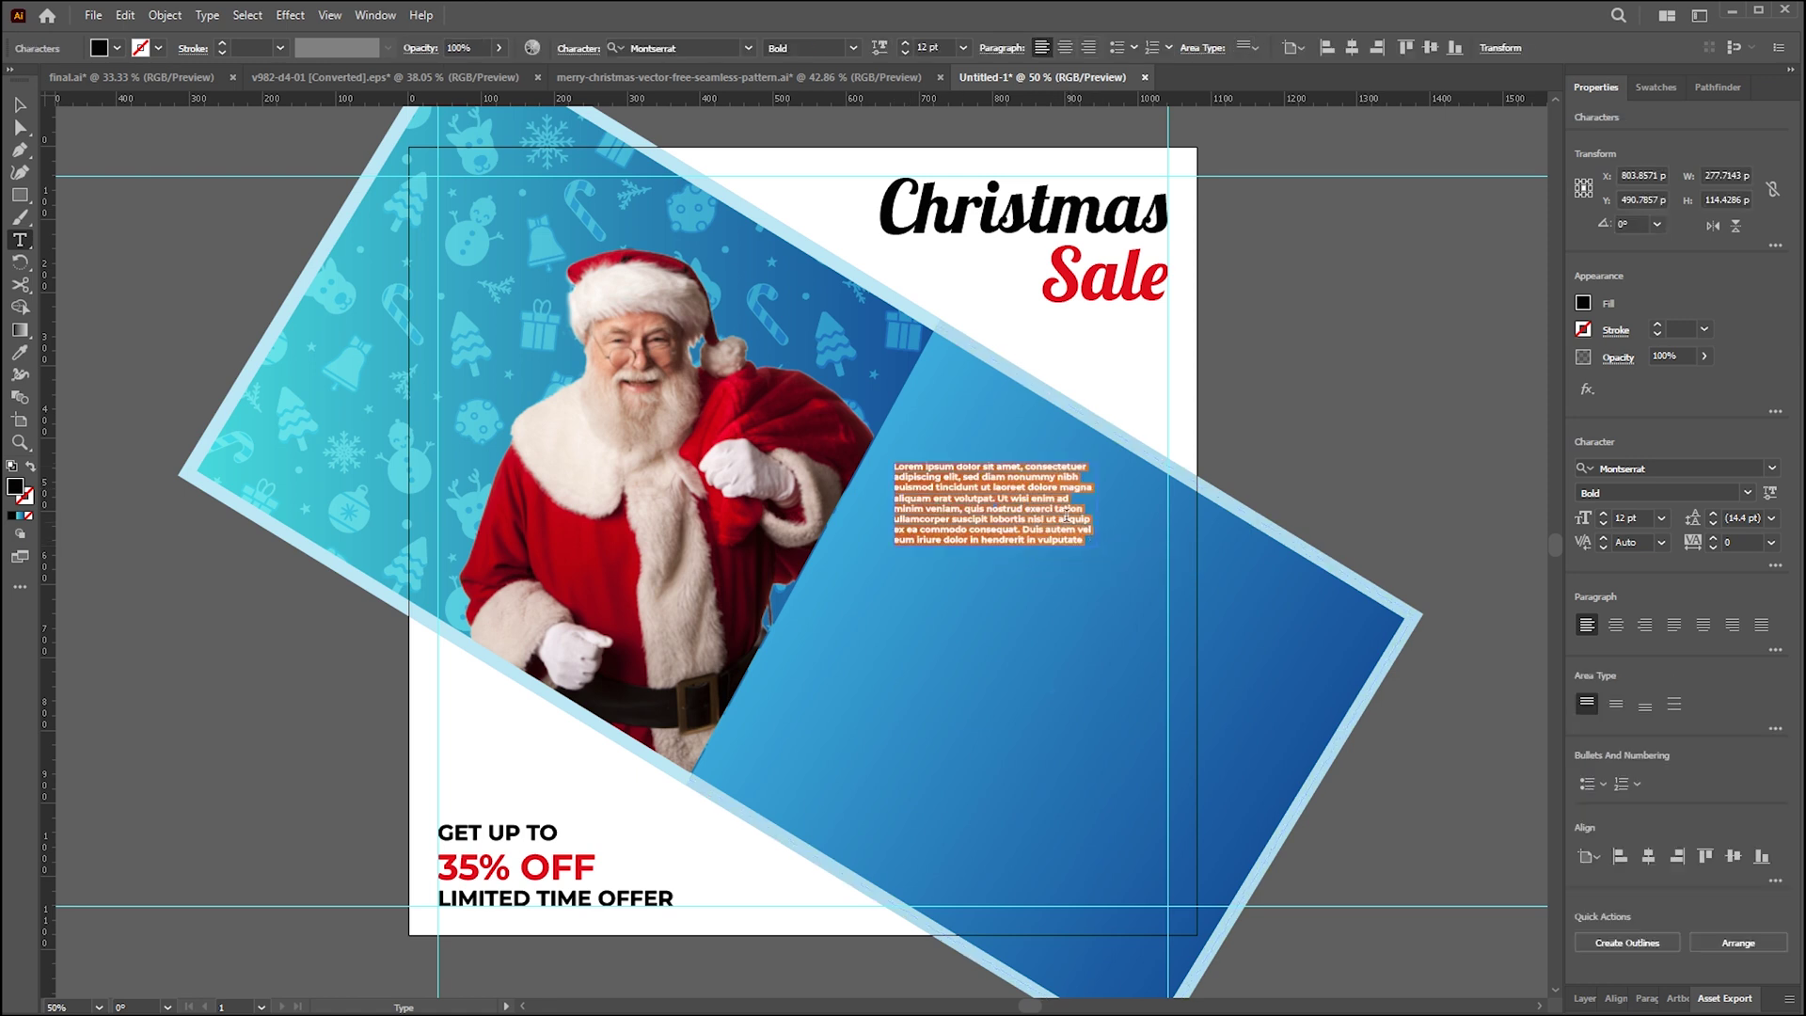
pyautogui.click(1747, 493)
pyautogui.click(1637, 575)
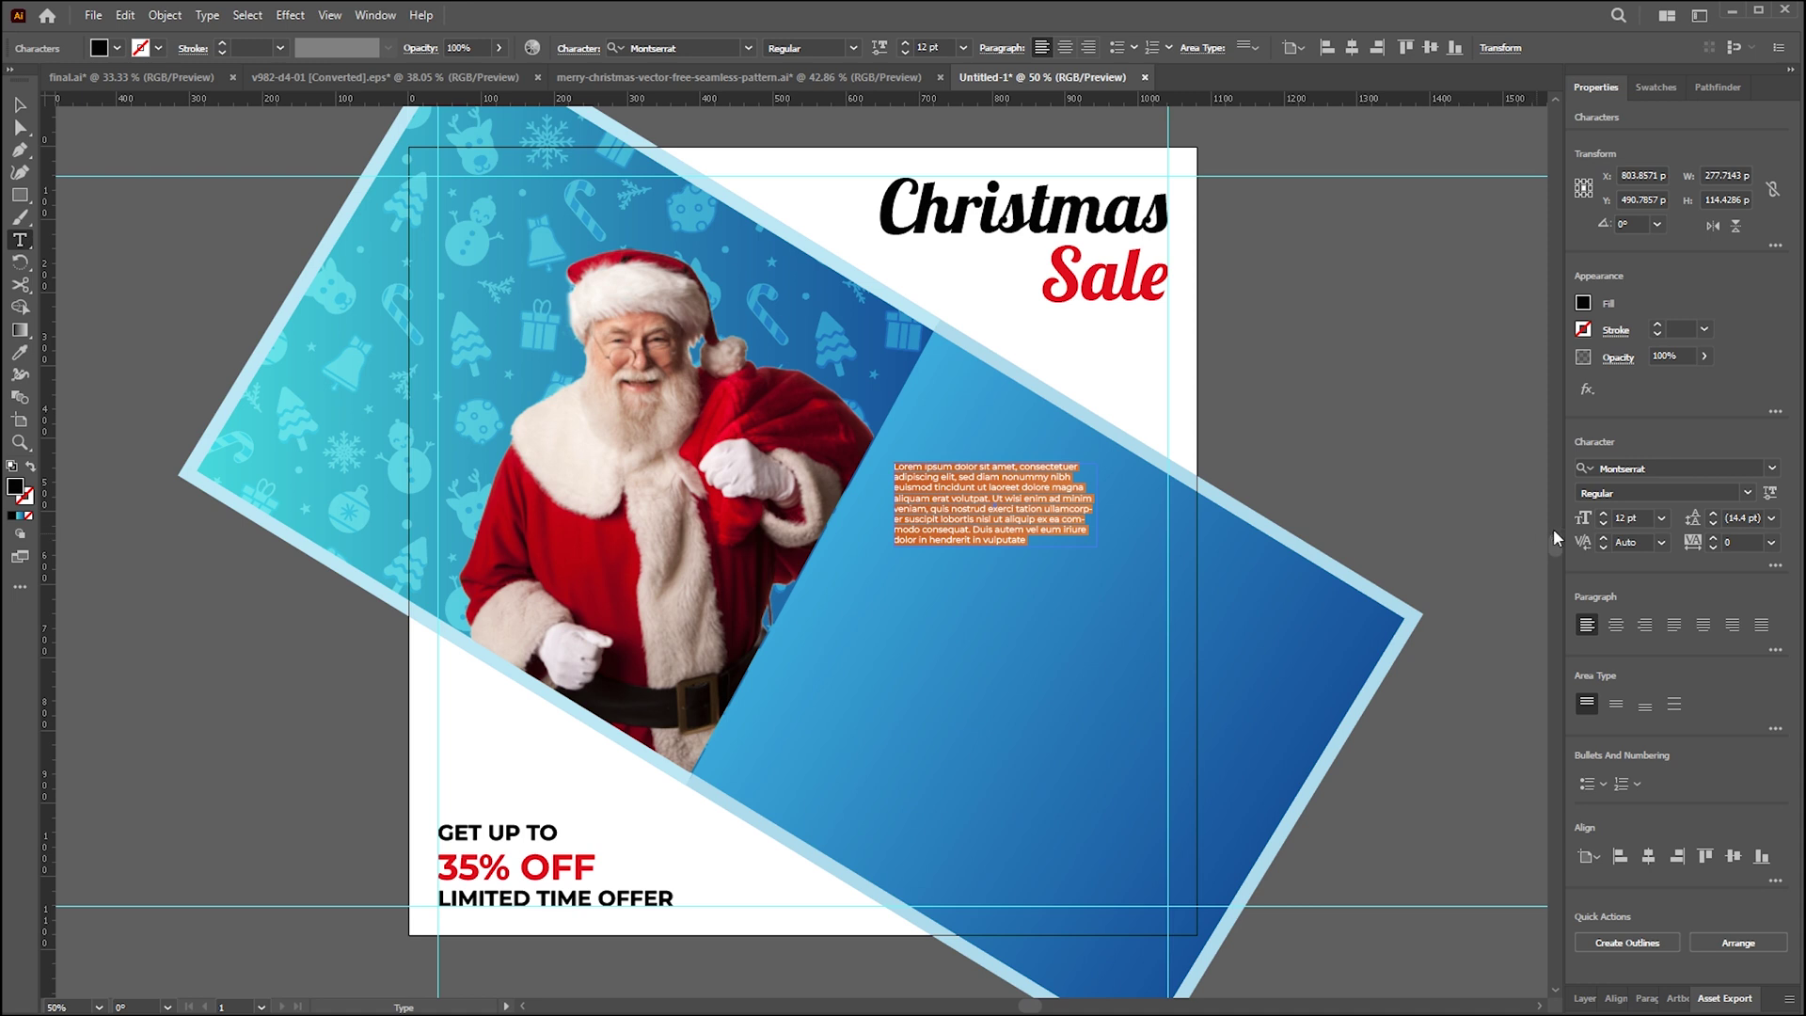
pyautogui.click(1603, 513)
pyautogui.click(1603, 512)
pyautogui.click(1603, 512)
pyautogui.click(1603, 513)
# - Fill all of the placeholder paragraph's text with white
pyautogui.click(995, 507)
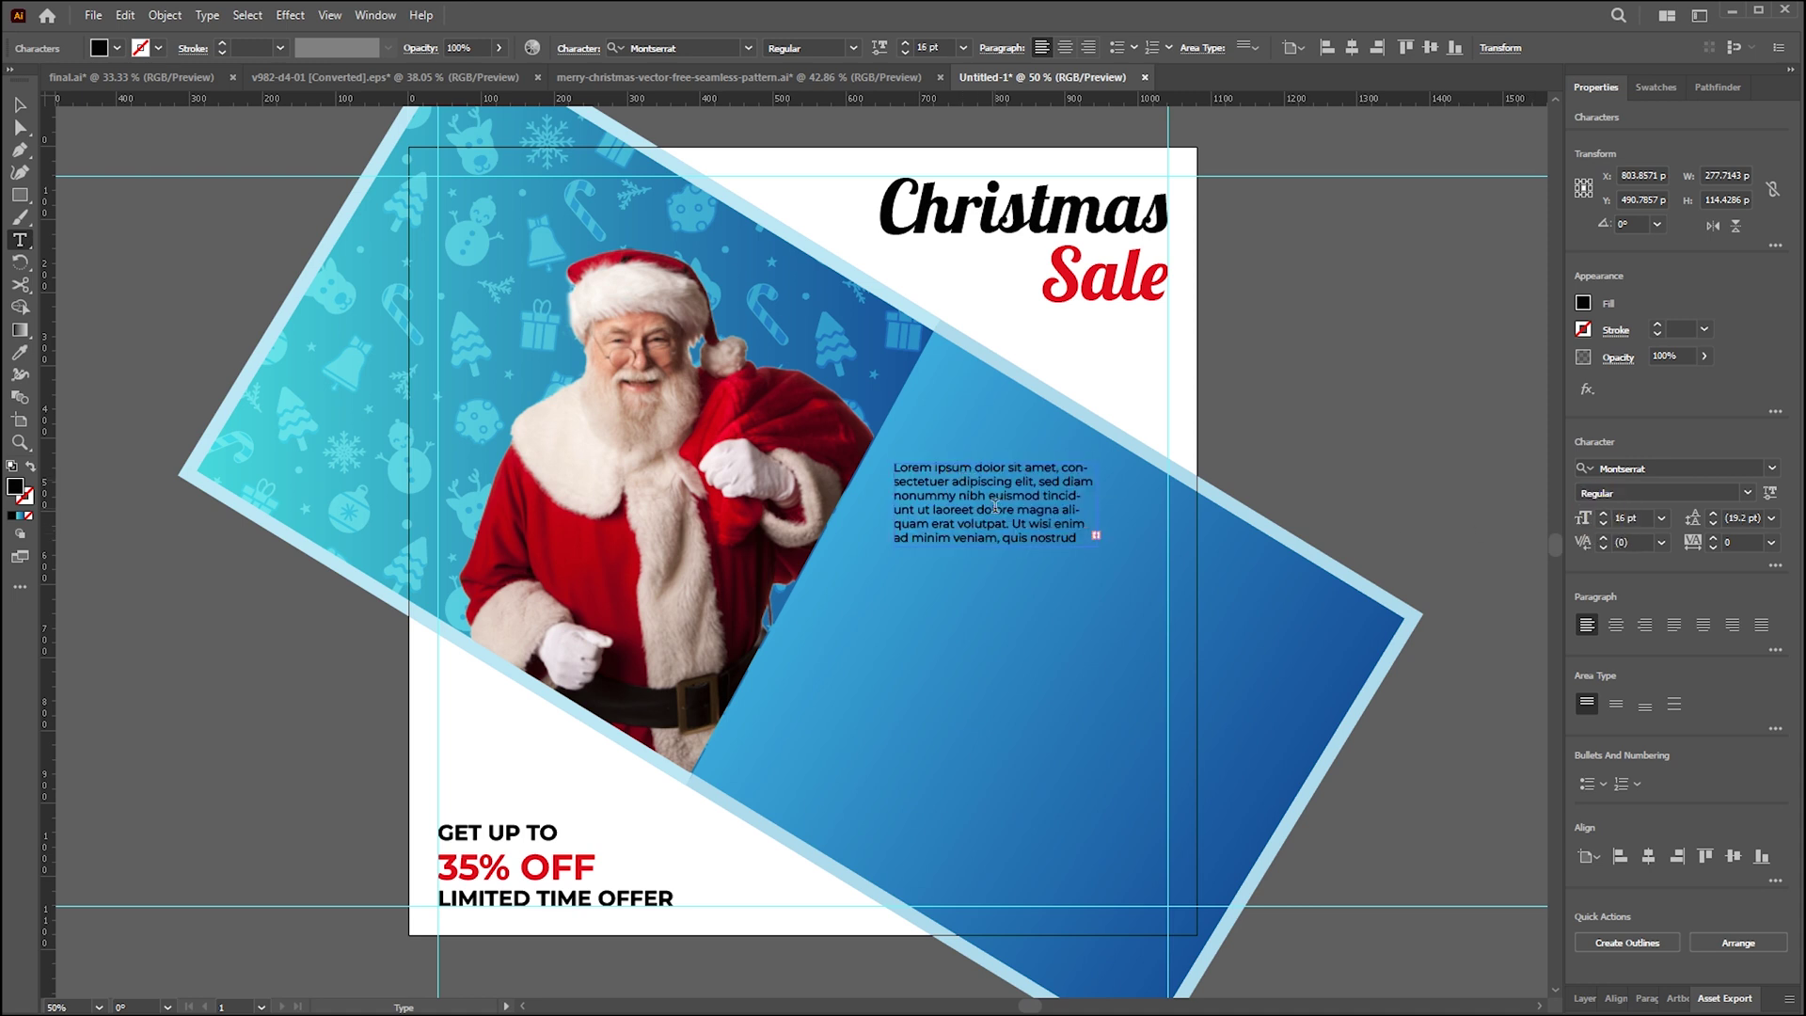
pyautogui.hotkey('ctrl', 'a')
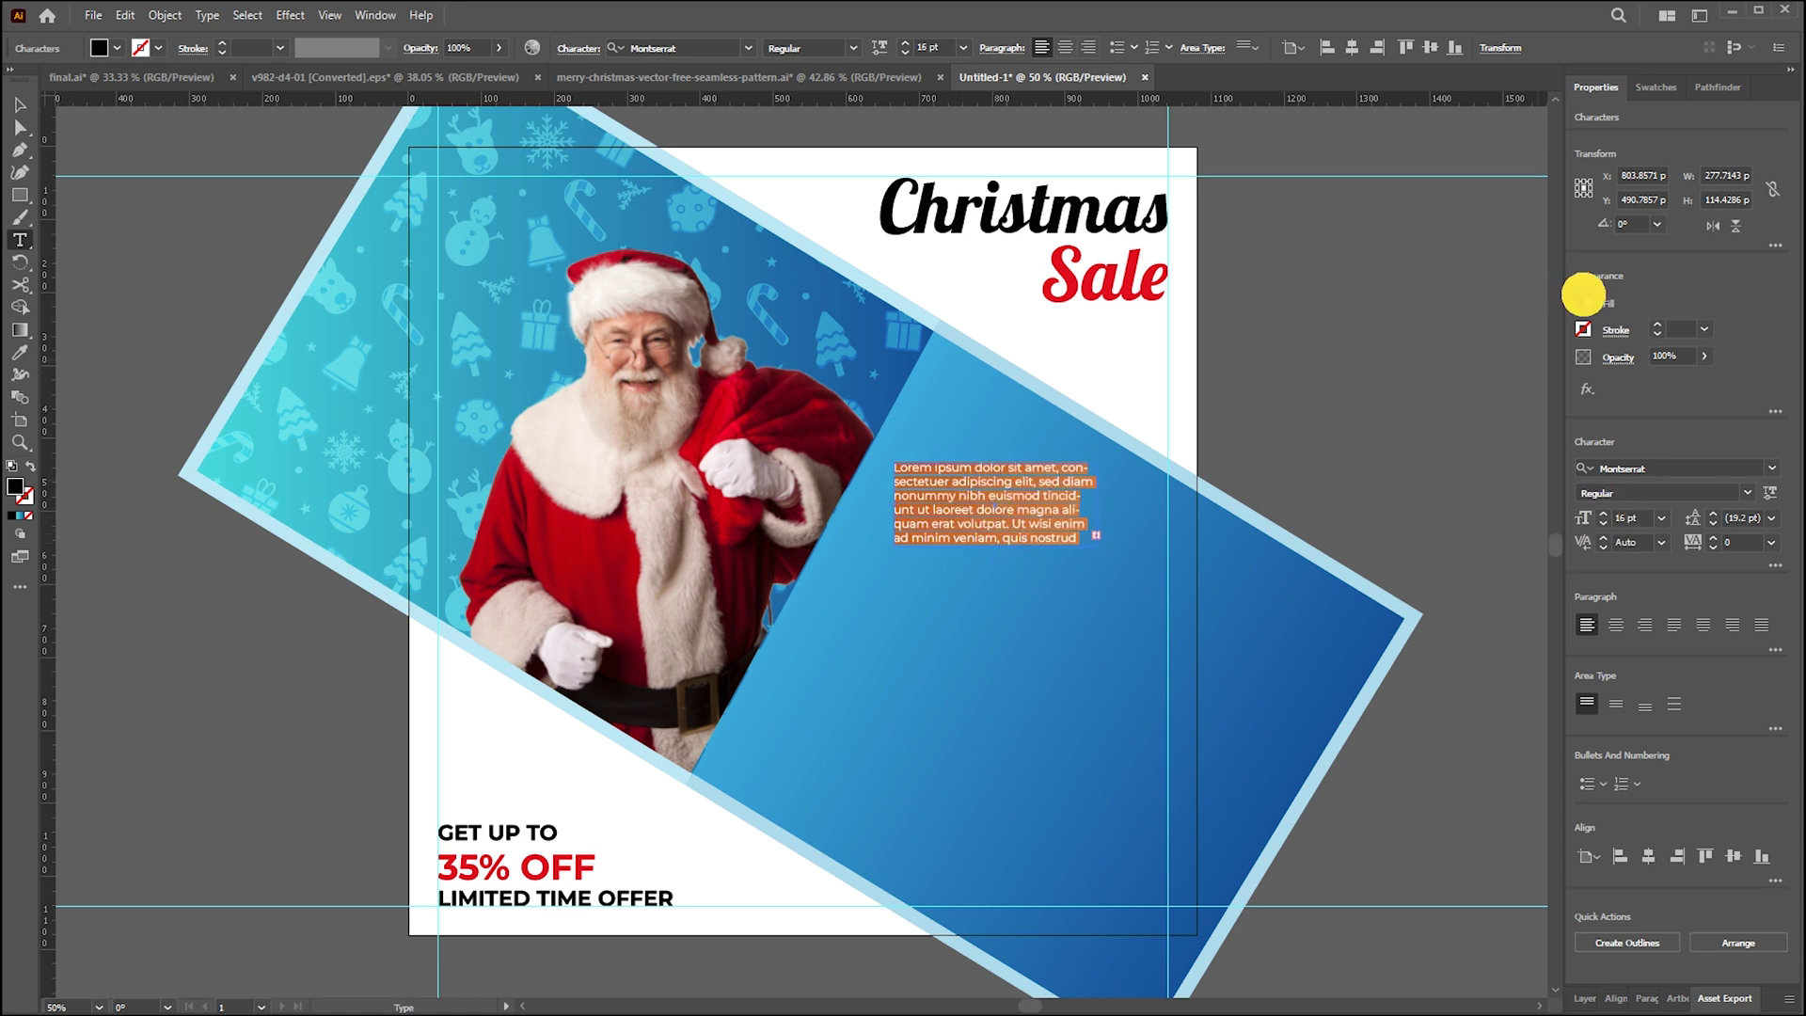
pyautogui.click(1583, 303)
pyautogui.click(1404, 369)
pyautogui.click(990, 465)
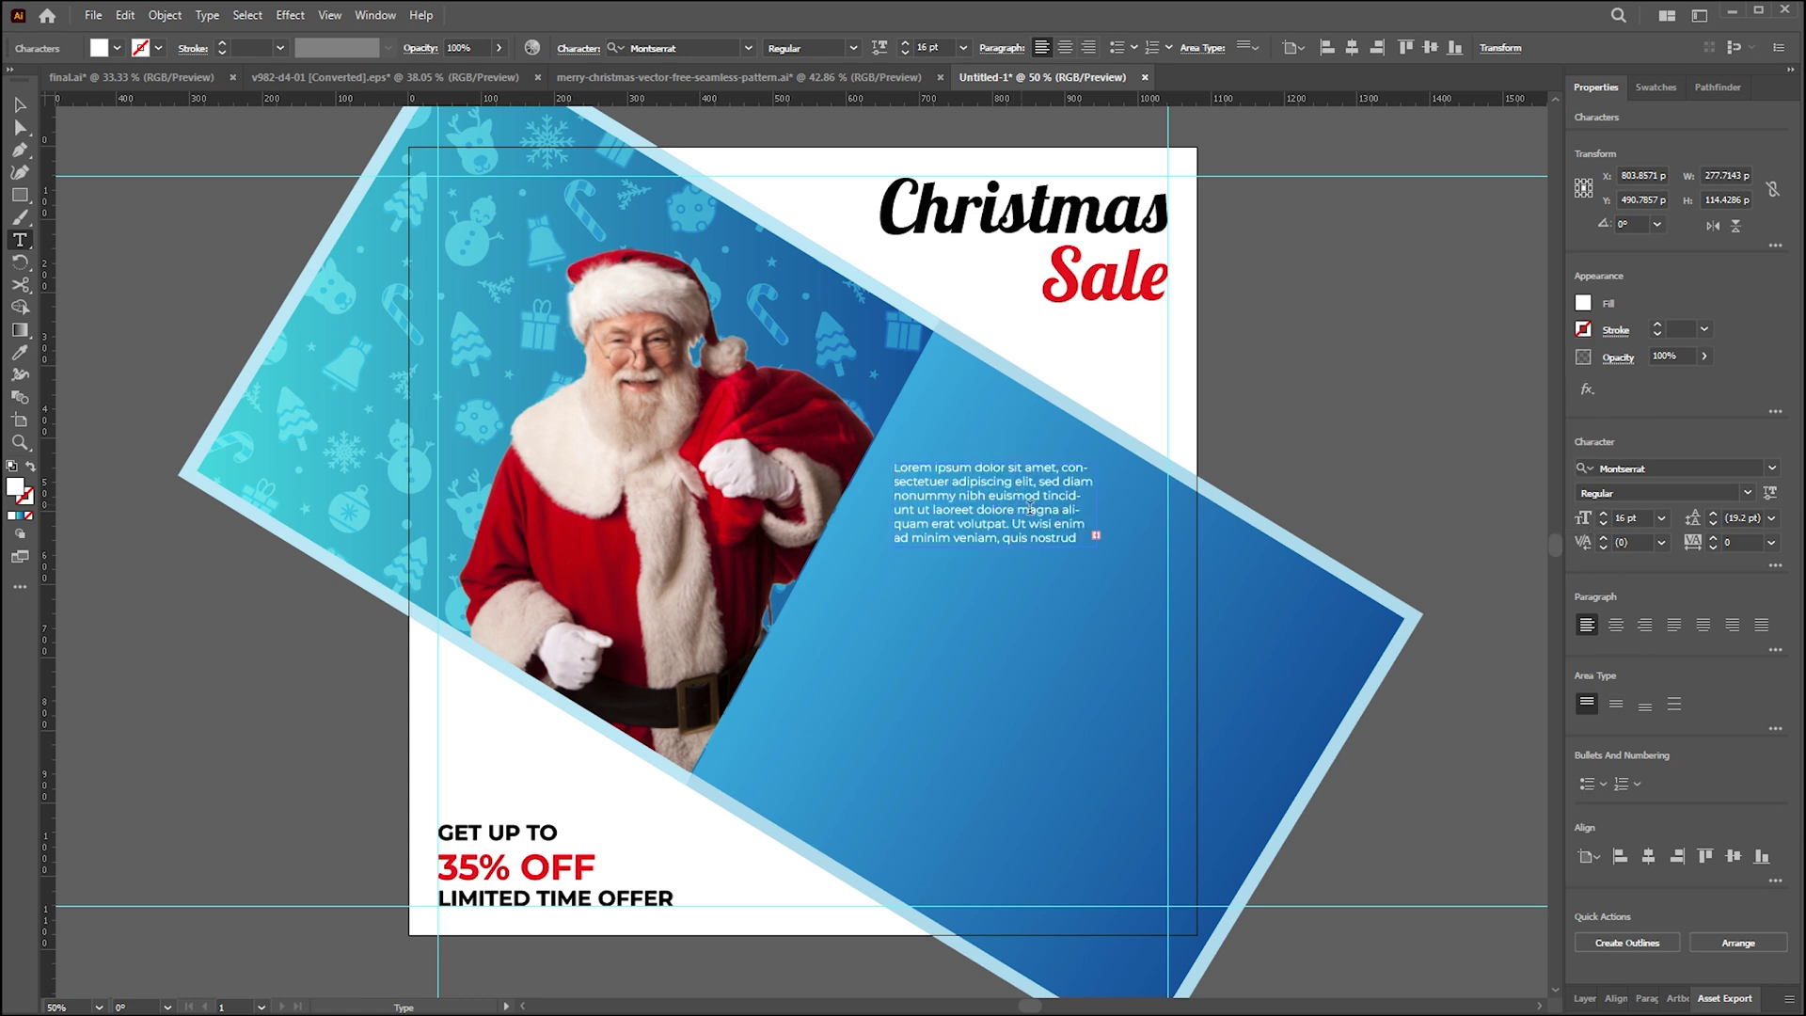
# - Right-align the paragraph against the right guide and resize its text frame to about 372 by 75 px
pyautogui.press('Escape')
pyautogui.moveTo(988, 512); pyautogui.dragTo(1098, 539)
pyautogui.click(1644, 625)
pyautogui.moveTo(989, 539); pyautogui.dragTo(895, 516)
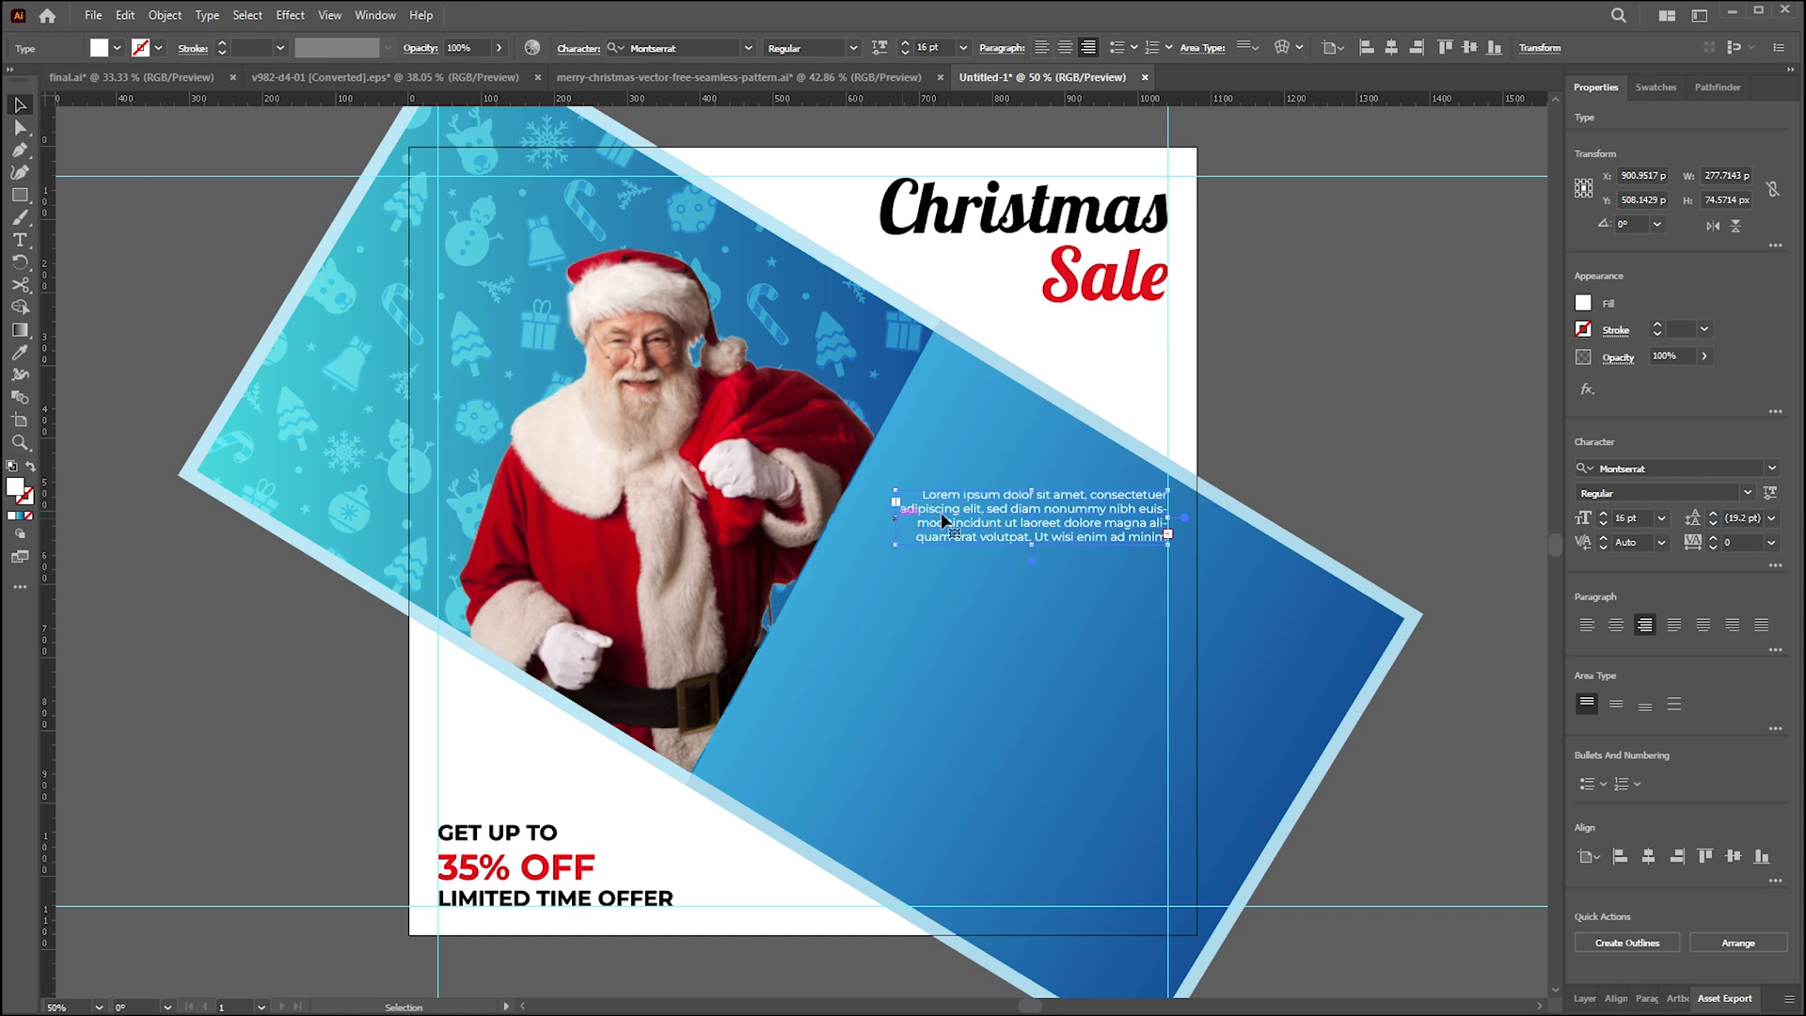
pyautogui.click(1321, 431)
# - Set the paragraph's leading to 22 pt, move it slightly down, and deselect it
pyautogui.click(1011, 509)
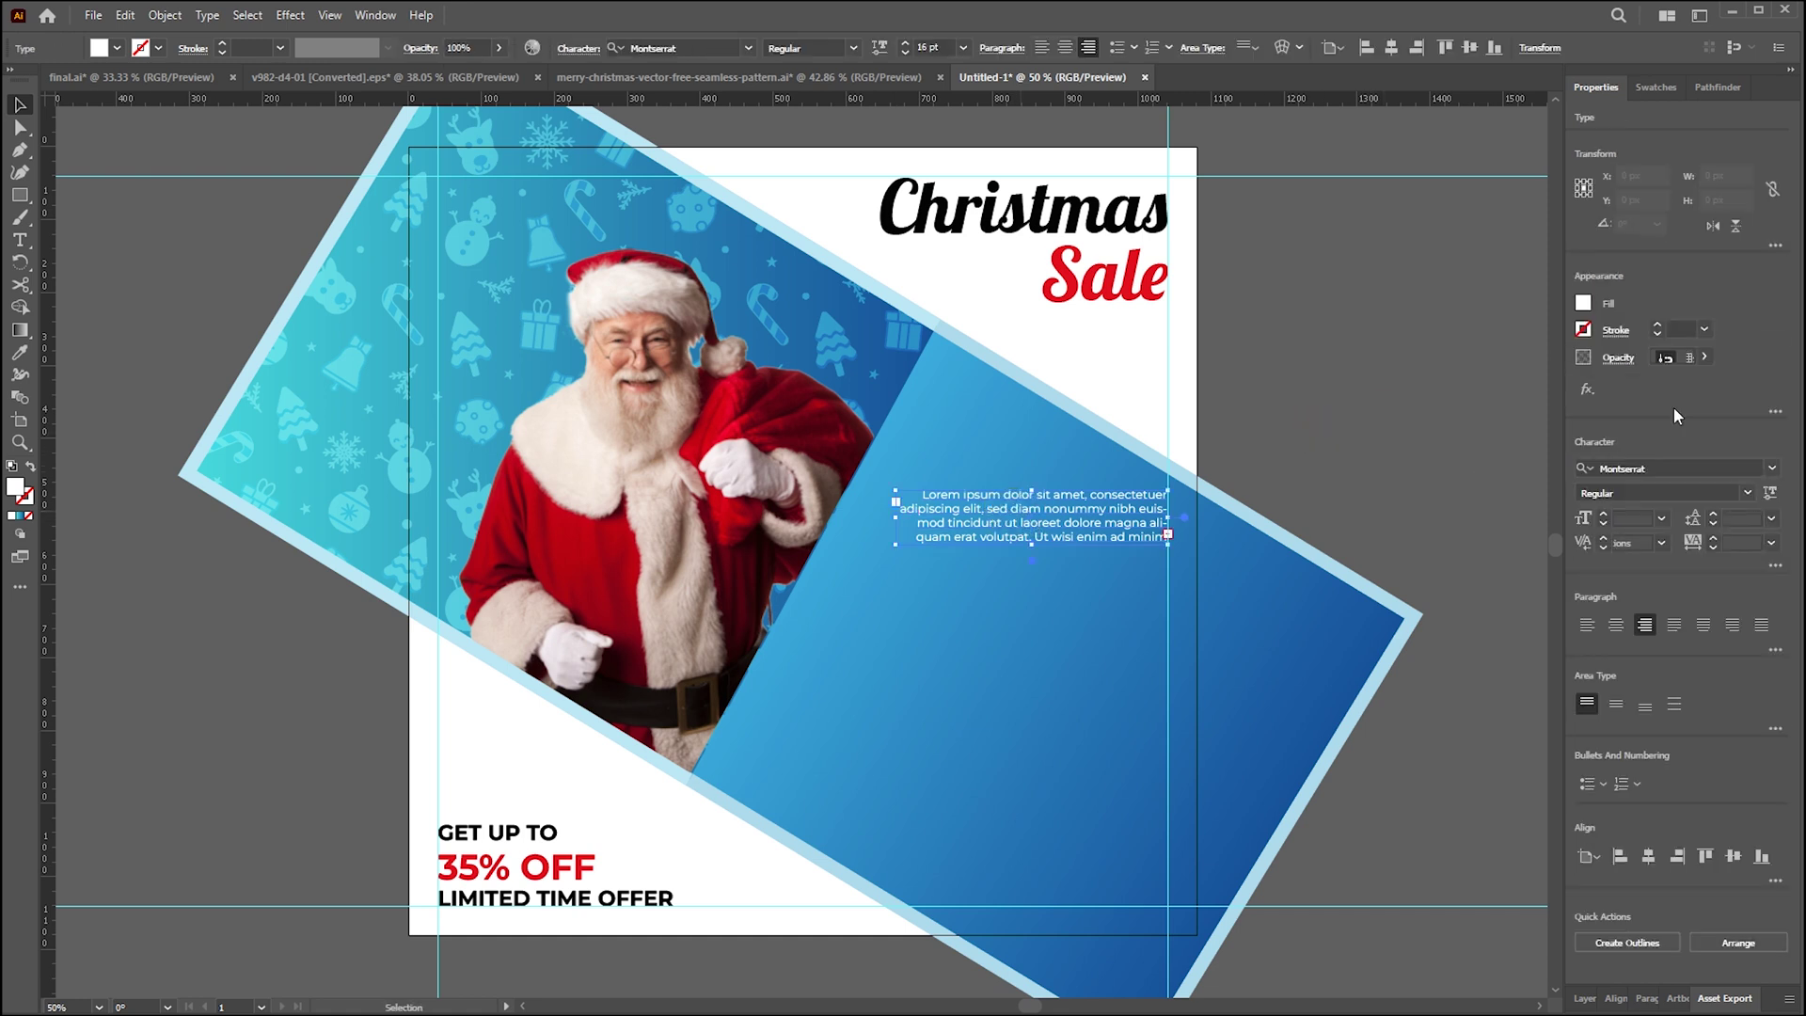
pyautogui.click(1710, 515)
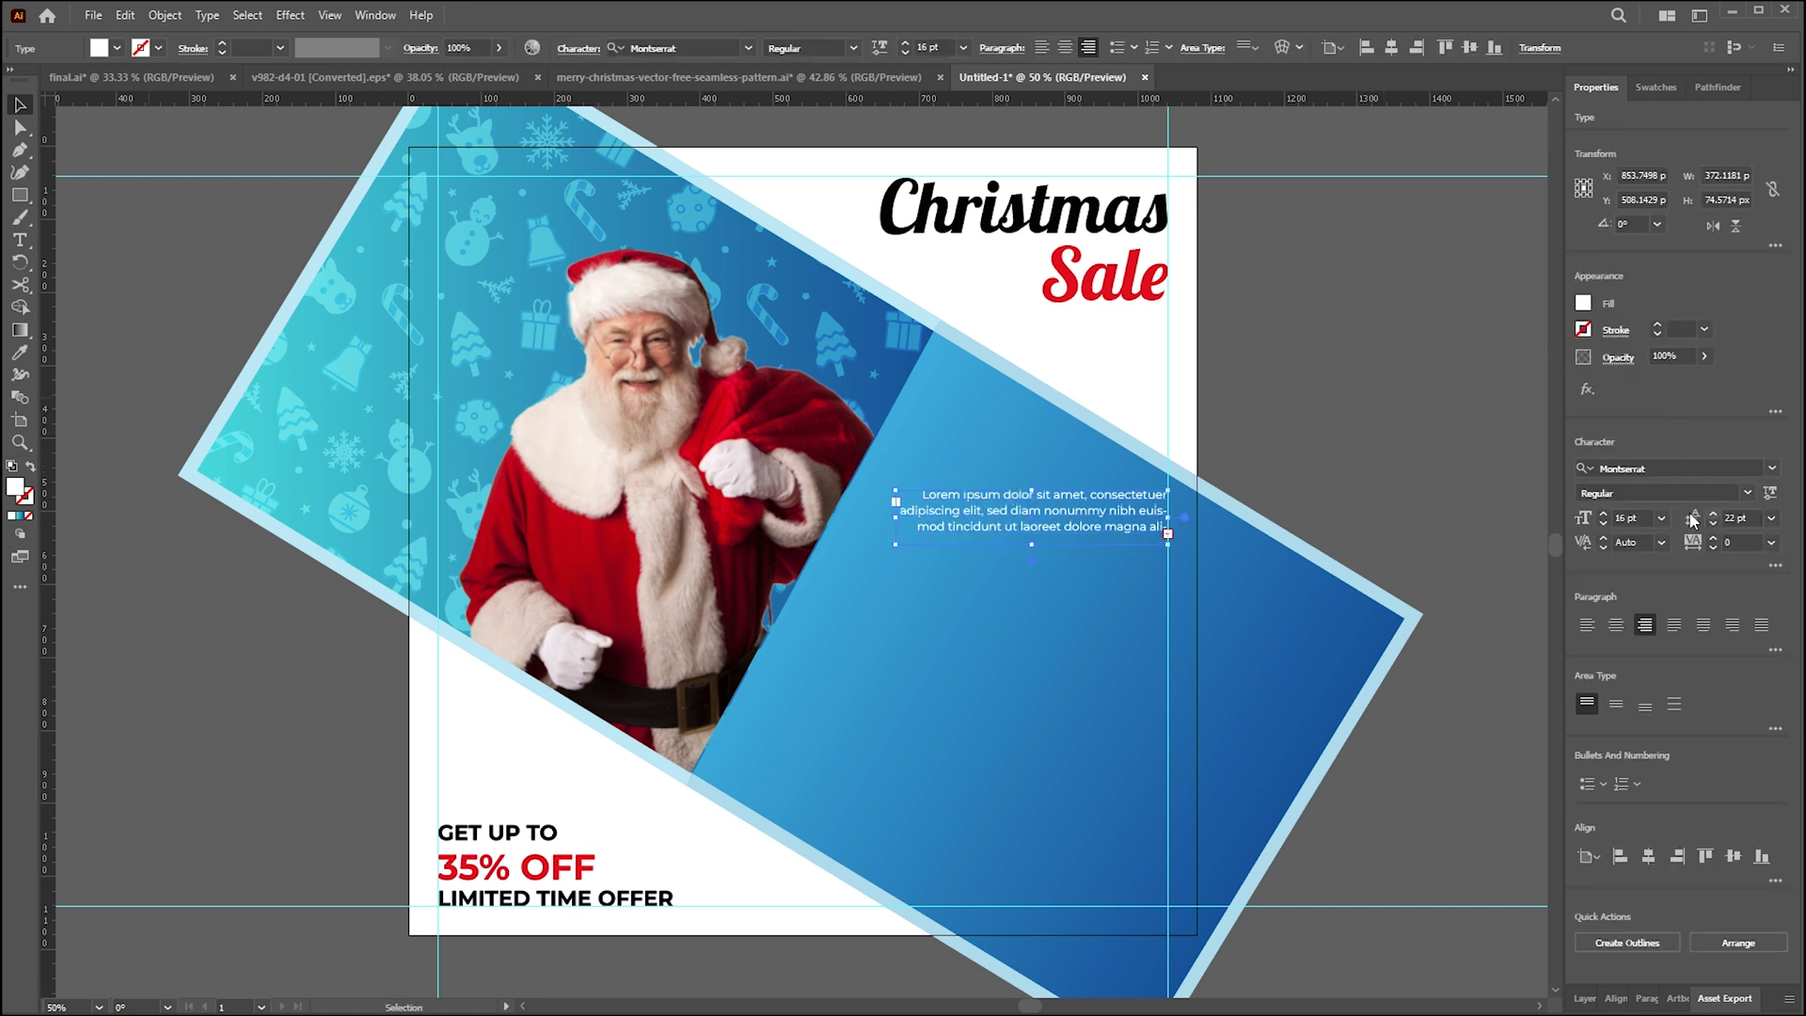
pyautogui.click(1298, 374)
pyautogui.scroll(-1, 1317, 367)
pyautogui.moveTo(1076, 488); pyautogui.dragTo(1077, 509)
pyautogui.click(1386, 375)
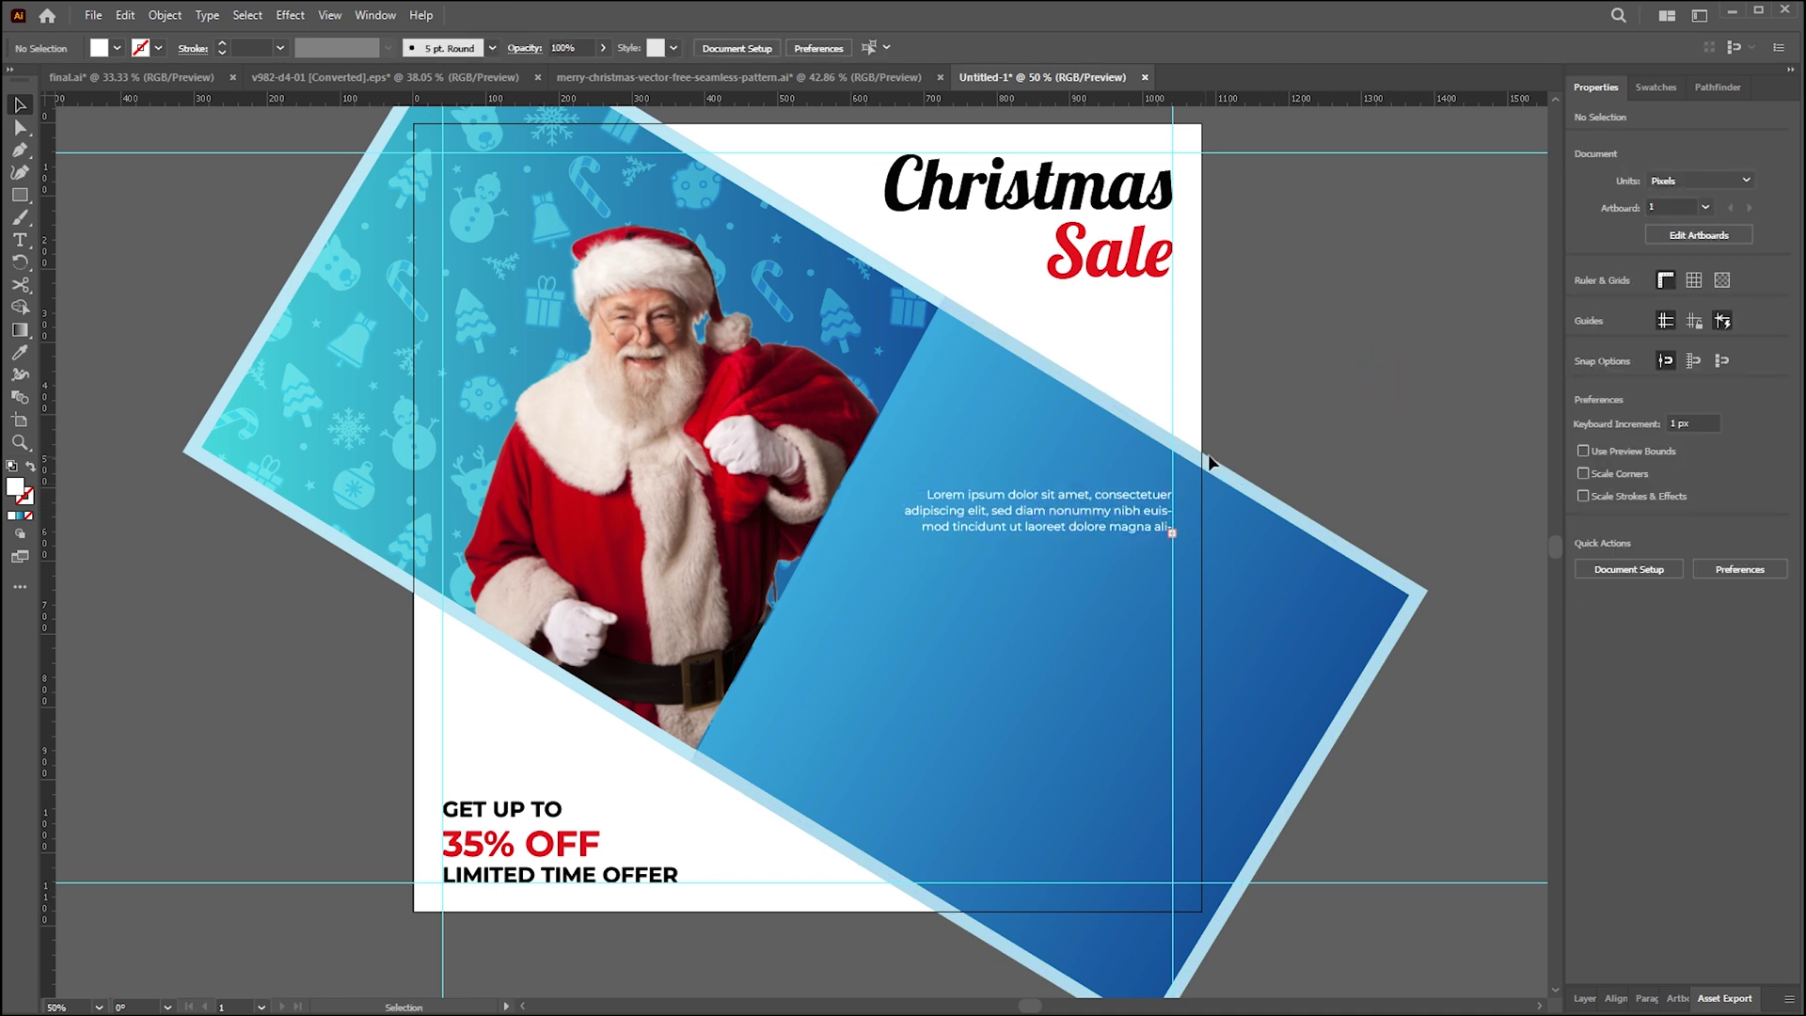
# - Draw a white, fully rounded button about 247 by 76 px below the paragraph, with its right end on the right guide
pyautogui.moveTo(21, 194); pyautogui.dragTo(63, 198)
pyautogui.moveTo(974, 570)
pyautogui.mouseDown()
pyautogui.moveTo(1101, 625)
pyautogui.moveTo(1138, 622)
pyautogui.moveTo(1060, 593)
pyautogui.moveTo(1154, 596)
pyautogui.moveTo(1097, 590)
pyautogui.moveTo(1106, 610)
pyautogui.mouseUp()
pyautogui.press('v')
pyautogui.click(1140, 595)
pyautogui.doubleClick(1093, 593)
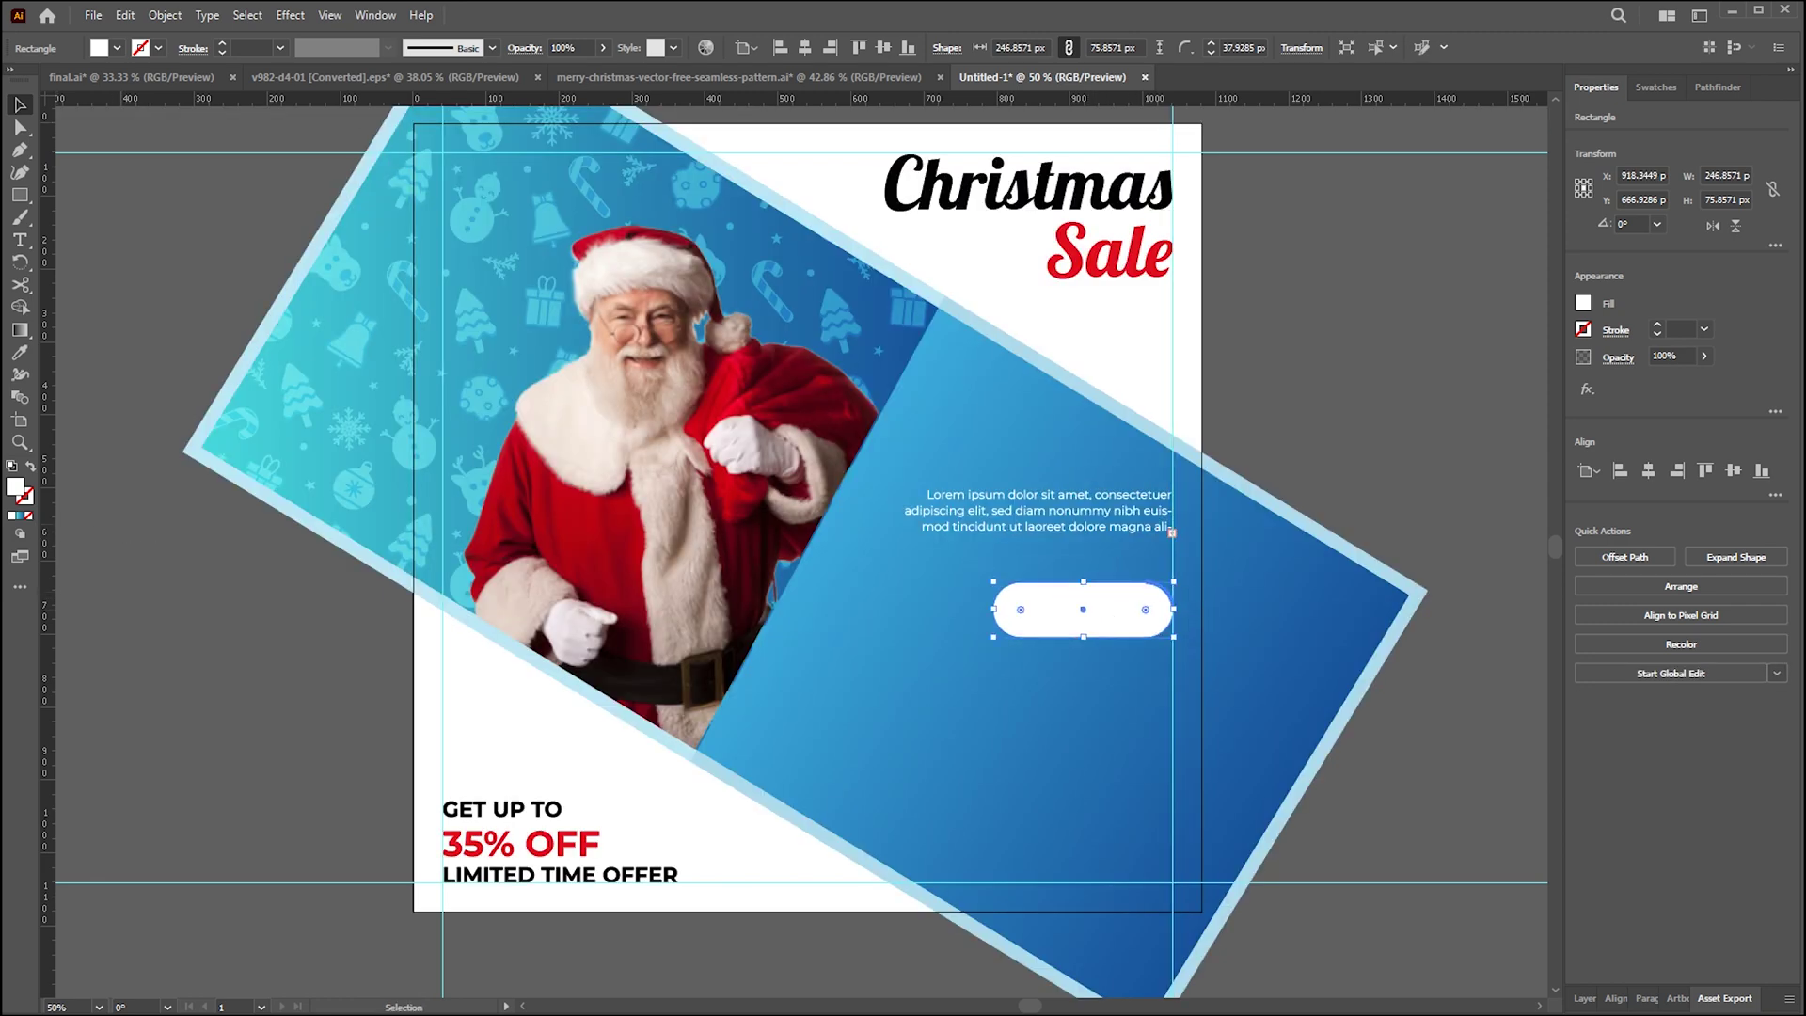
# - Duplicate the "GET UP TO" text near the white button and reword the copy as "SHOP NOW"
pyautogui.moveTo(492, 805); pyautogui.dragTo(925, 647)
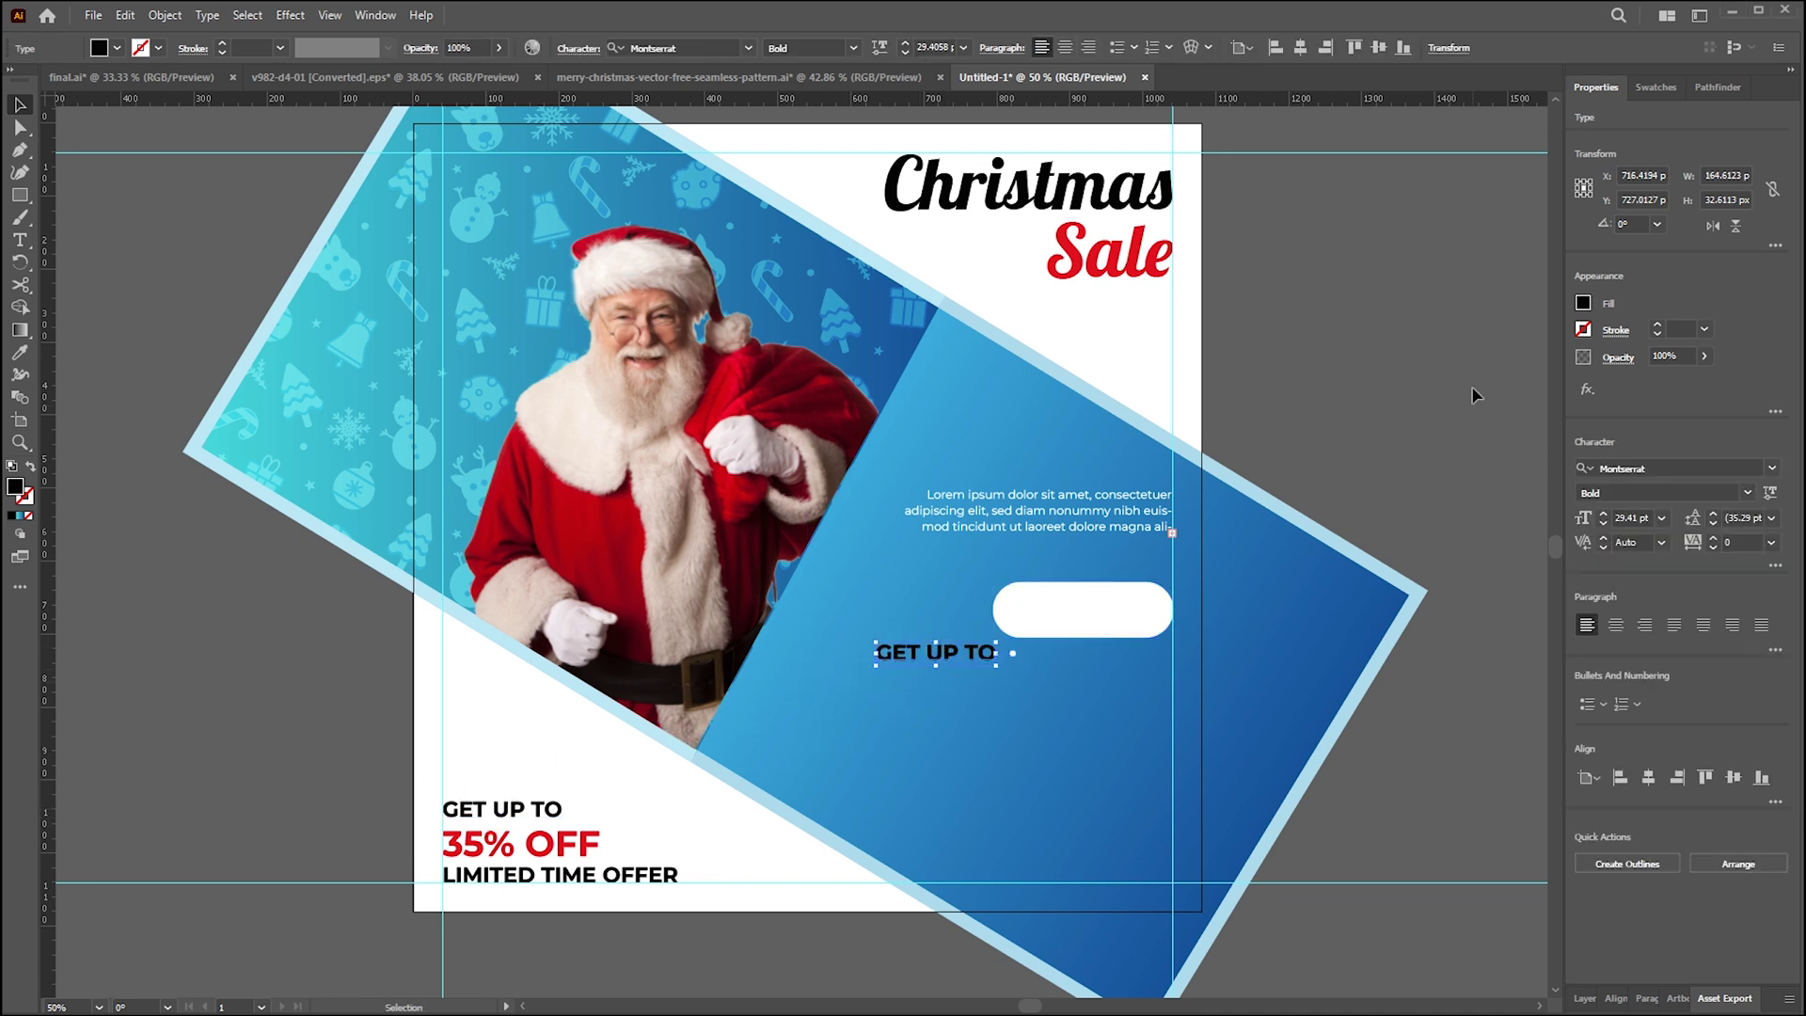
pyautogui.tripleClick(939, 653)
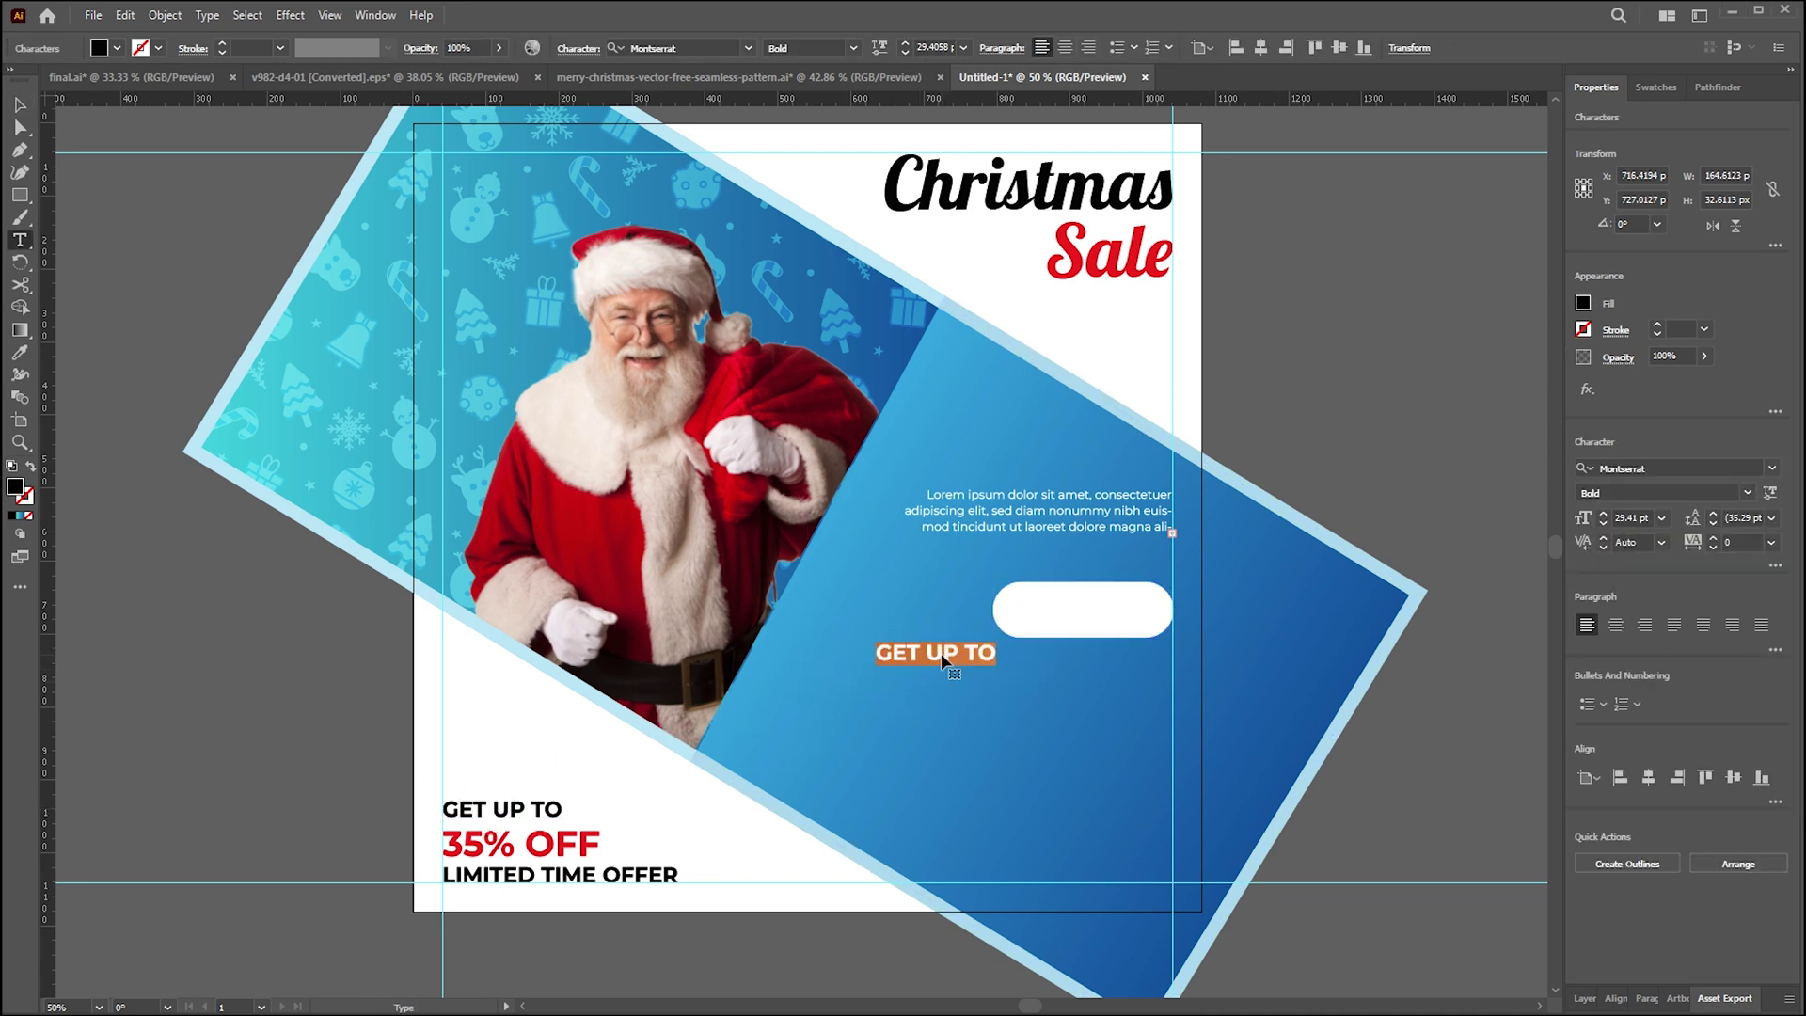
pyautogui.write('SHOP NOW')
pyautogui.press('Escape')
# - Move "SHOP NOW" onto the white rounded button and nudge it 1 px left and 5 px up to center it
pyautogui.click(972, 641)
pyautogui.moveTo(971, 640); pyautogui.dragTo(1119, 602)
pyautogui.press('Left')
pyautogui.press('Up')
pyautogui.press('Up')
pyautogui.press('Up')
pyautogui.press('Up')
pyautogui.press('Up')
# - Fill the "SHOP NOW" text with red
pyautogui.click(1583, 302)
pyautogui.click(1436, 367)
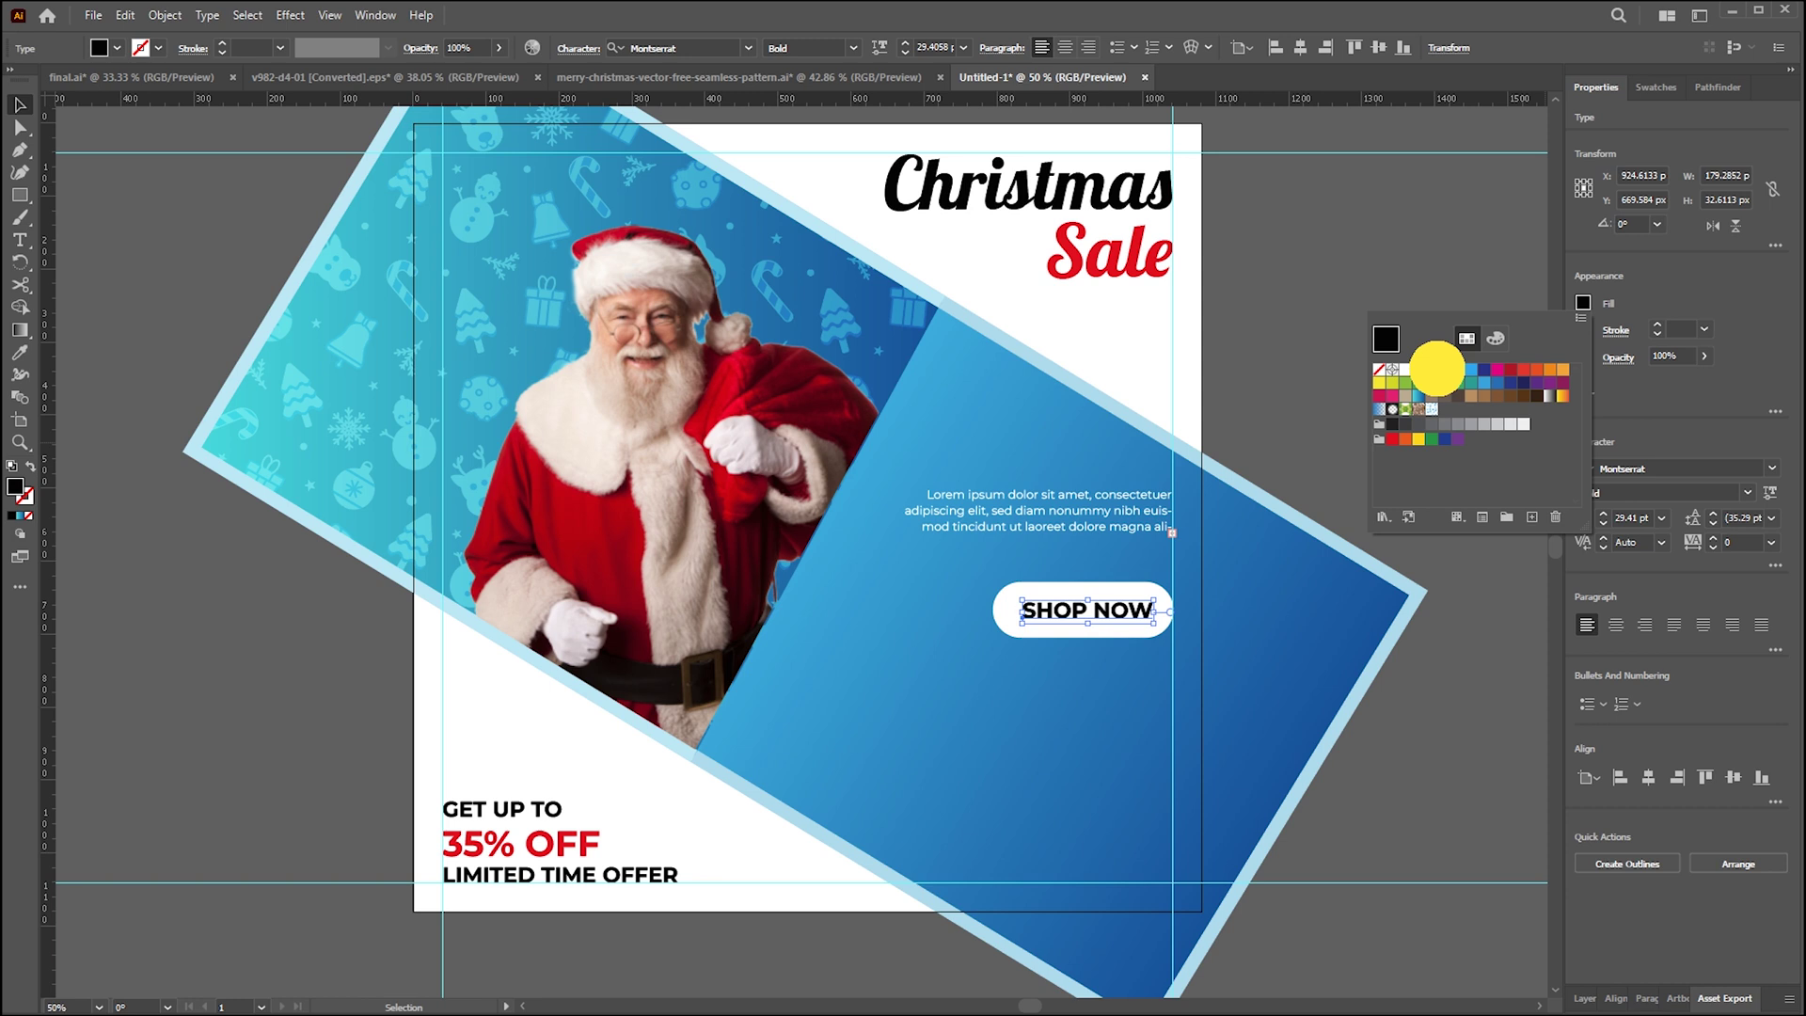
pyautogui.click(1418, 266)
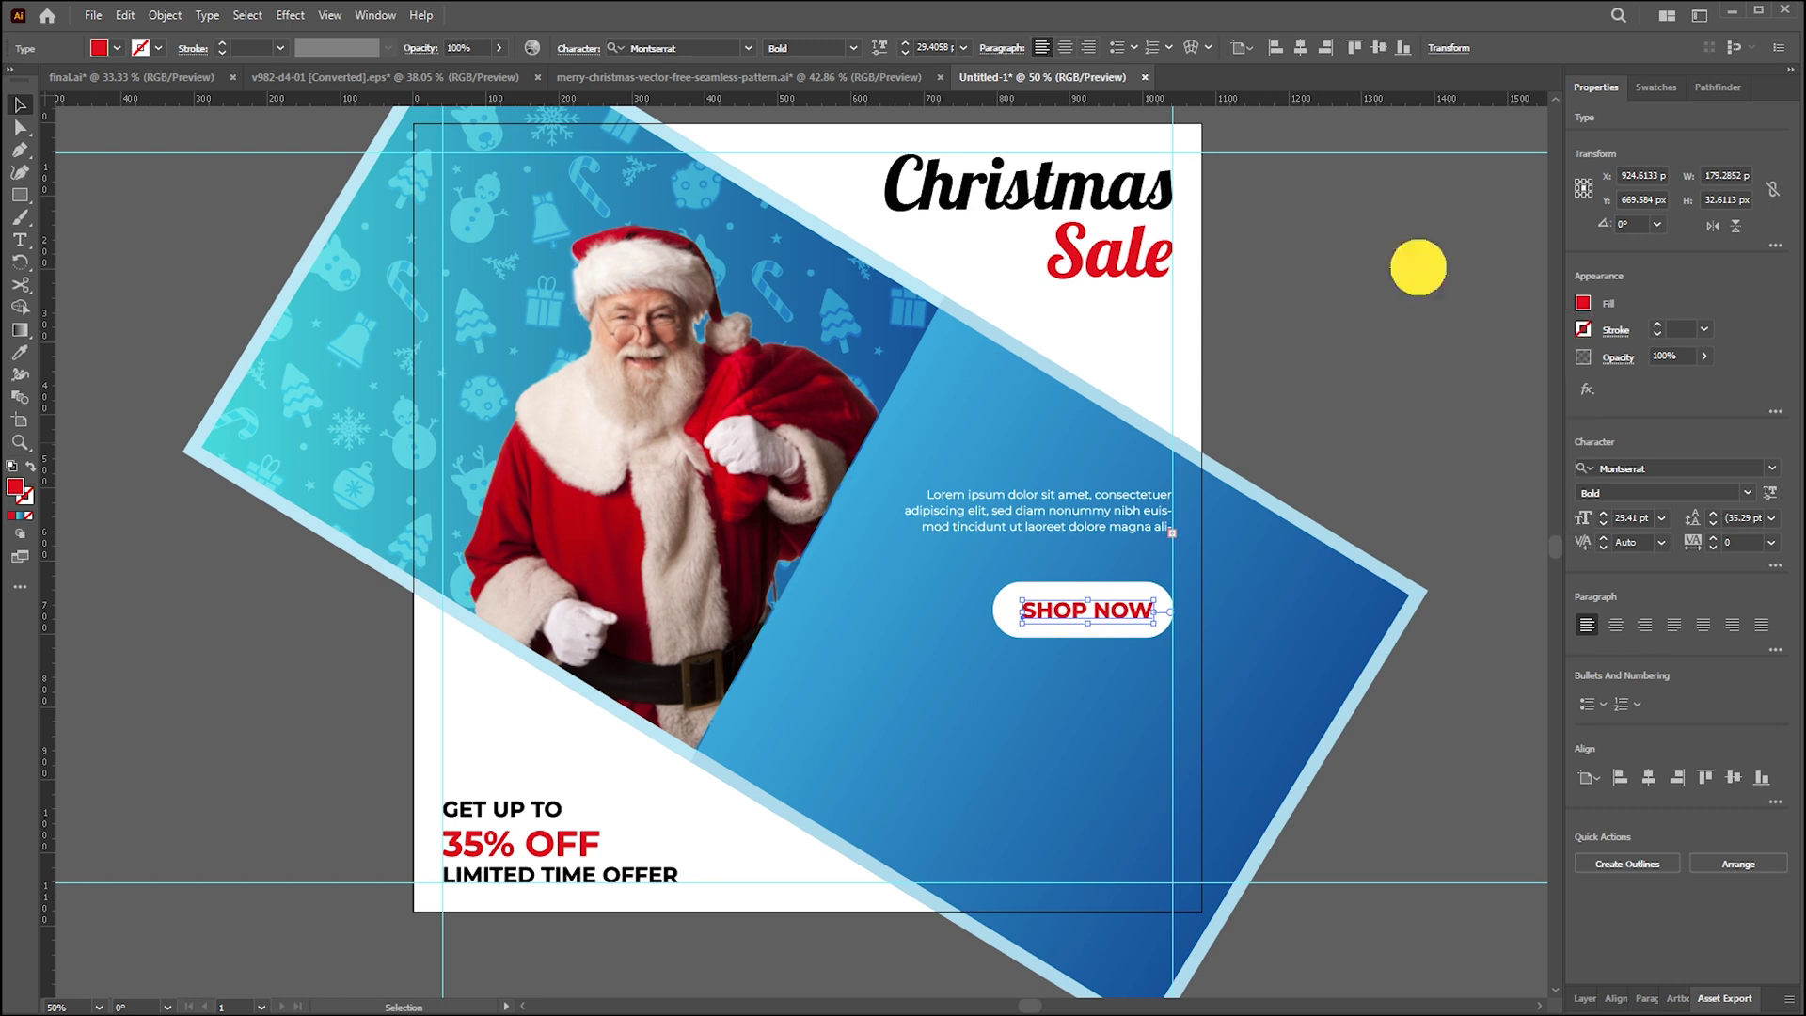
# - Duplicate the "GET UP TO" text below the SHOP NOW button, replace its wording with the phone number, and move it lower
pyautogui.click(1437, 461)
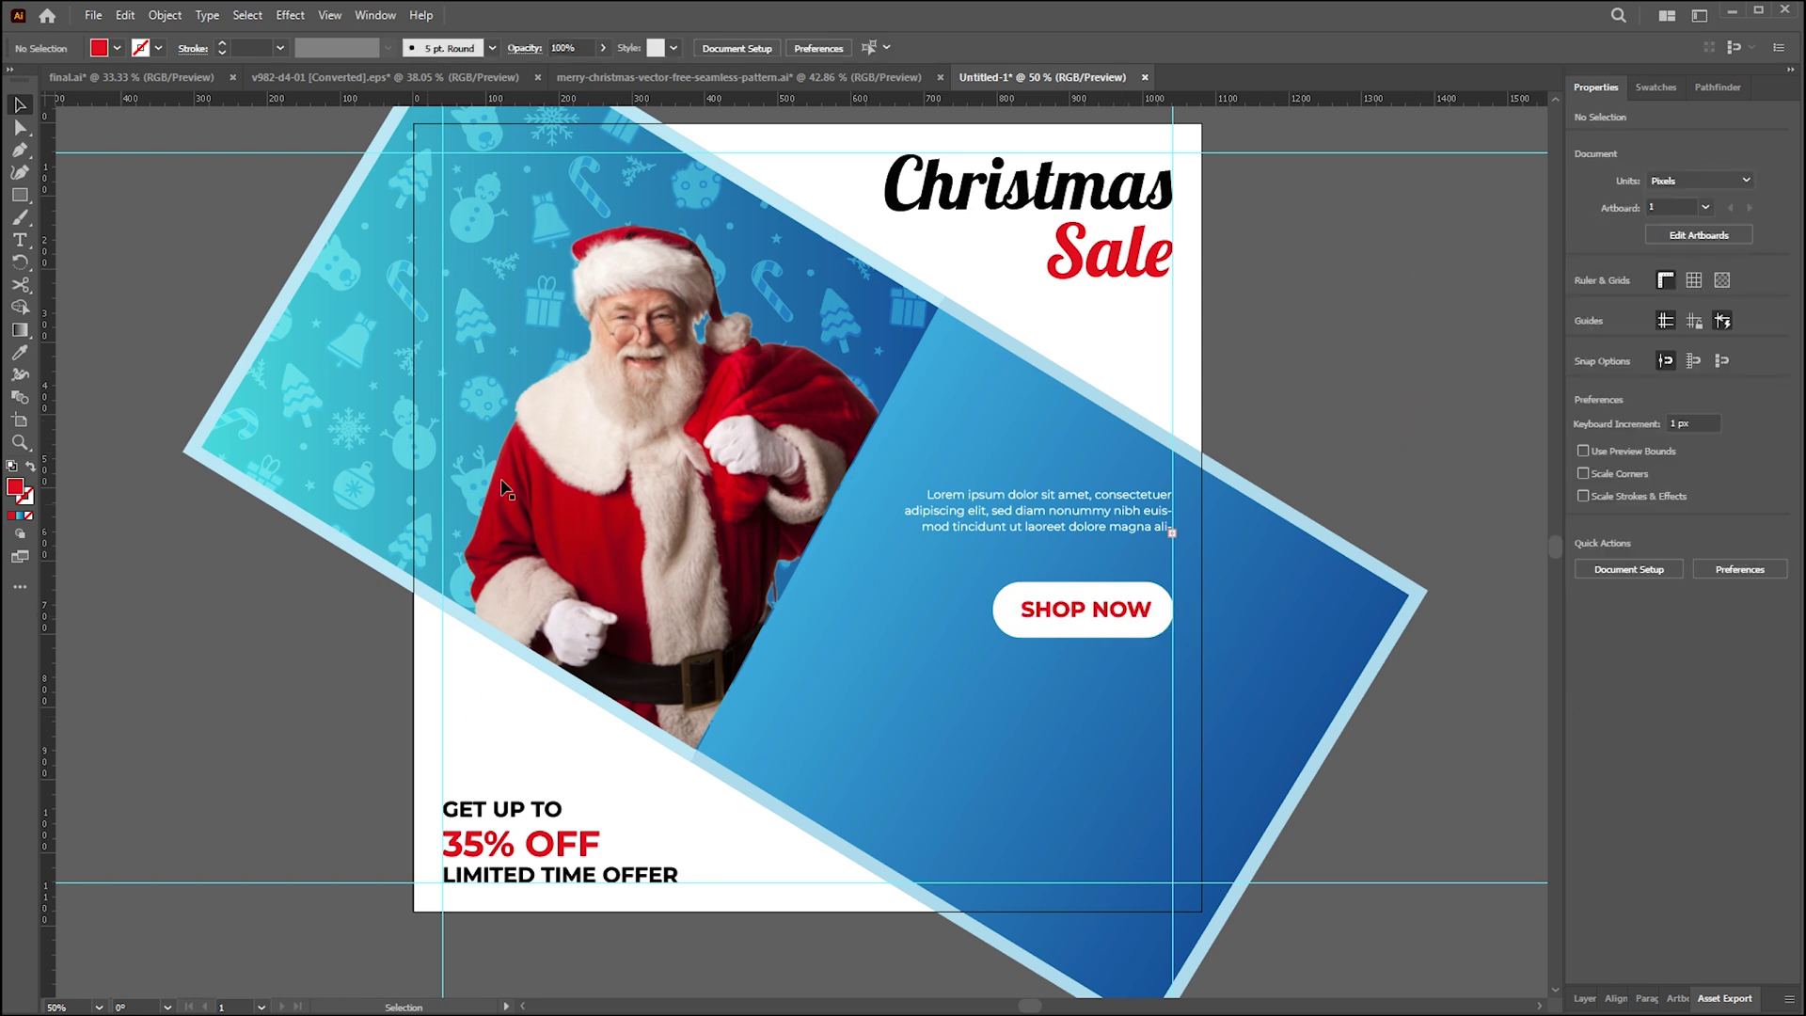
pyautogui.click(502, 809)
pyautogui.moveTo(501, 809); pyautogui.dragTo(1005, 668)
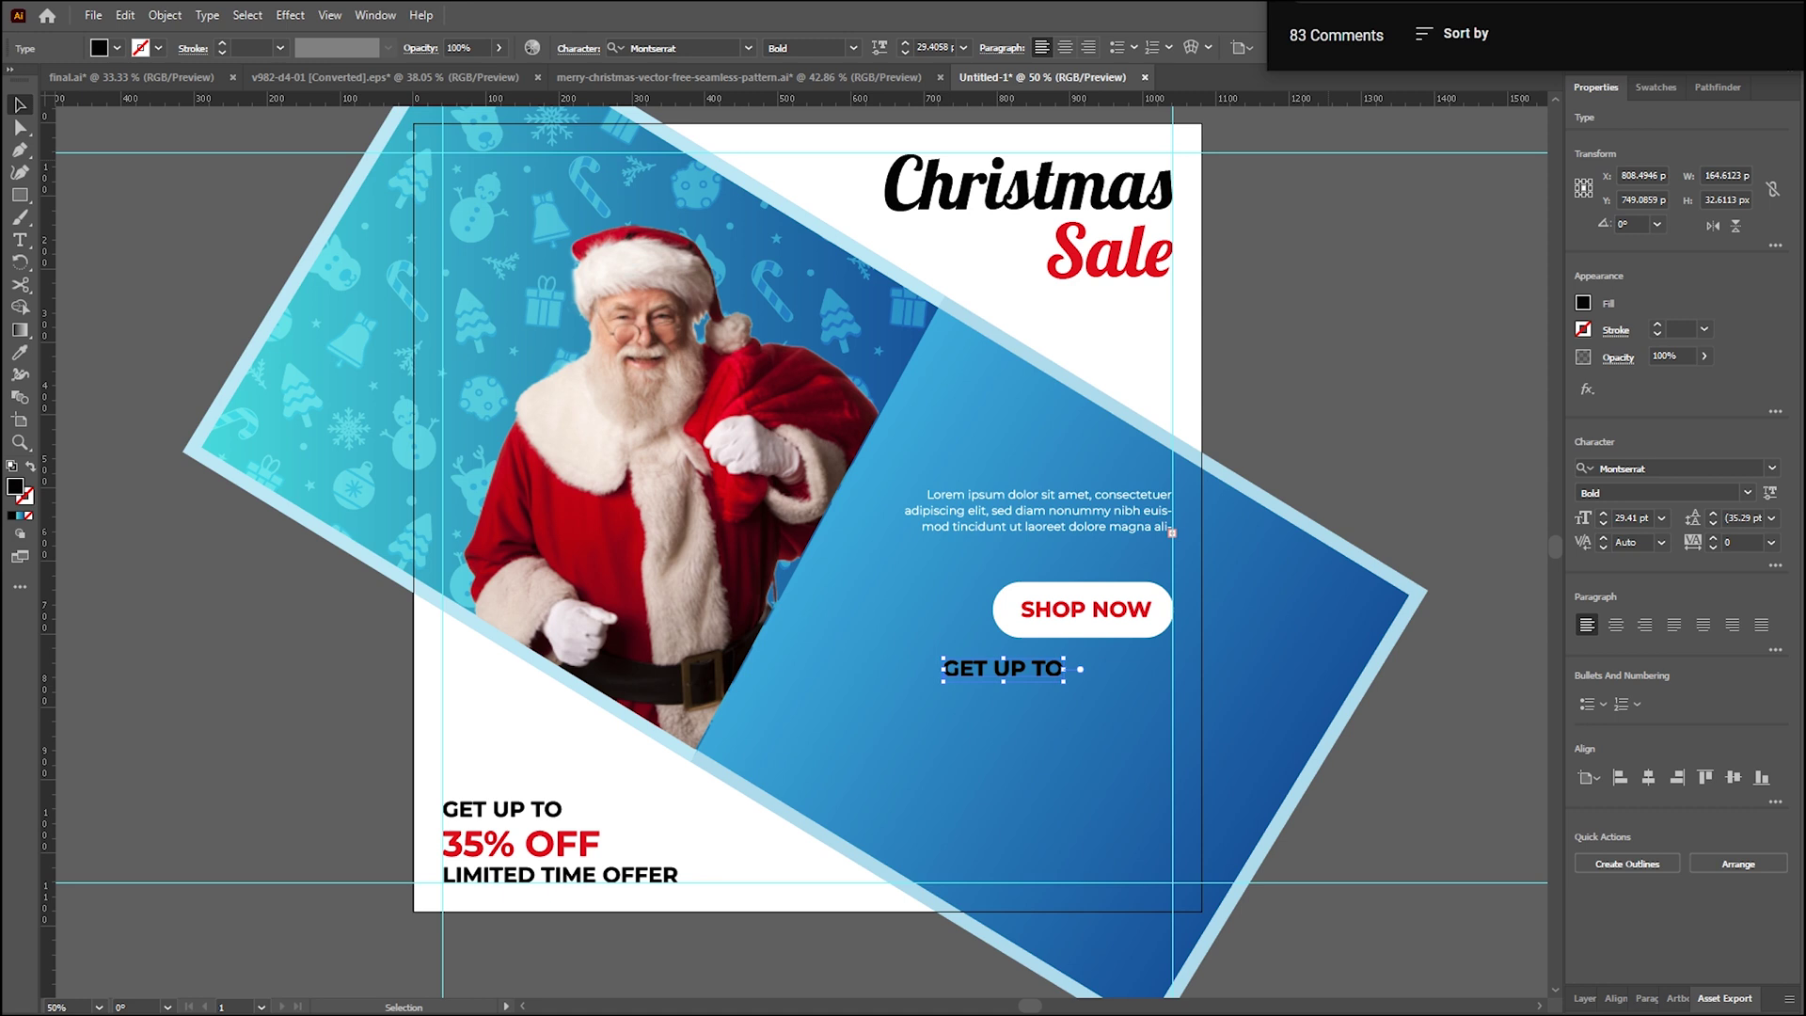
pyautogui.tripleClick(982, 665)
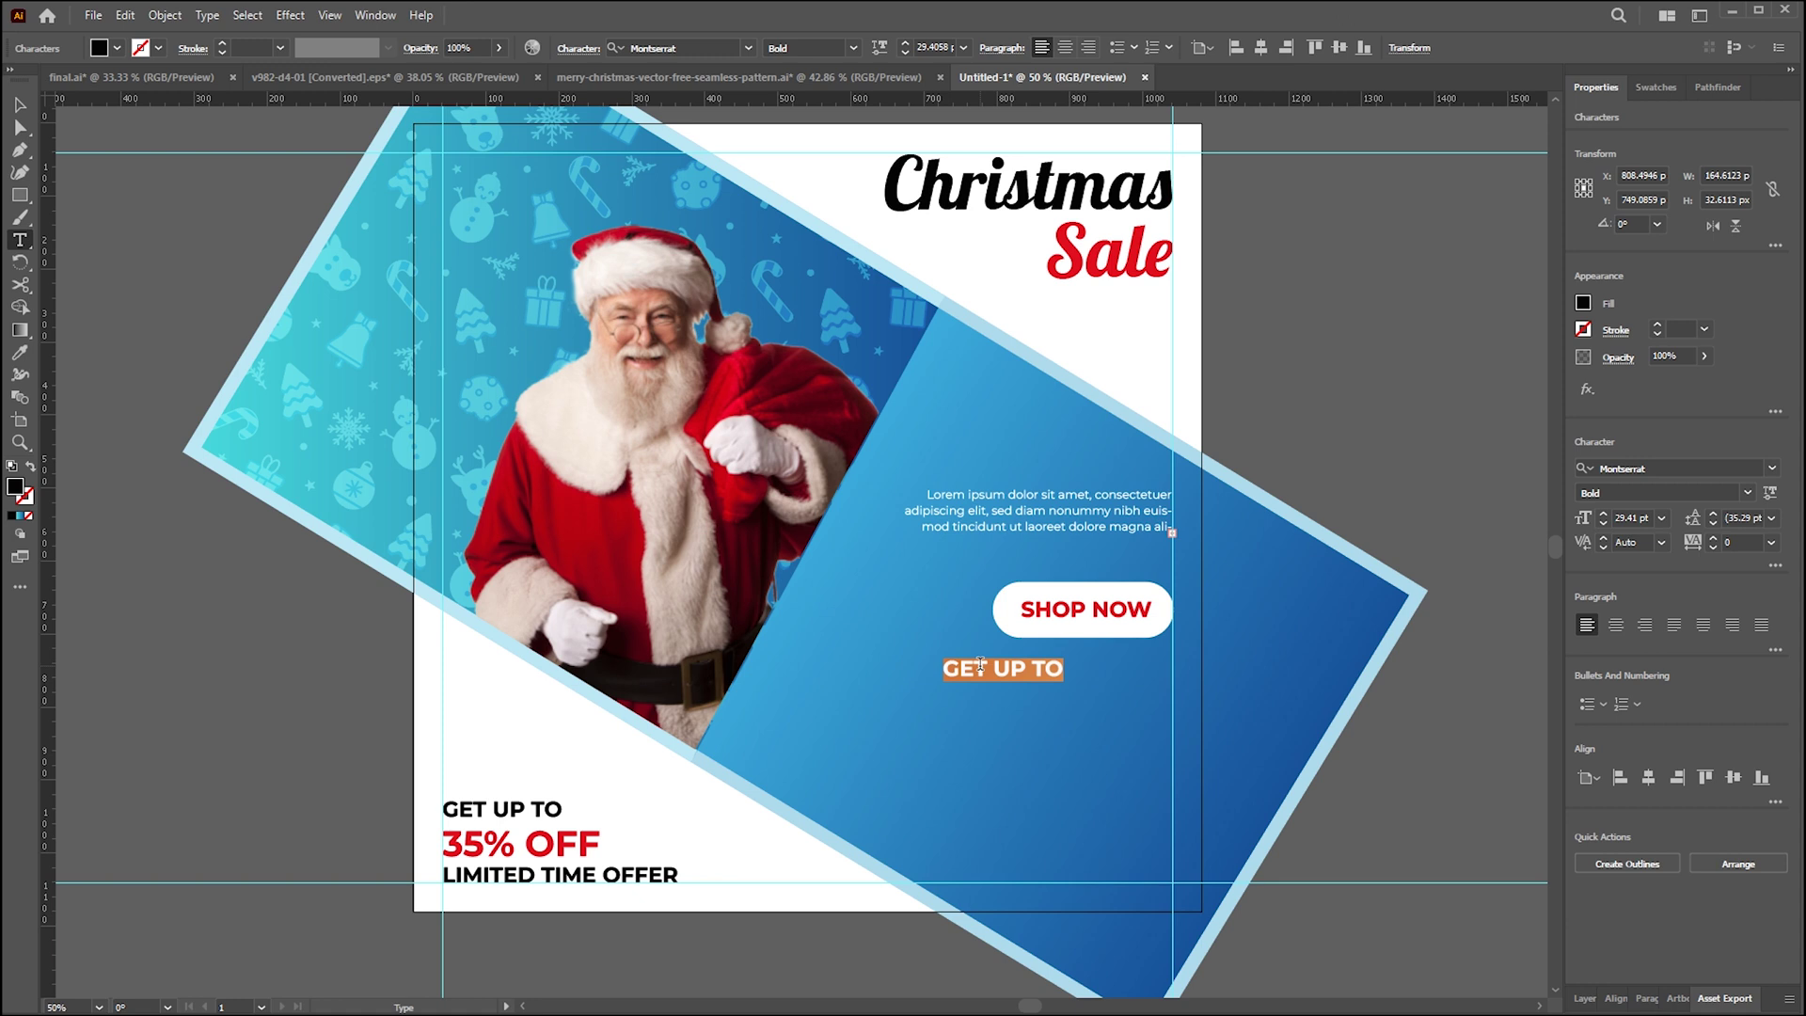
pyautogui.press('BackSpace')
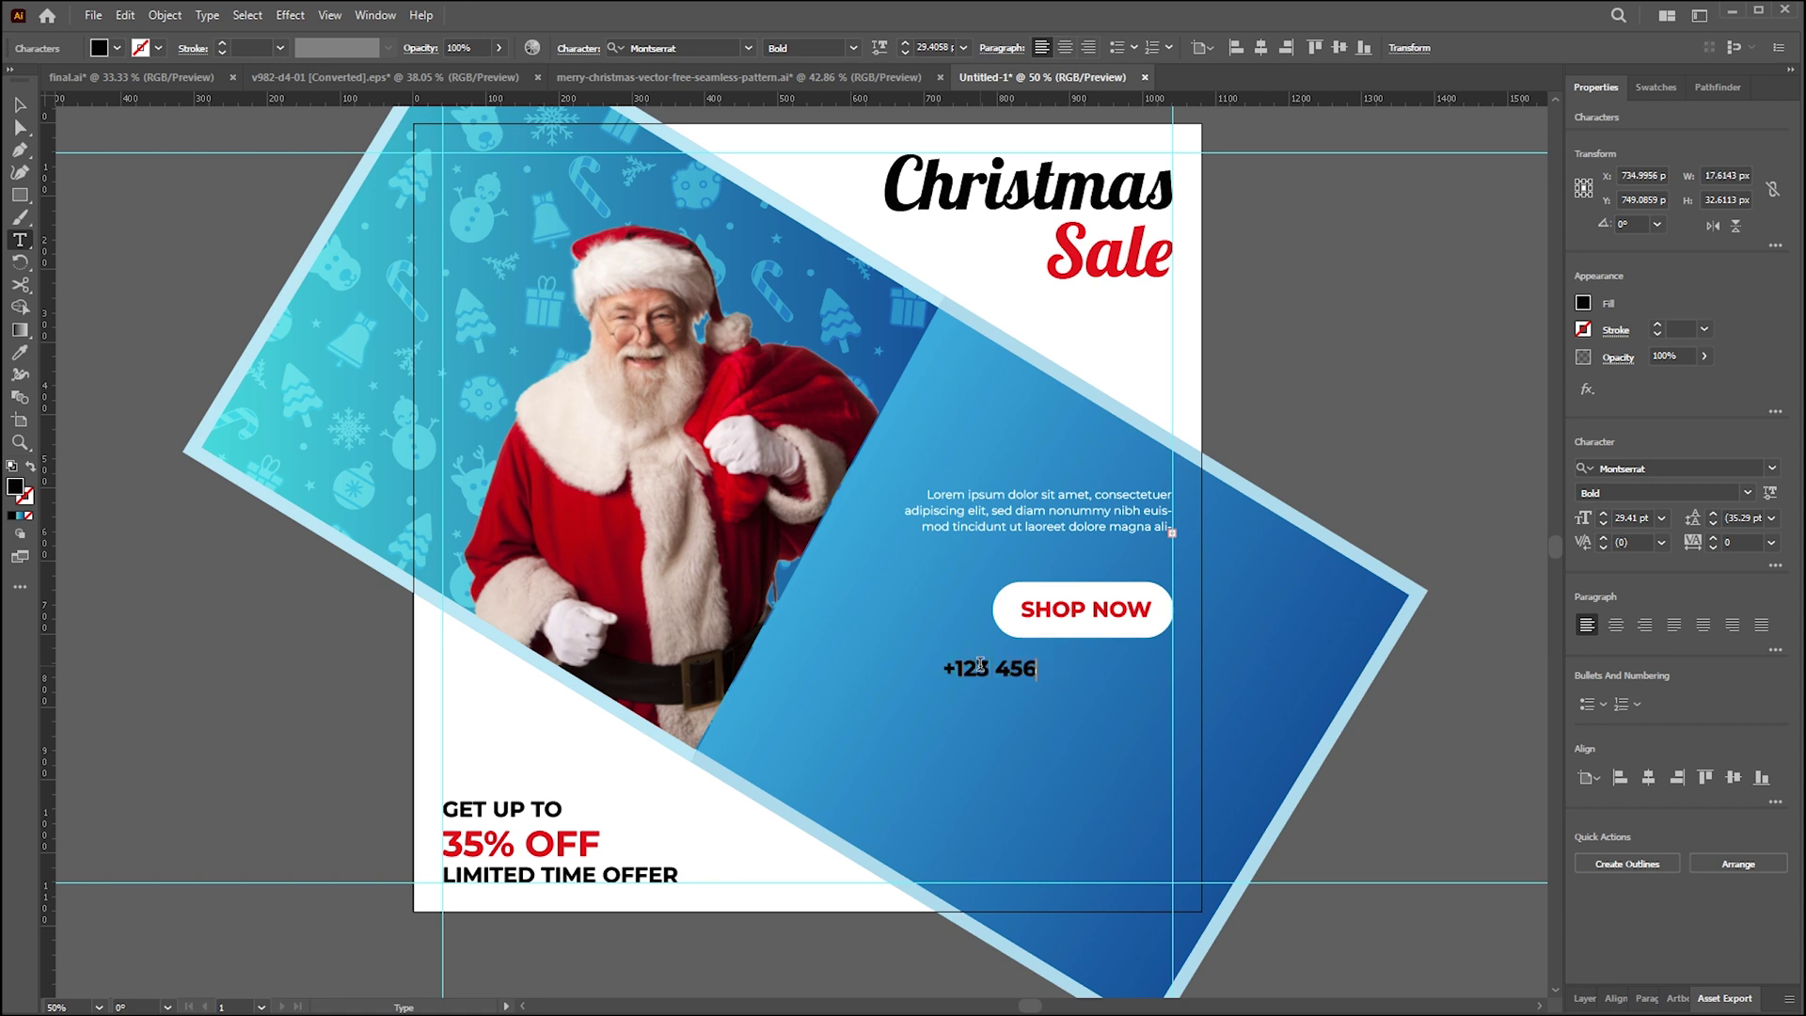
pyautogui.press('Escape')
pyautogui.moveTo(982, 665); pyautogui.dragTo(993, 750)
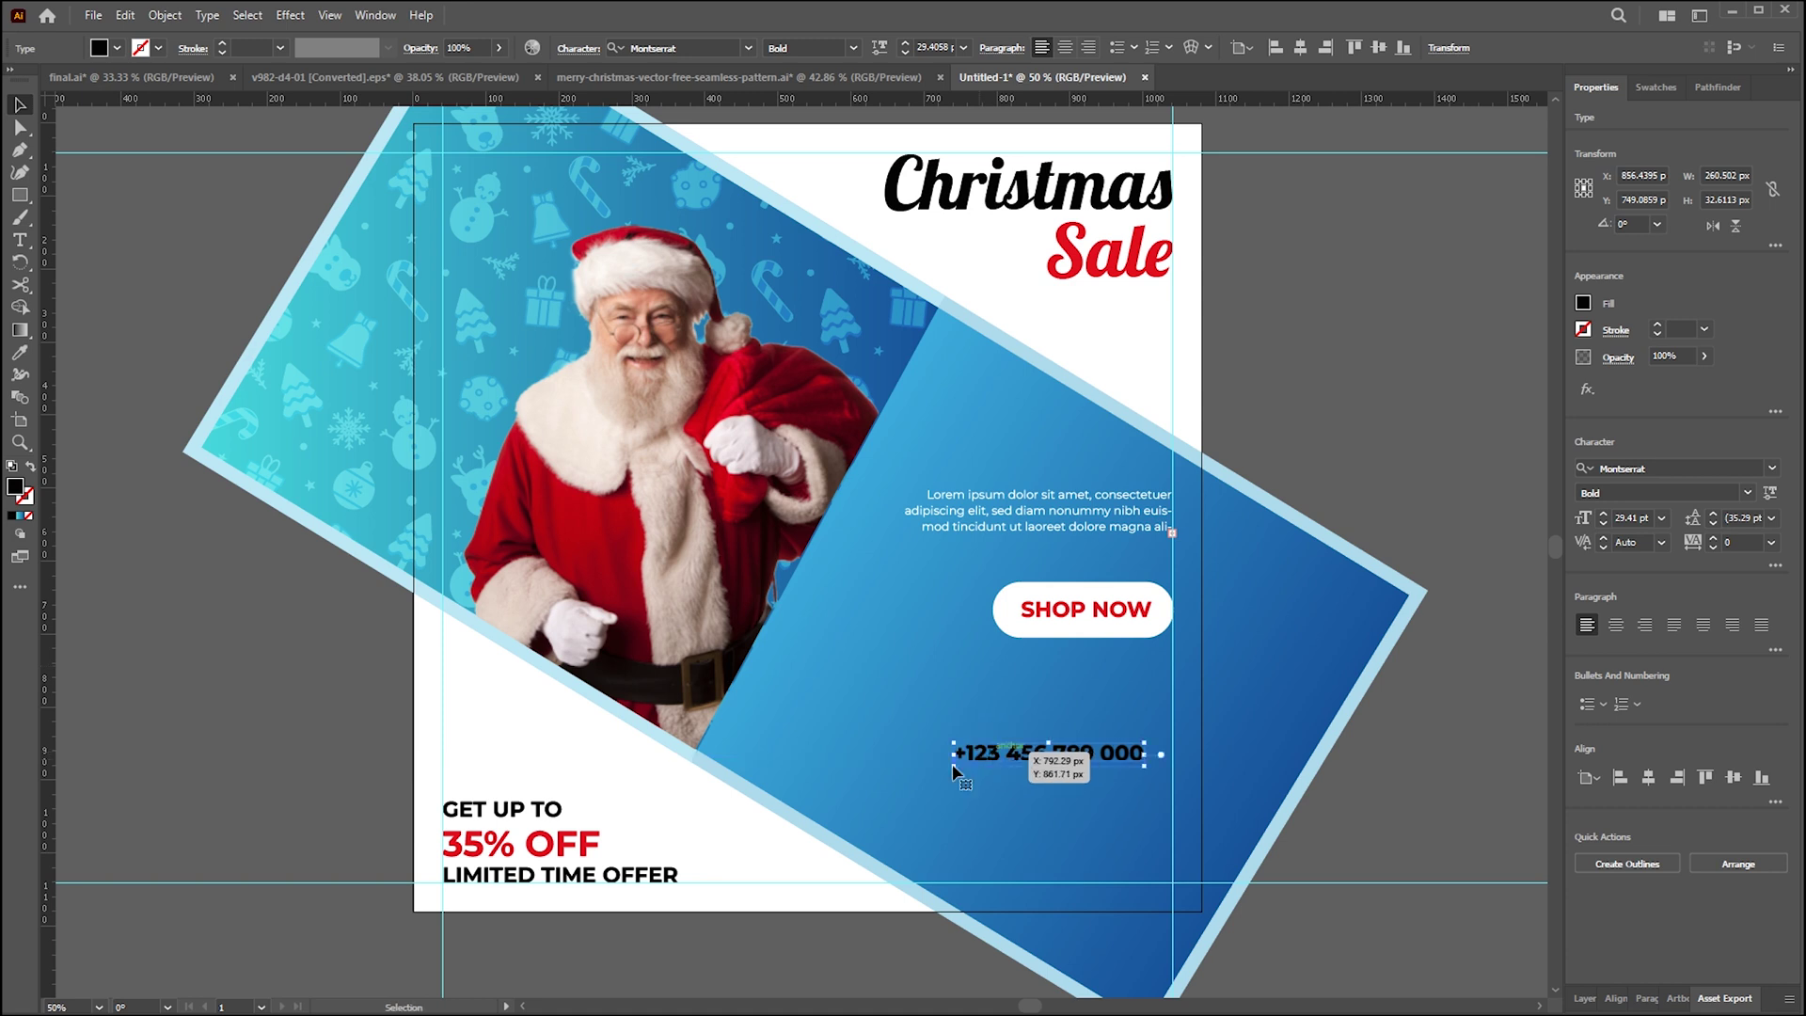
# - Fill the phone number text with white and align its right end with the right guide
pyautogui.click(1585, 306)
pyautogui.click(1385, 336)
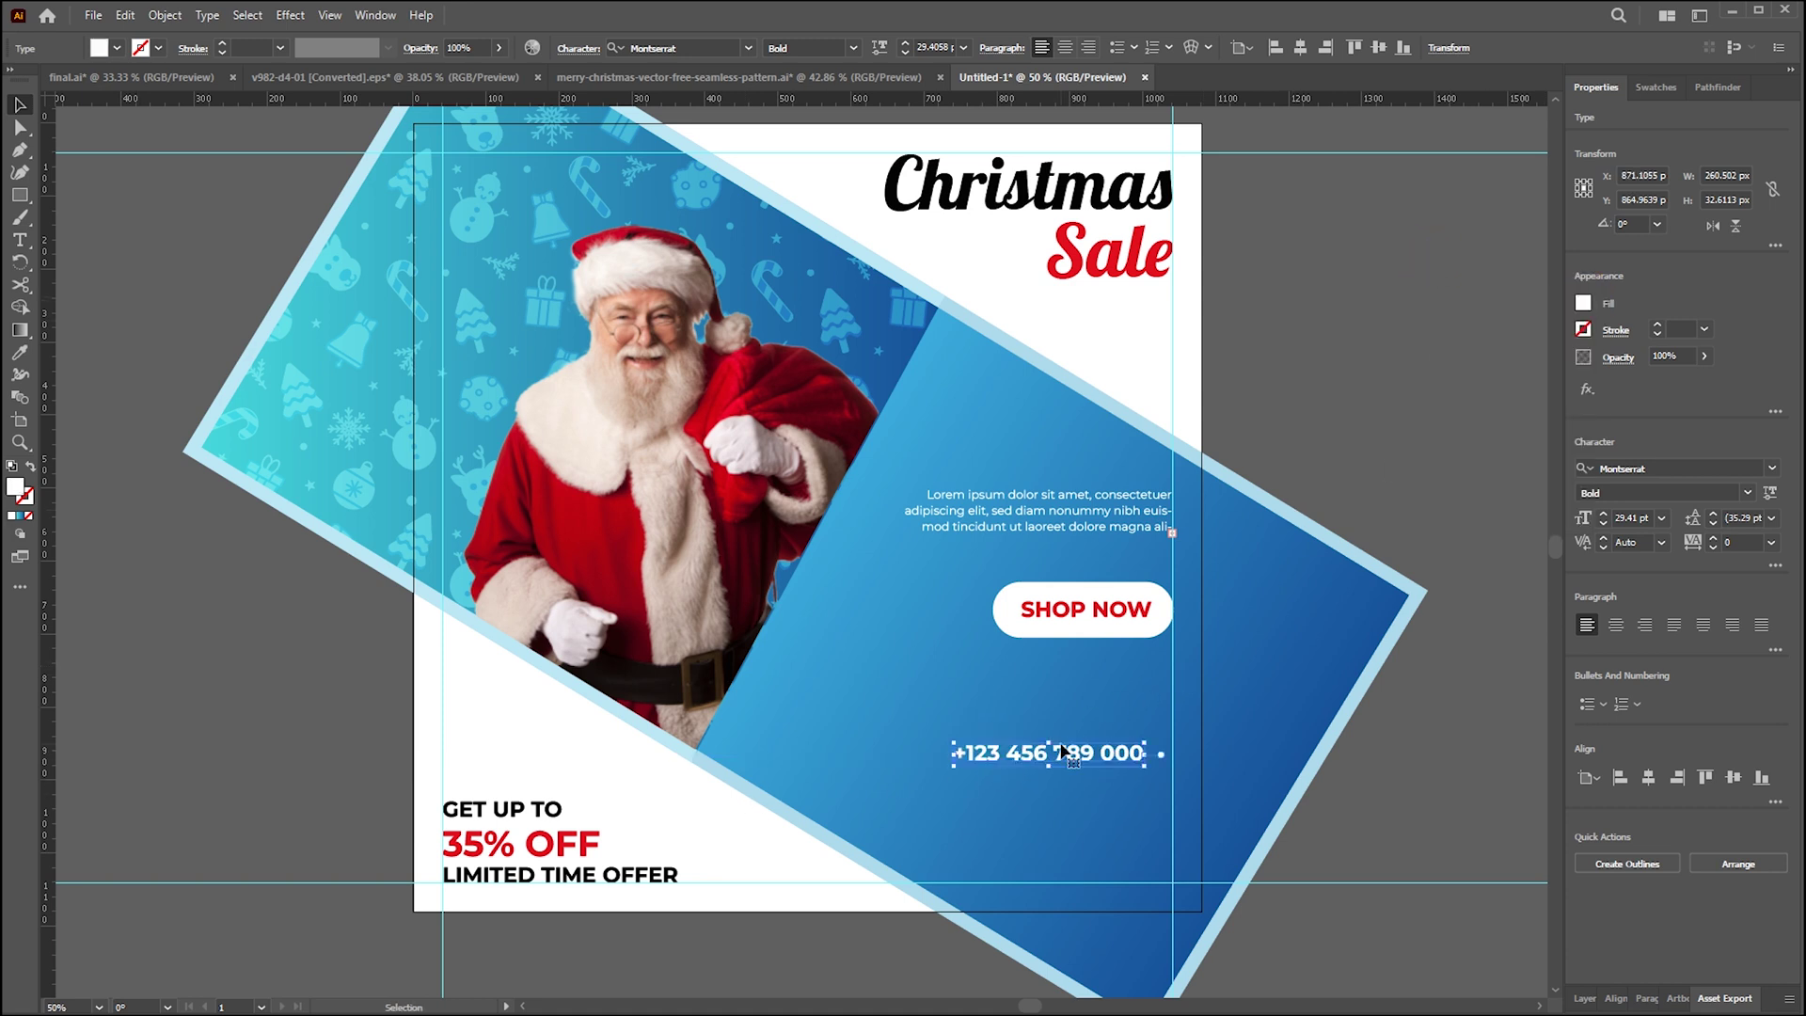
pyautogui.moveTo(1062, 751); pyautogui.dragTo(1073, 742)
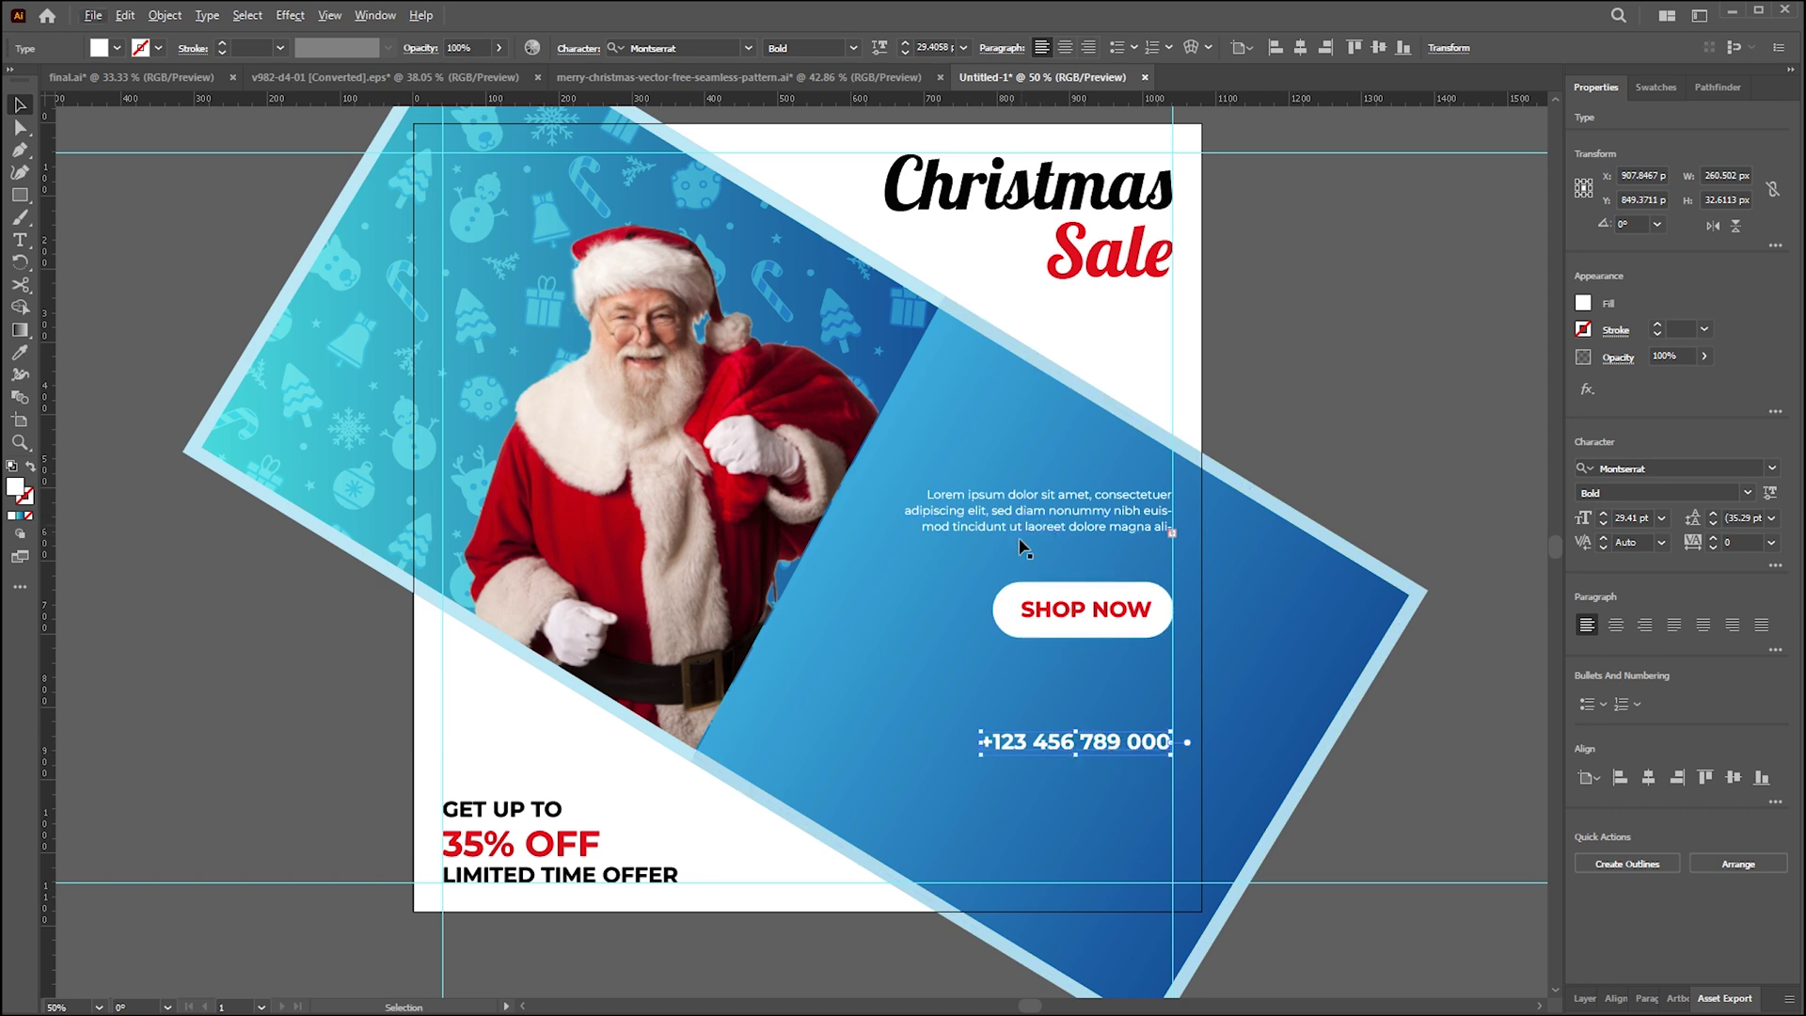
# - Duplicate the phone number just below itself and set the copy to Montserrat Regular at 20 pt
pyautogui.moveTo(1046, 748); pyautogui.dragTo(1041, 784)
pyautogui.tripleClick(1040, 784)
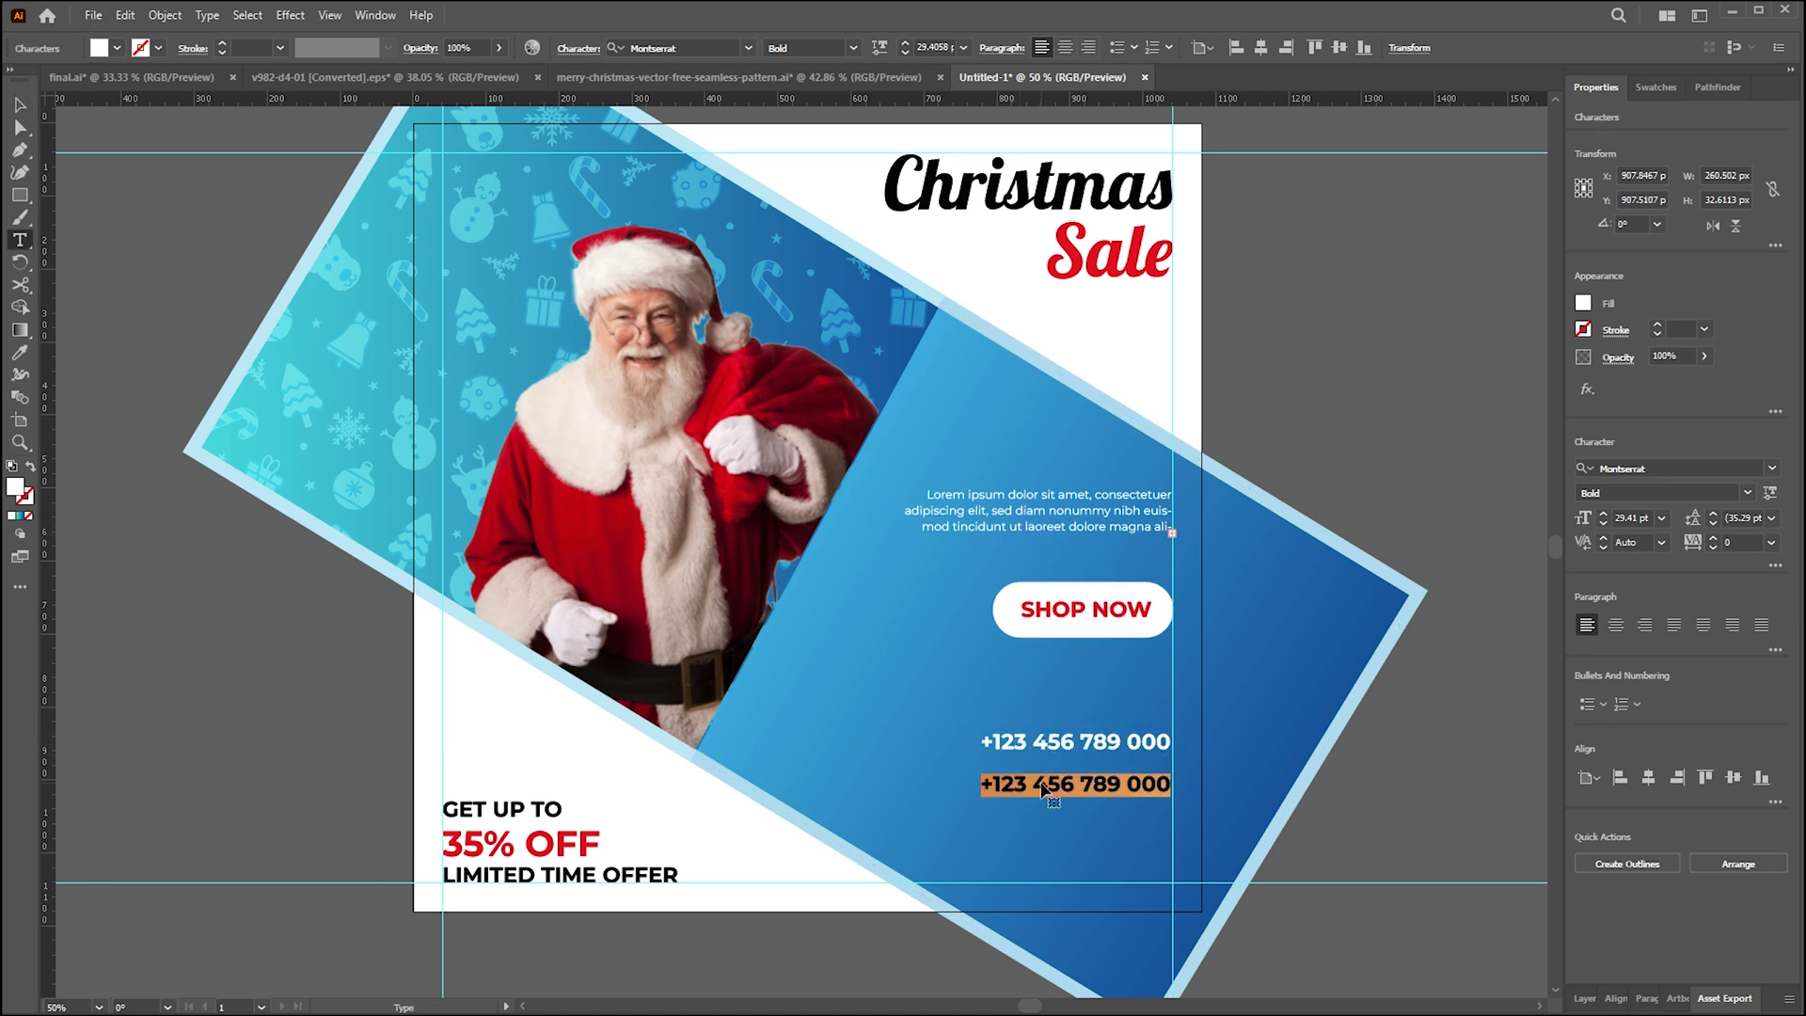
pyautogui.click(1748, 492)
pyautogui.click(1618, 576)
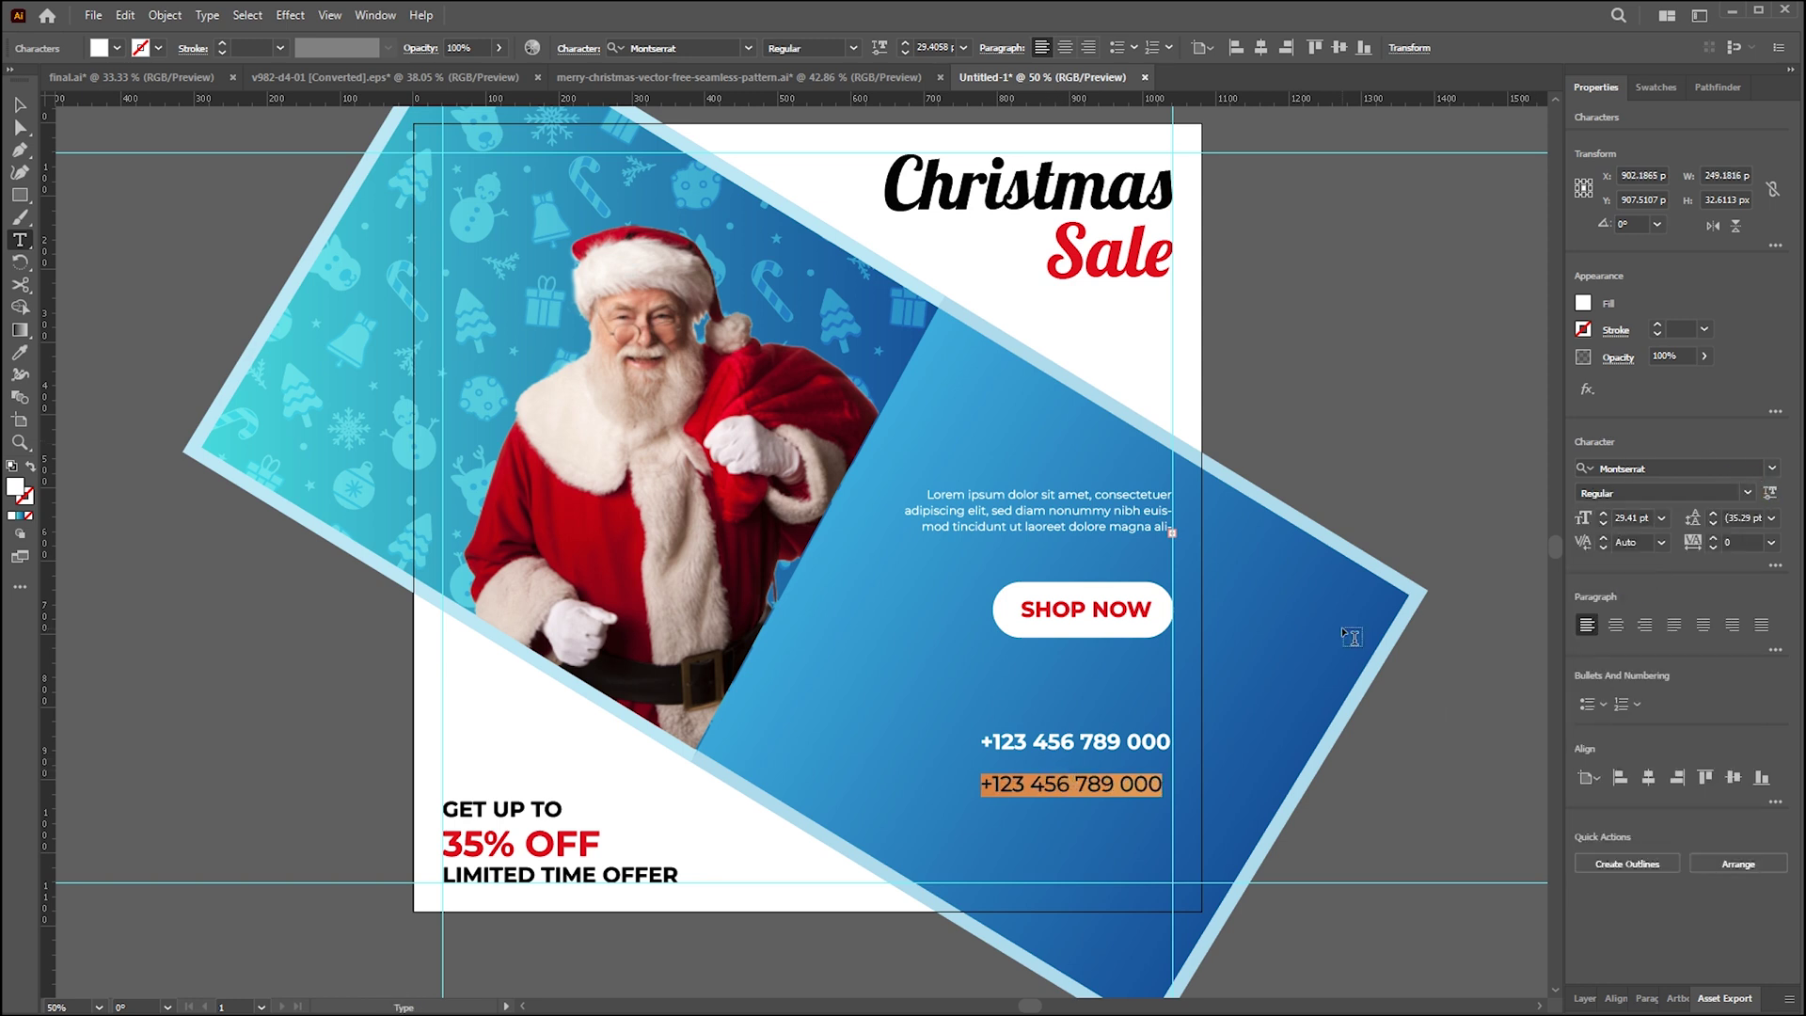
pyautogui.click(1604, 524)
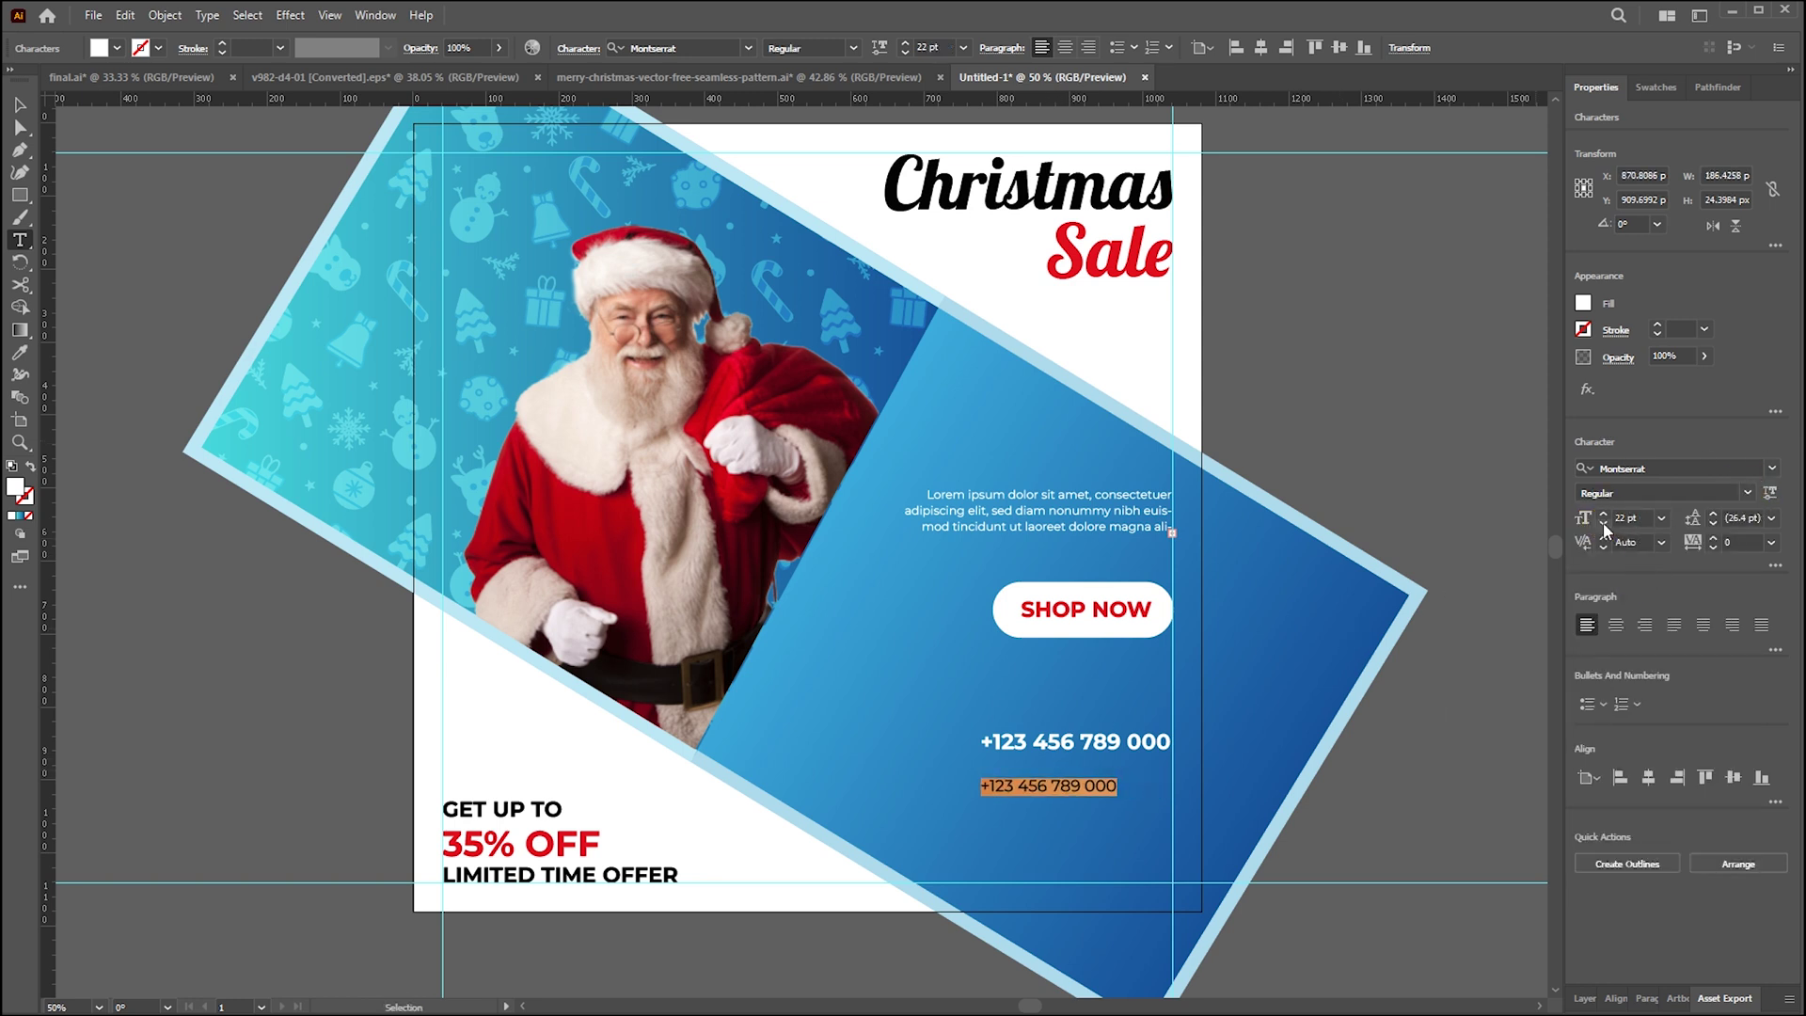
pyautogui.write('1101, Cove Road')
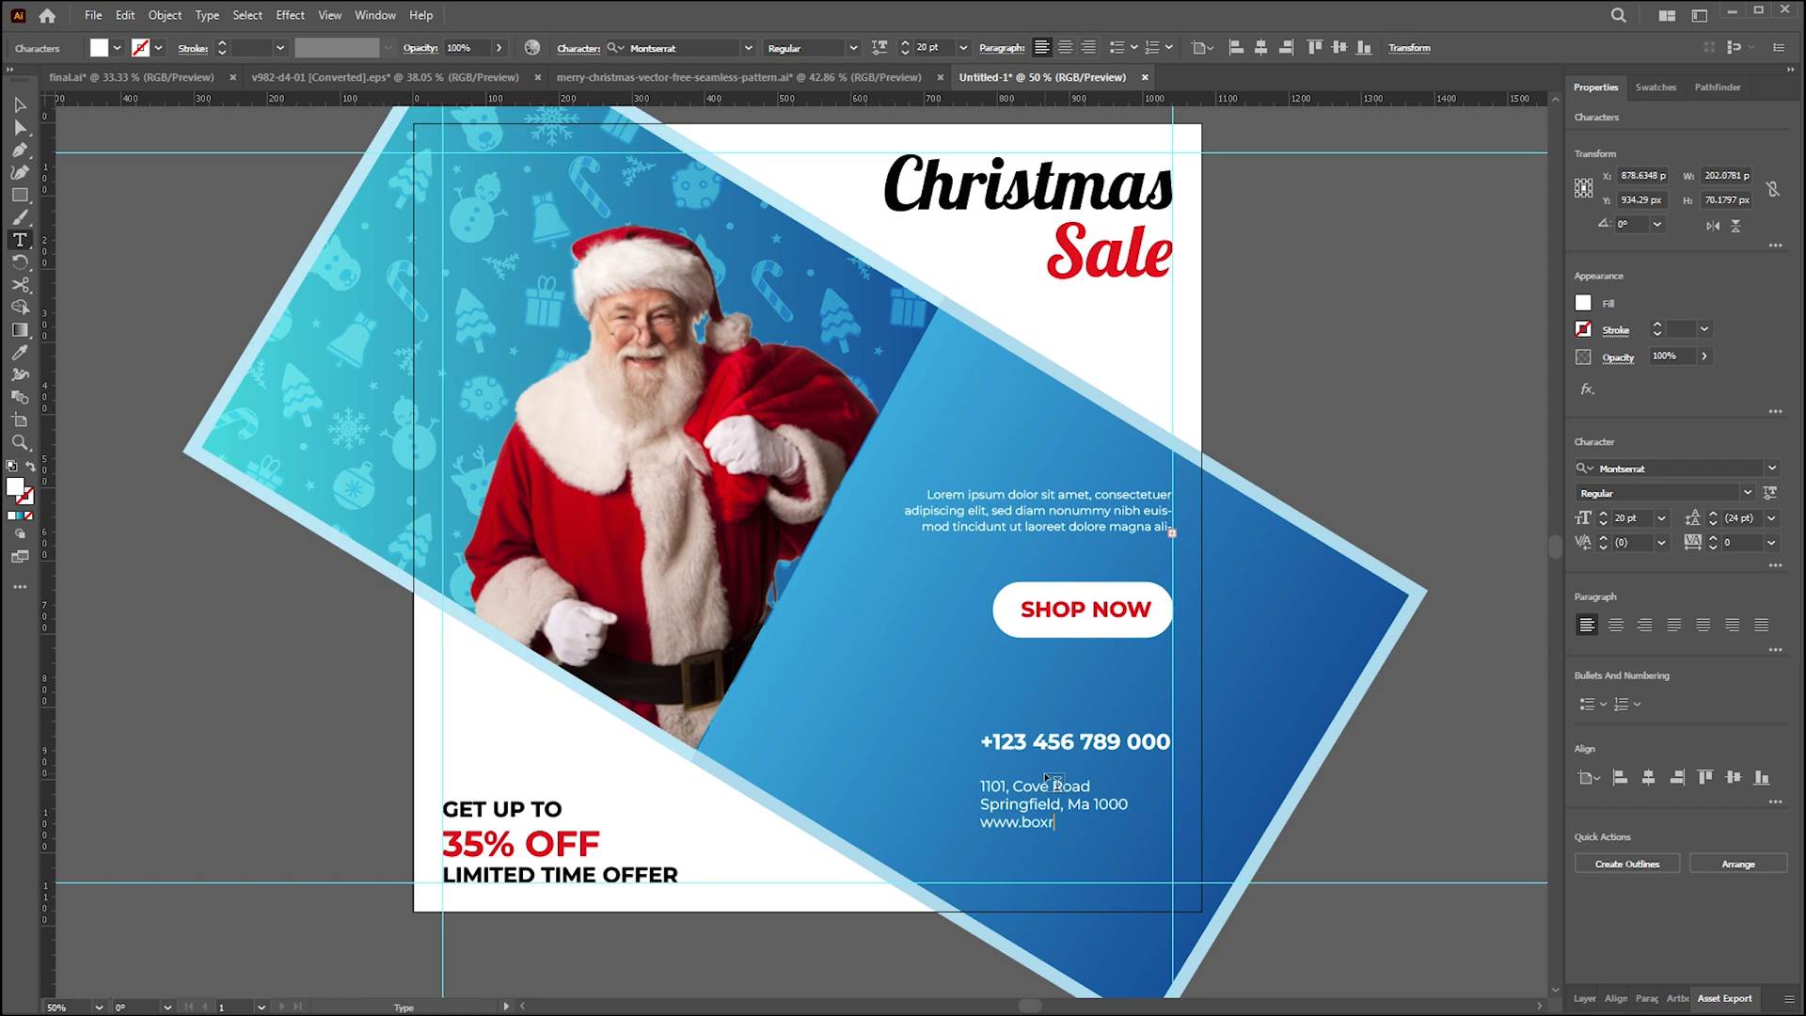
pyautogui.hotkey('ctrl', 'a')
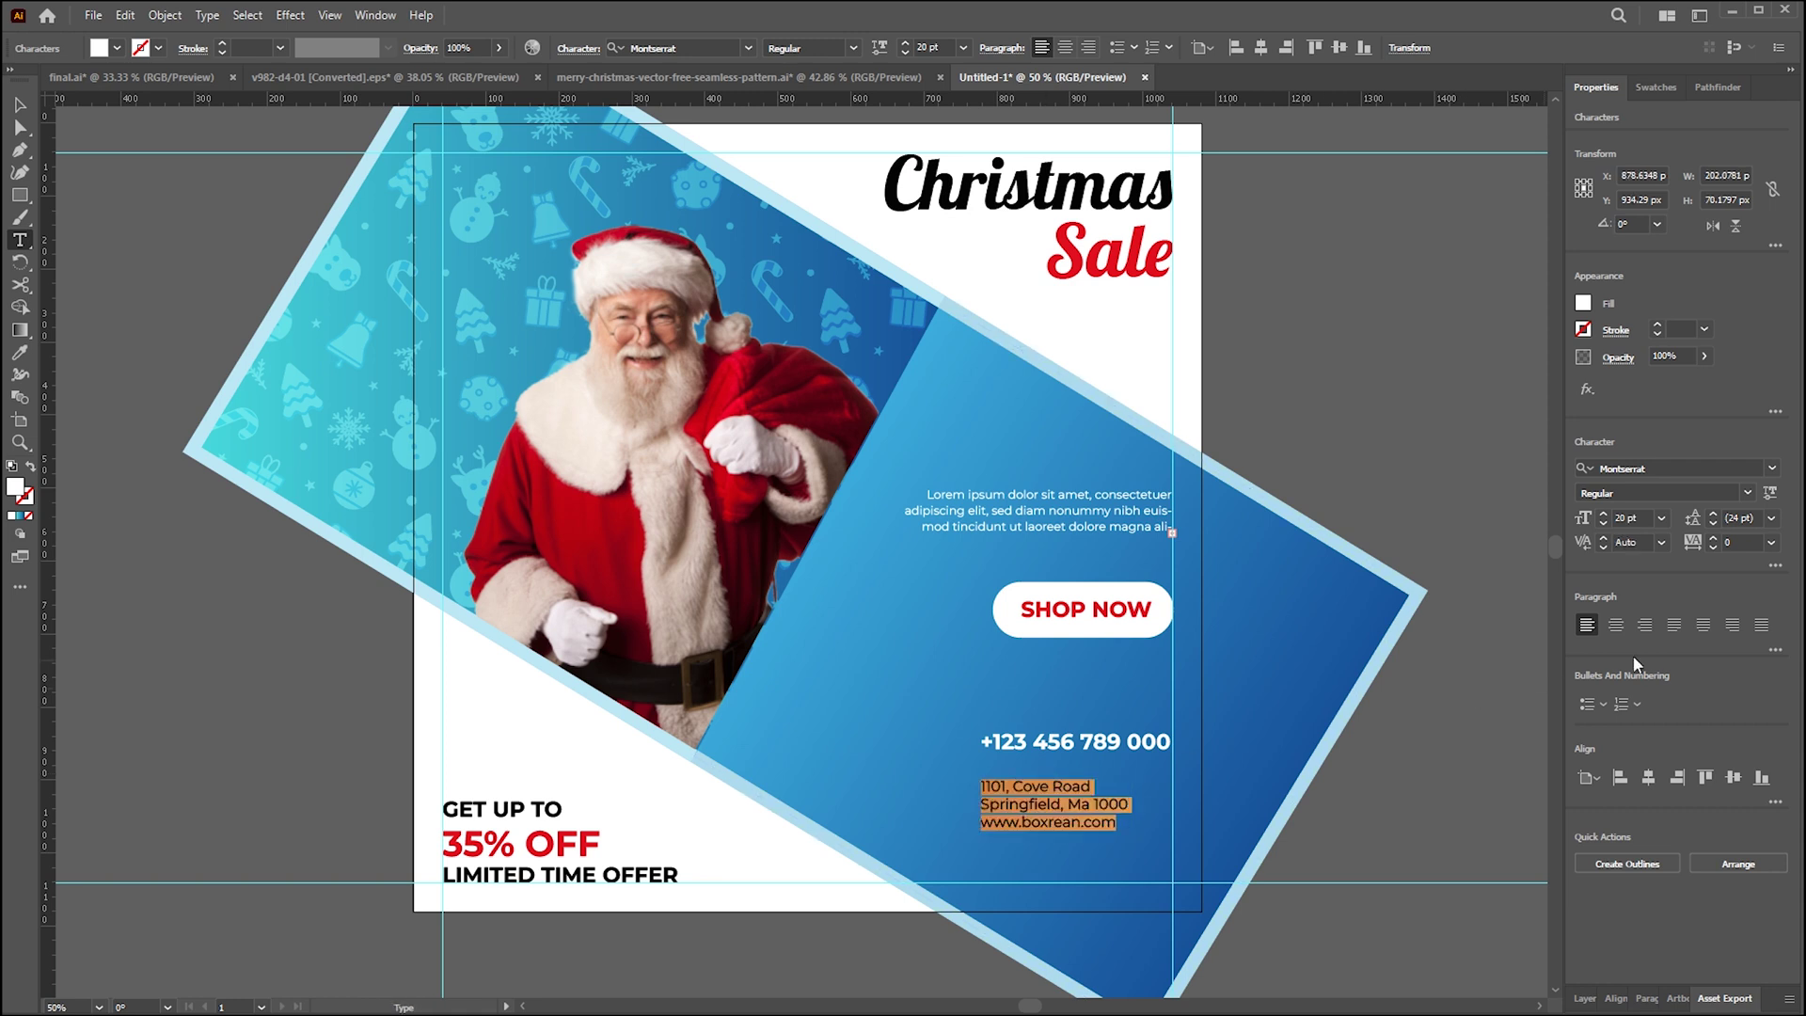
pyautogui.click(1646, 625)
pyautogui.press('Escape')
pyautogui.moveTo(935, 794); pyautogui.dragTo(1125, 783)
pyautogui.click(1383, 448)
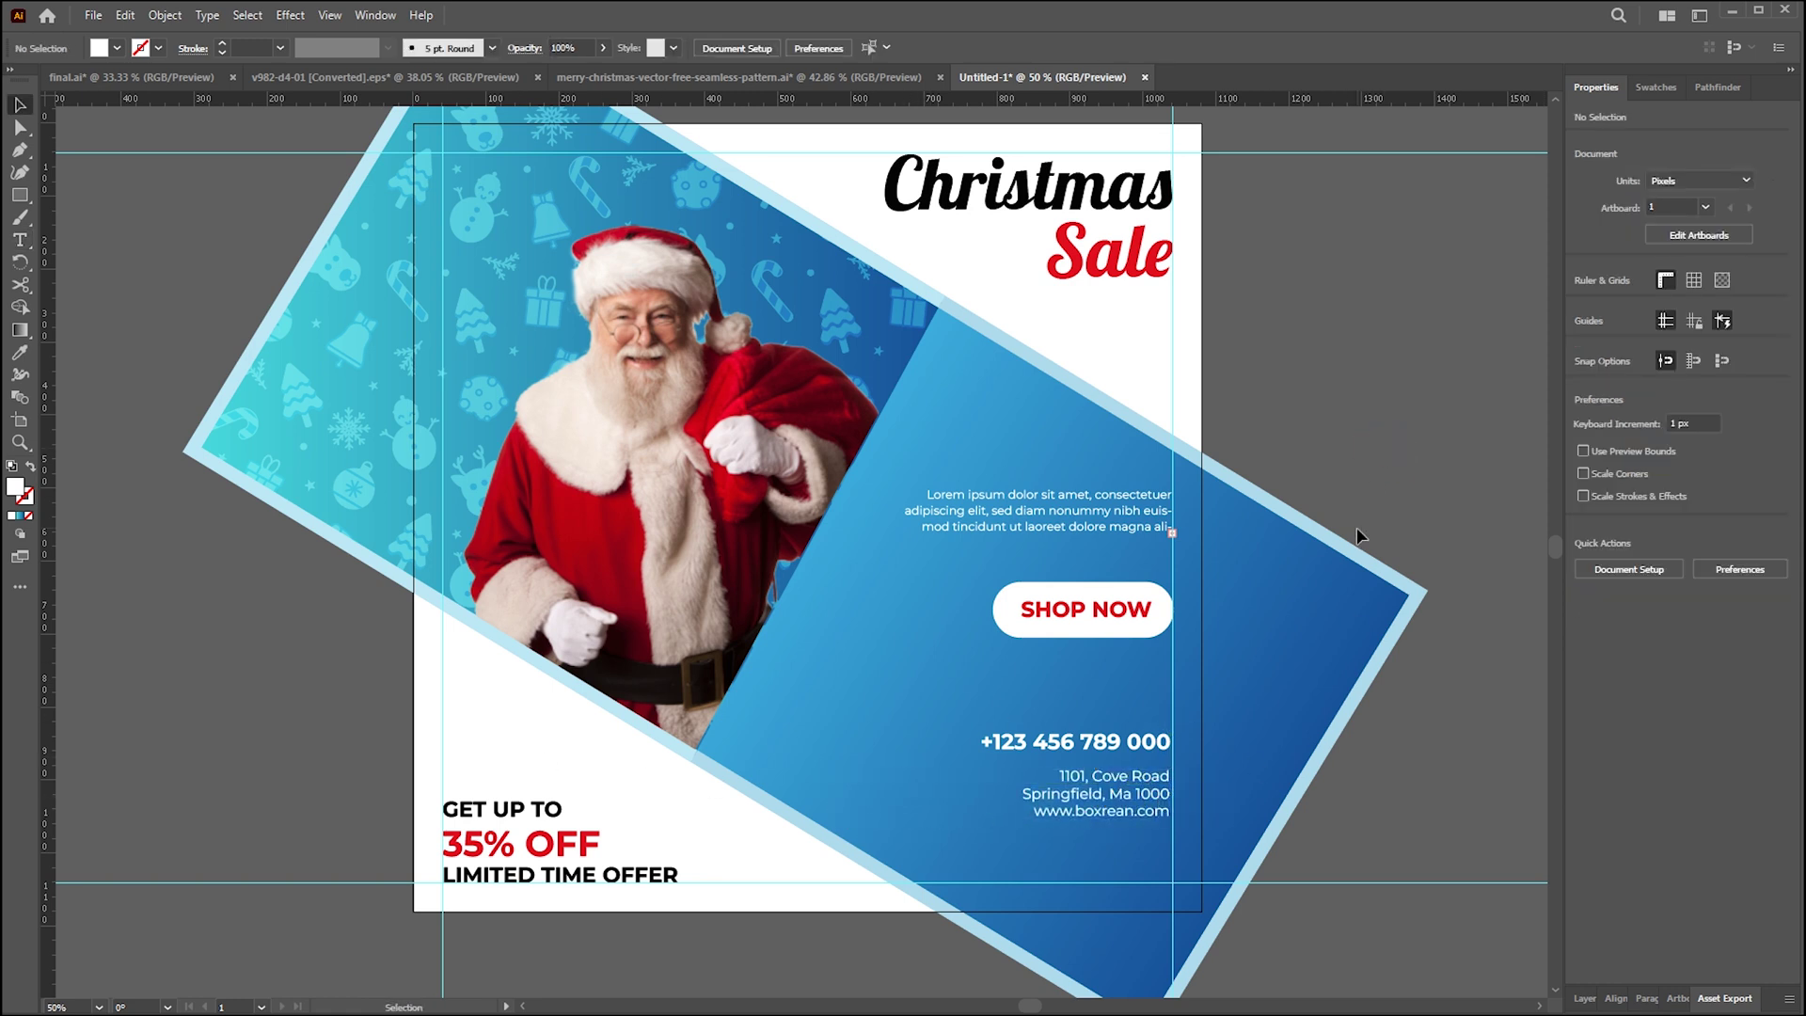
# - Move the "SHOP NOW" text and its white button down slightly together
pyautogui.click(1068, 795)
pyautogui.click(1048, 613)
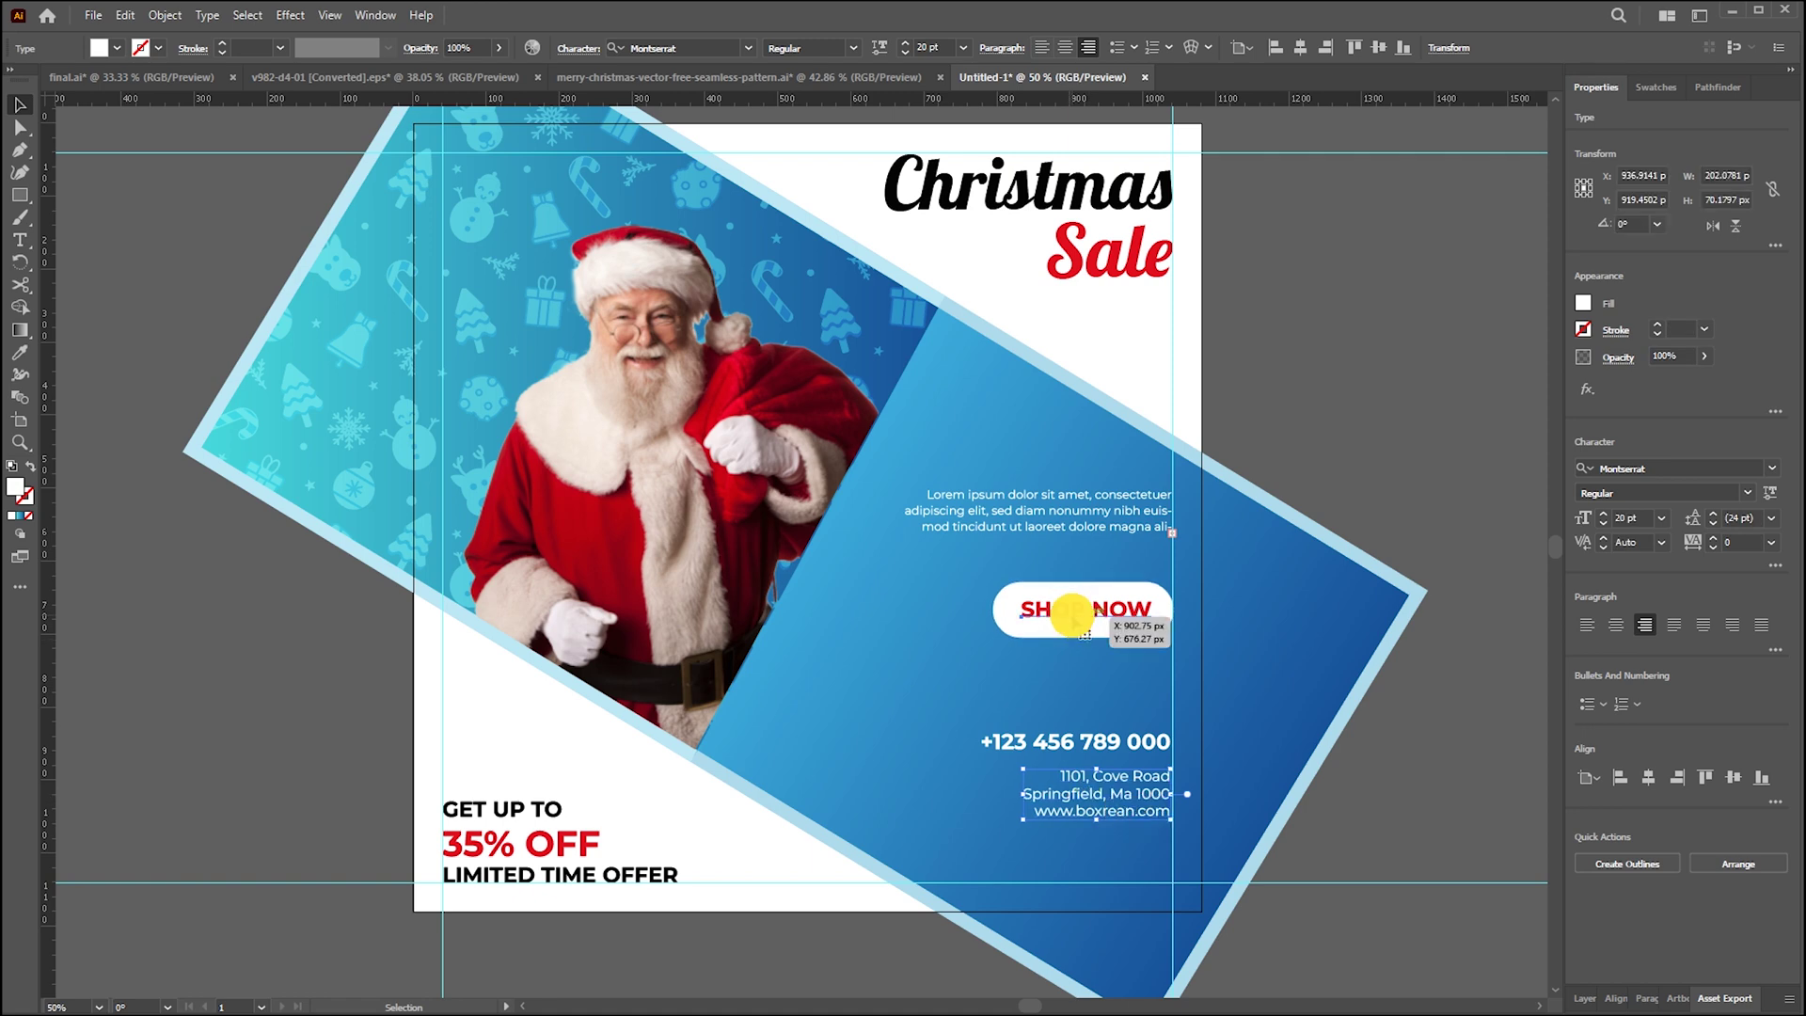
pyautogui.keyDown('shift'); pyautogui.click(1009, 615); pyautogui.keyUp('shift')
pyautogui.moveTo(1008, 614); pyautogui.dragTo(1007, 629)
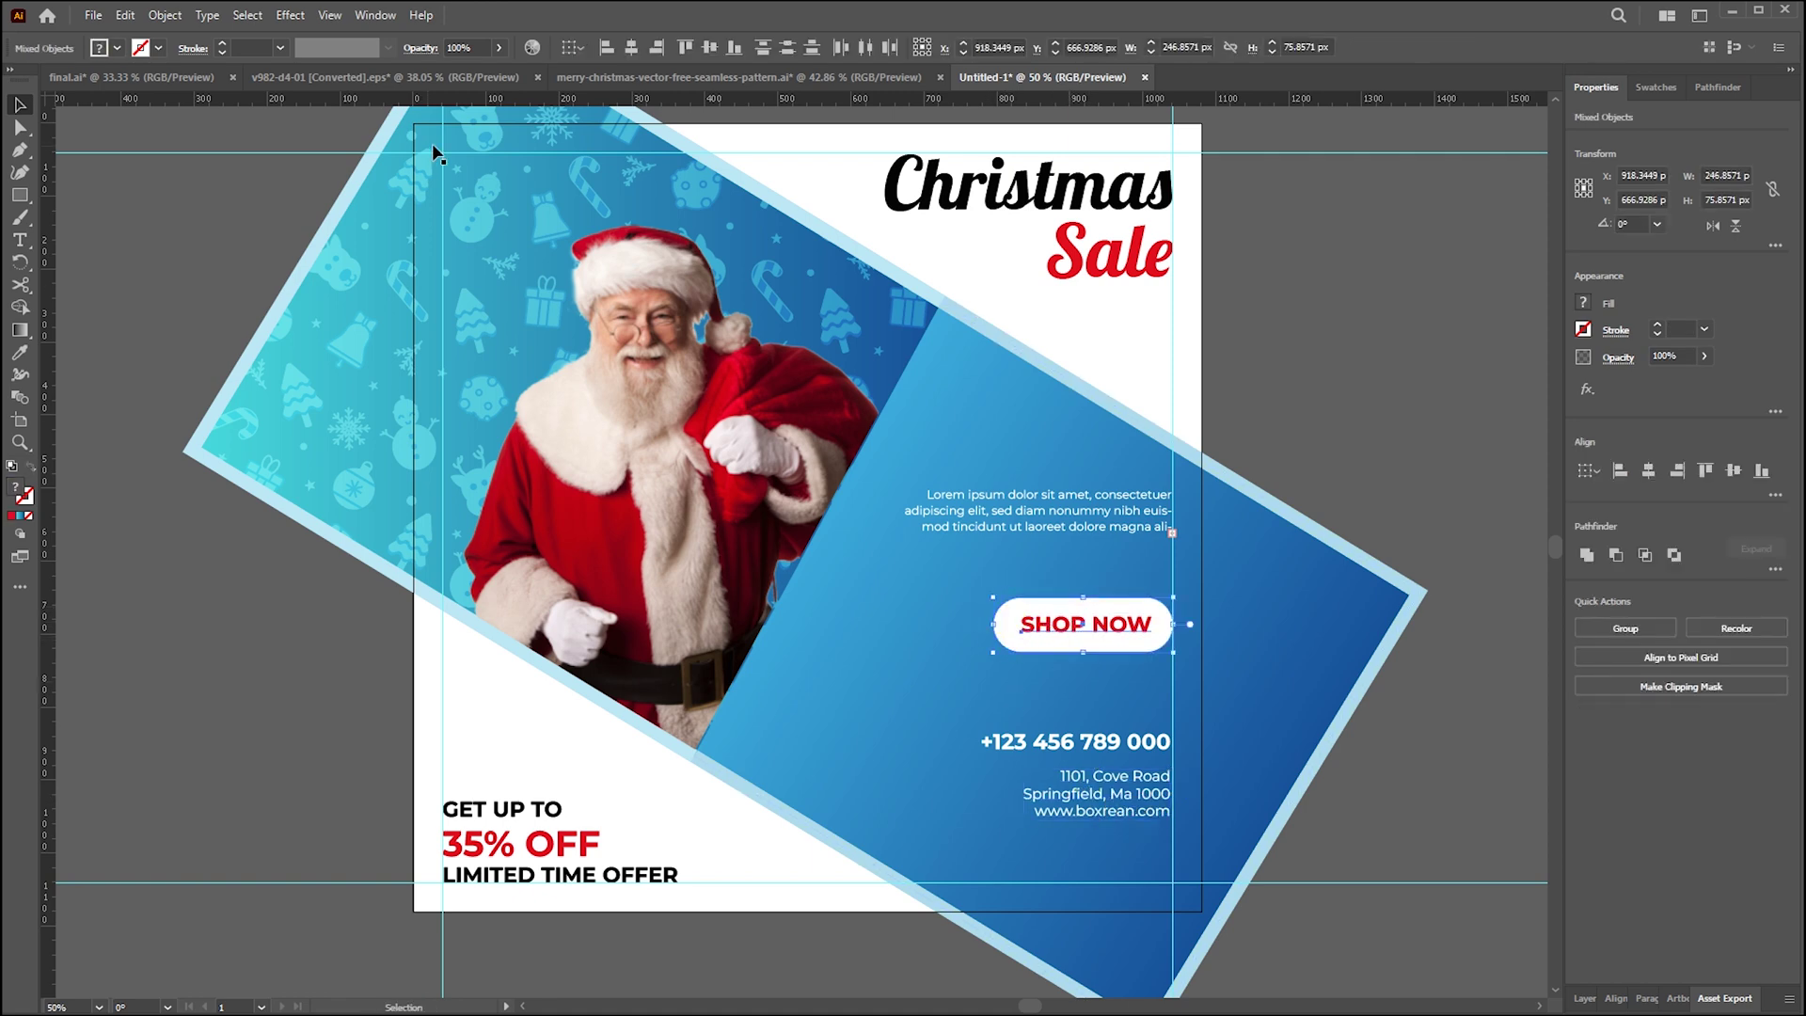
# - Copy the Facebook, Instagram and Twitter icons from v982-d4-01 [Converted].eps and paste them into the Christmas design
pyautogui.click(437, 78)
pyautogui.click(315, 268)
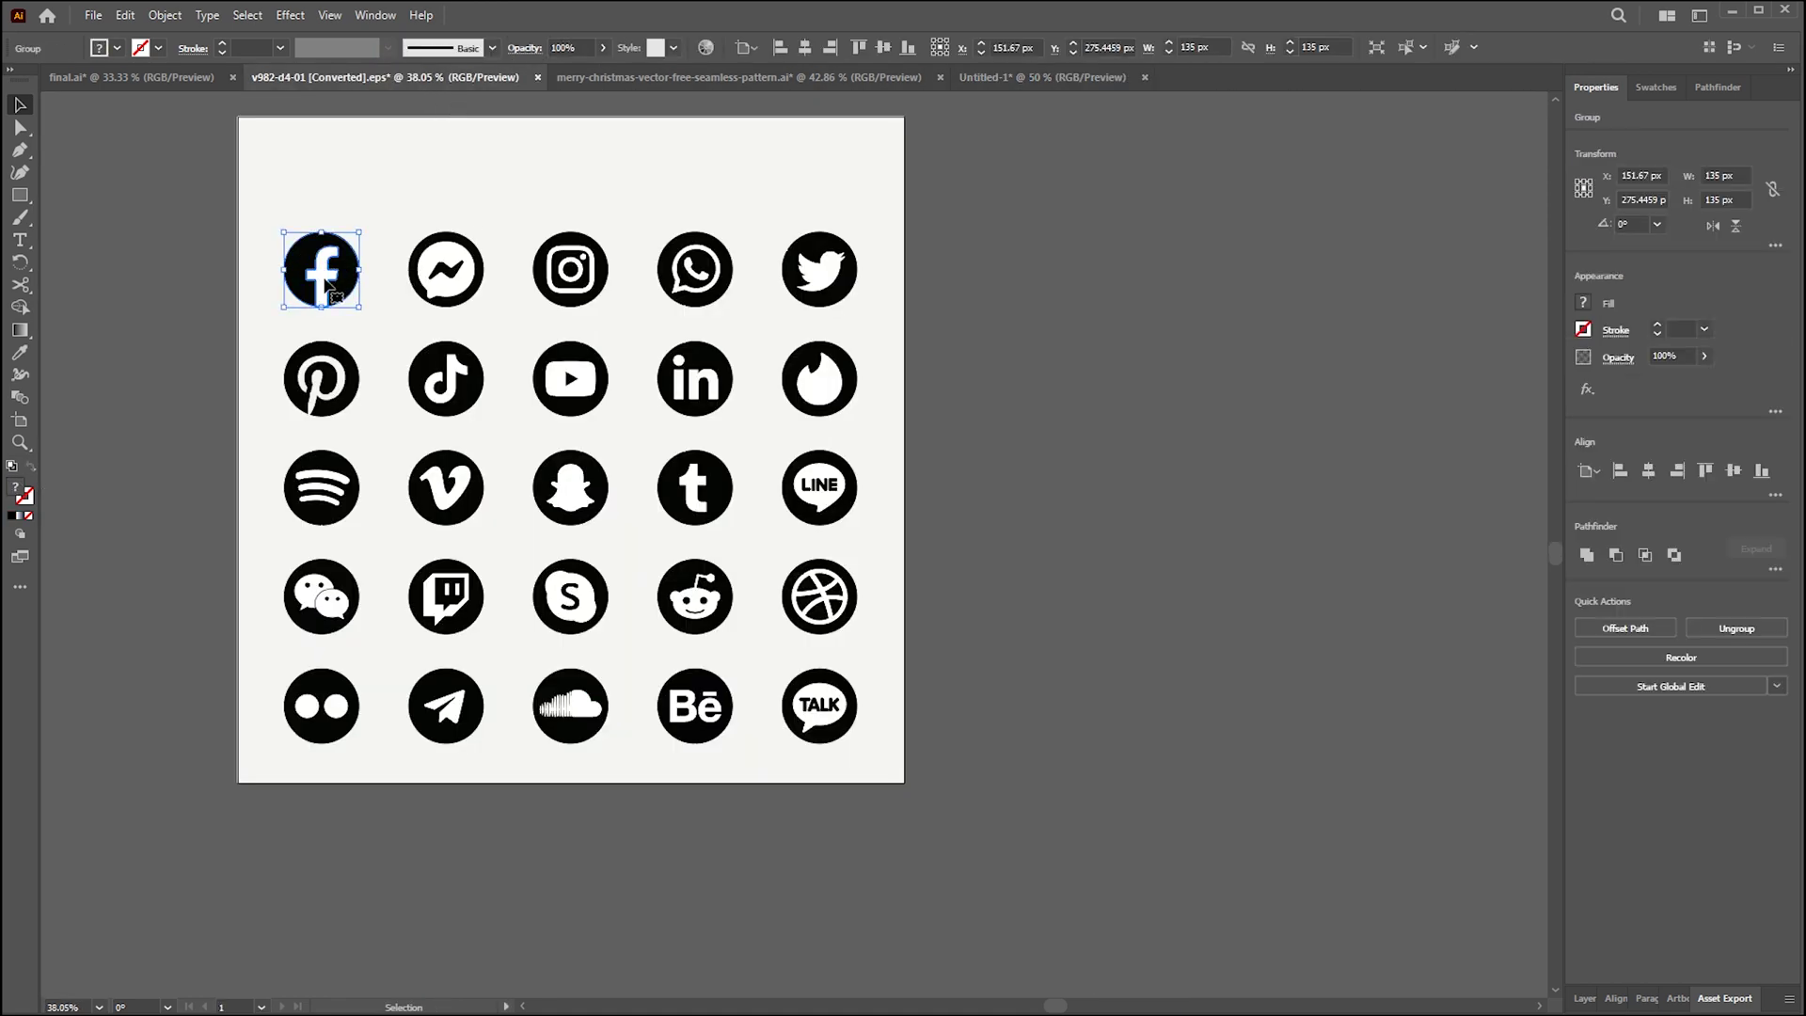
pyautogui.click(538, 270)
pyautogui.click(838, 286)
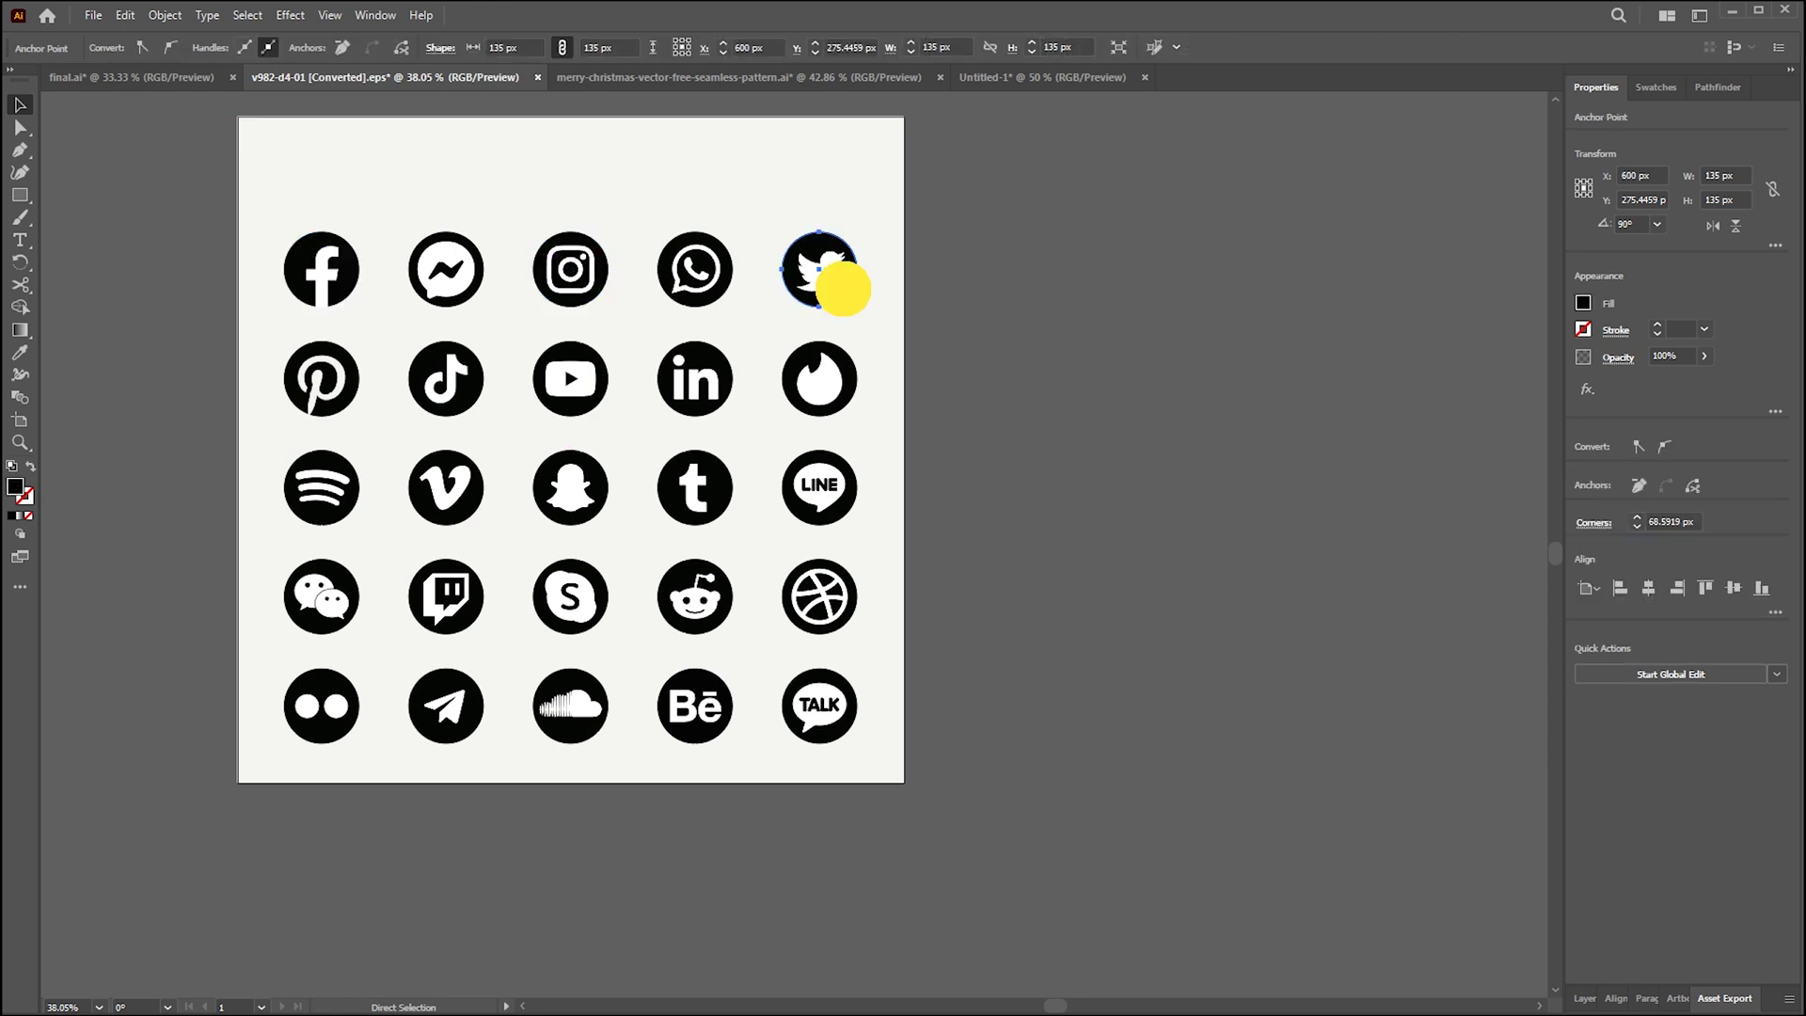
pyautogui.hotkey('ctrl', 'v')
pyautogui.press('Return')
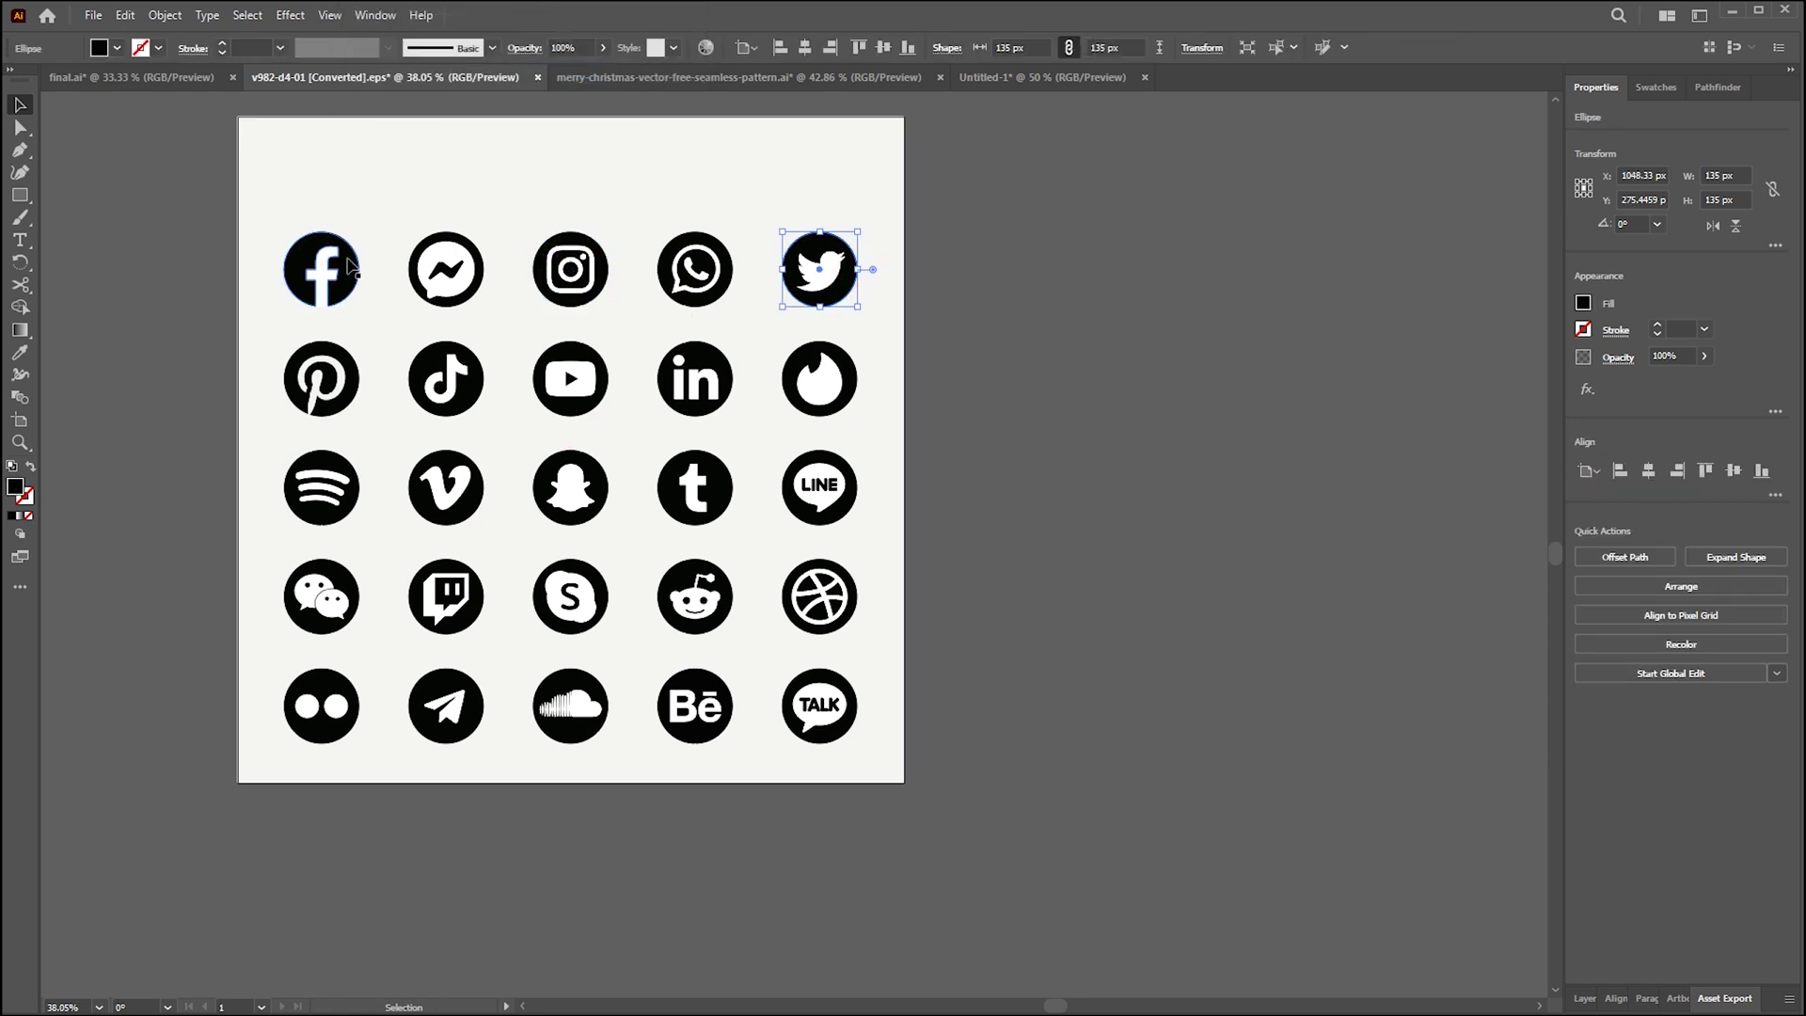
pyautogui.click(334, 268)
pyautogui.keyDown('shift'); pyautogui.click(593, 268); pyautogui.keyUp('shift')
pyautogui.keyDown('shift'); pyautogui.click(819, 273); pyautogui.keyUp('shift')
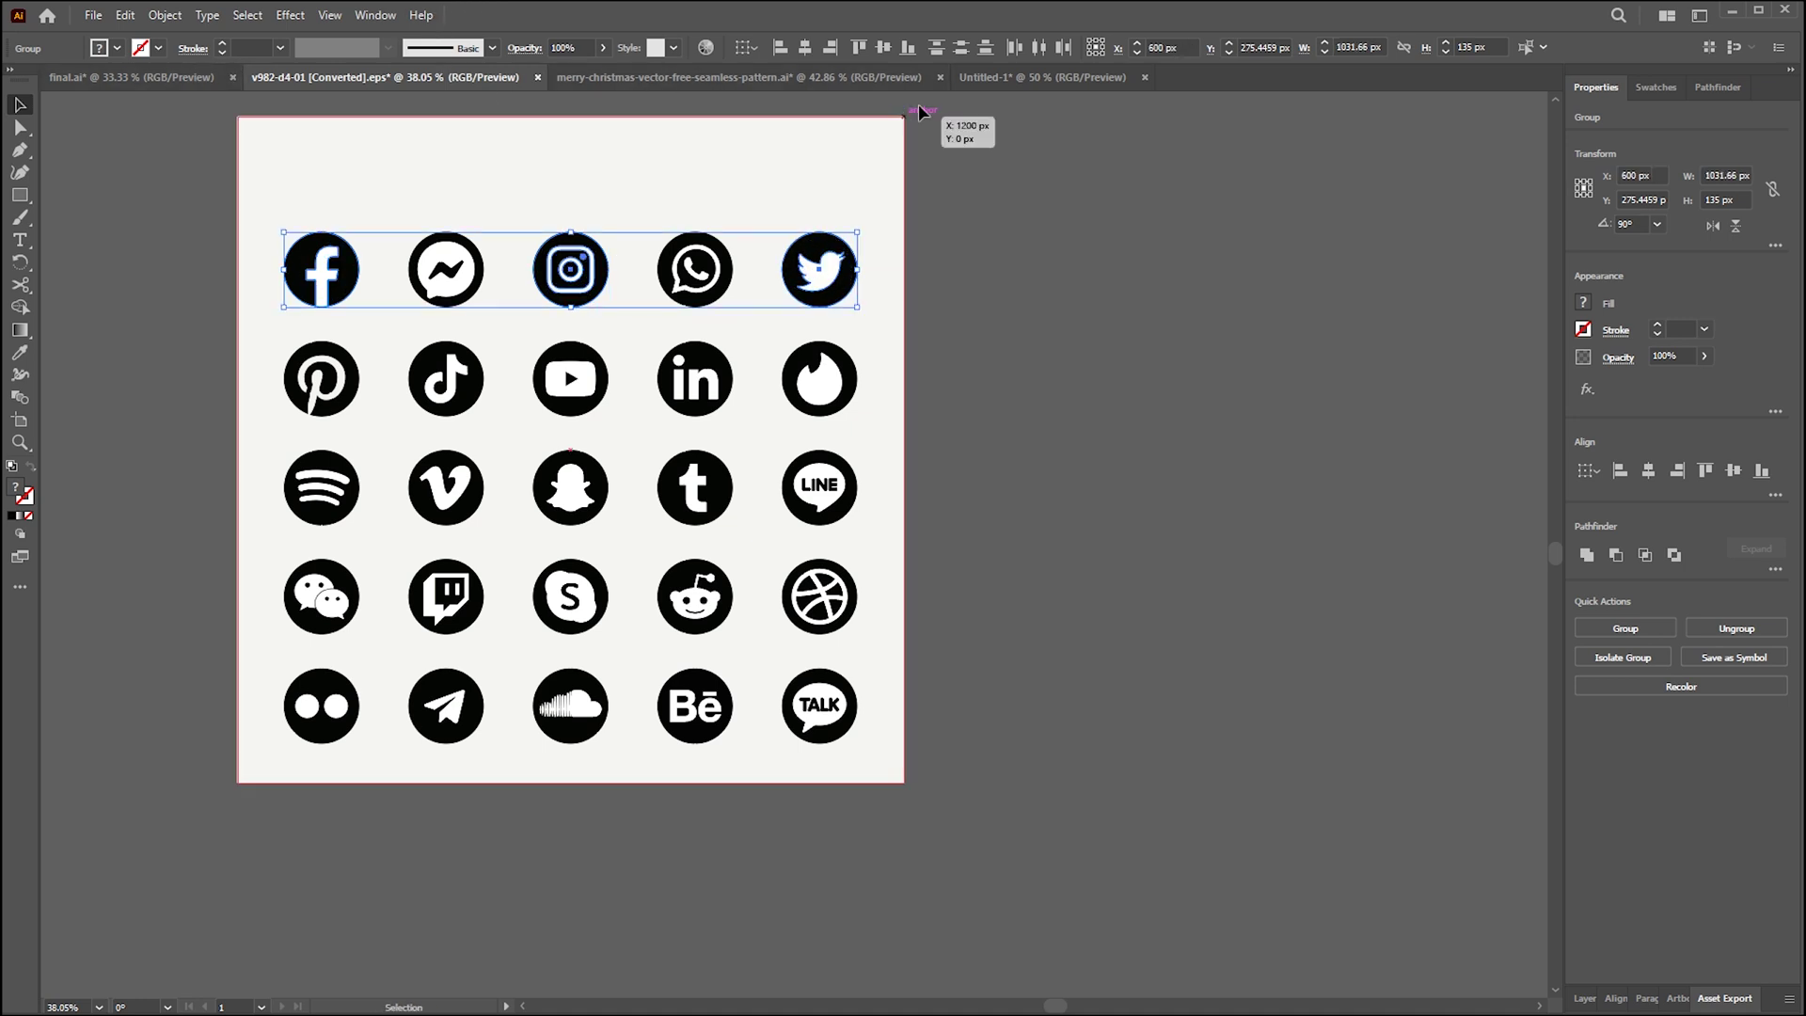
pyautogui.click(969, 77)
pyautogui.hotkey('ctrl', 'v')
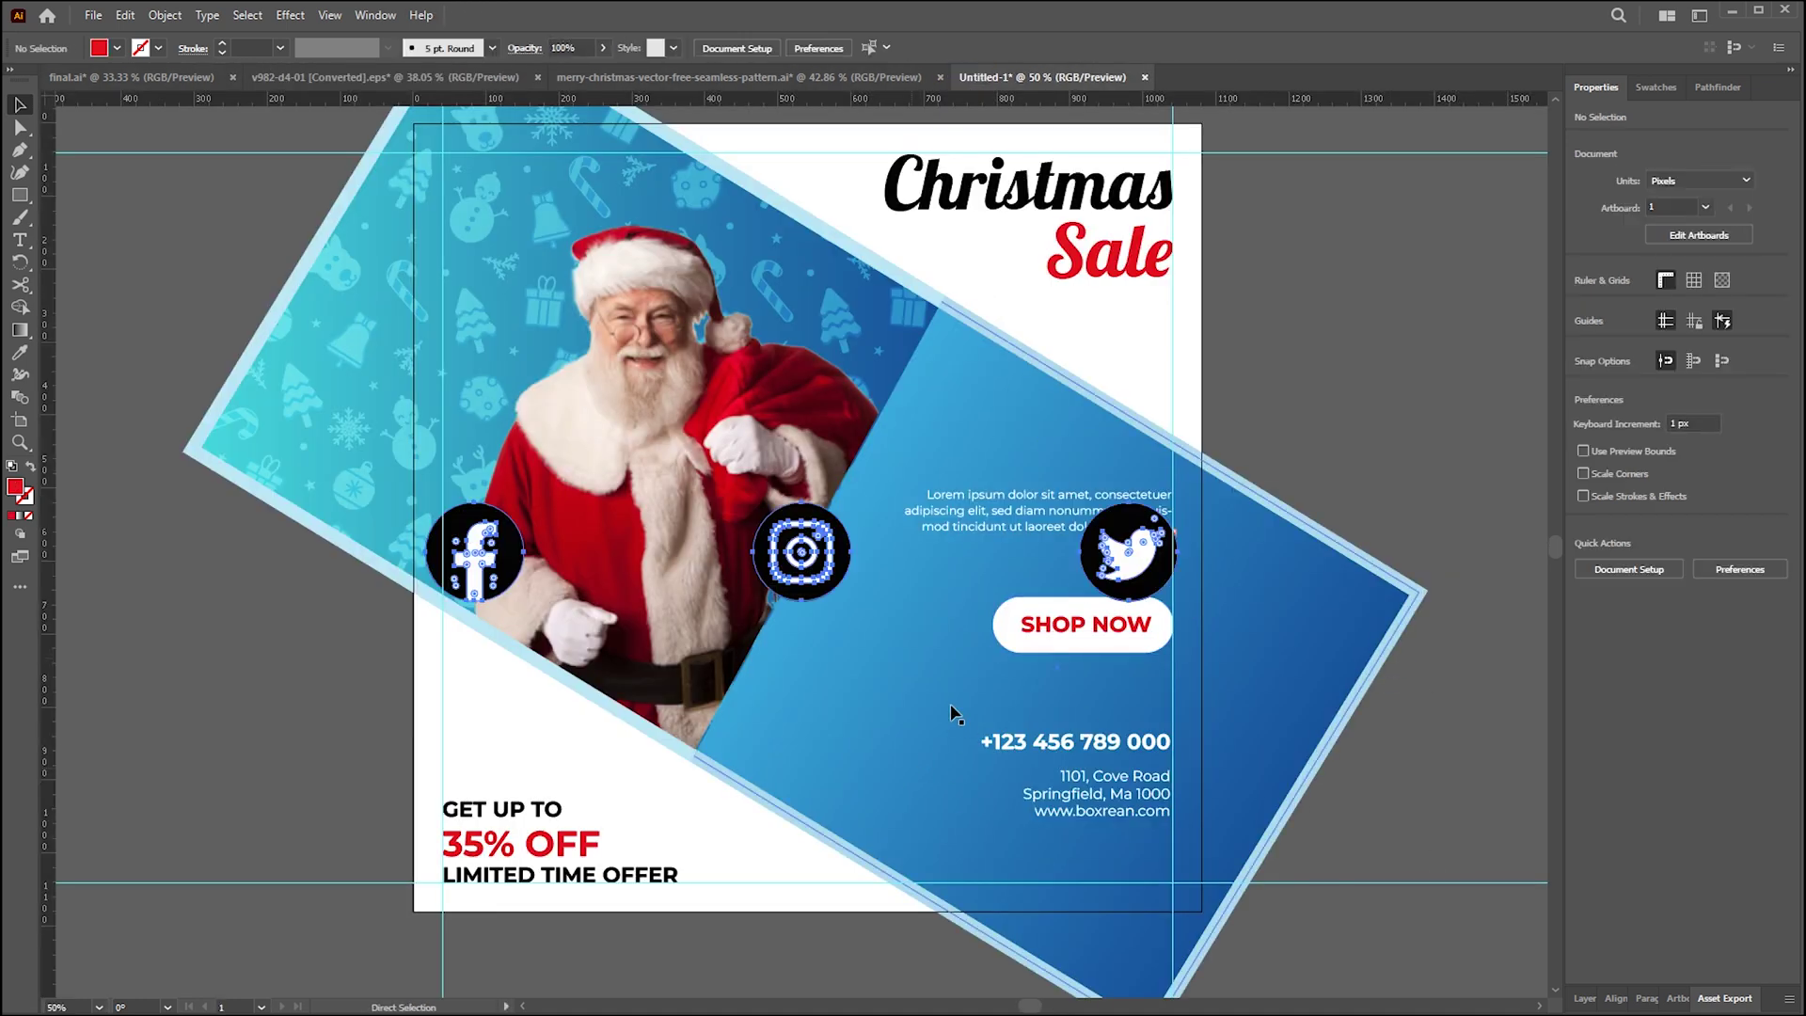
# - Scale the three black social icons down to about 49 px each, bring them closer together, and place them below the website
pyautogui.moveTo(1181, 599); pyautogui.dragTo(941, 571)
pyautogui.click(1334, 460)
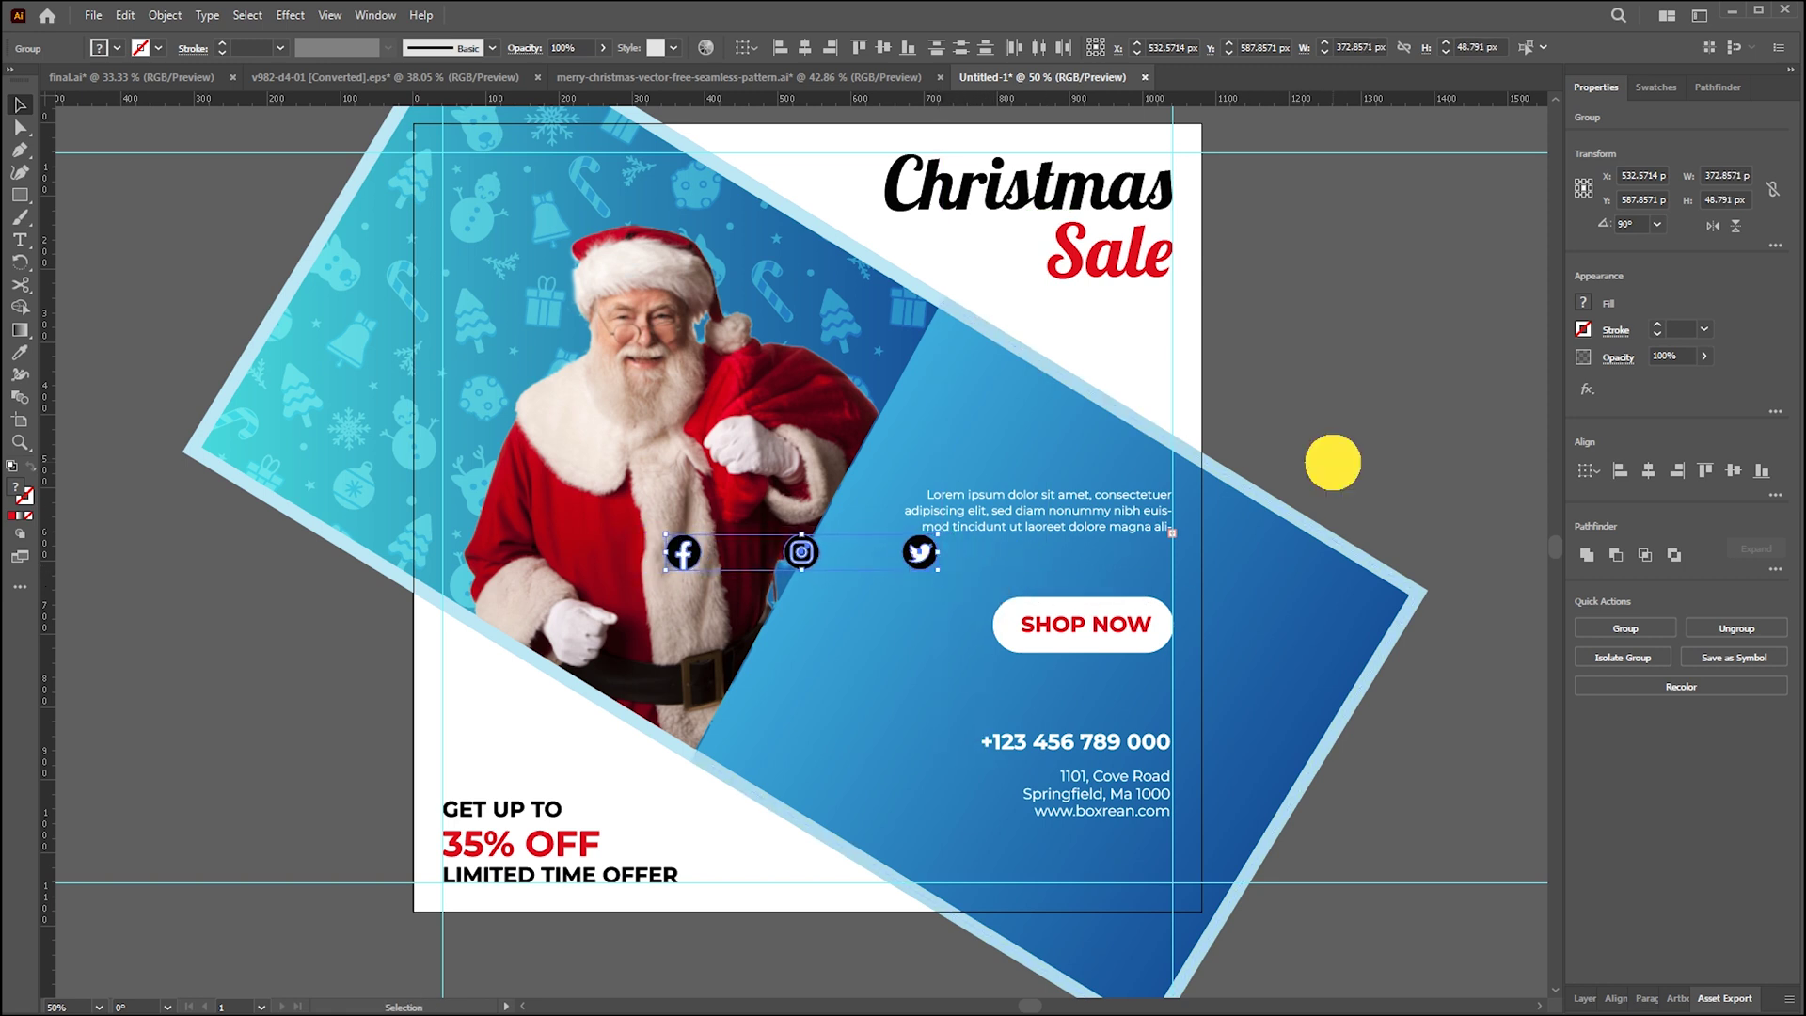
pyautogui.moveTo(803, 553); pyautogui.dragTo(732, 551)
pyautogui.moveTo(926, 568); pyautogui.dragTo(767, 557)
pyautogui.moveTo(649, 523); pyautogui.dragTo(1133, 878)
pyautogui.click(1427, 766)
# - Nudge the black social icons left to even out their spacing and isolate the Facebook icon group for editing
pyautogui.scroll(1, 1104, 892)
pyautogui.click(1194, 919)
pyautogui.hotkey('ctrl', '2')
pyautogui.click(1069, 861)
pyautogui.press('Left')
pyautogui.press('Left')
pyautogui.press('Left')
pyautogui.click(1121, 863)
pyautogui.press('Left')
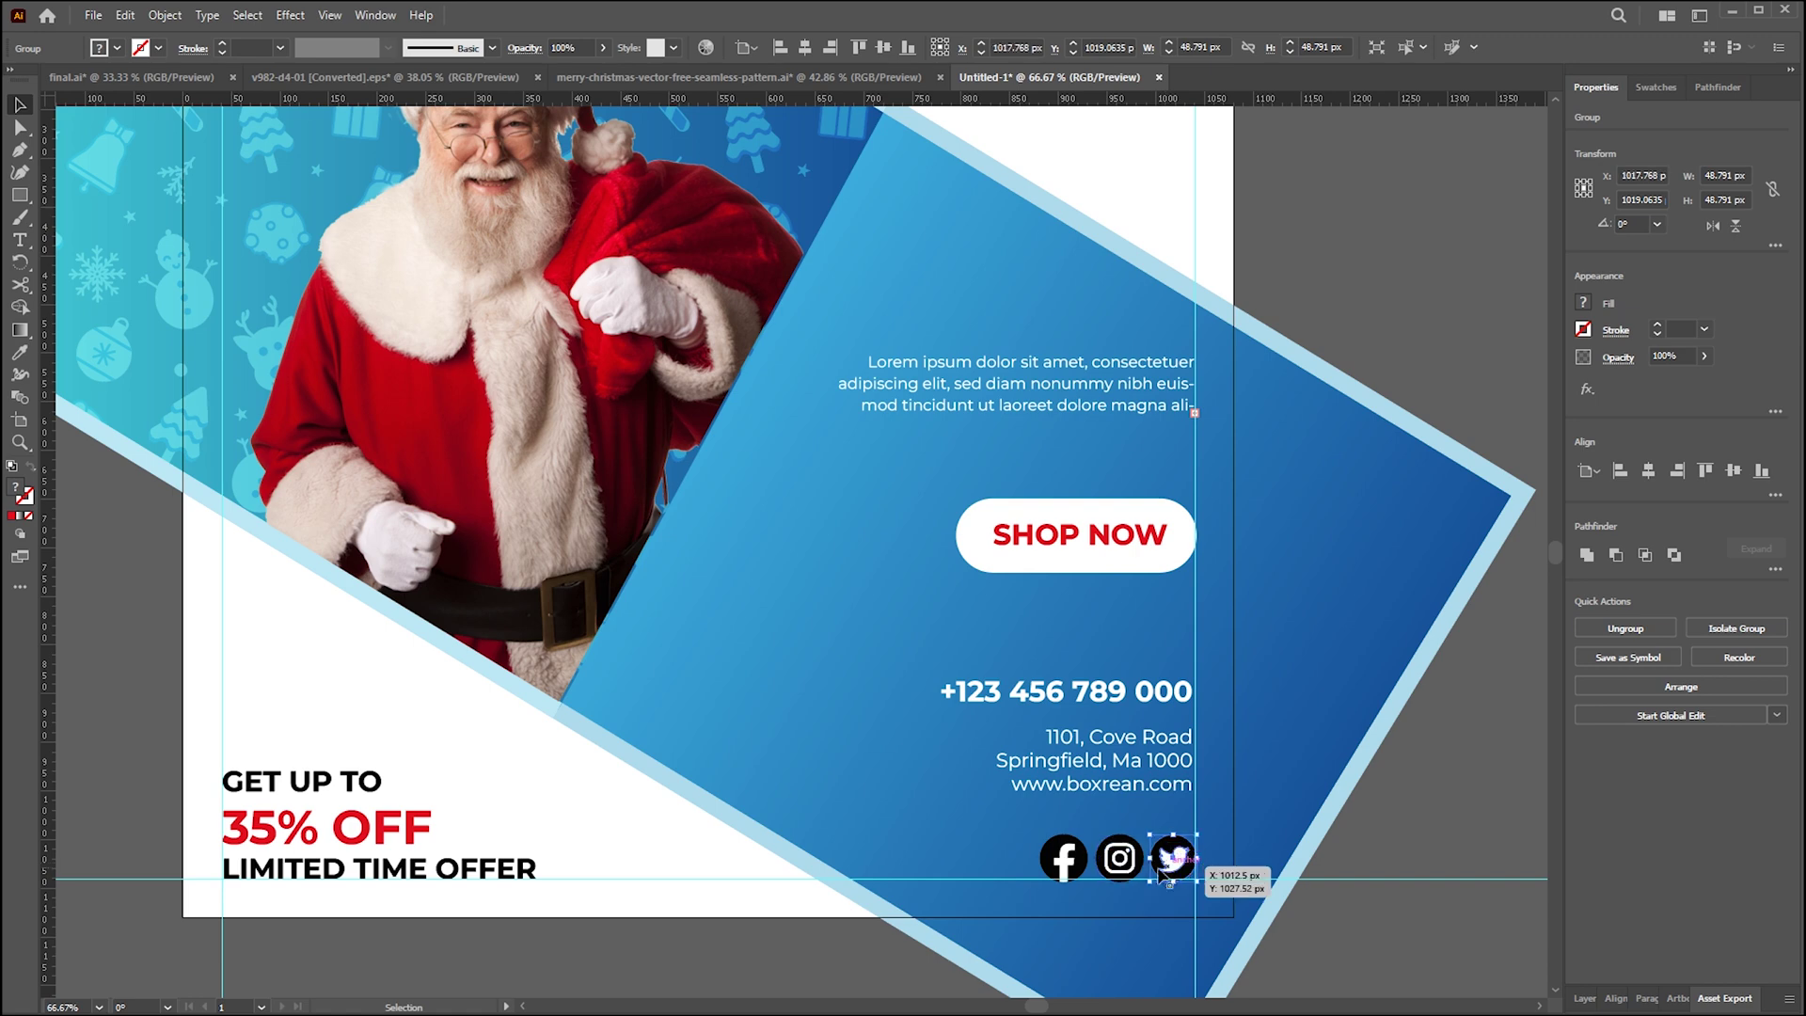
pyautogui.doubleClick(1110, 868)
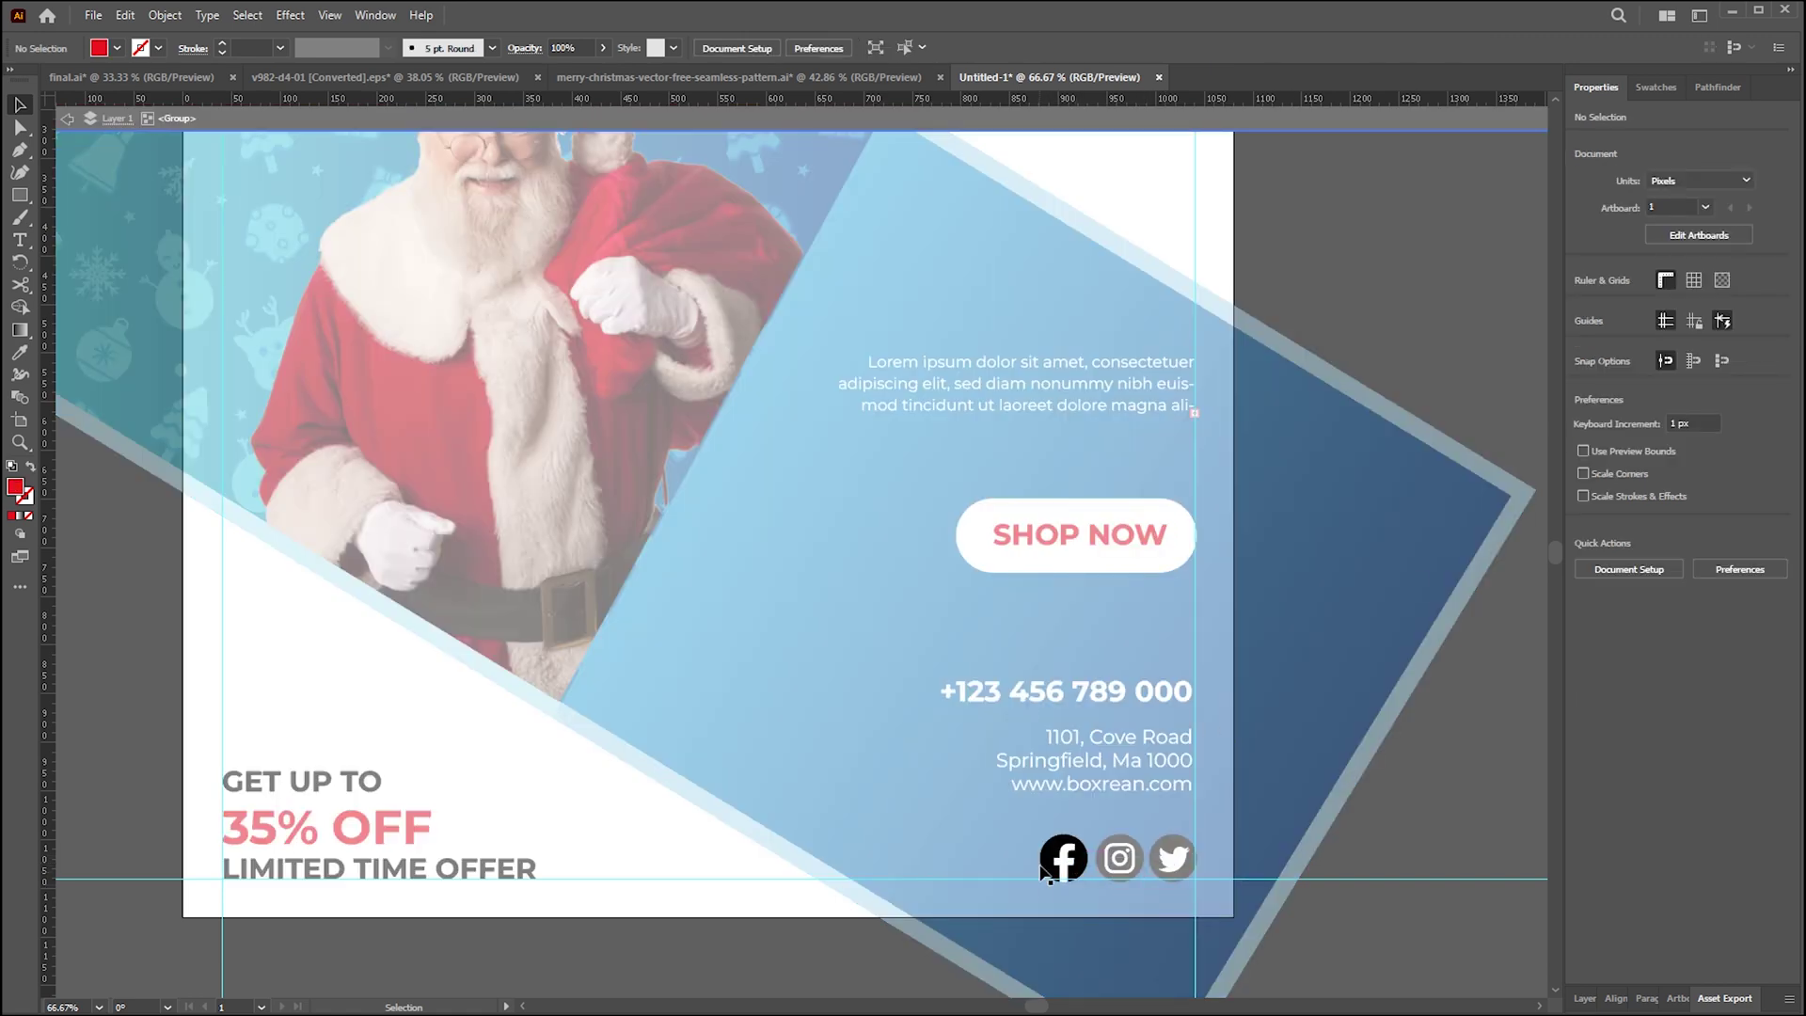
pyautogui.click(1044, 873)
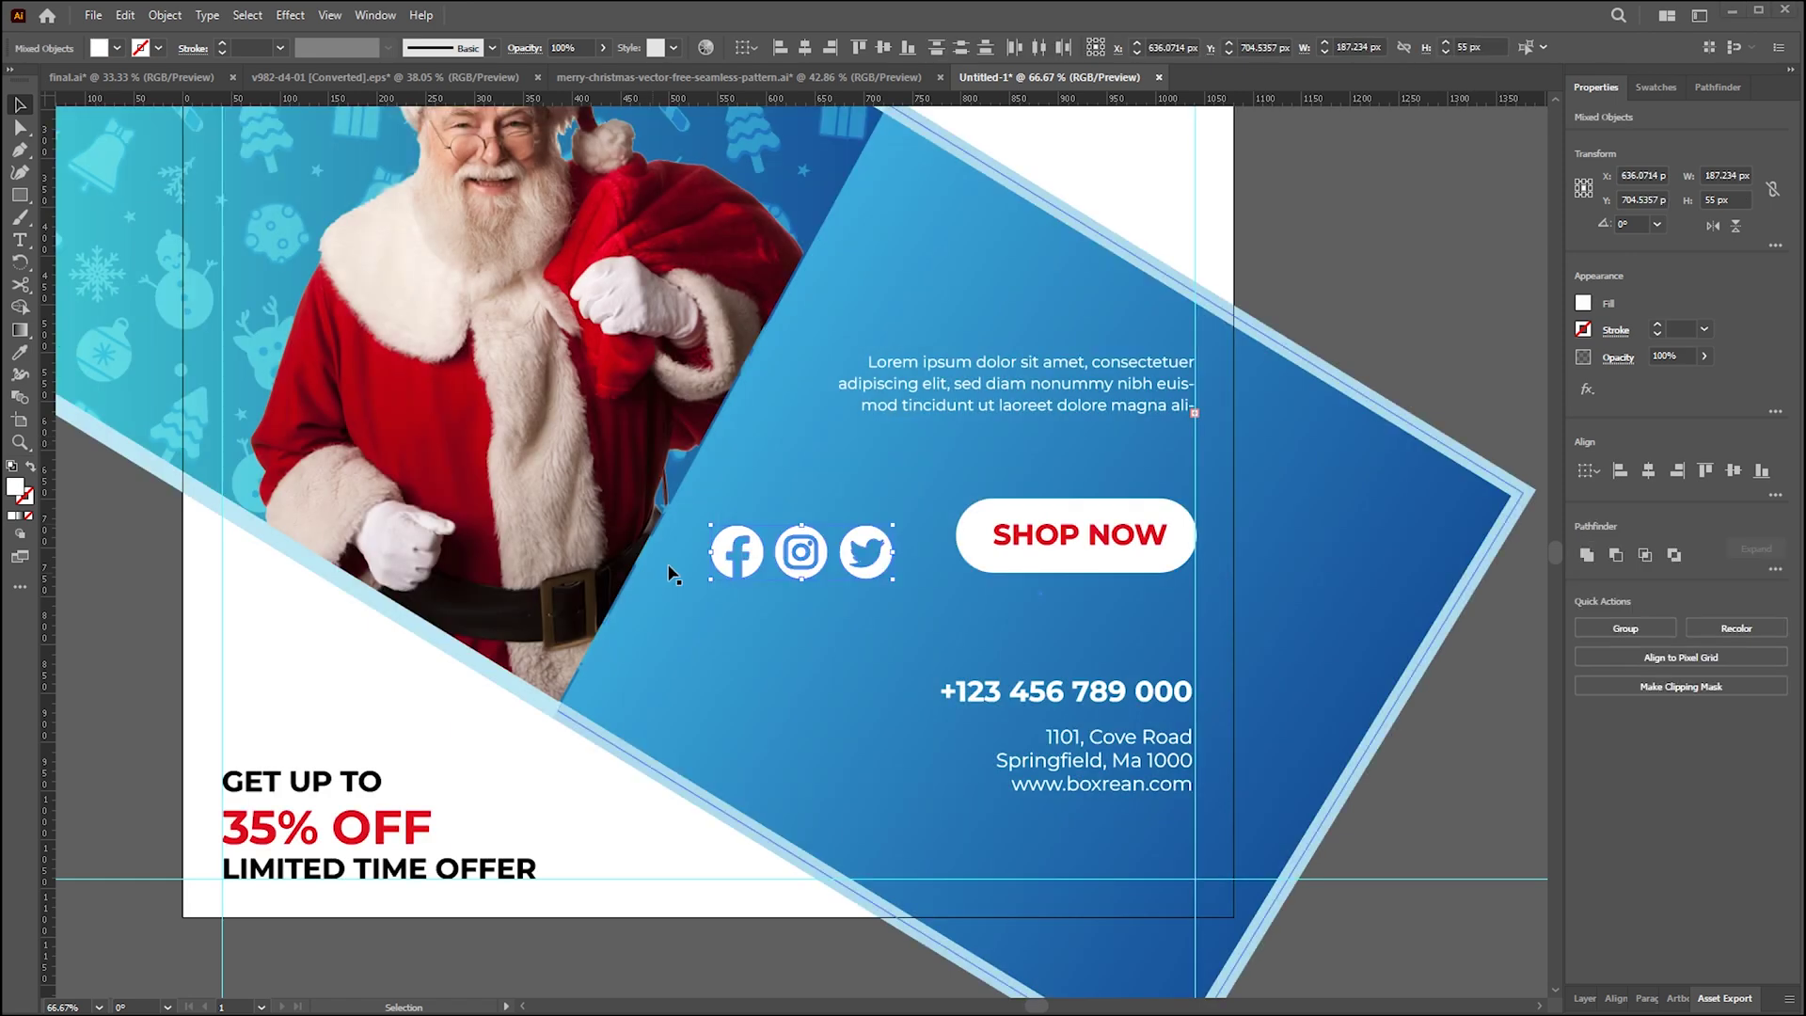
# - Place the white Facebook, Instagram and Twitter icons below the website, flush with the right and bottom guides
pyautogui.moveTo(733, 555); pyautogui.dragTo(1023, 849)
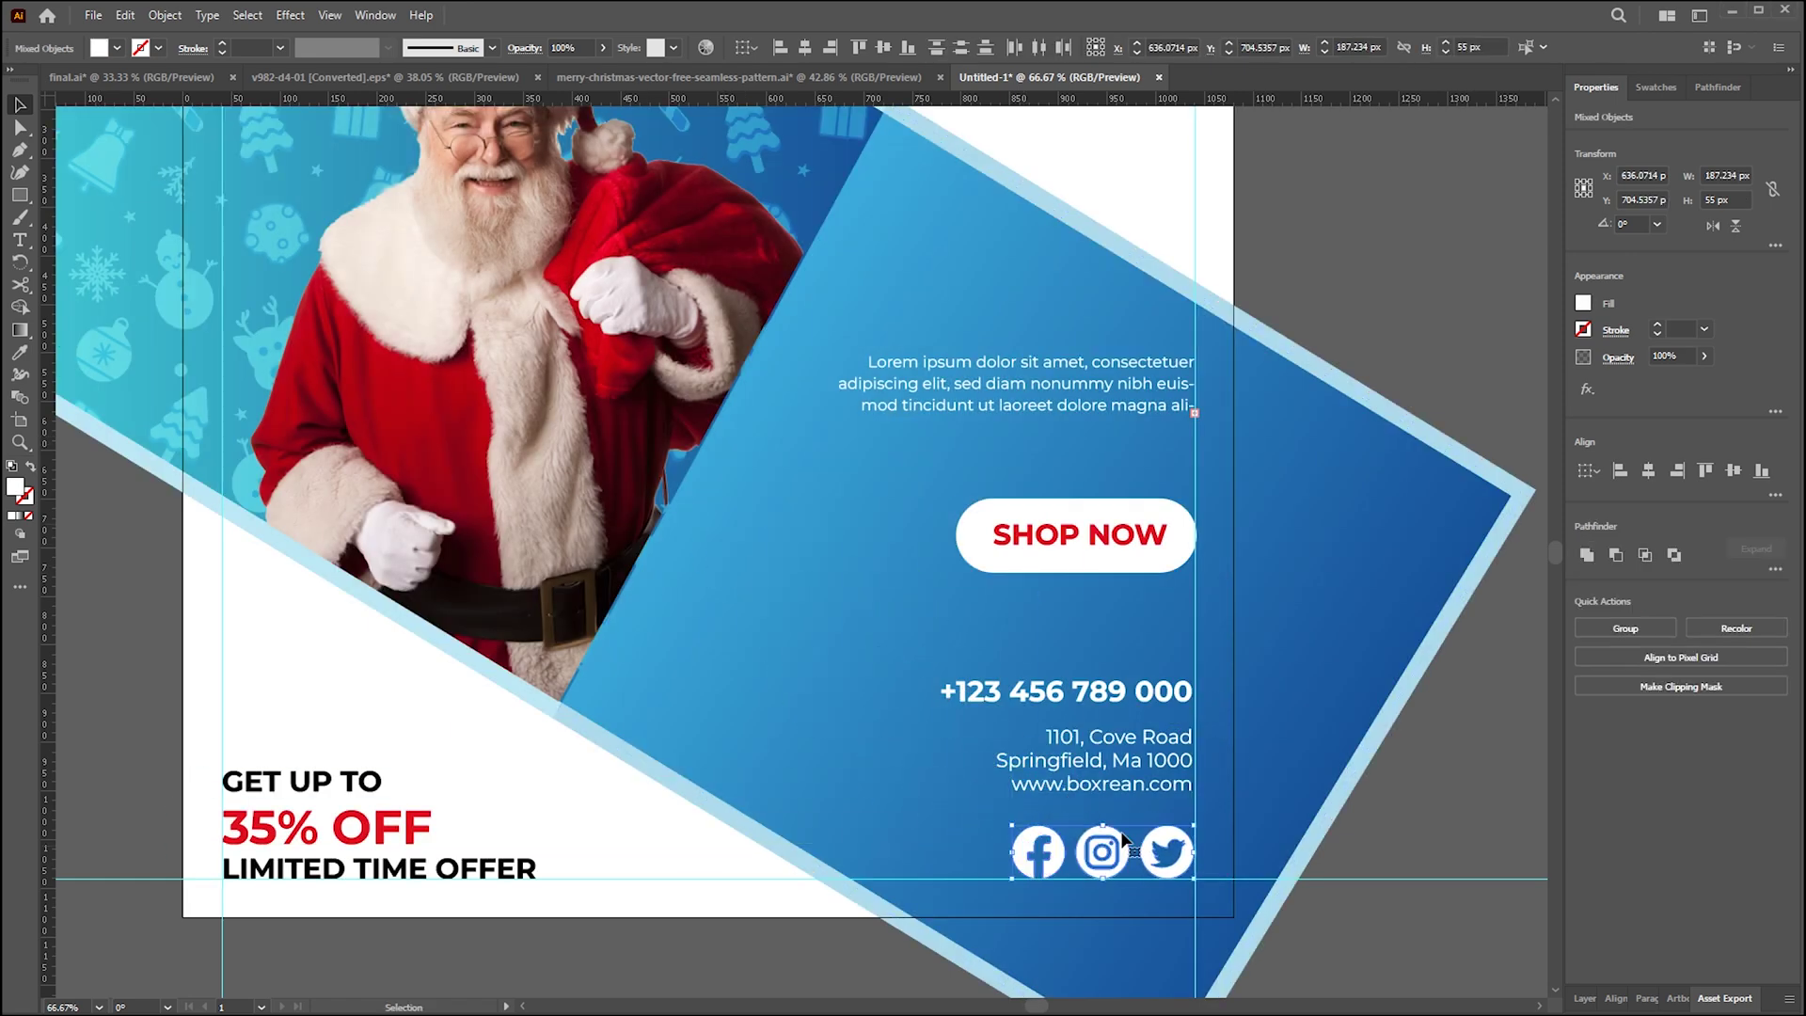
pyautogui.click(1411, 838)
pyautogui.hotkey('ctrl', '-')
pyautogui.moveTo(1258, 471); pyautogui.dragTo(1251, 548)
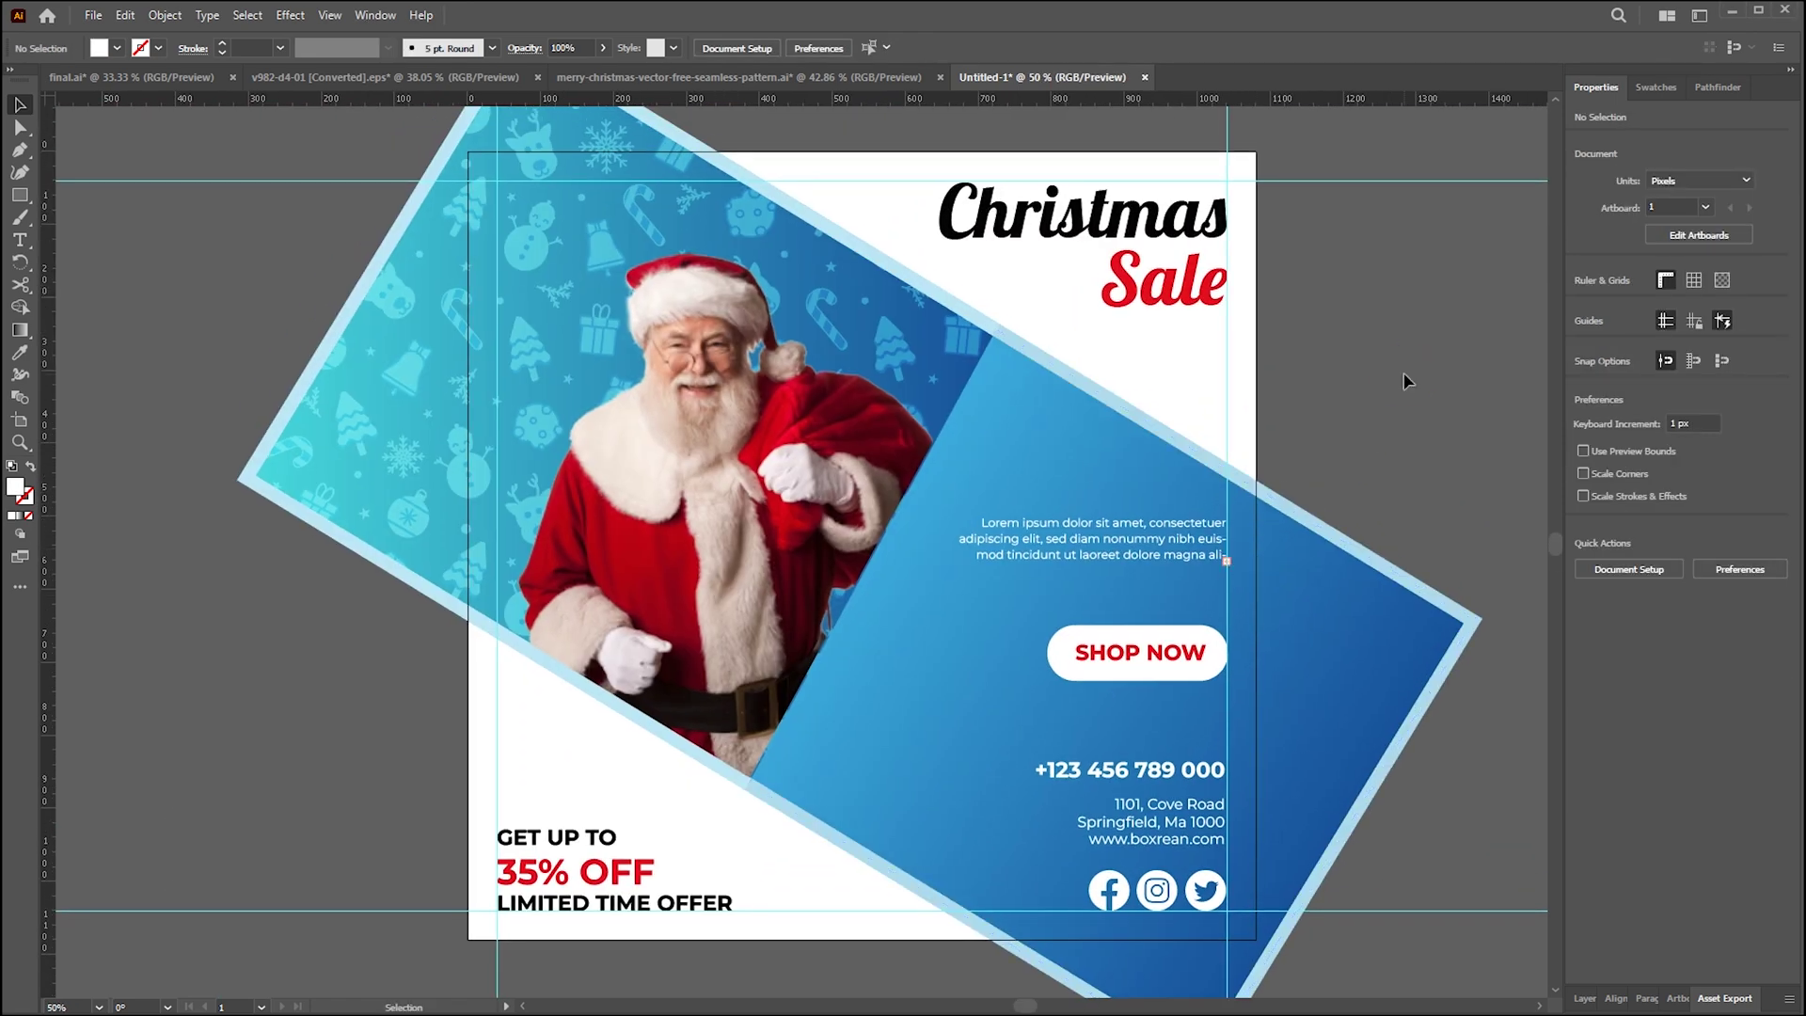
# - Draw a white rectangle about 1080 by 1080 px that covers the whole artboard
pyautogui.click(19, 195)
pyautogui.moveTo(266, 371); pyautogui.dragTo(1229, 963)
pyautogui.scroll(-2, 1035, 875)
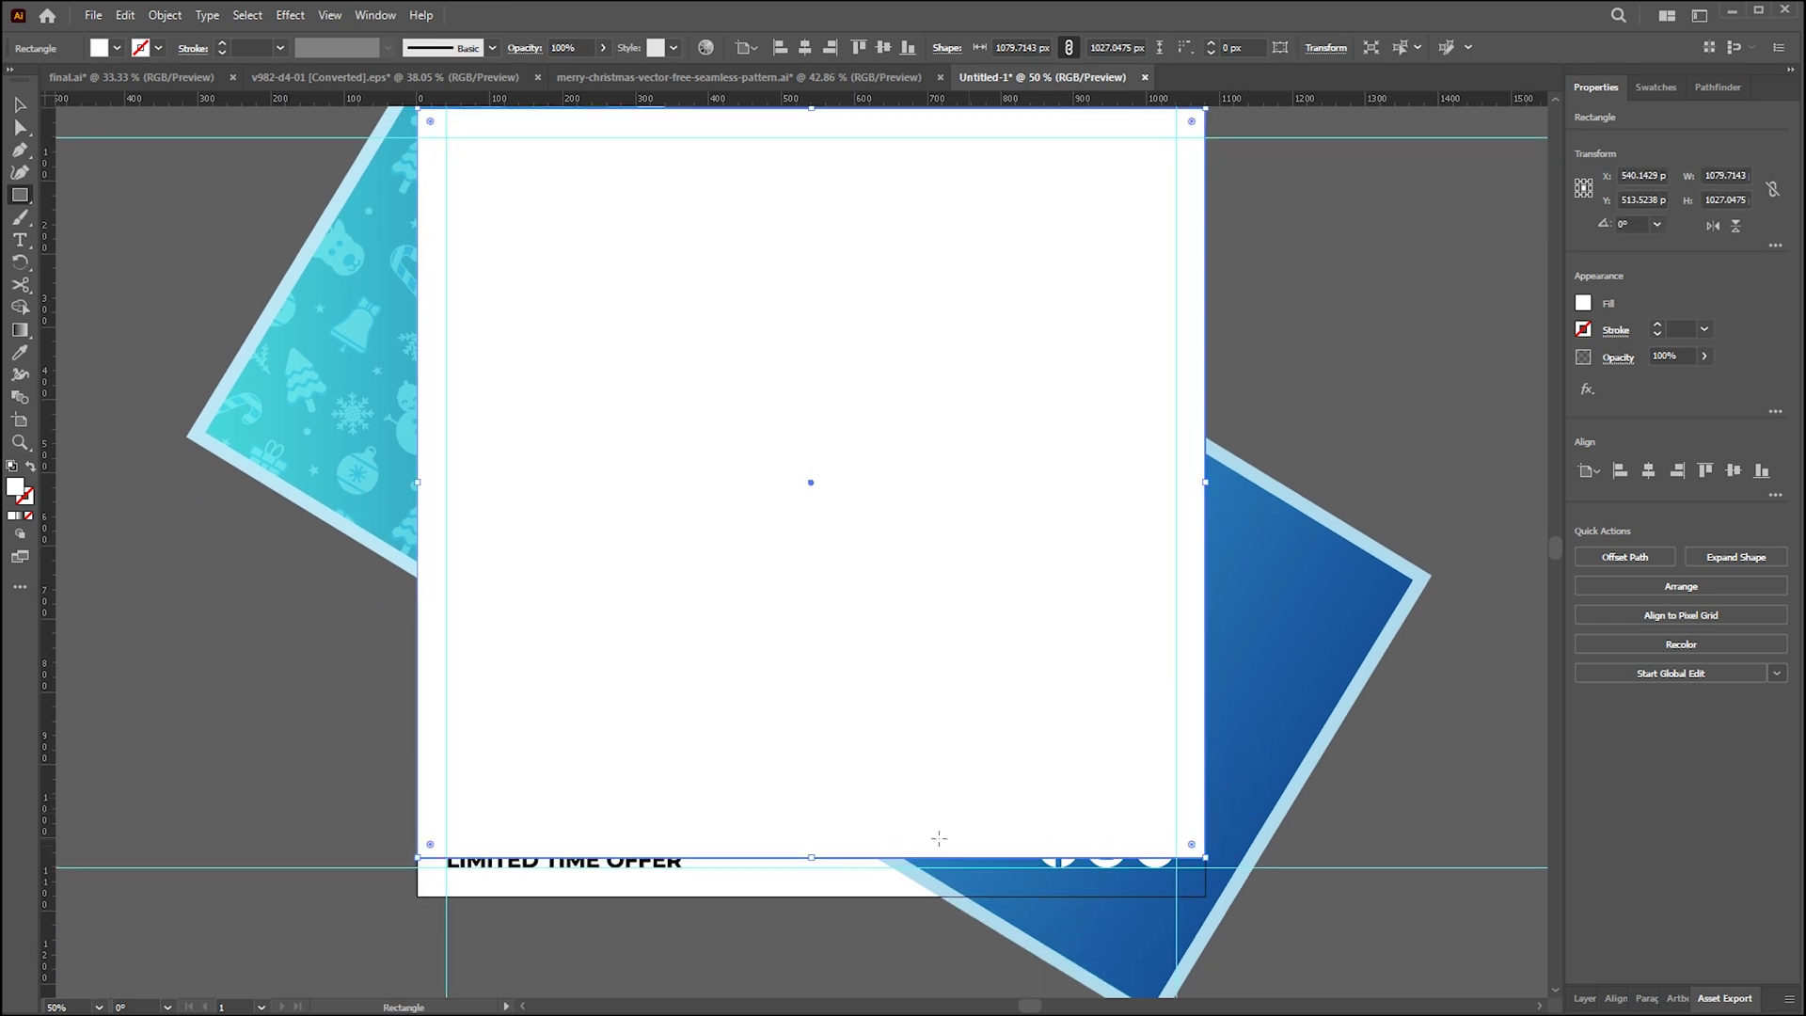
pyautogui.moveTo(813, 863); pyautogui.dragTo(814, 900)
pyautogui.scroll(2, 1143, 545)
pyautogui.press('v')
# - Try to make a clipping mask from the diagonal band's pieces and the white rectangle
pyautogui.click(1322, 655)
pyautogui.moveTo(262, 545); pyautogui.dragTo(303, 585)
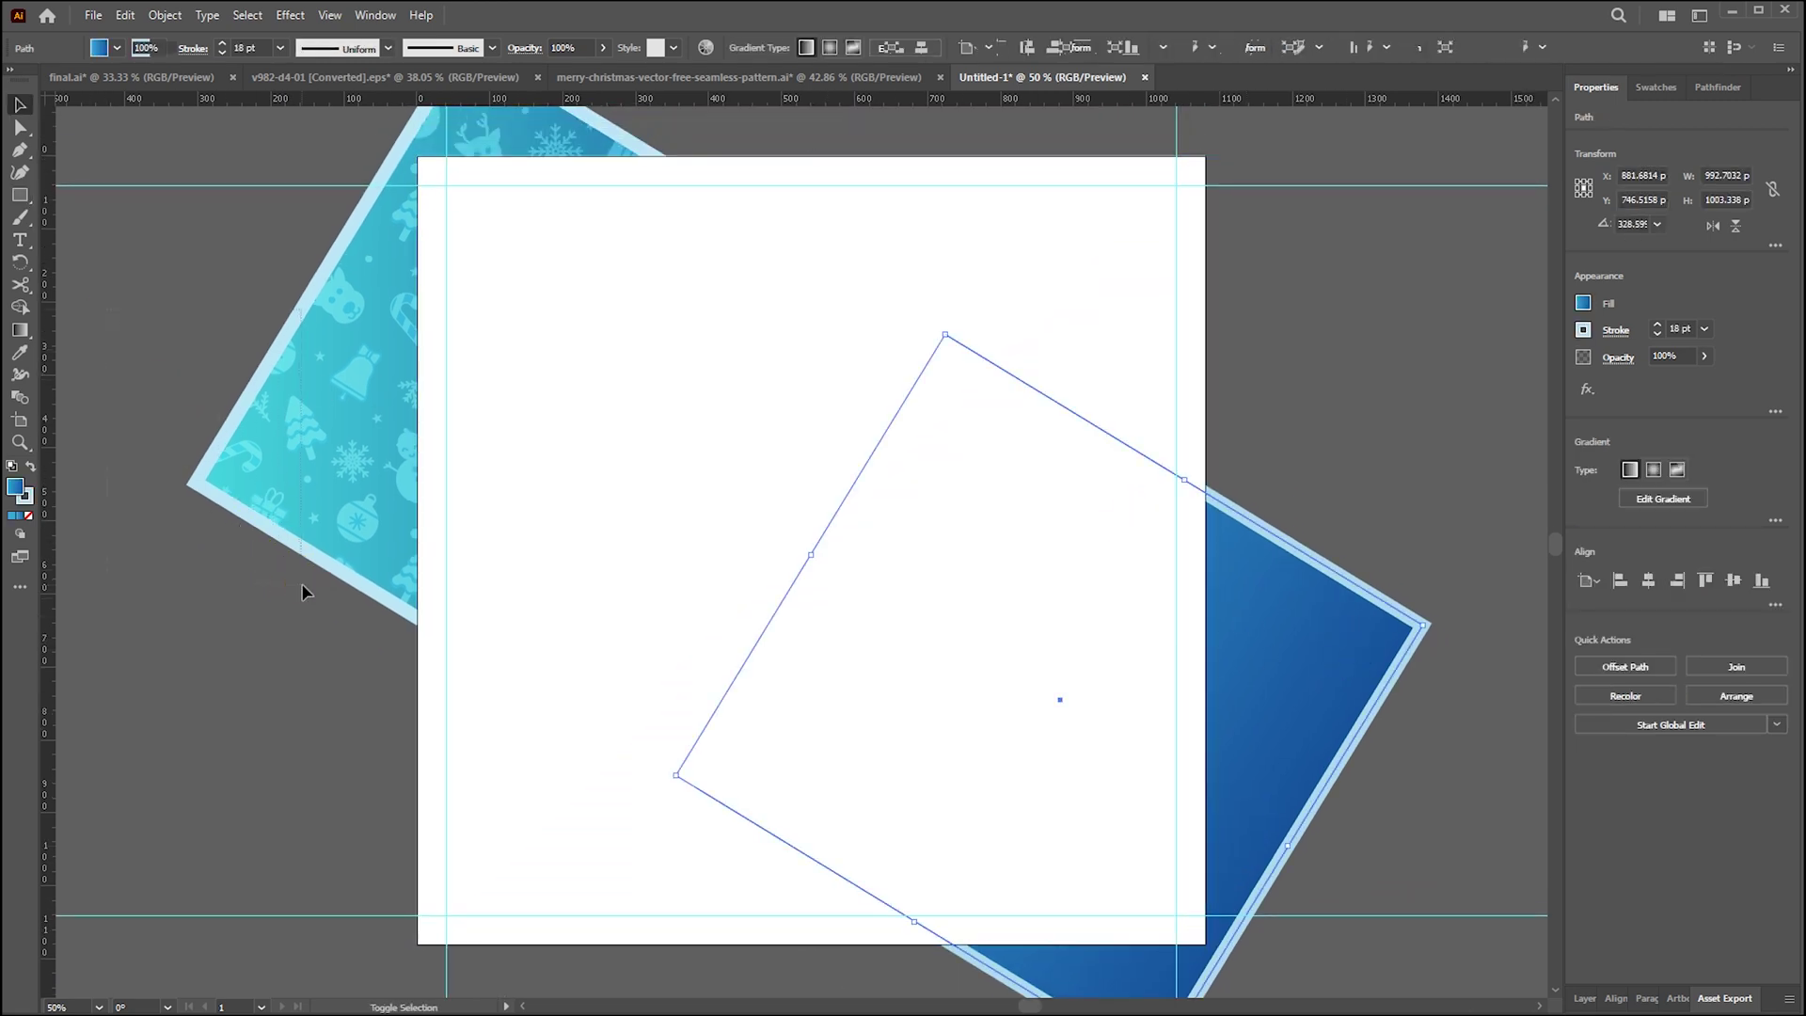
pyautogui.rightClick(348, 420)
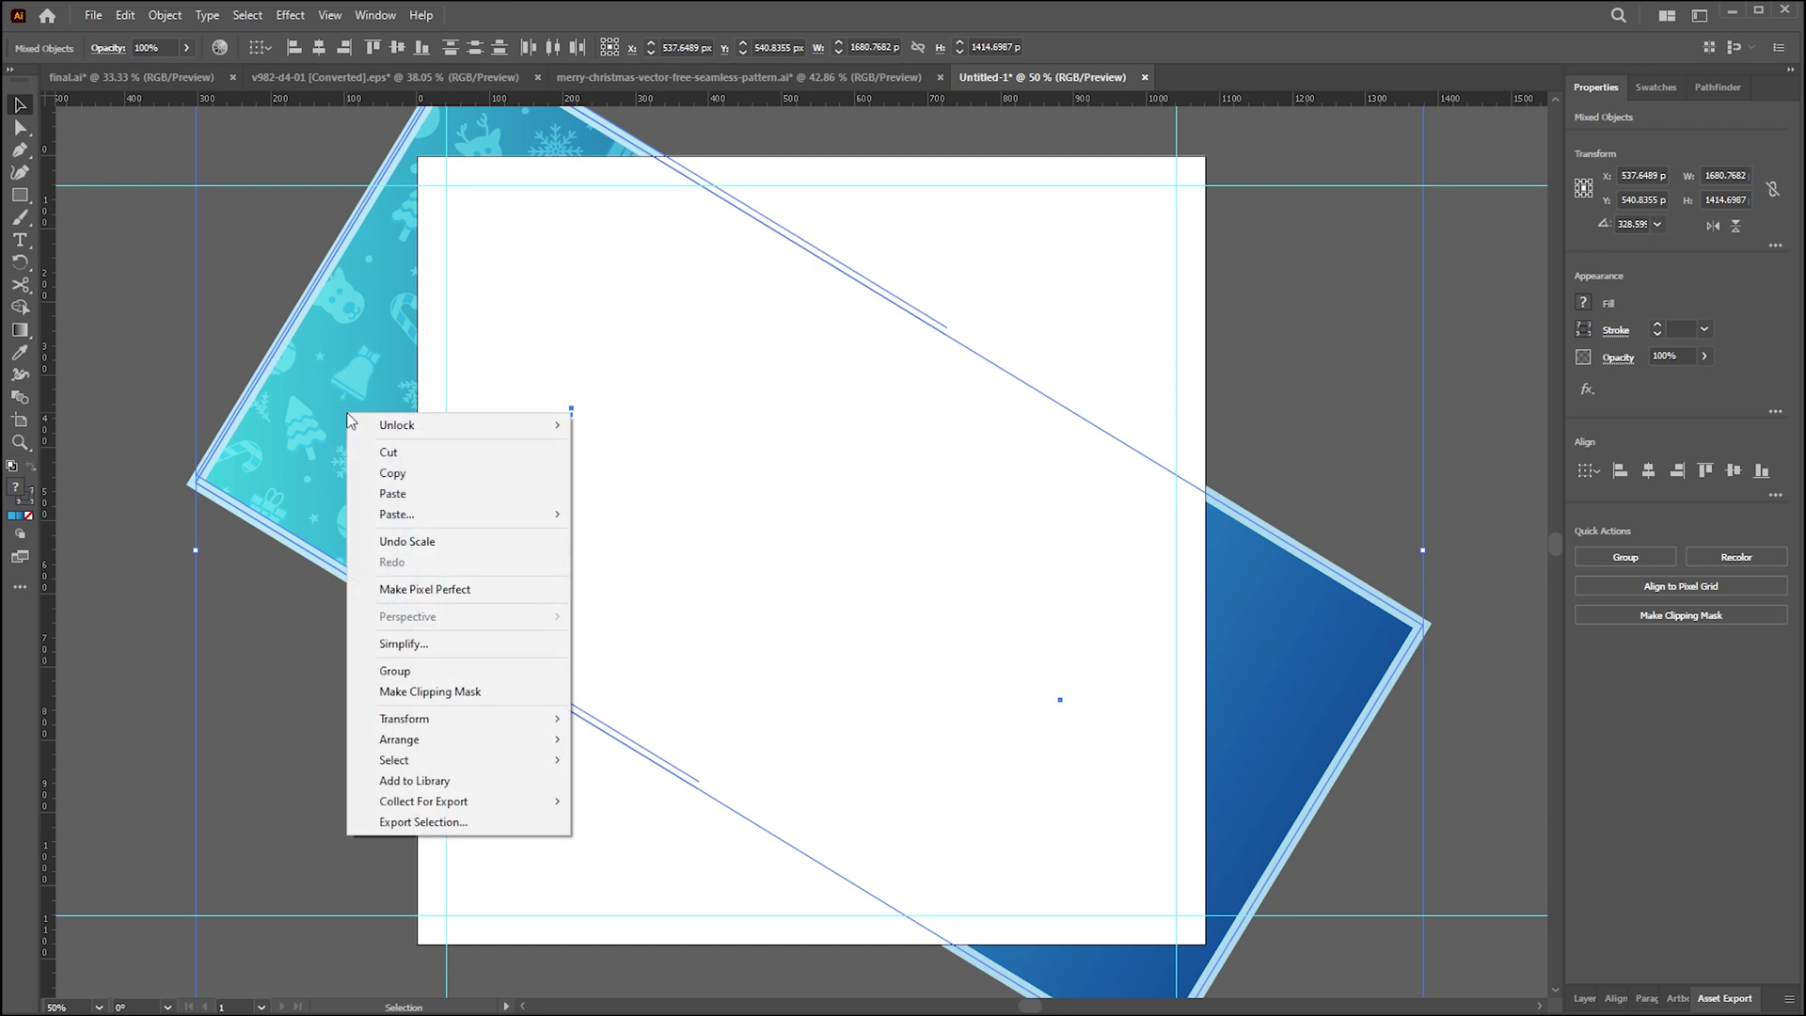
pyautogui.click(420, 694)
pyautogui.click(967, 543)
pyautogui.click(1346, 407)
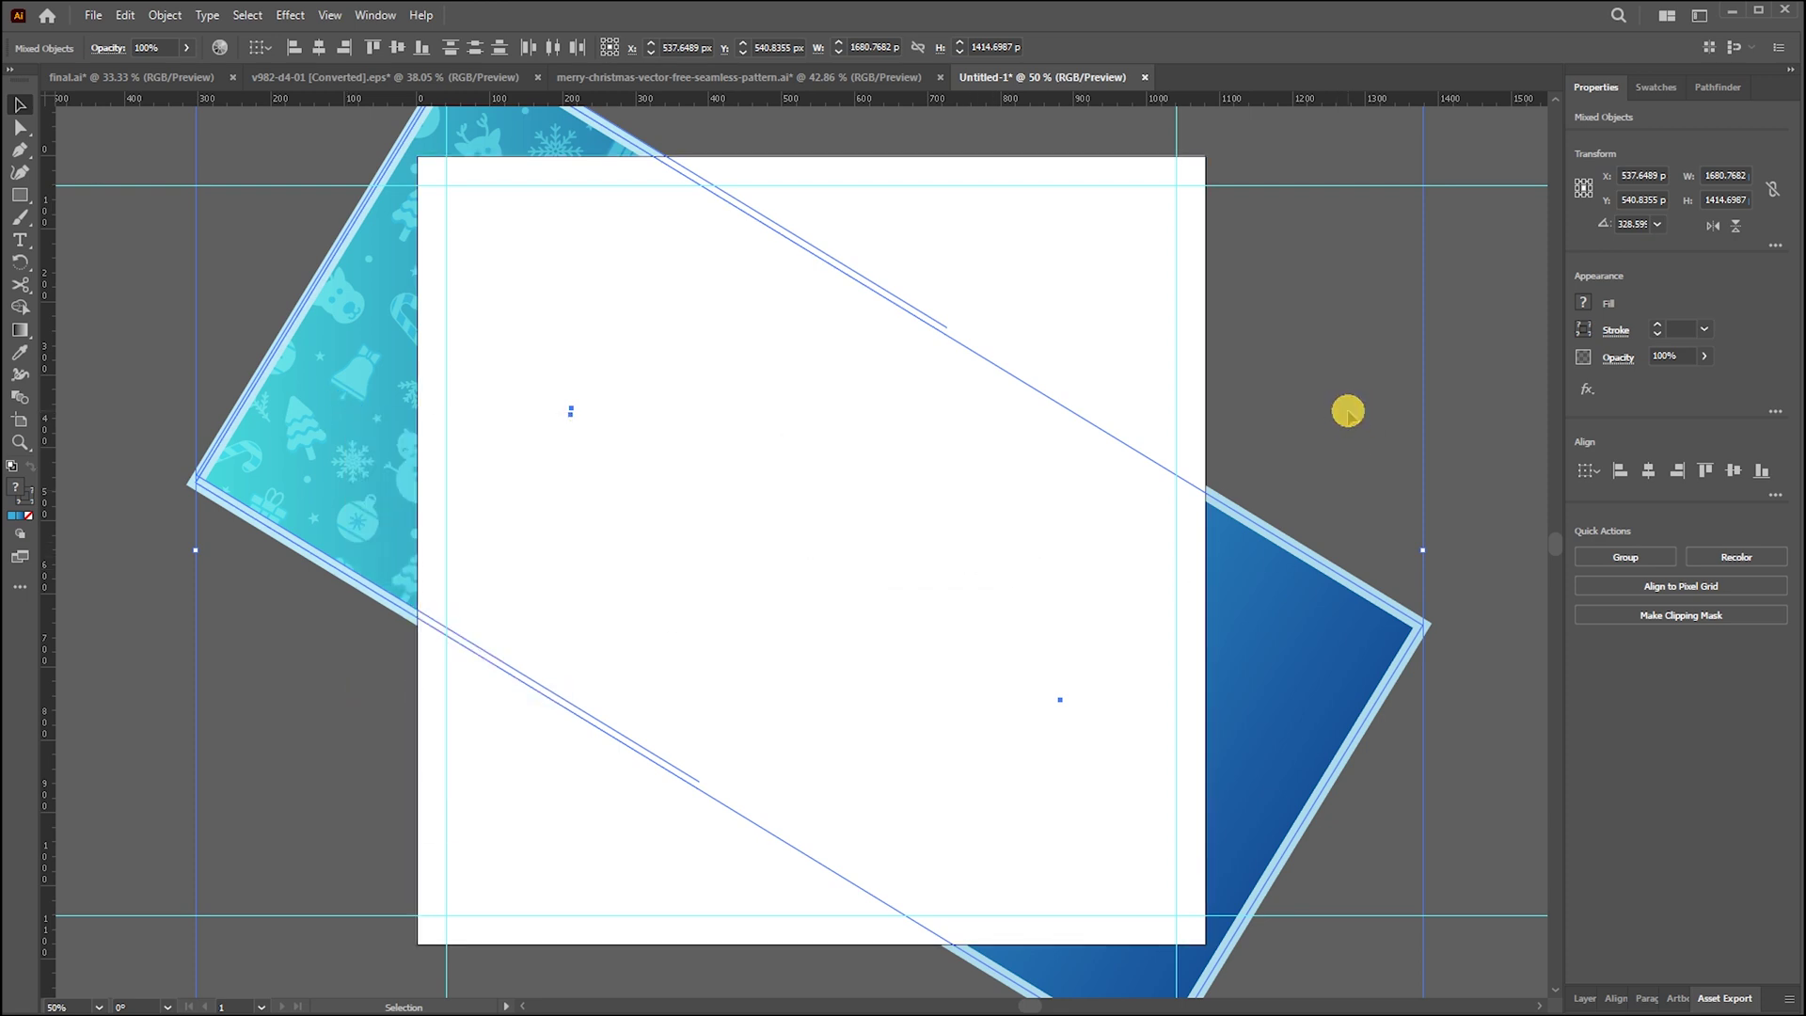
# - Shift the selected pieces of the diagonal band to check what is selected, and undo the moves
pyautogui.click(1282, 633)
pyautogui.keyDown('shift'); pyautogui.click(268, 550); pyautogui.keyUp('shift')
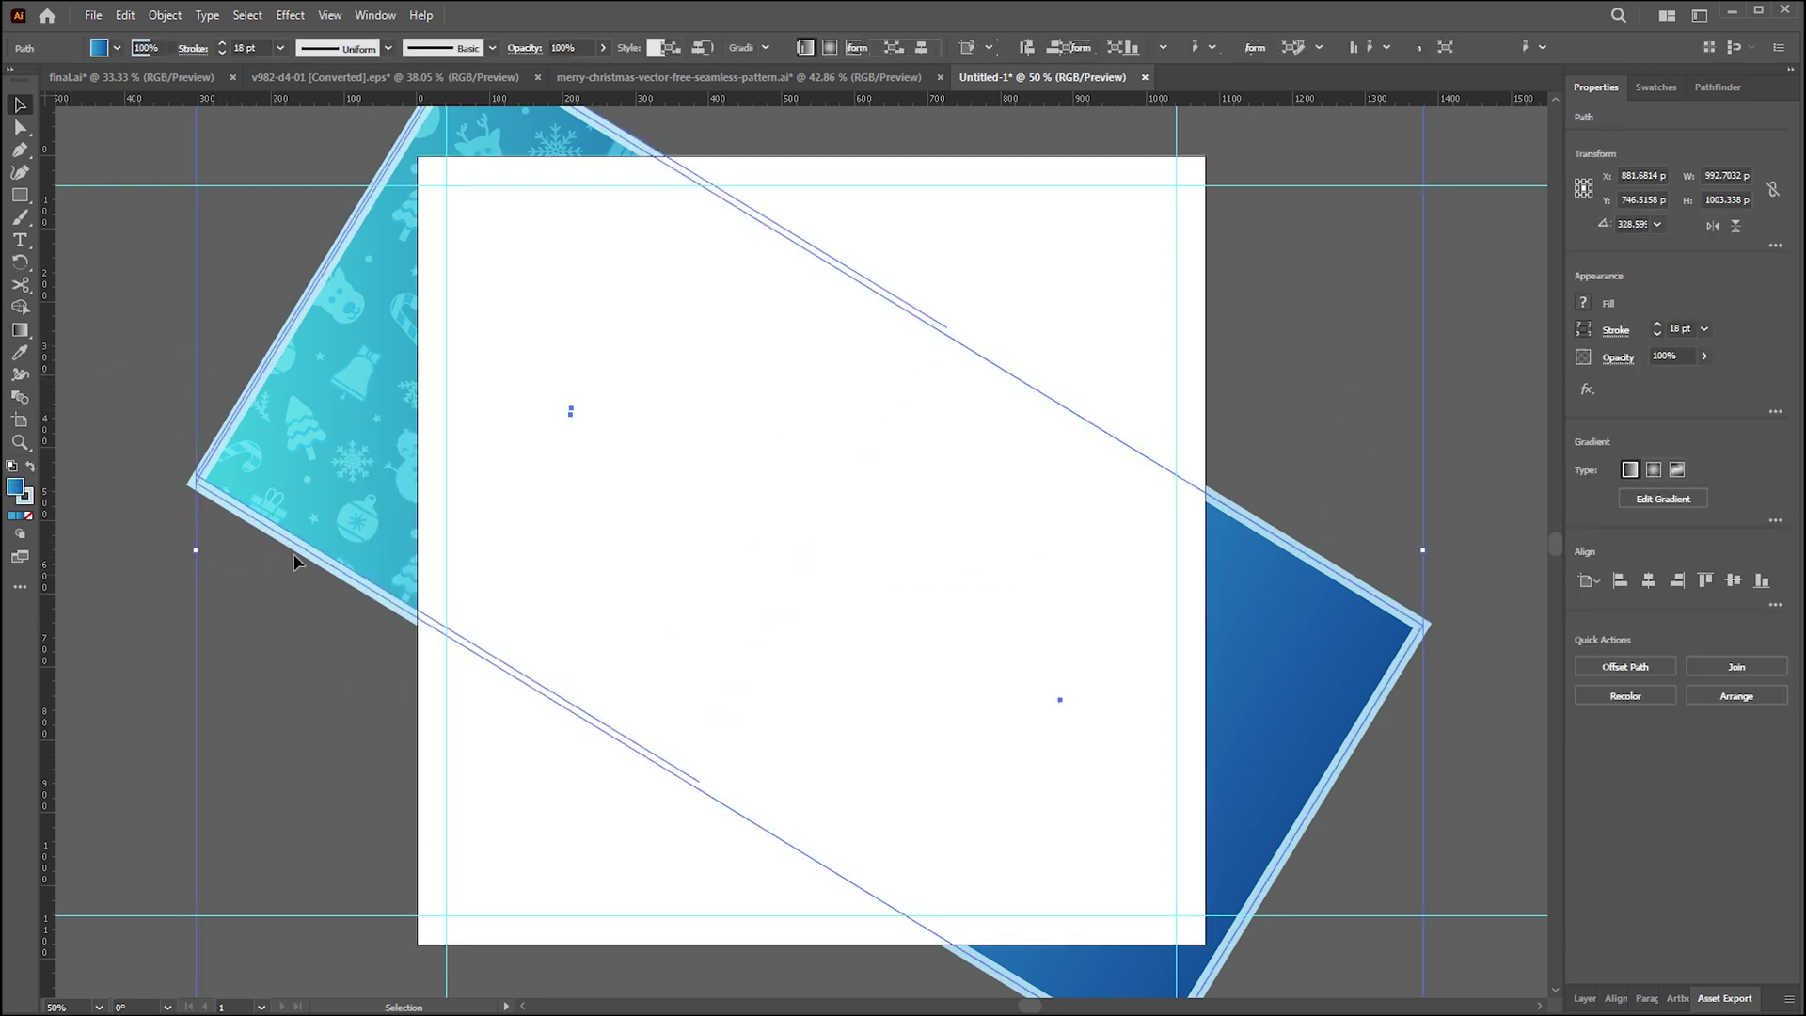
pyautogui.moveTo(1121, 246); pyautogui.dragTo(1204, 283)
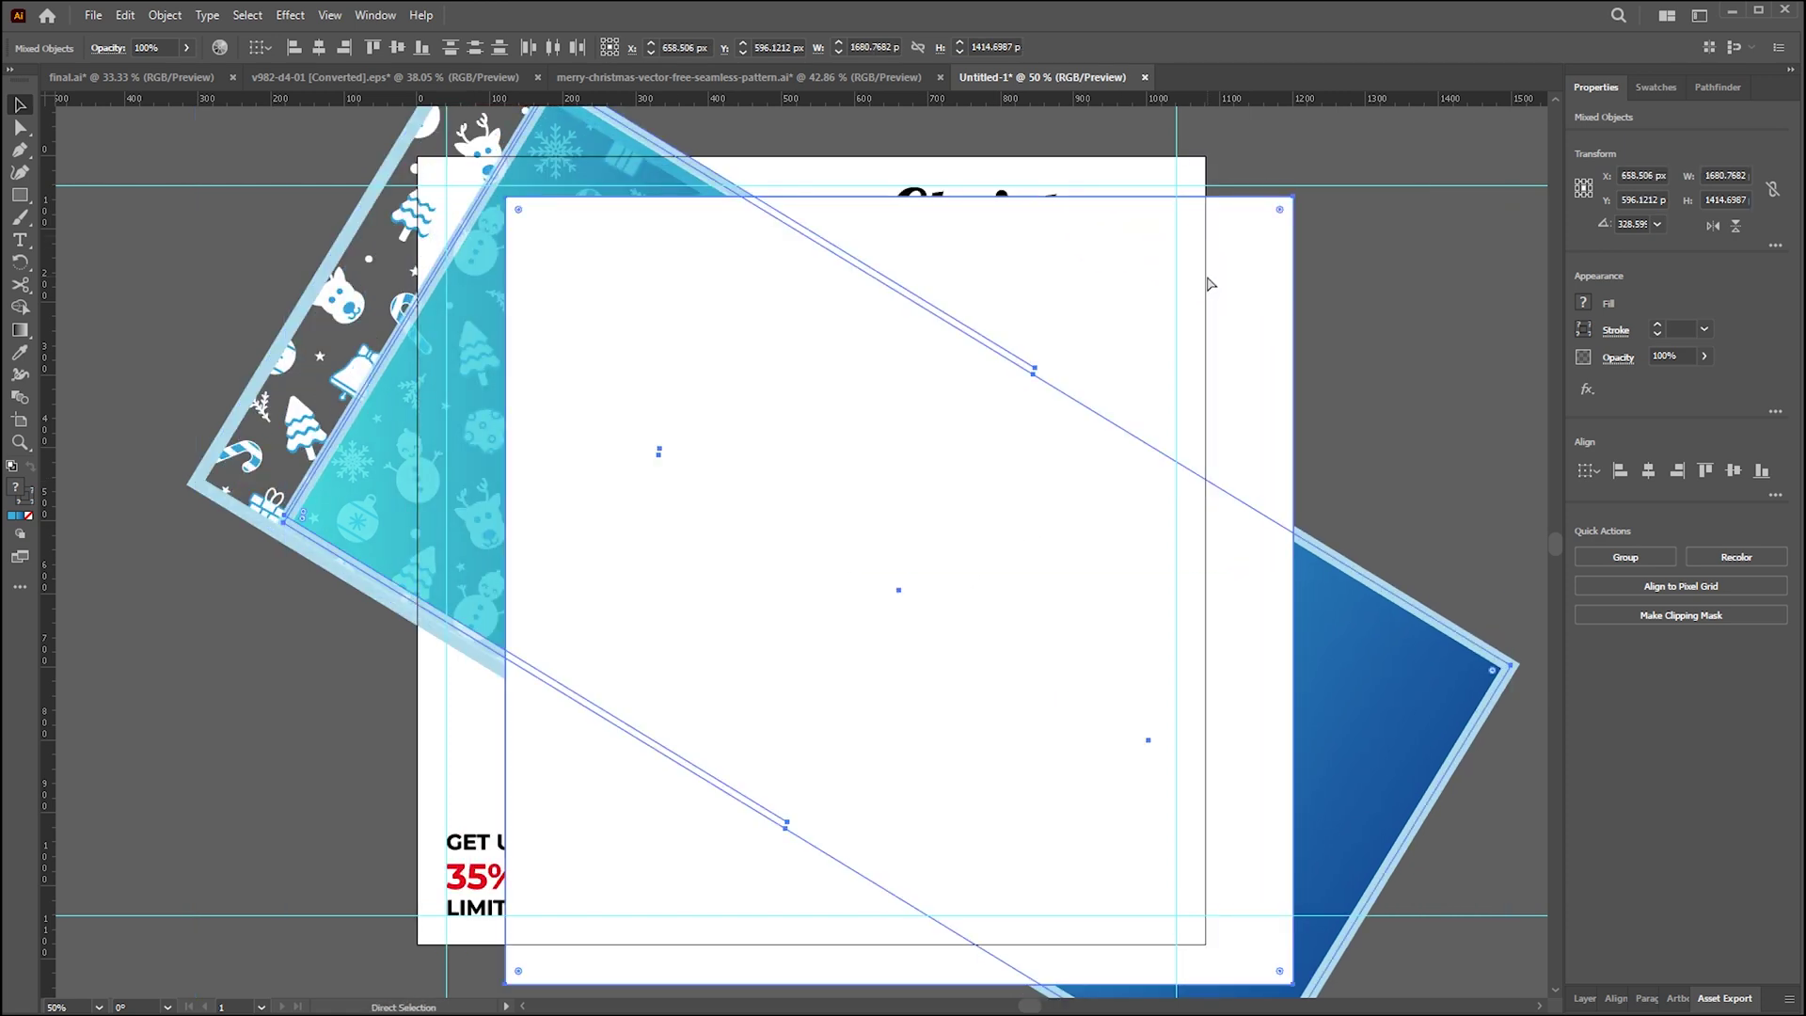
pyautogui.hotkey('ctrl', 'z')
pyautogui.click(265, 561)
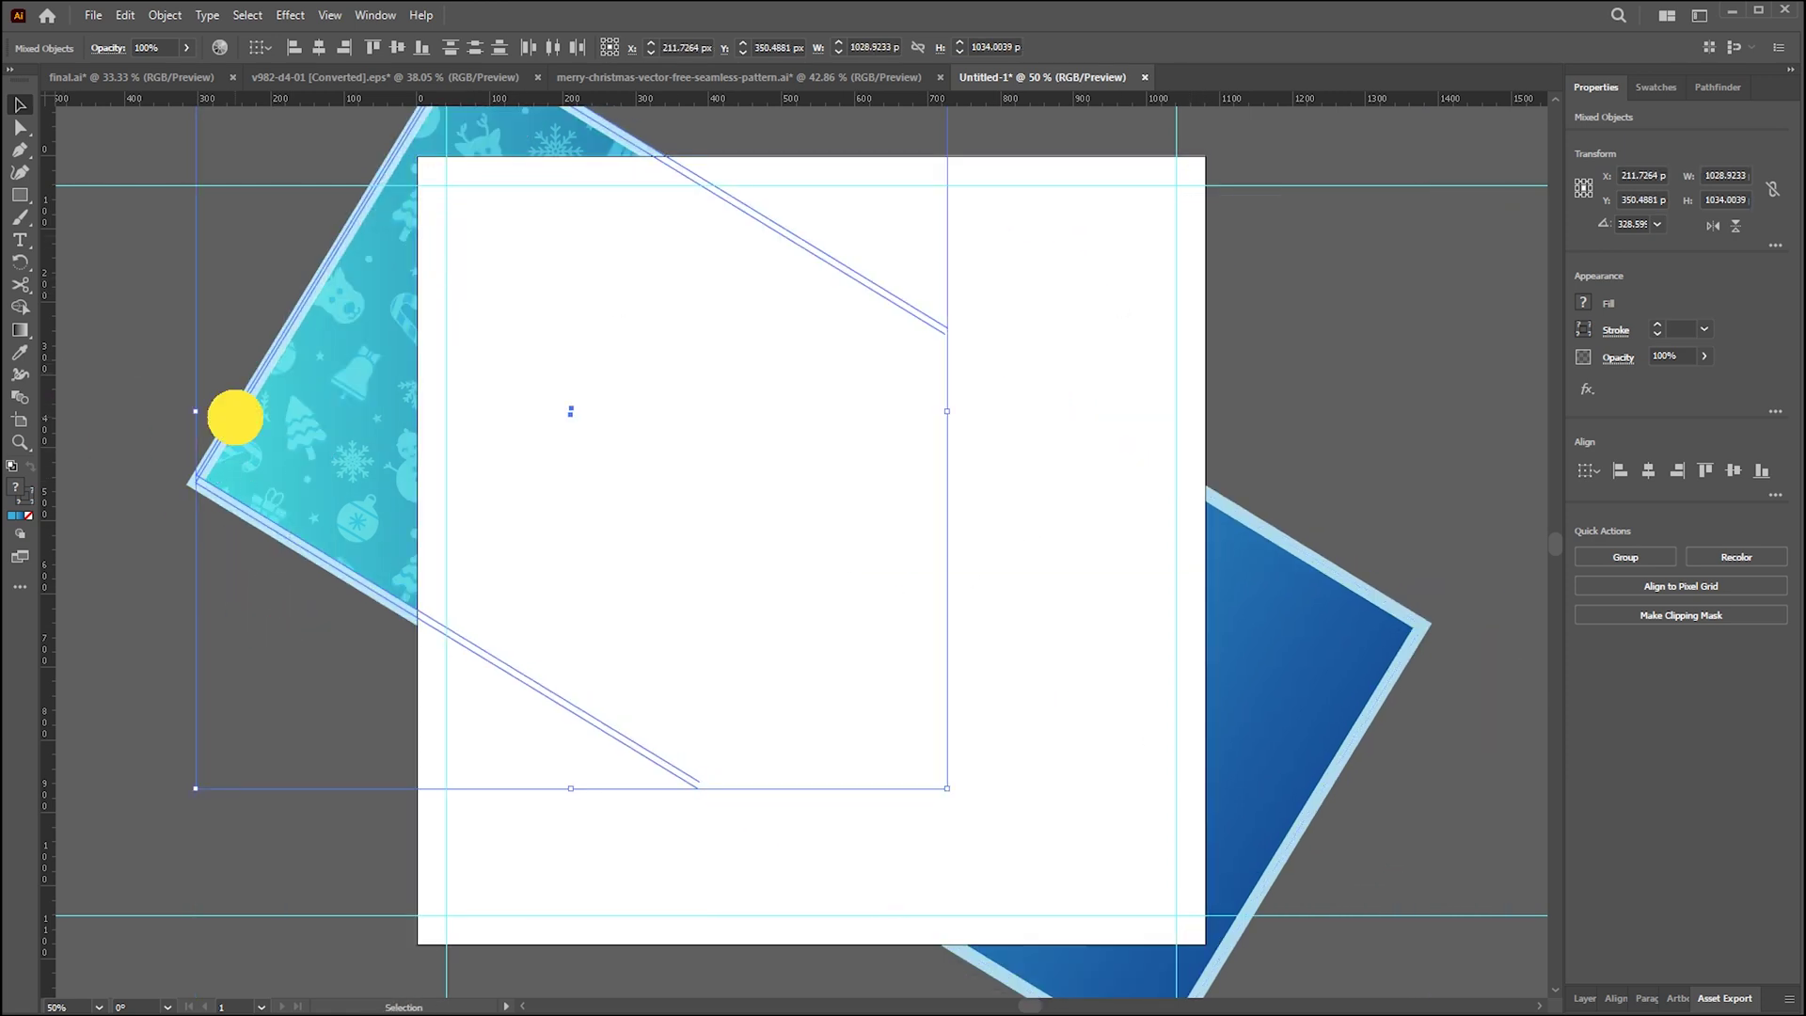
pyautogui.moveTo(235, 425); pyautogui.dragTo(382, 443)
pyautogui.click(231, 388)
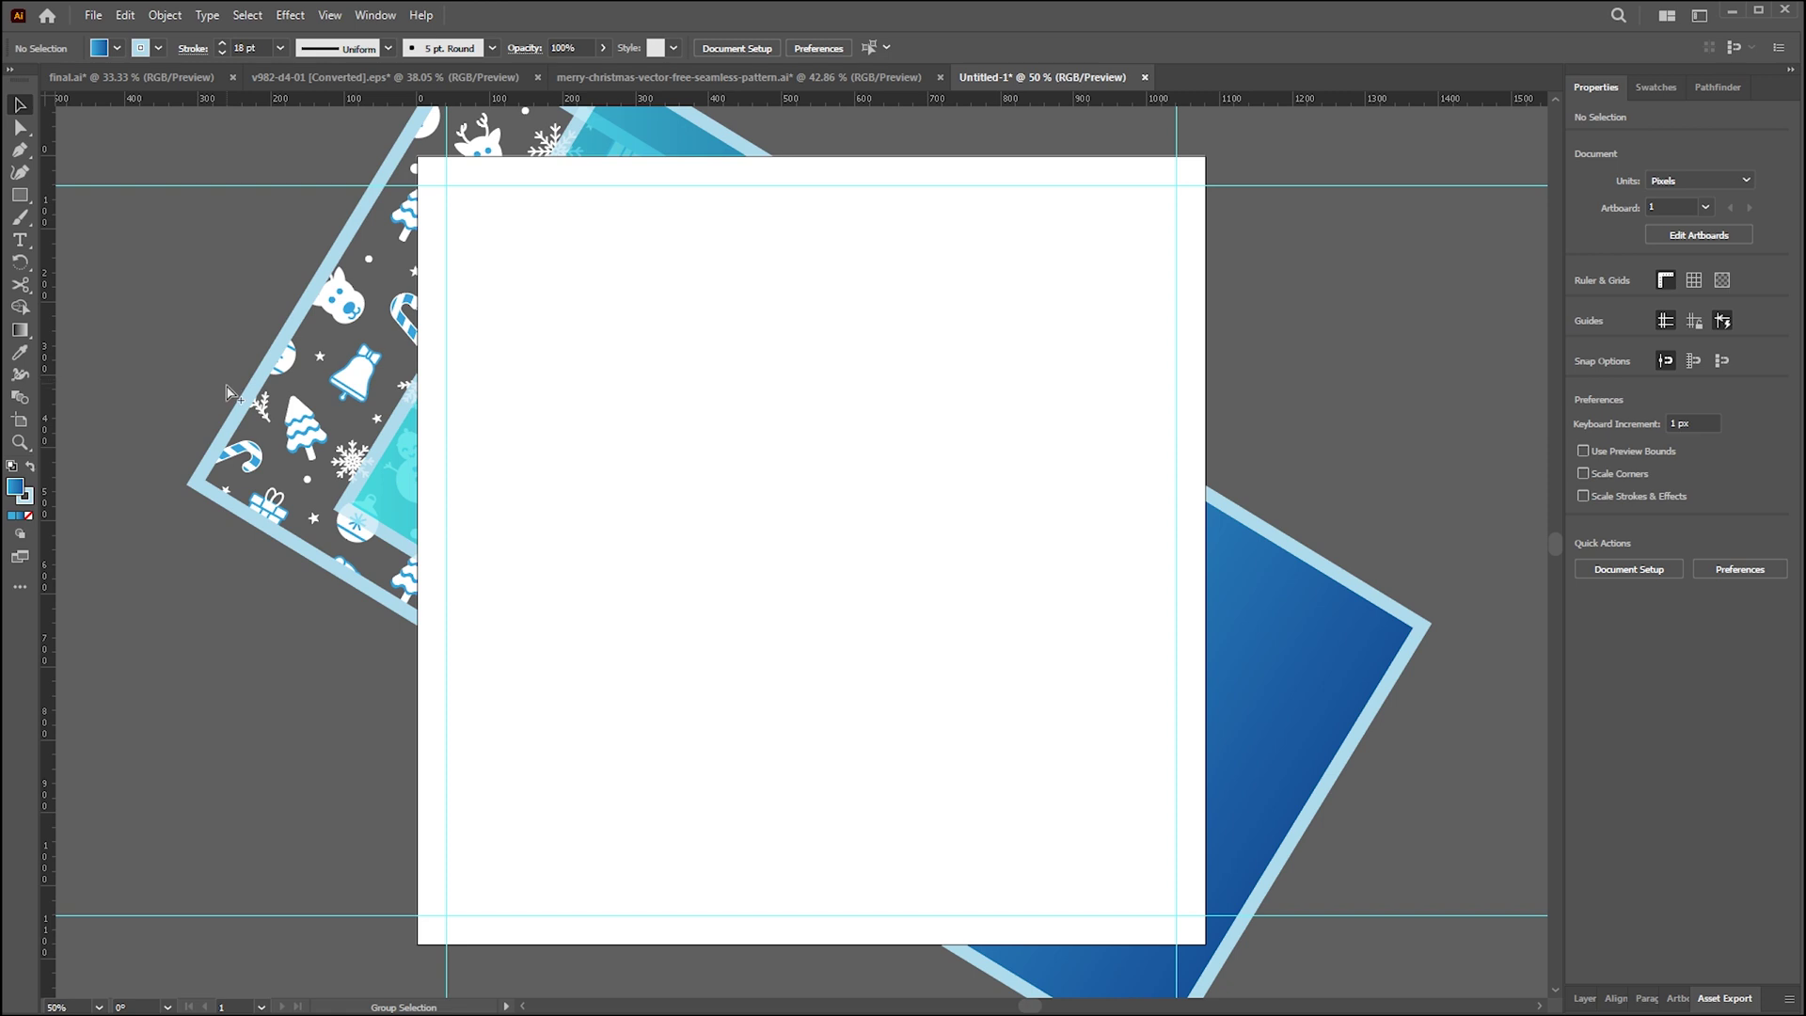
pyautogui.hotkey('ctrl', 'alt', '2')
pyautogui.click(201, 343)
pyautogui.hotkey('ctrl', 'z')
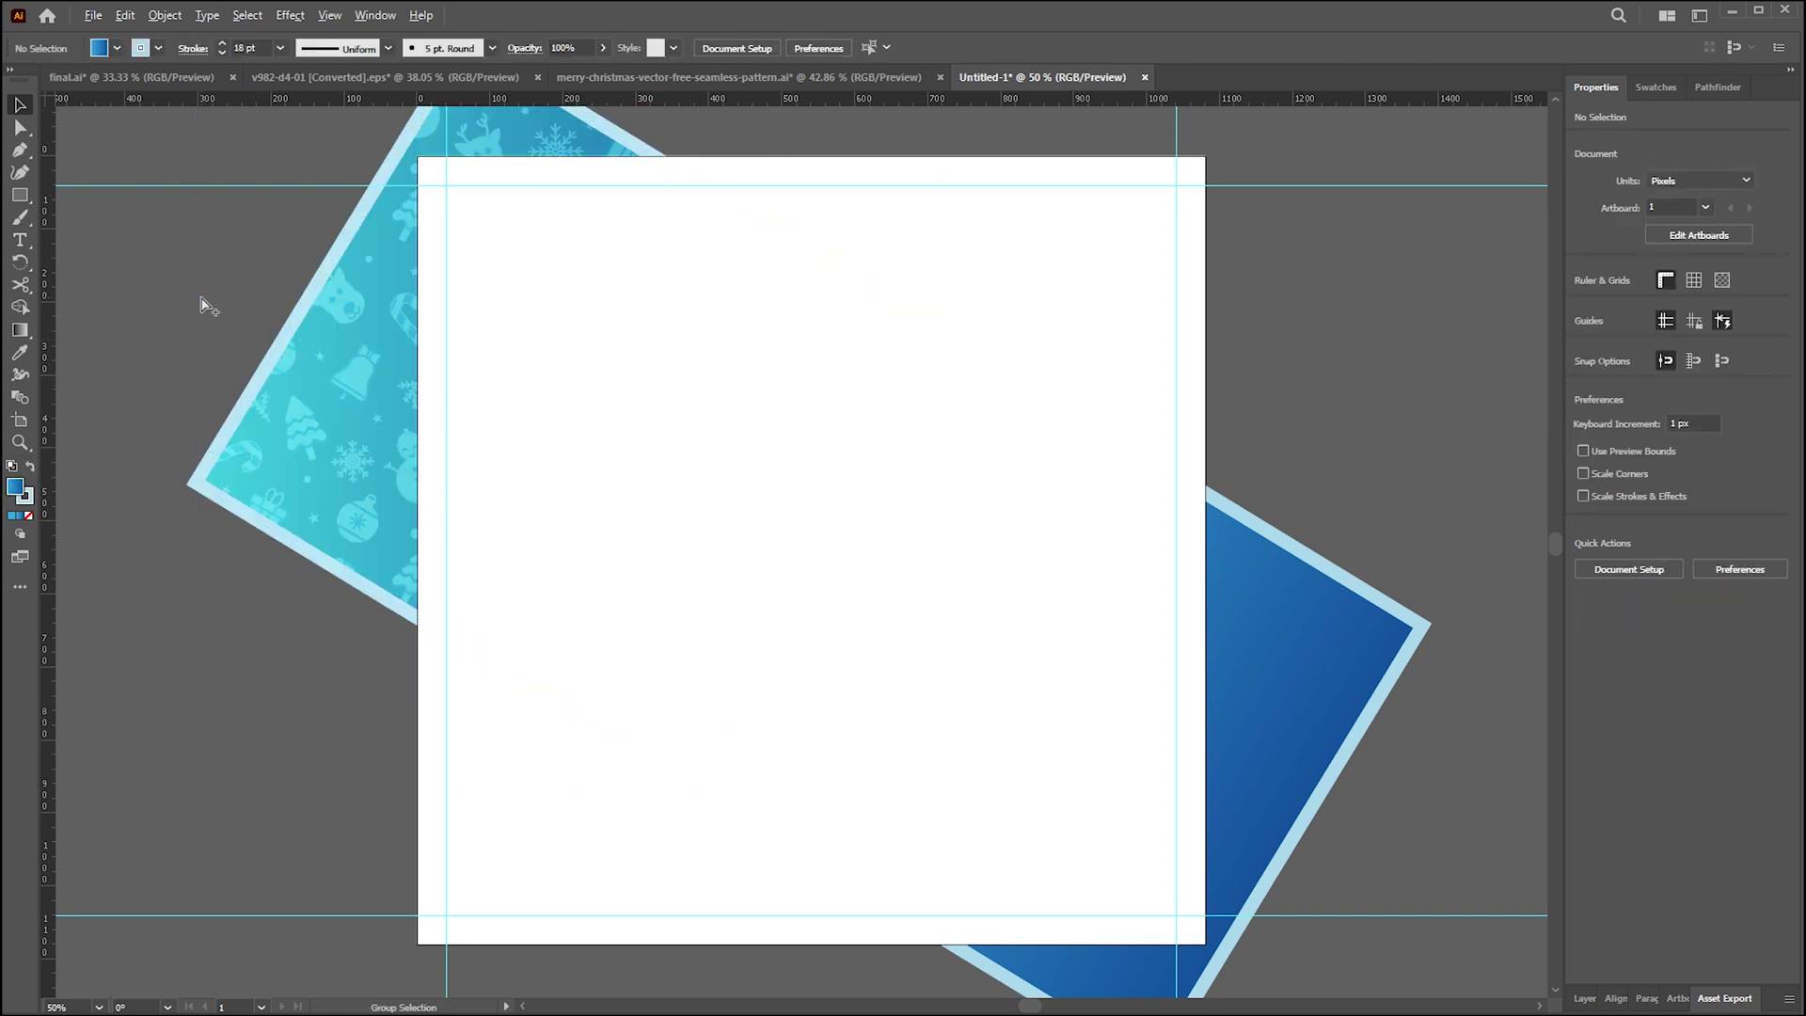
# - Clip the patterned and plain parts of the diagonal band to the artboard-sized rectangle and send the clipped group to the back
pyautogui.click(197, 376)
pyautogui.keyDown('shift'); pyautogui.click(1332, 666); pyautogui.keyUp('shift')
pyautogui.rightClick(1181, 294)
pyautogui.click(1242, 549)
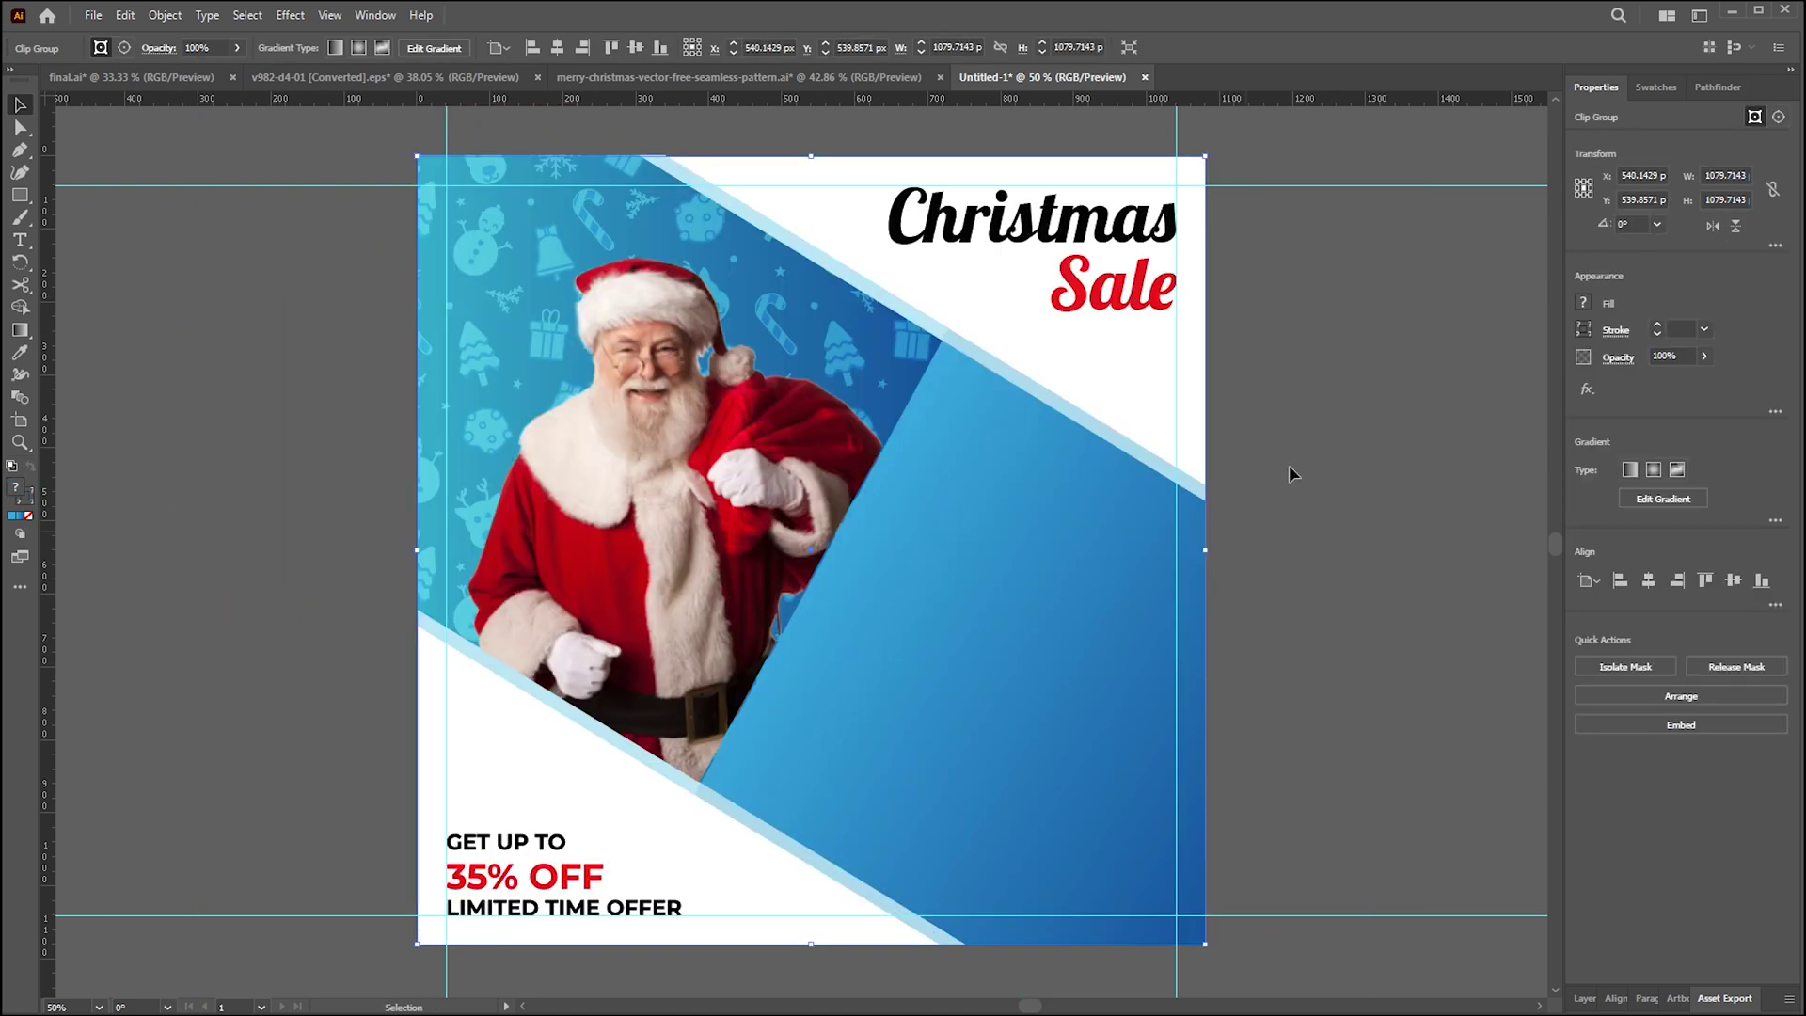
pyautogui.hotkey('ctrl', 'shift', '[')
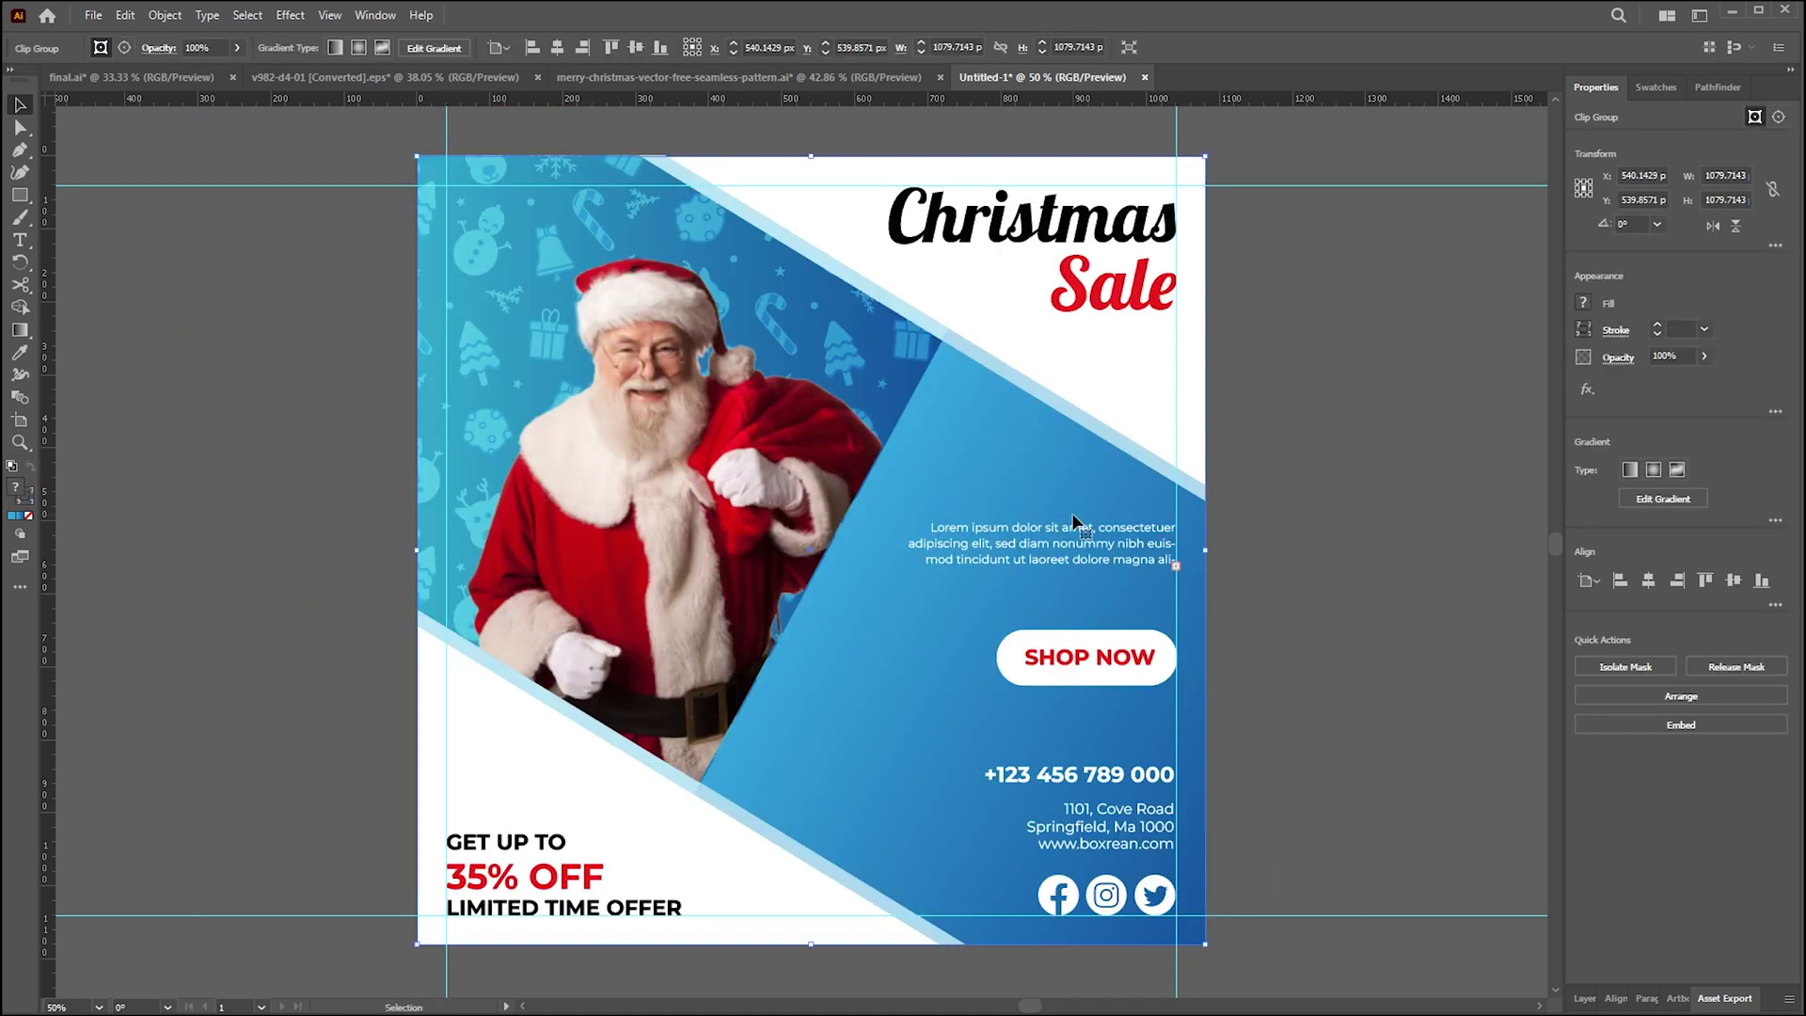
pyautogui.click(1343, 374)
# - Add right-aligned two-line text "LOGO" and "TAGLINE" at 20 pt with 22 pt leading in the artboard's upper left corner
pyautogui.scroll(-1, 1342, 374)
pyautogui.press('t')
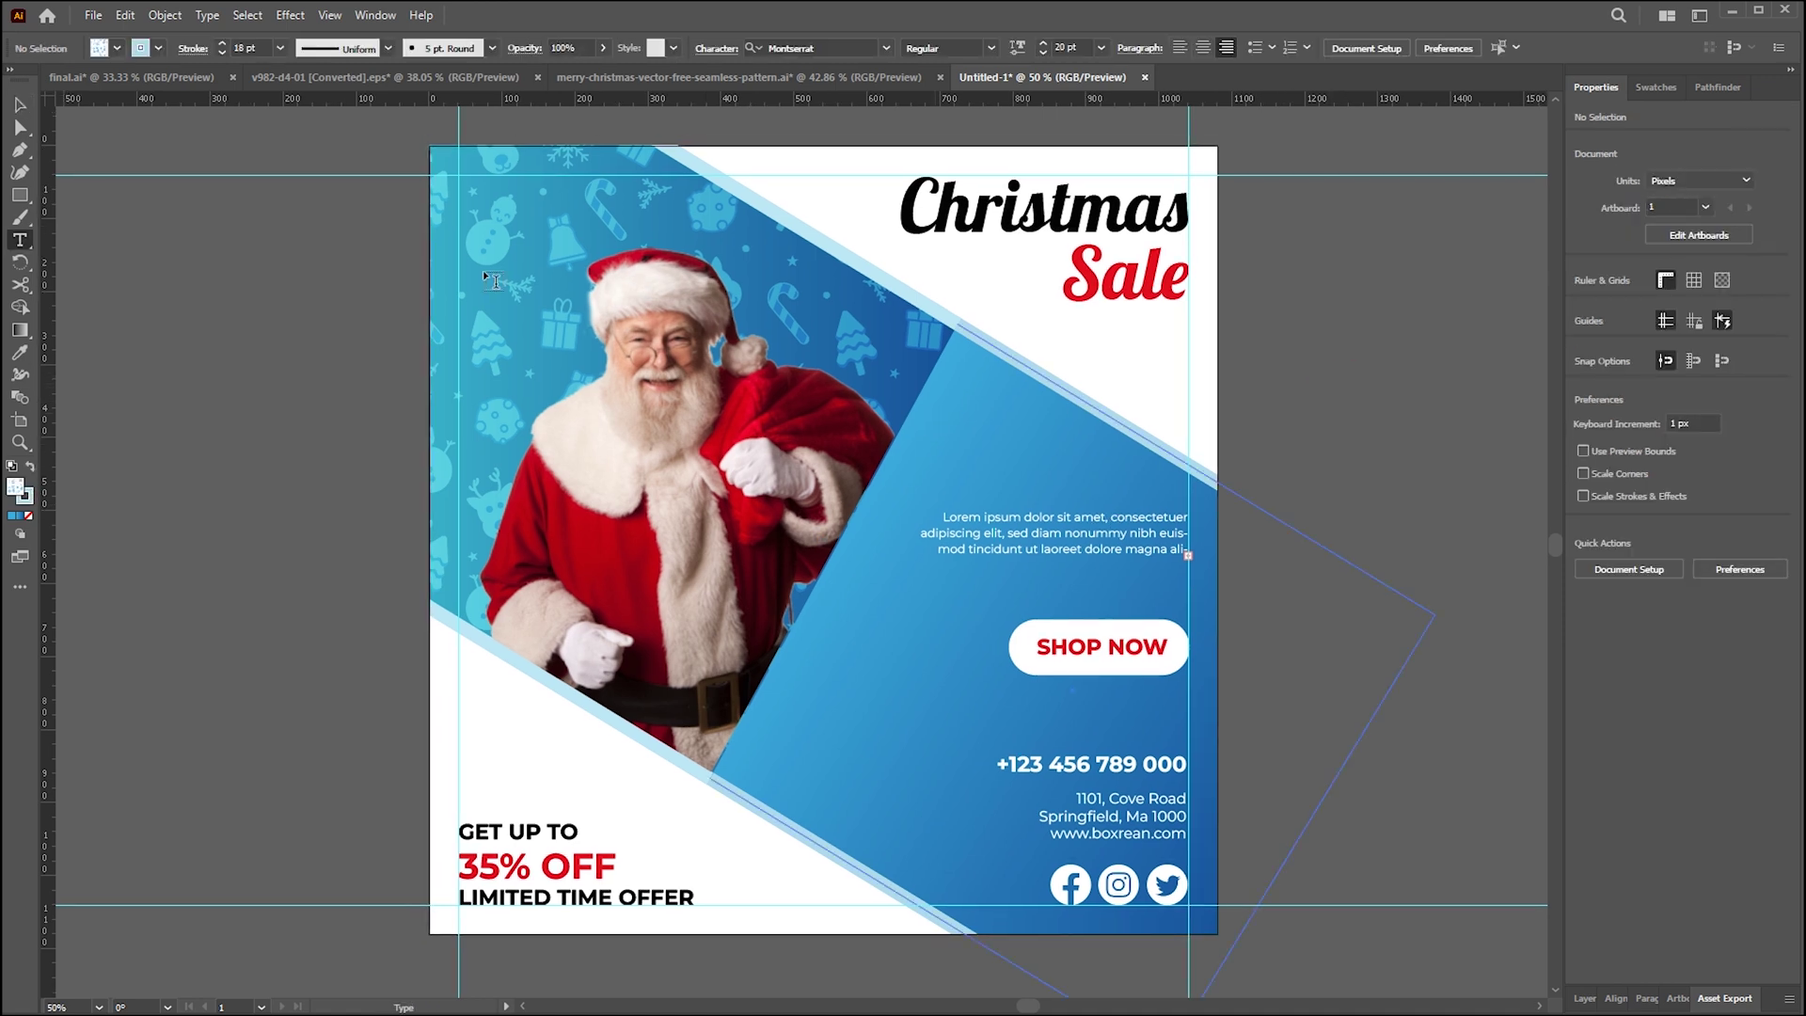
pyautogui.click(470, 203)
pyautogui.press('Escape')
pyautogui.moveTo(395, 192); pyautogui.dragTo(509, 195)
pyautogui.doubleClick(509, 195)
pyautogui.hotkey('ctrl', 'a')
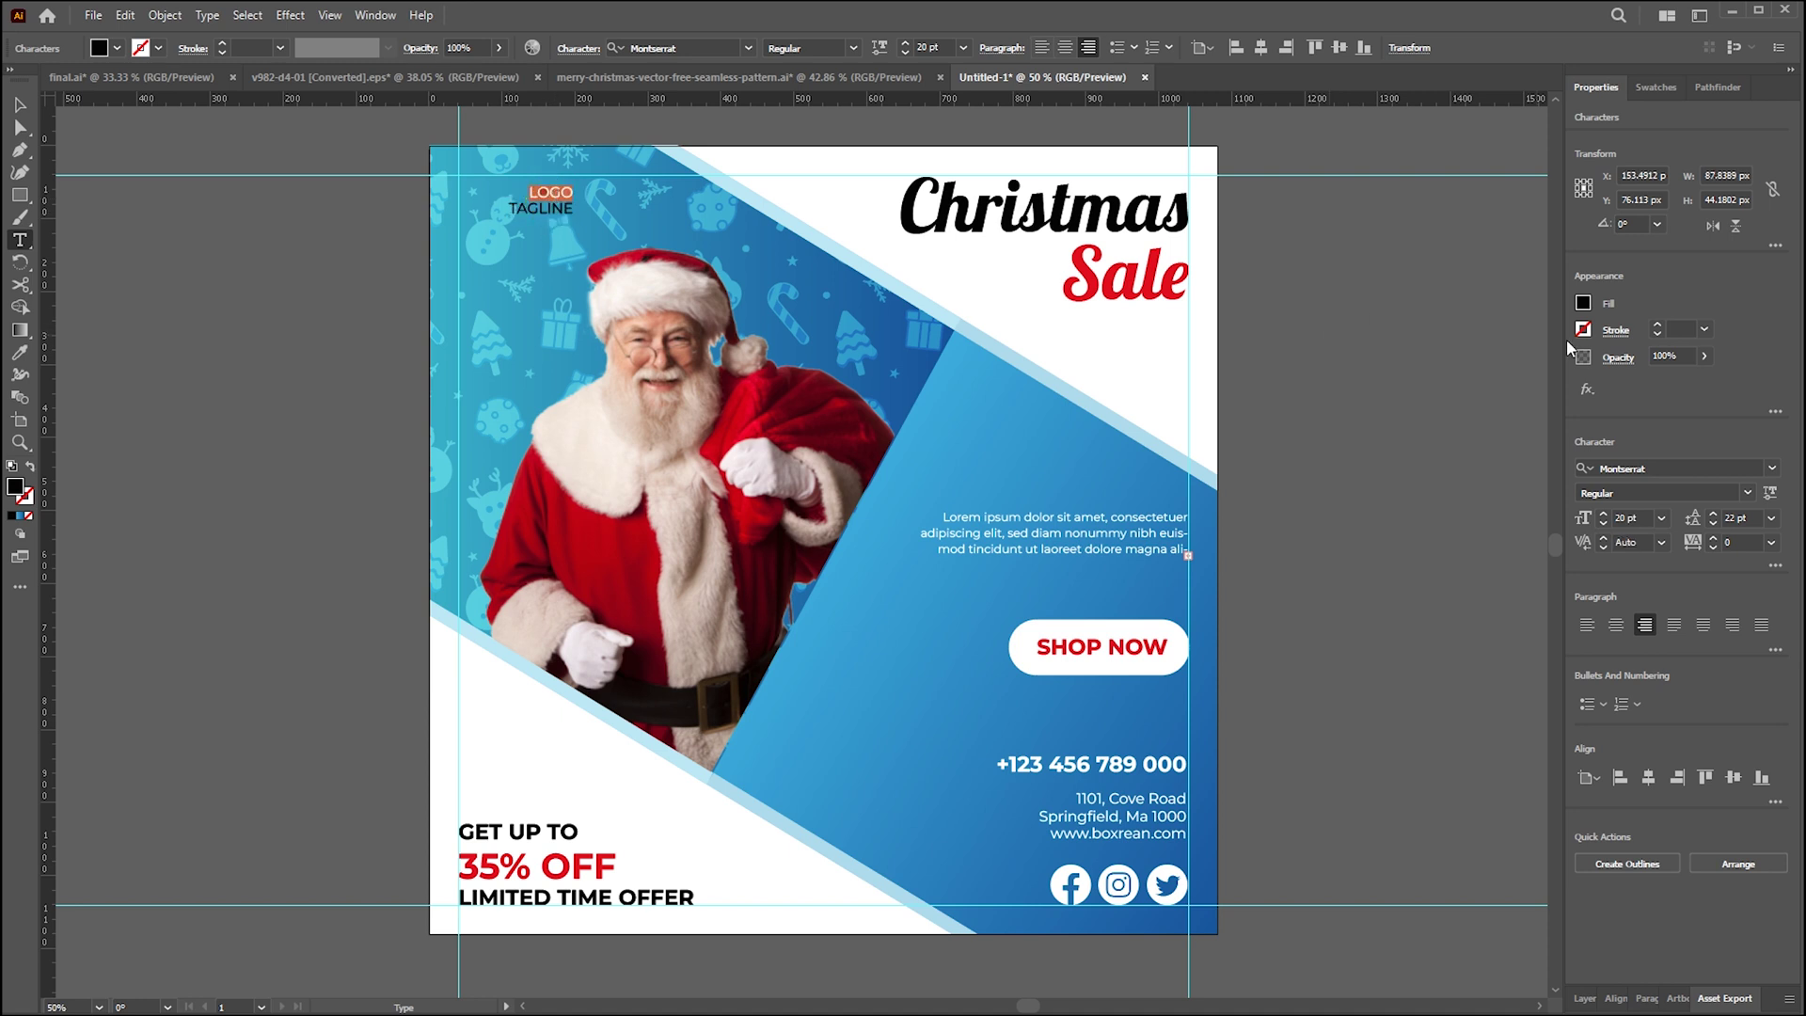
# - Give "LOGO" a different font style and a larger size than "TAGLINE", and fill the logo text with white
pyautogui.click(1614, 492)
pyautogui.click(1747, 492)
pyautogui.press('Escape')
pyautogui.click(1603, 513)
pyautogui.tripleClick(531, 193)
pyautogui.click(1583, 303)
pyautogui.click(1405, 370)
pyautogui.press('Escape')
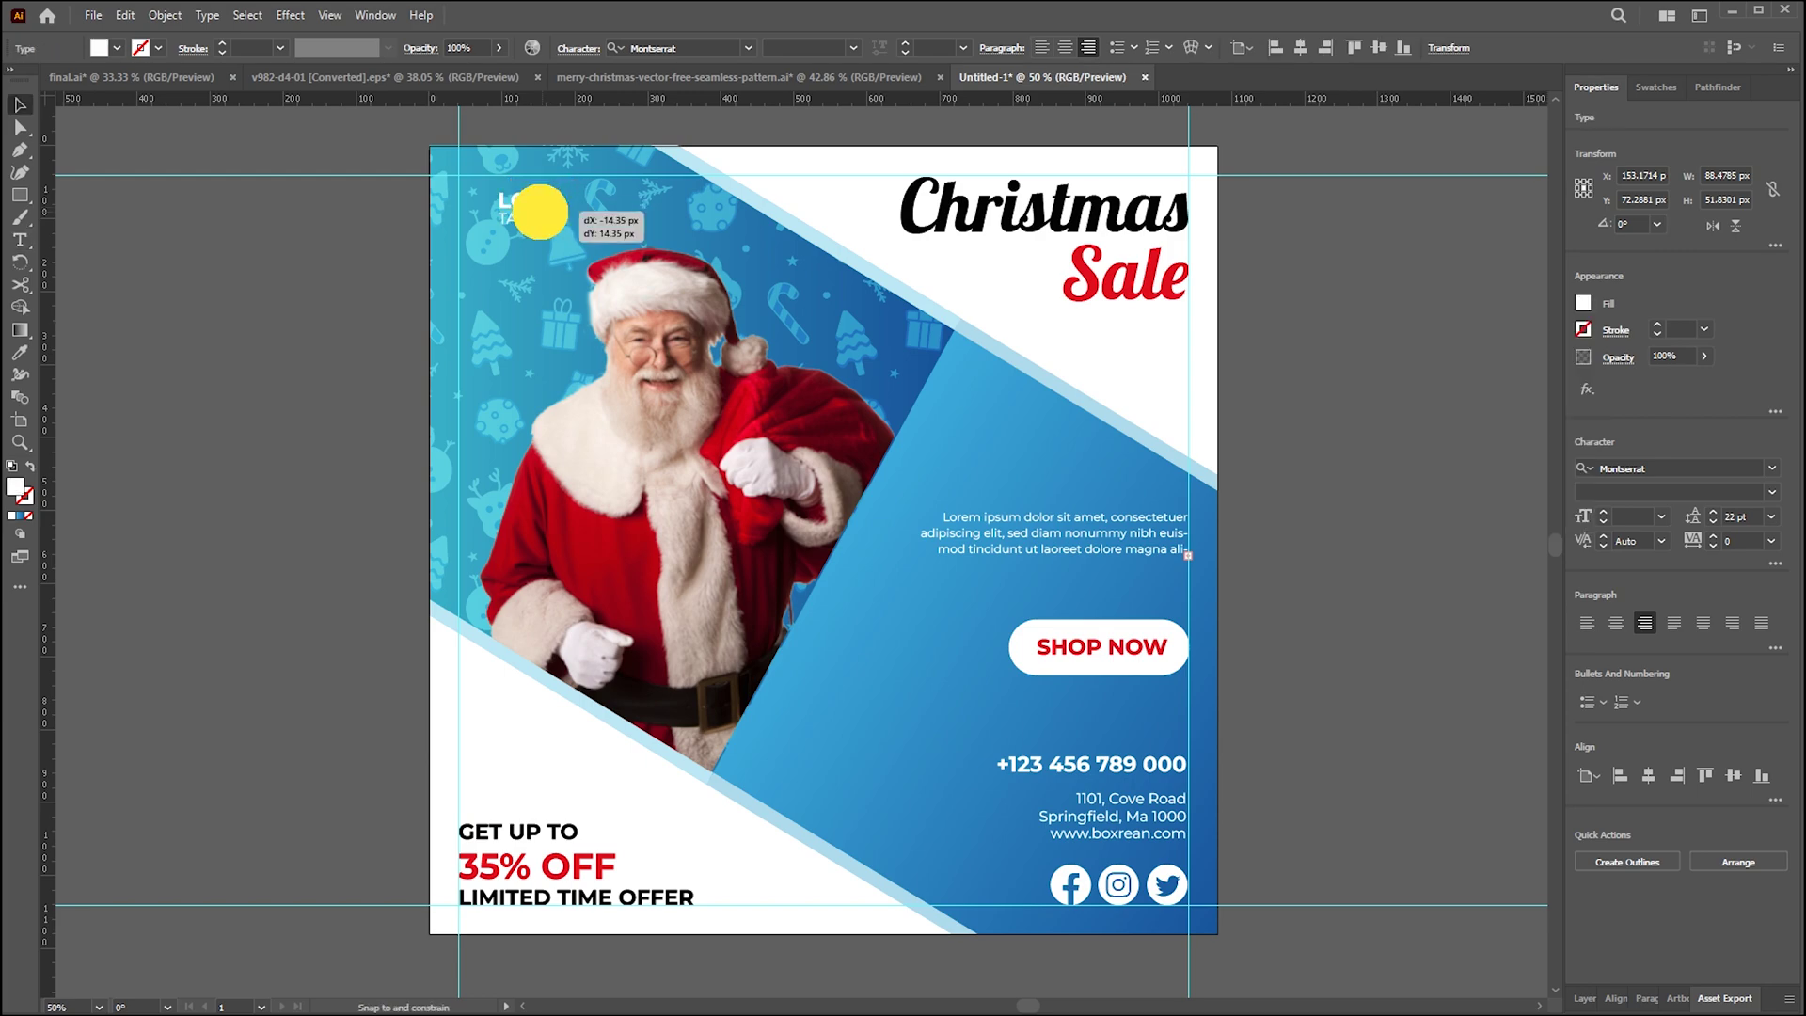